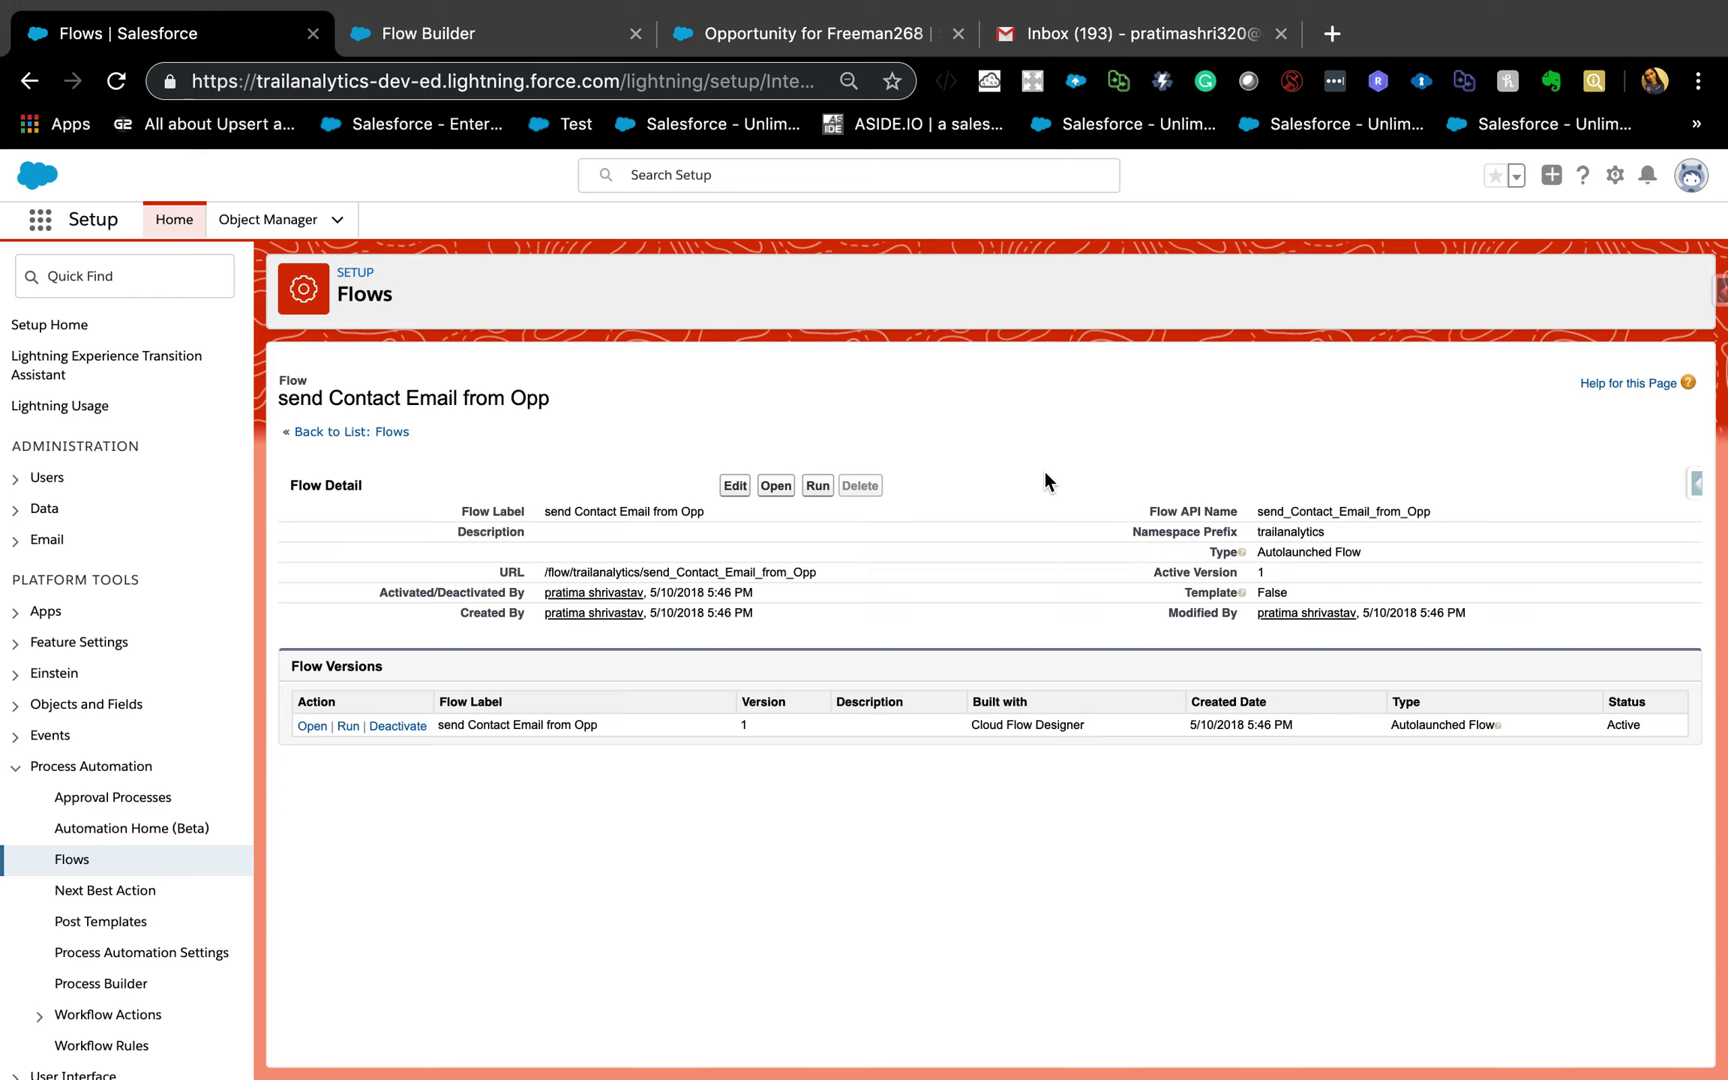
Highlight the flow's name in the flow detail page URL, then deselect it.
{"action": "double_click", "coordinate": [807, 572]}
{"action": "left_click", "coordinate": [818, 773]}
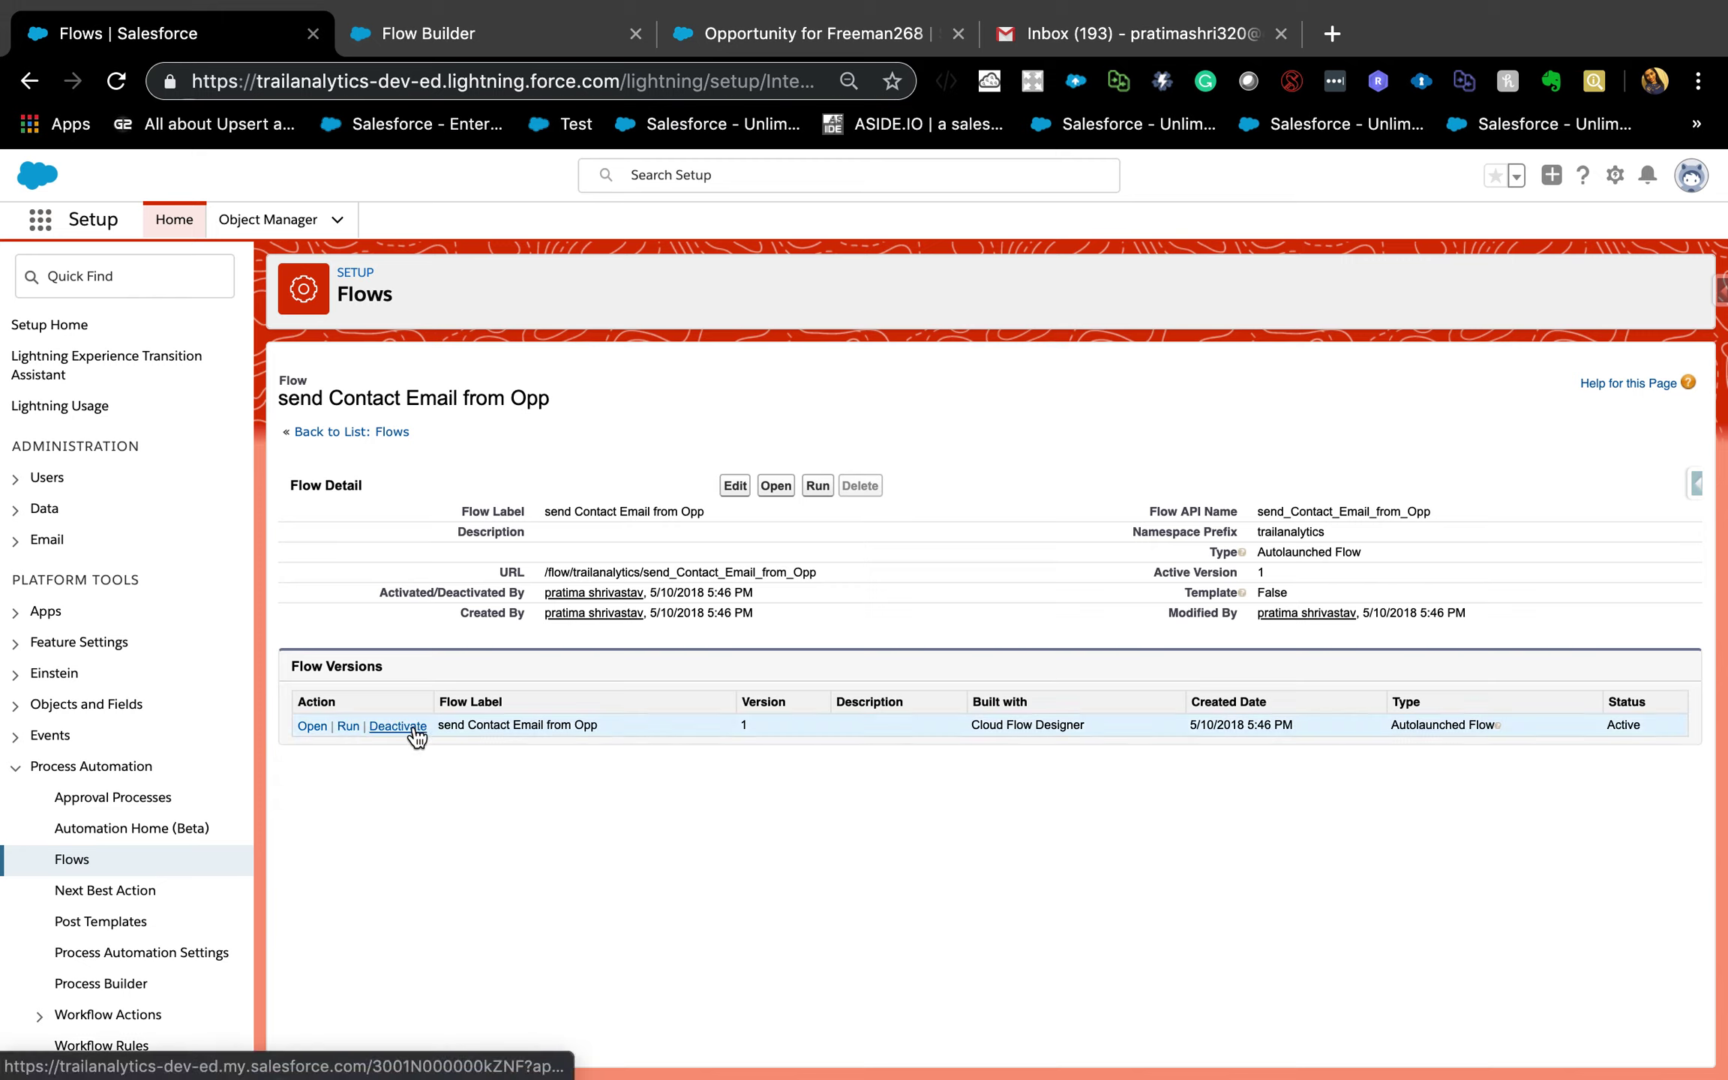
Open version 1 of the flow in Flow Builder and bring up its Save As options.
{"action": "left_click", "coordinate": [313, 727]}
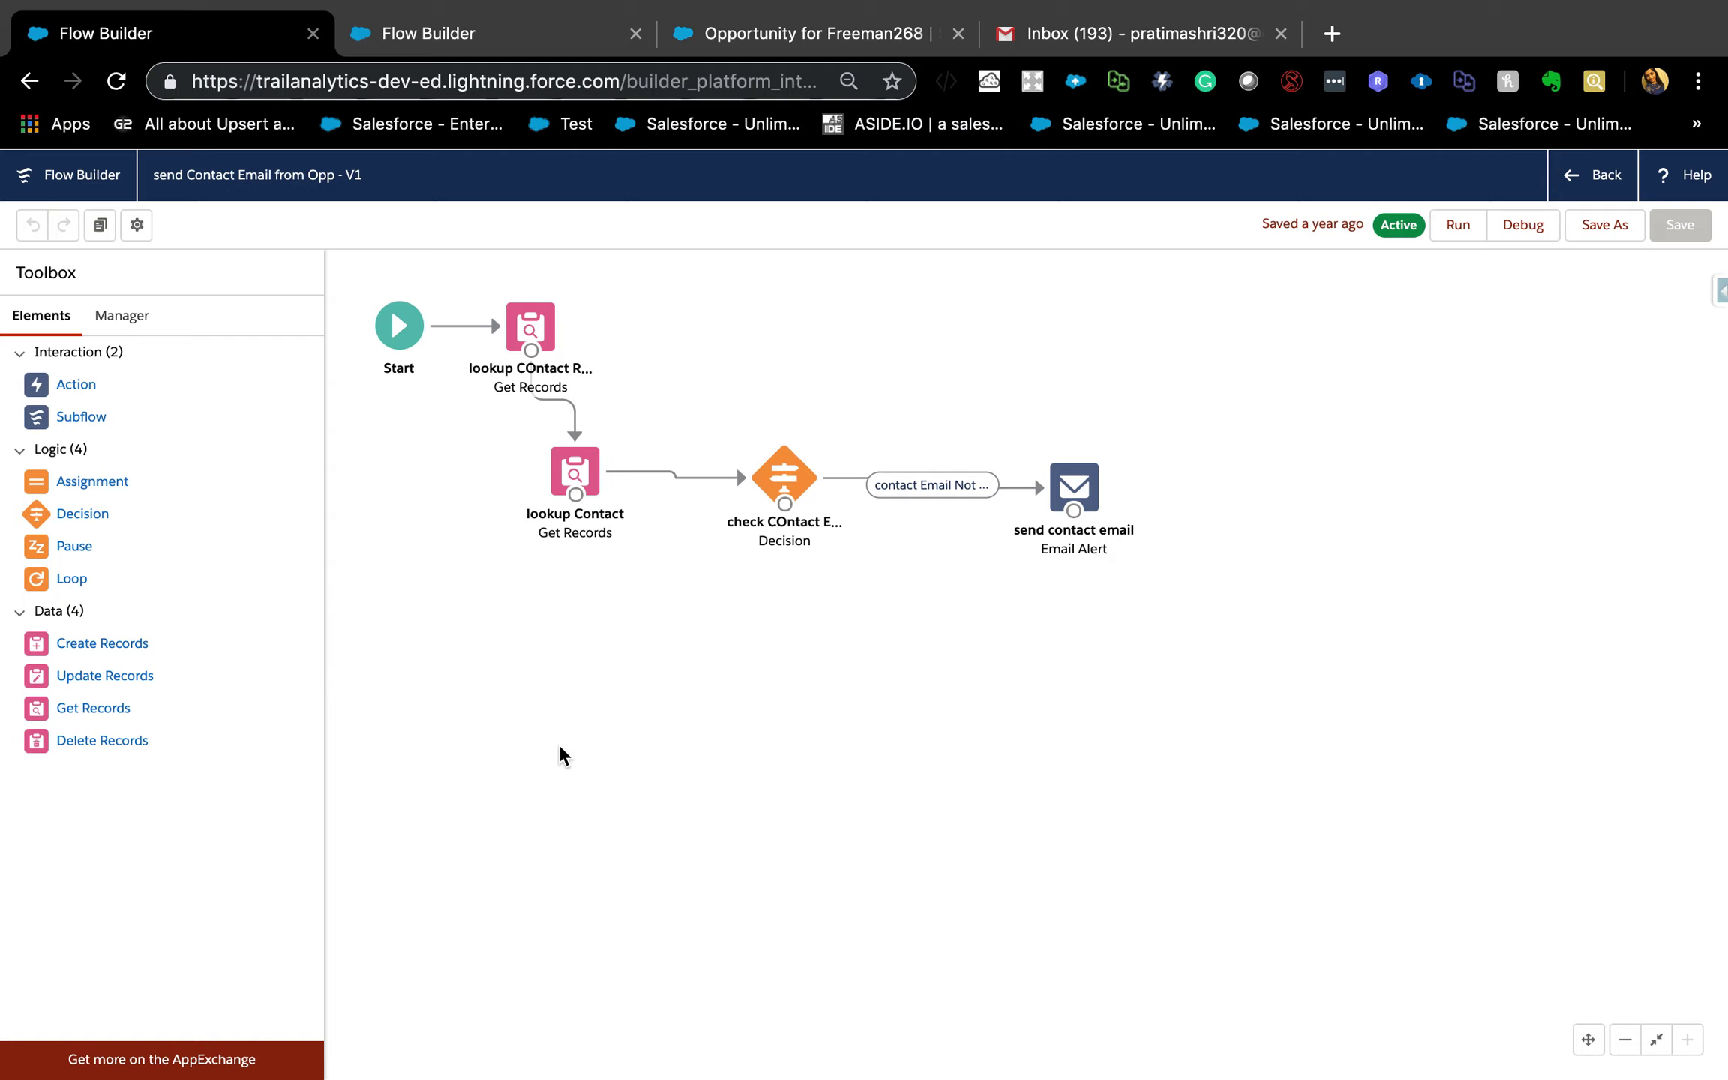
{"action": "left_click", "coordinate": [1598, 244]}
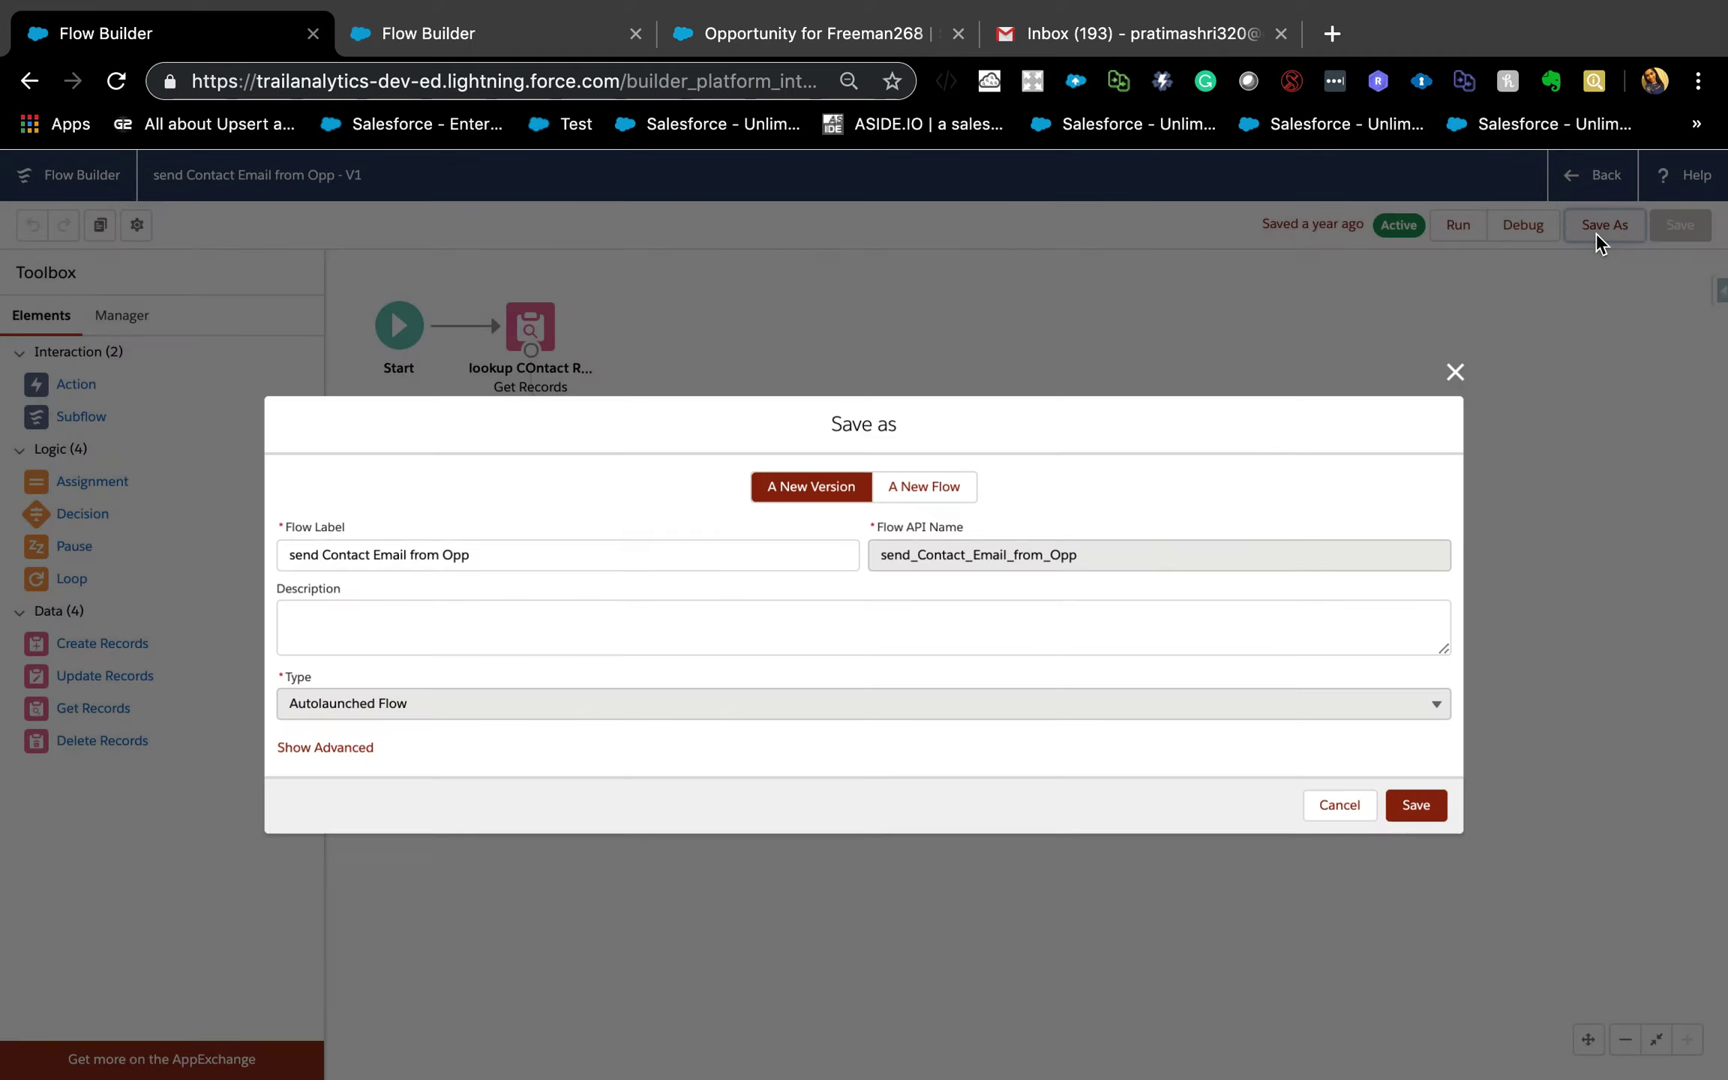
Save as A New Flow of type Screen Flow labelled 'Send Email to opp Contact Role from page'.
{"action": "left_click", "coordinate": [953, 491]}
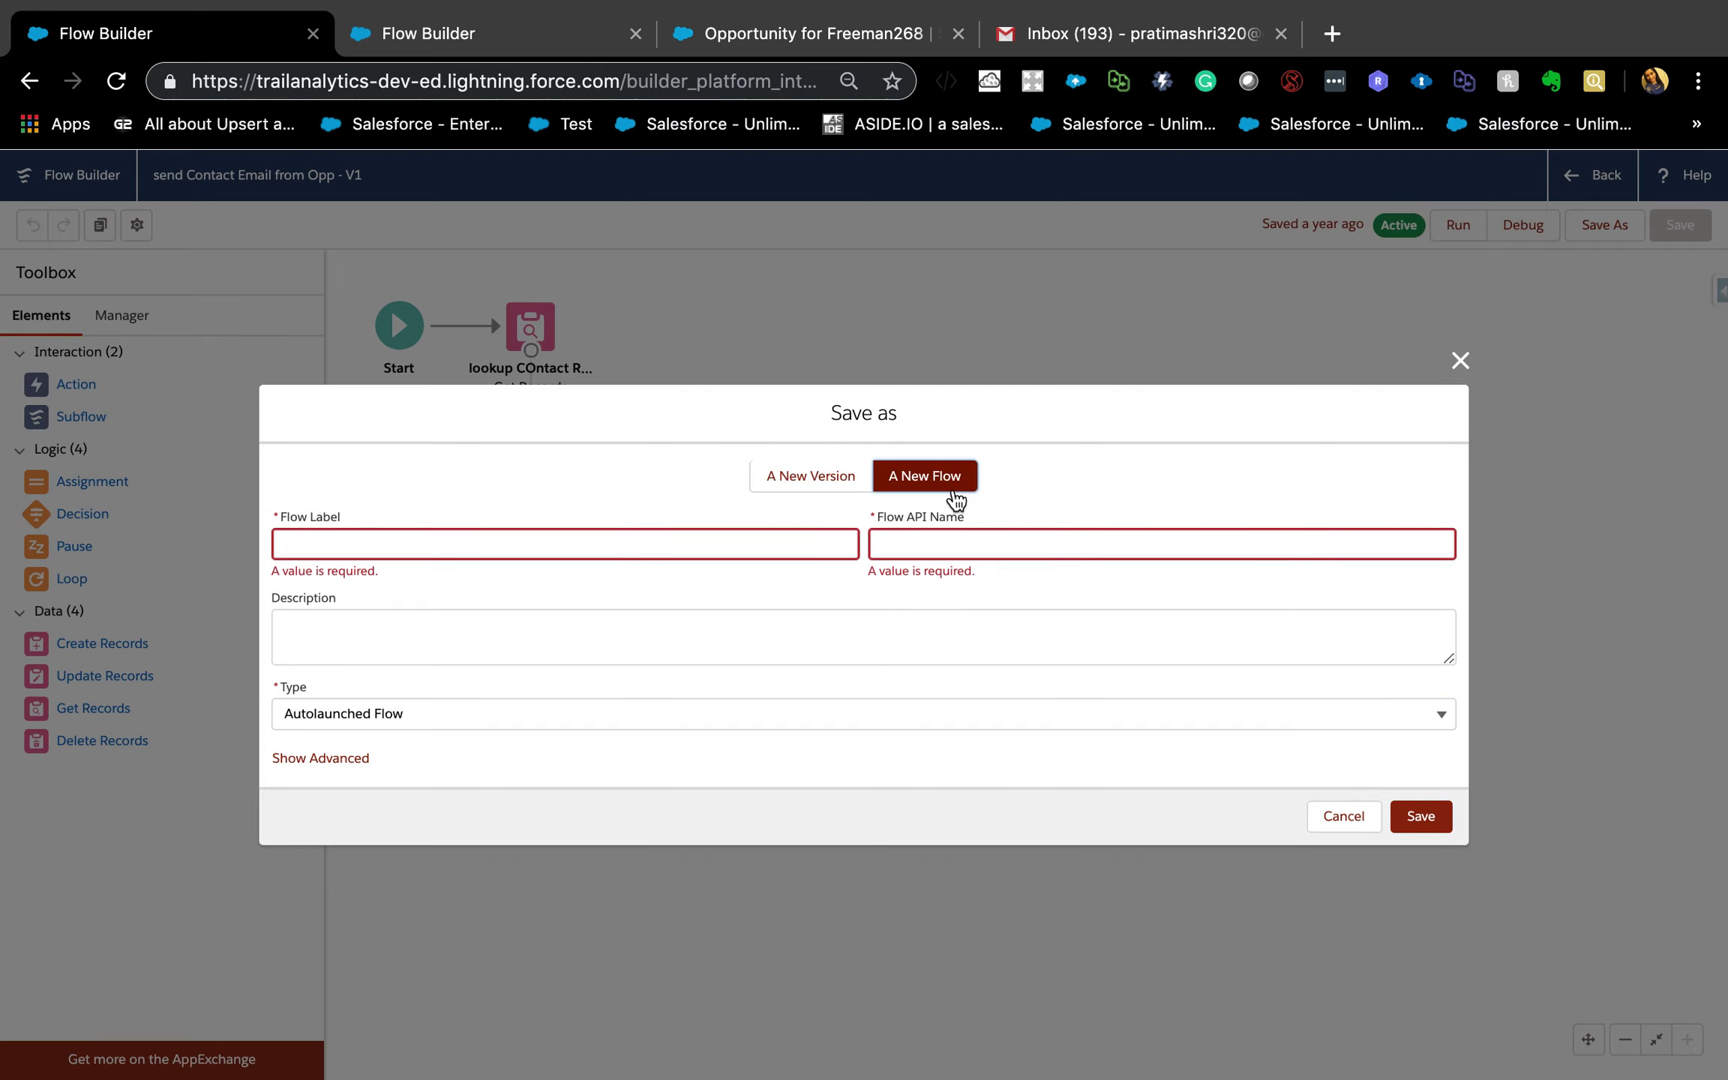
{"action": "left_click", "coordinate": [667, 713]}
{"action": "left_click", "coordinate": [496, 820]}
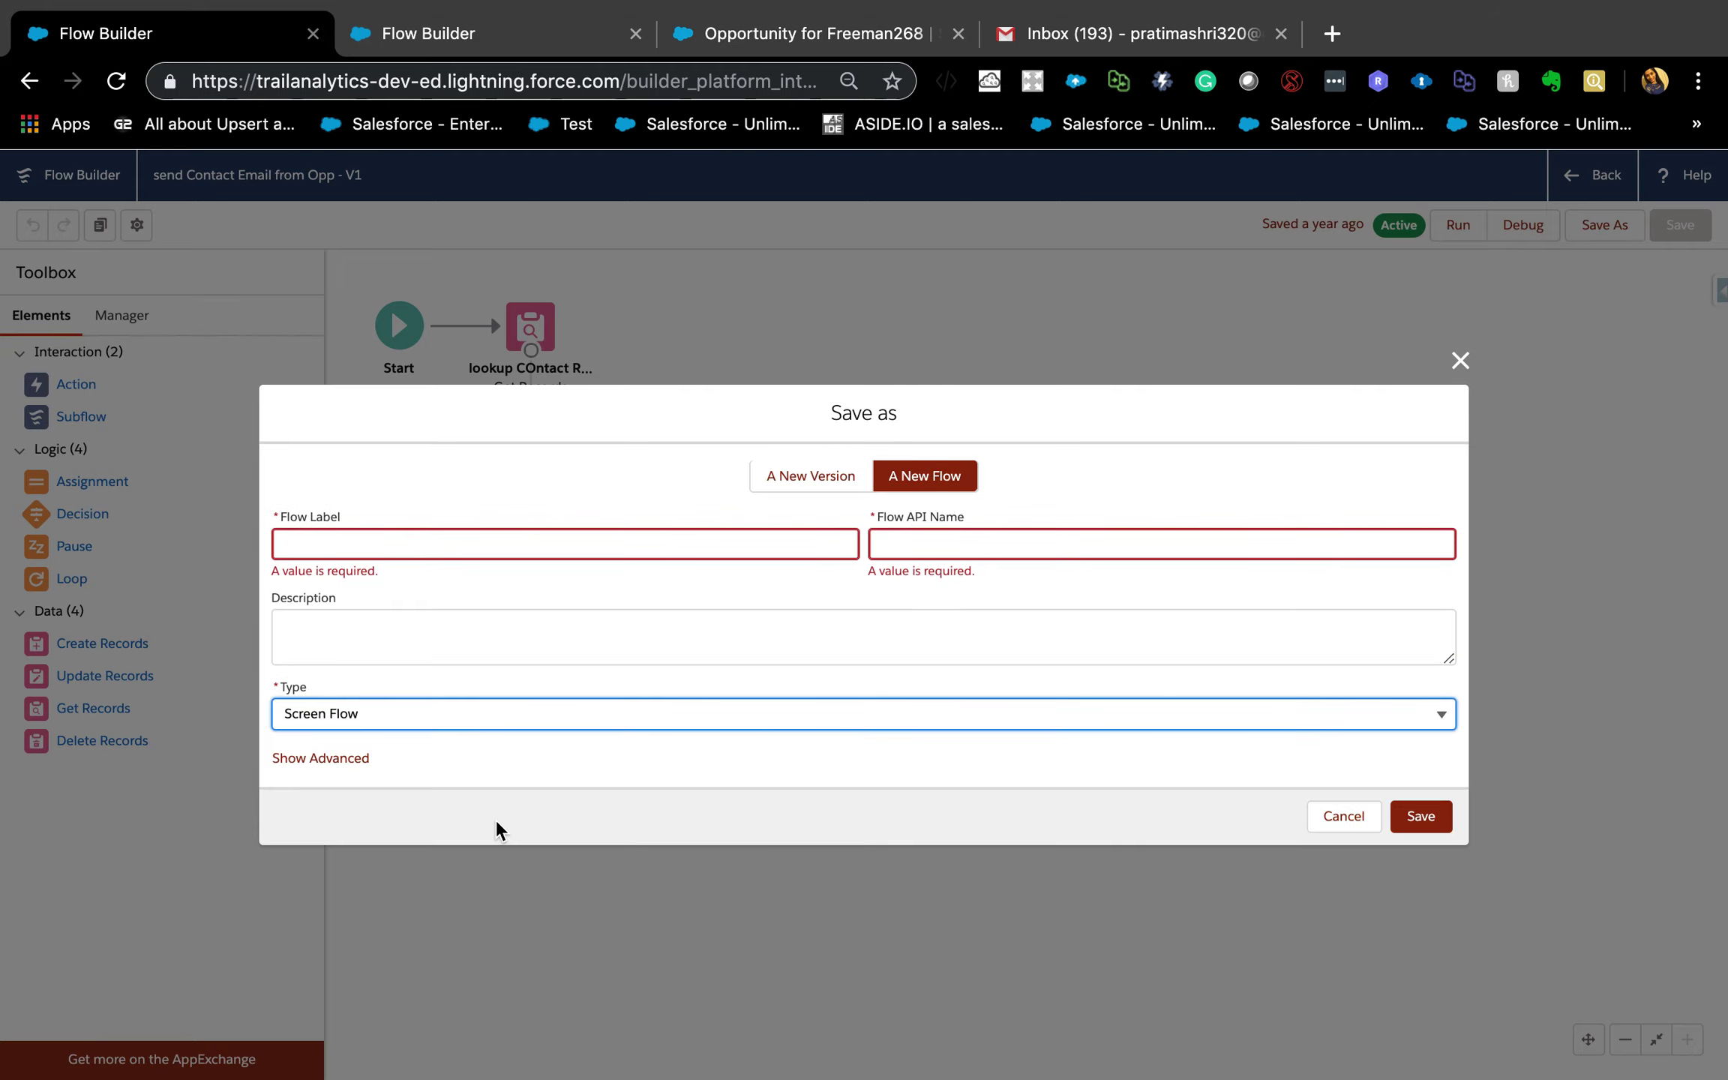
{"action": "left_click", "coordinate": [534, 557]}
{"action": "type", "text": "Sed"}
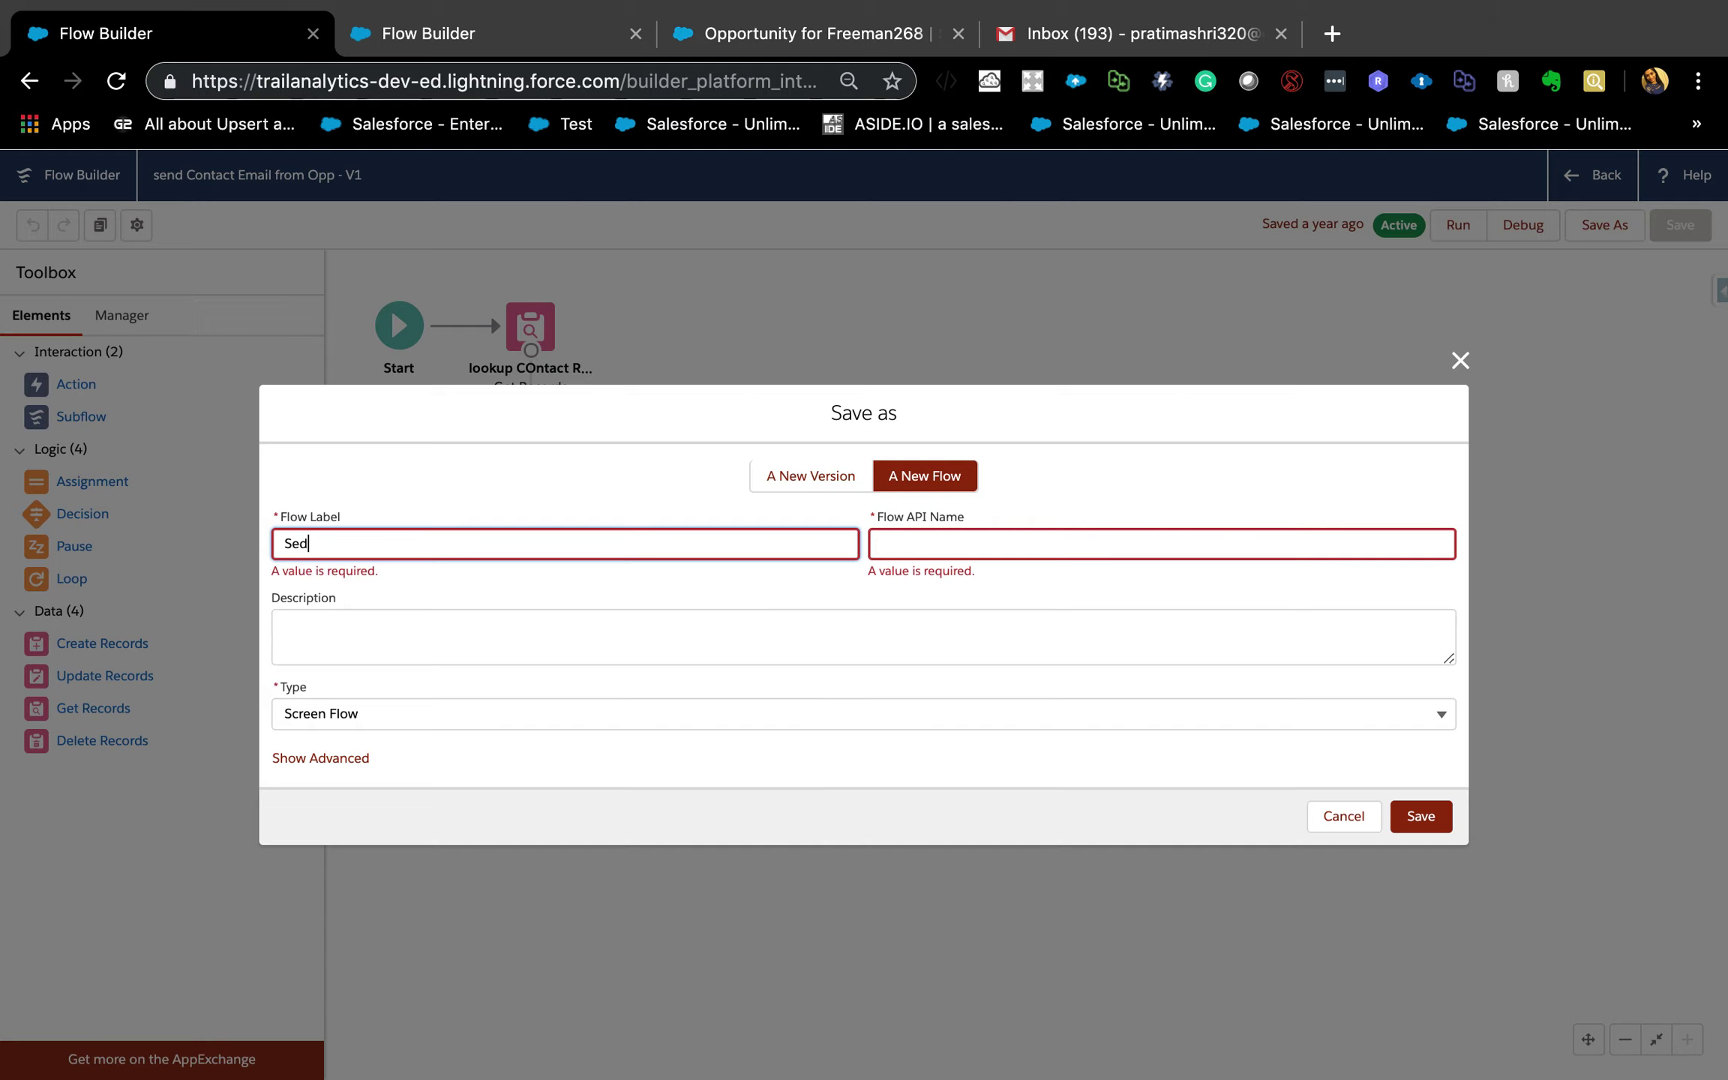
{"action": "key", "text": "BackSpace"}
{"action": "type", "text": "nd Email to opp Contact Role from "}
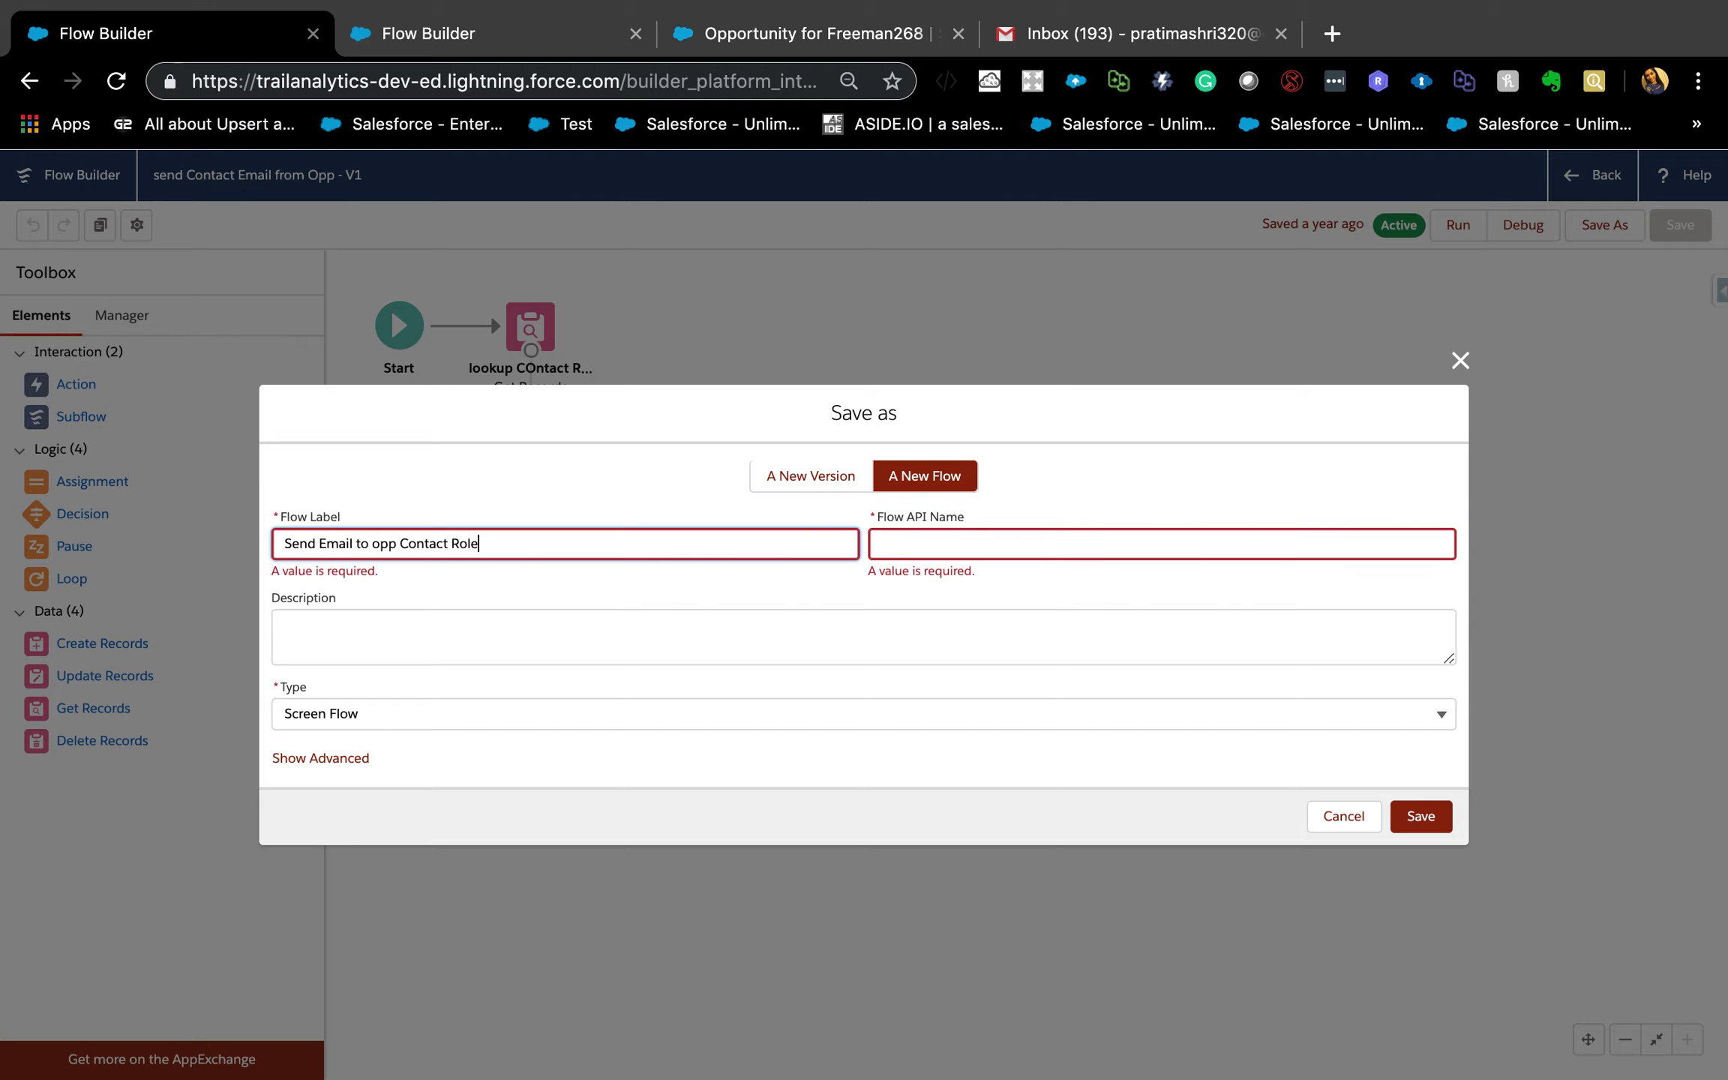
{"action": "type", "text": "page"}
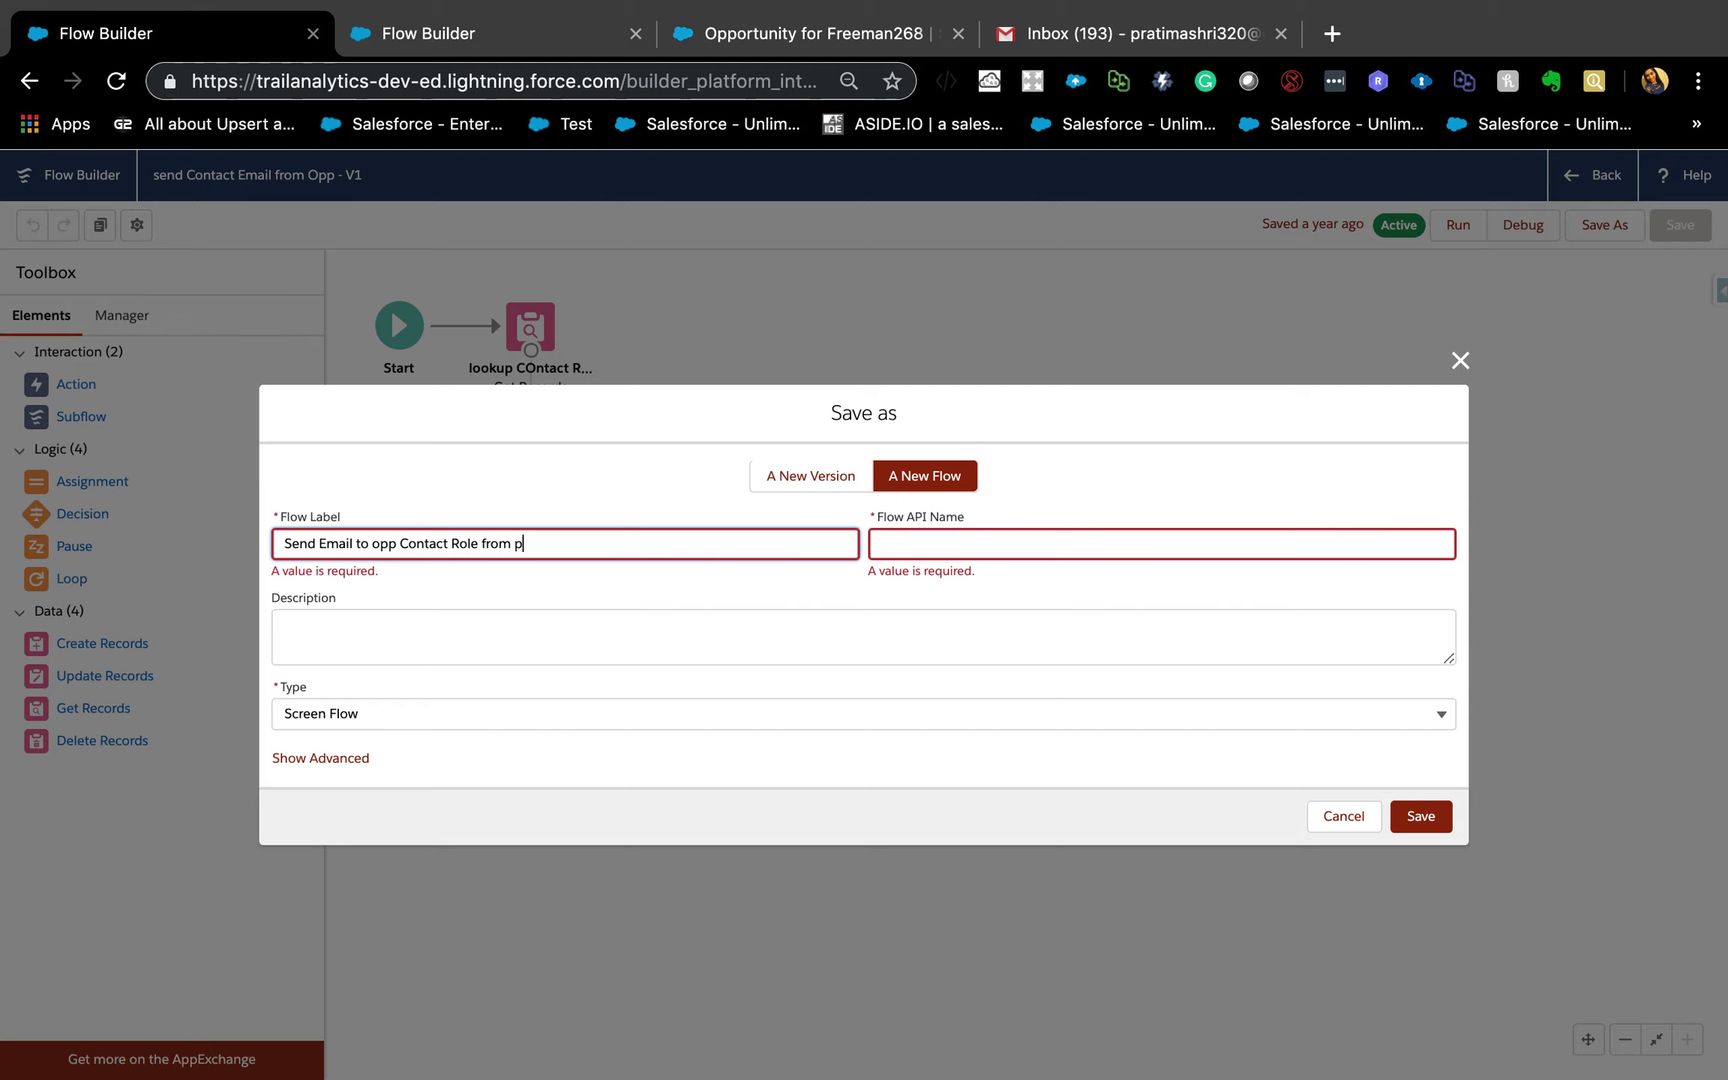
{"action": "left_click", "coordinate": [1039, 544]}
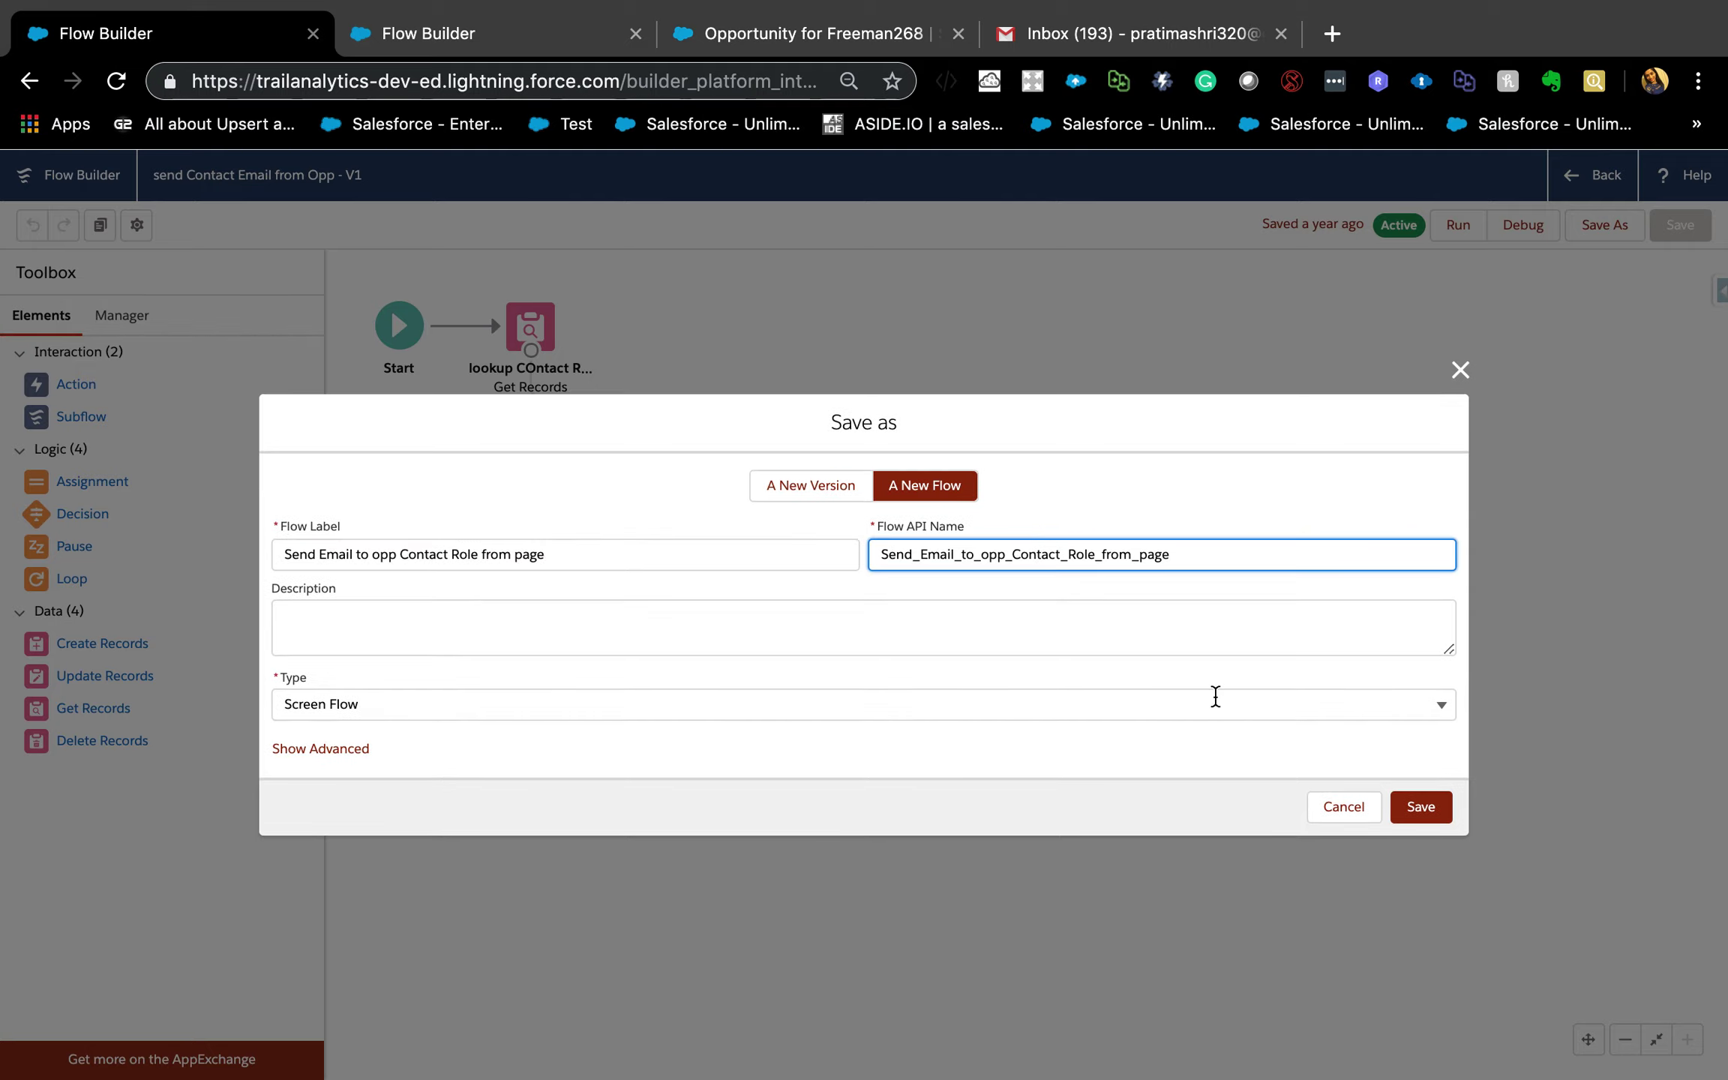
{"action": "left_click", "coordinate": [1411, 810]}
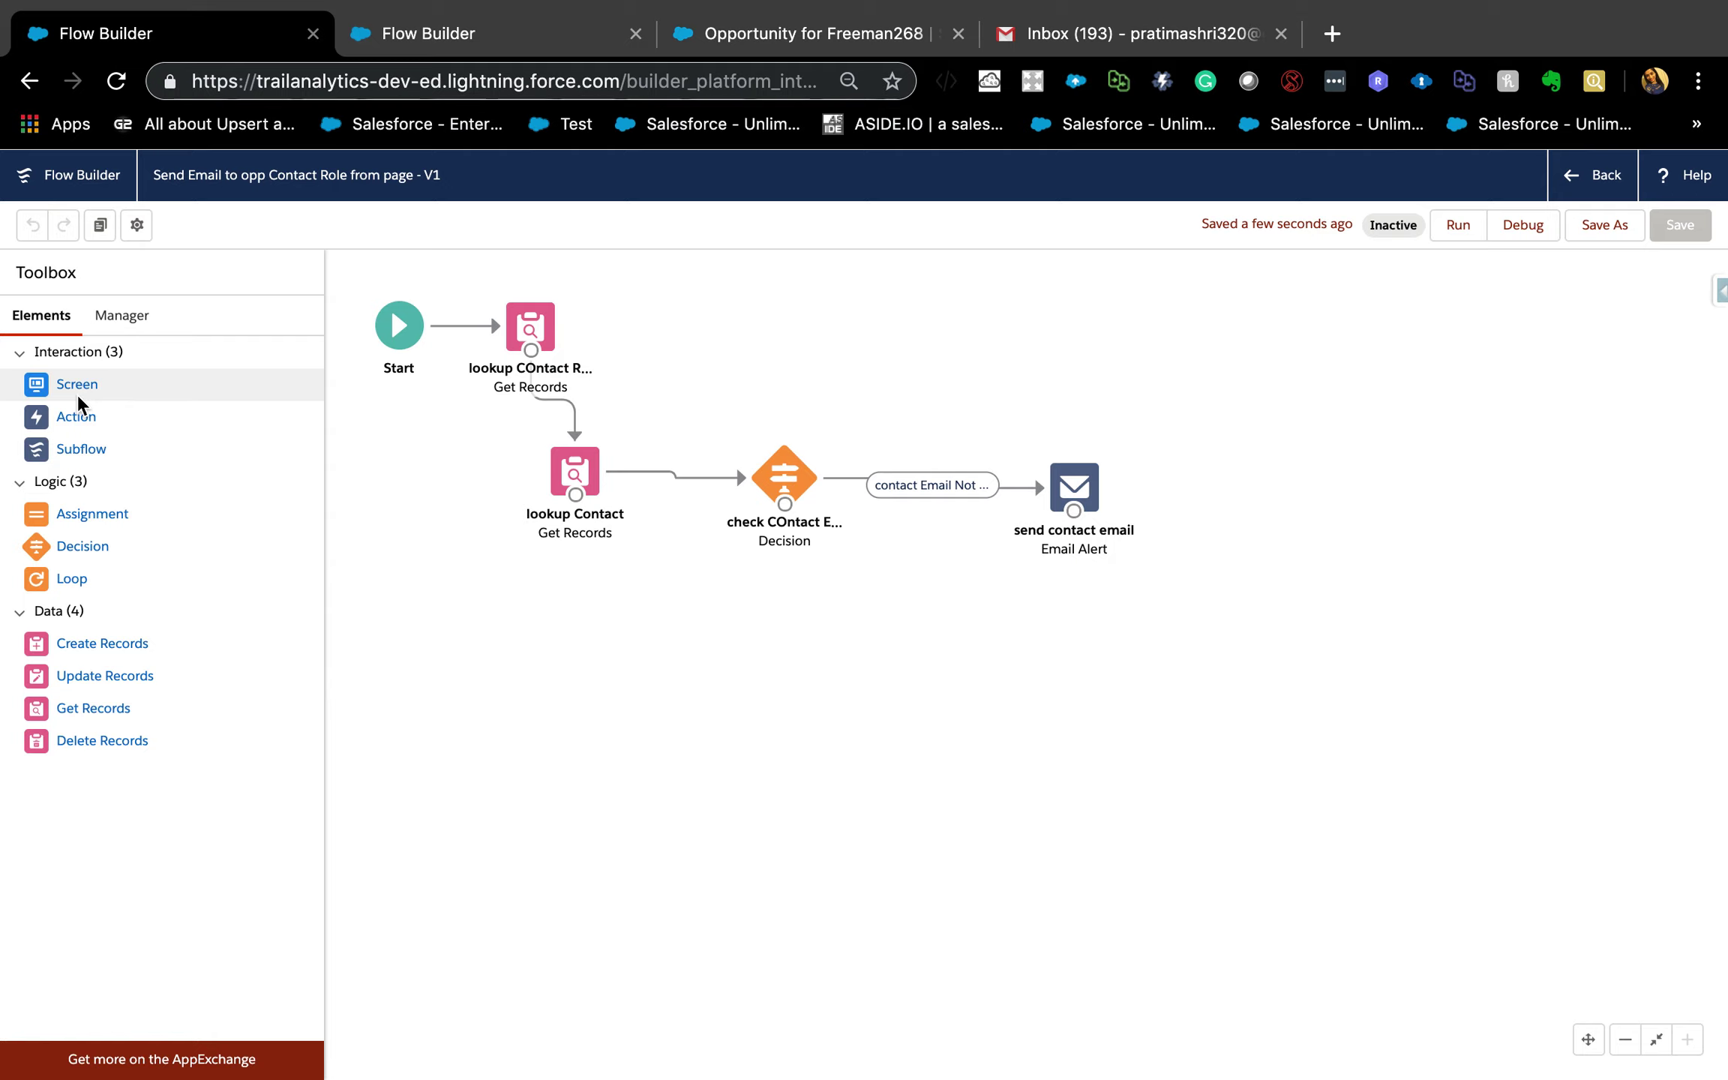
Add a new Screen holding a Radio Buttons component, deleting the briefly added Checkbox.
{"action": "left_click_drag", "start_coordinate": [75, 391], "coordinate": [750, 330]}
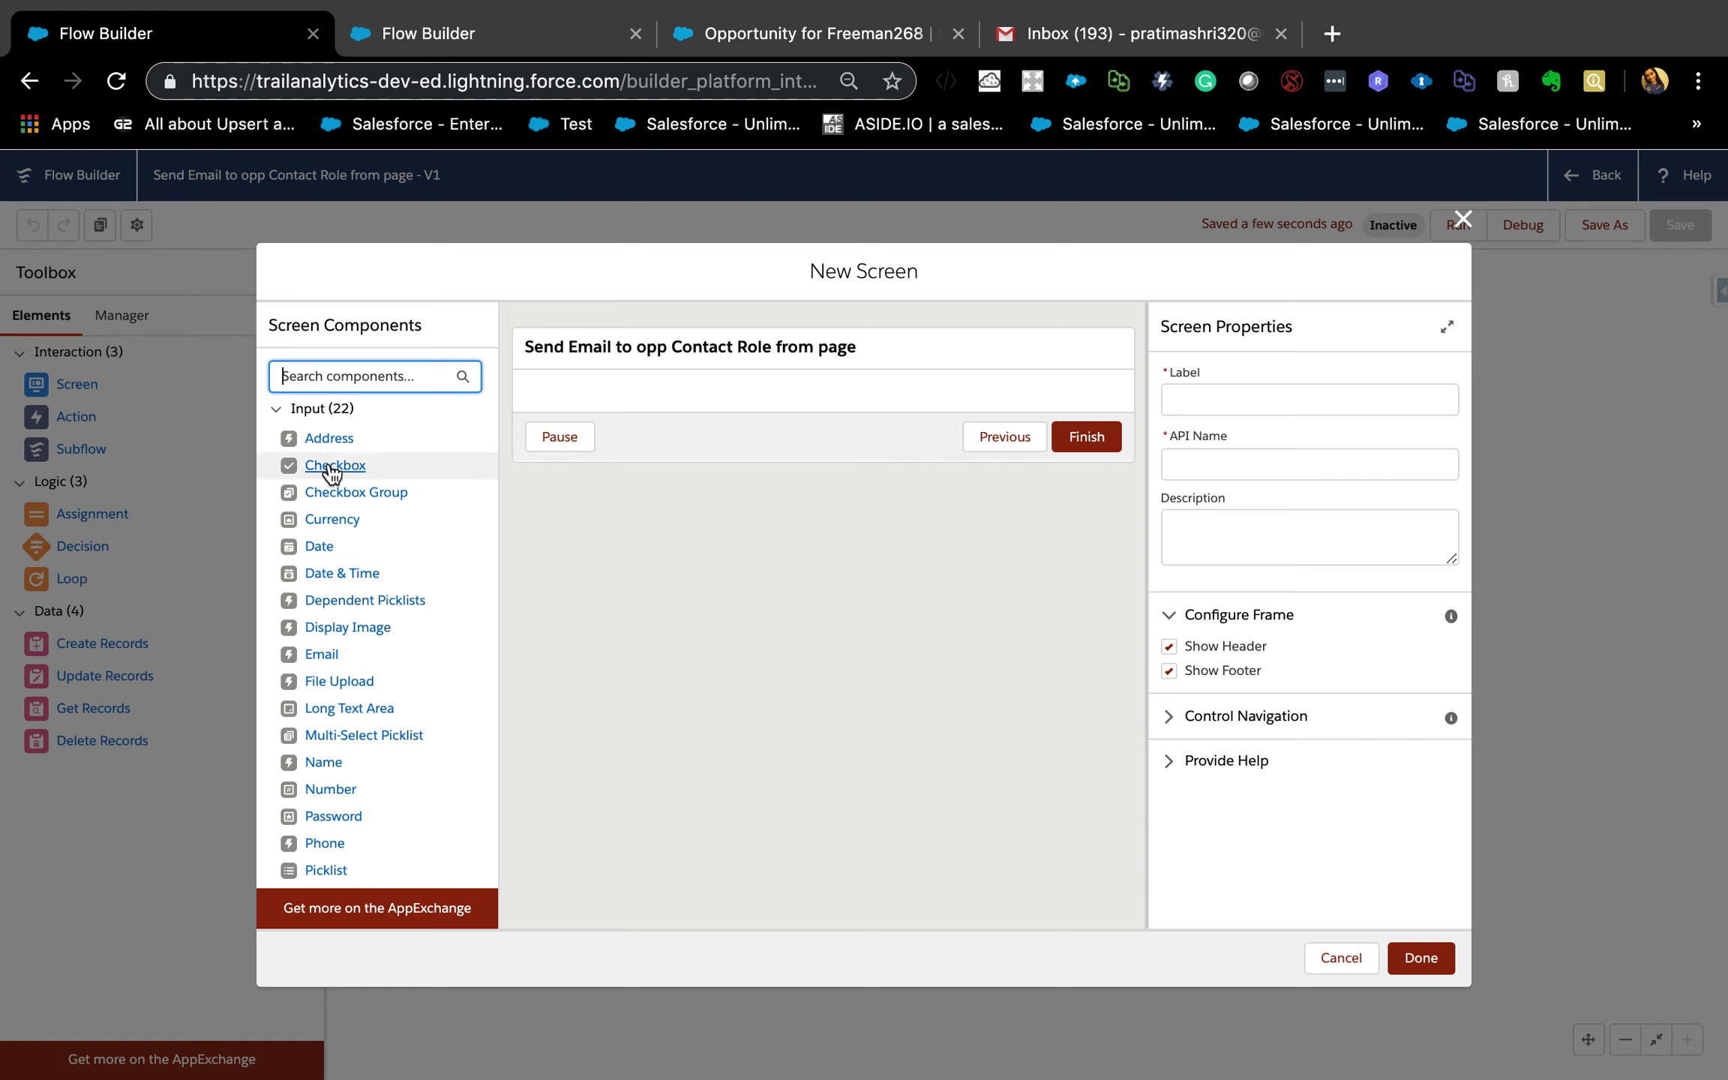
{"action": "left_click_drag", "start_coordinate": [328, 468], "coordinate": [581, 394]}
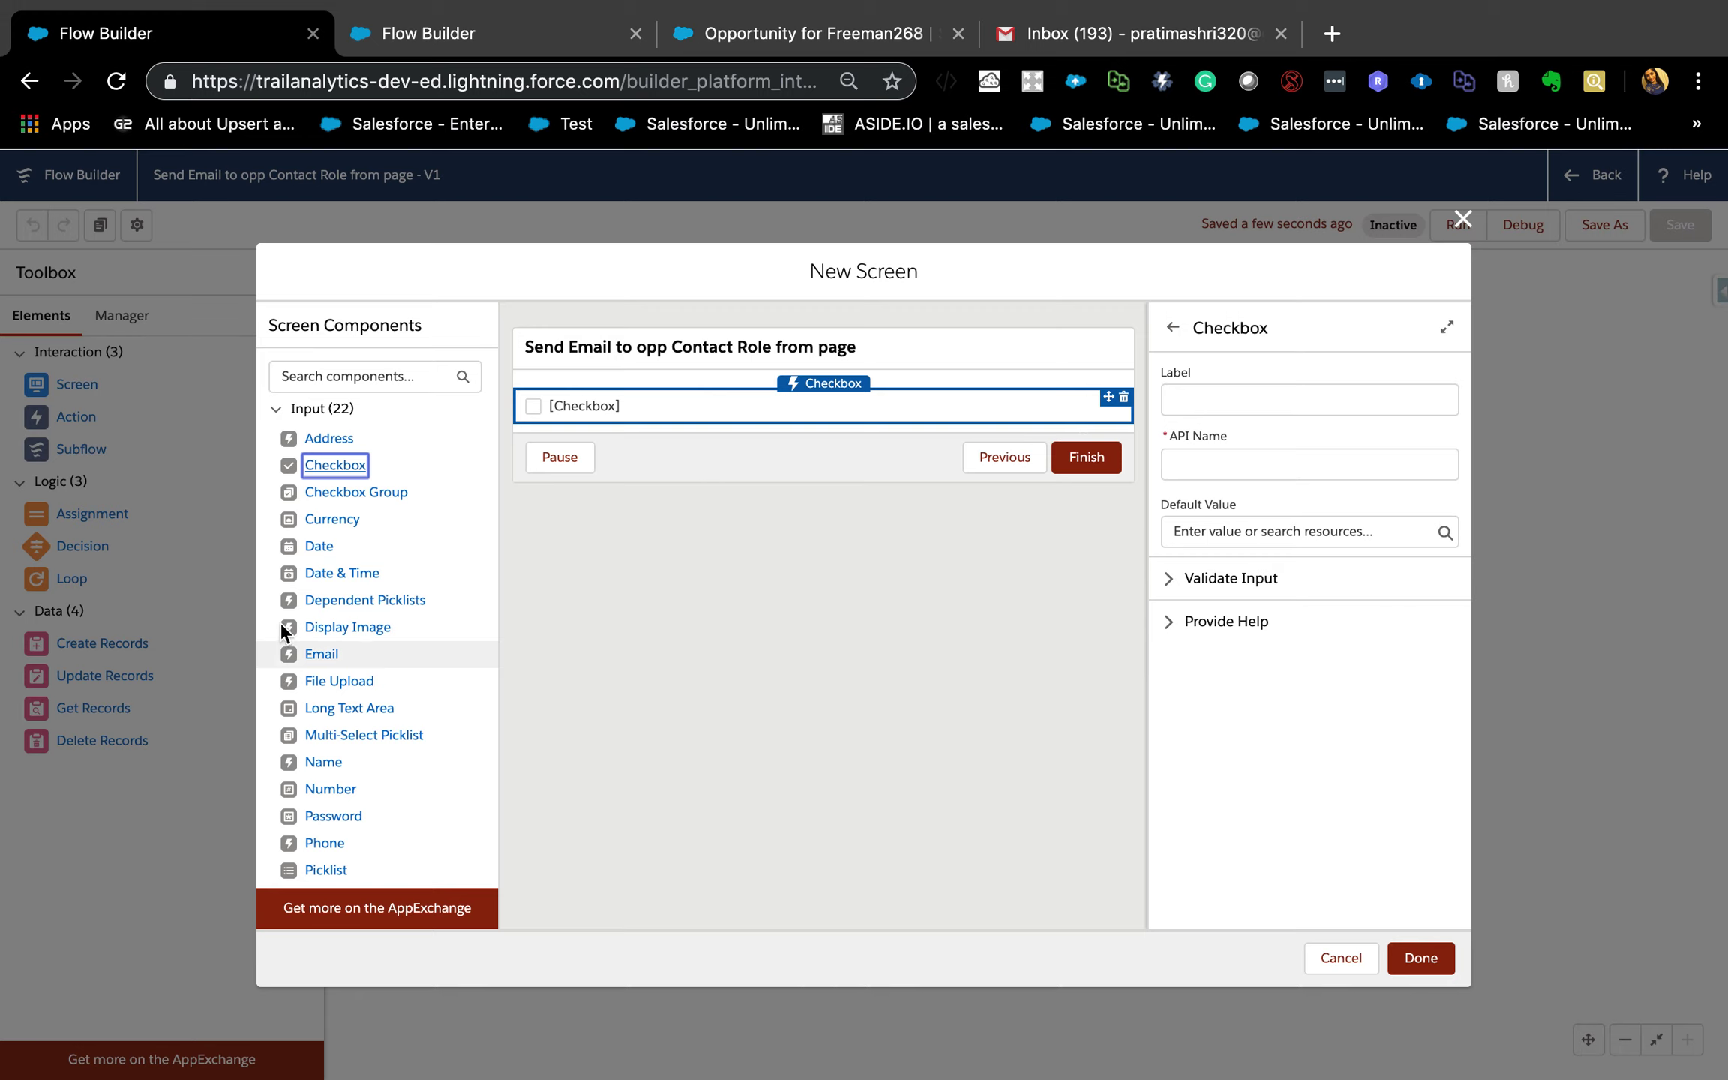
{"action": "scroll", "coordinate": [386, 727], "scroll_direction": "down", "scroll_amount": 3}
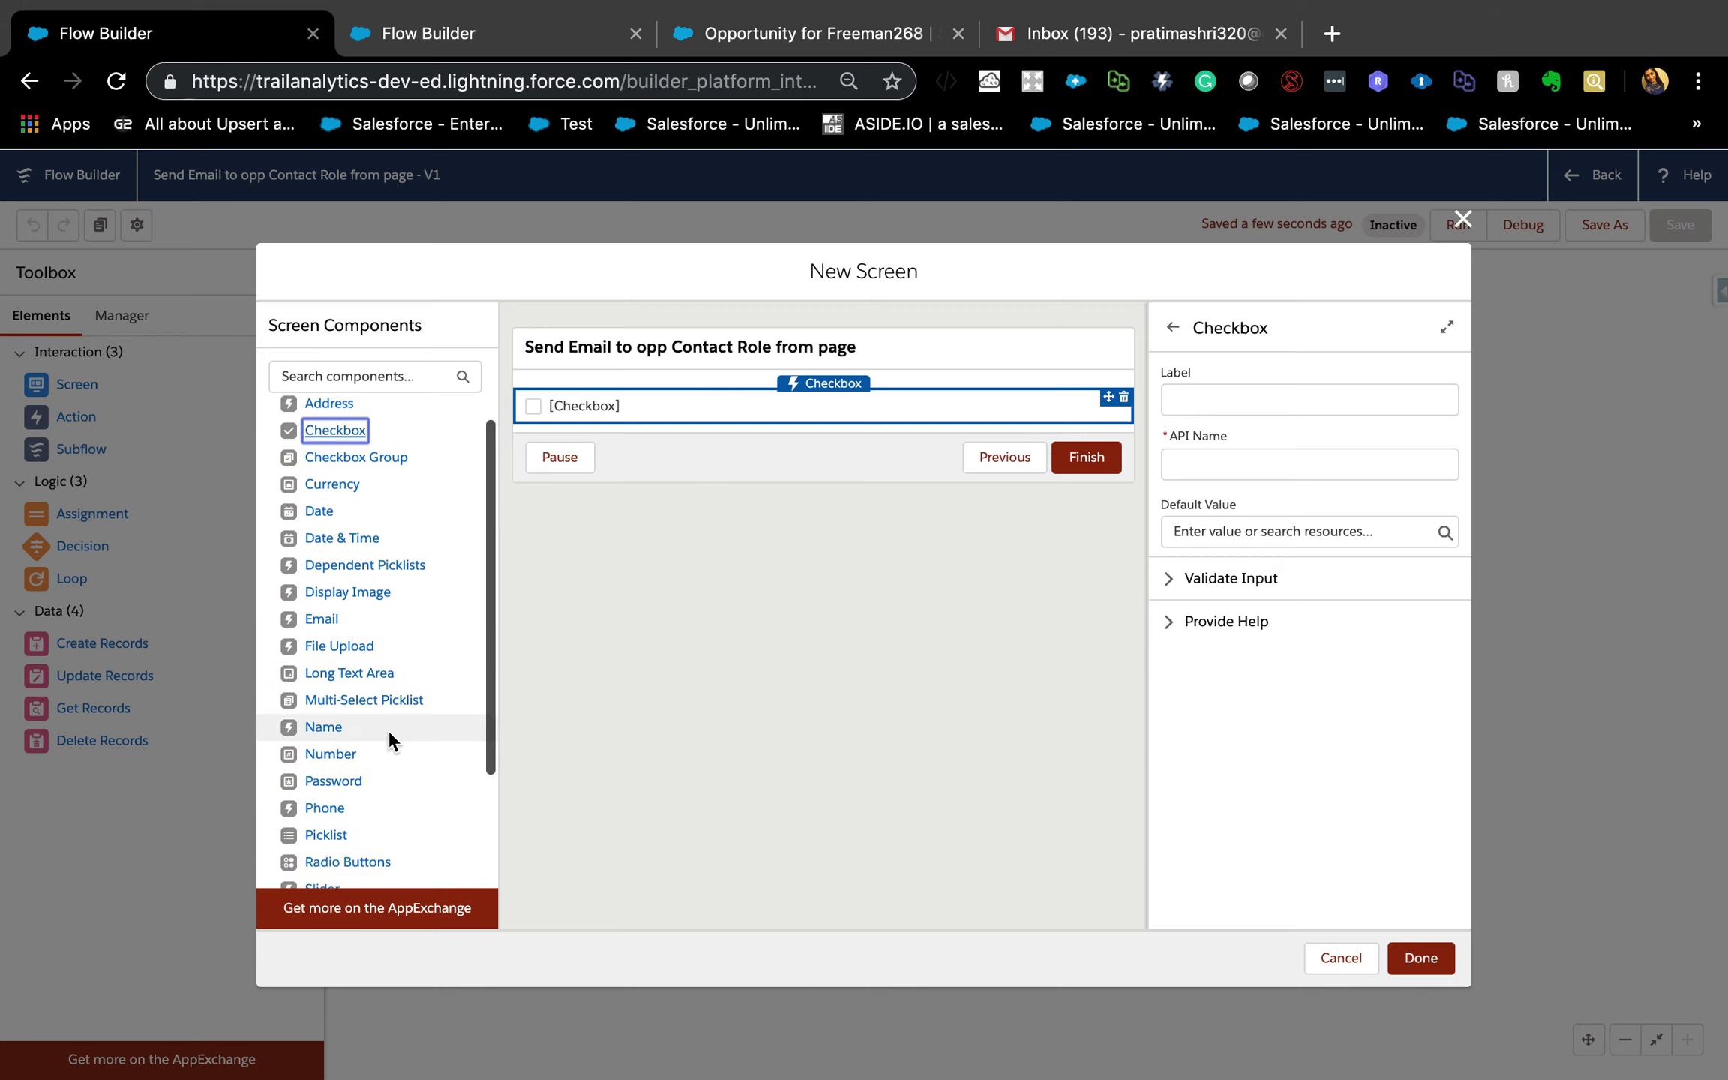
{"action": "left_click_drag", "start_coordinate": [366, 821], "coordinate": [836, 398]}
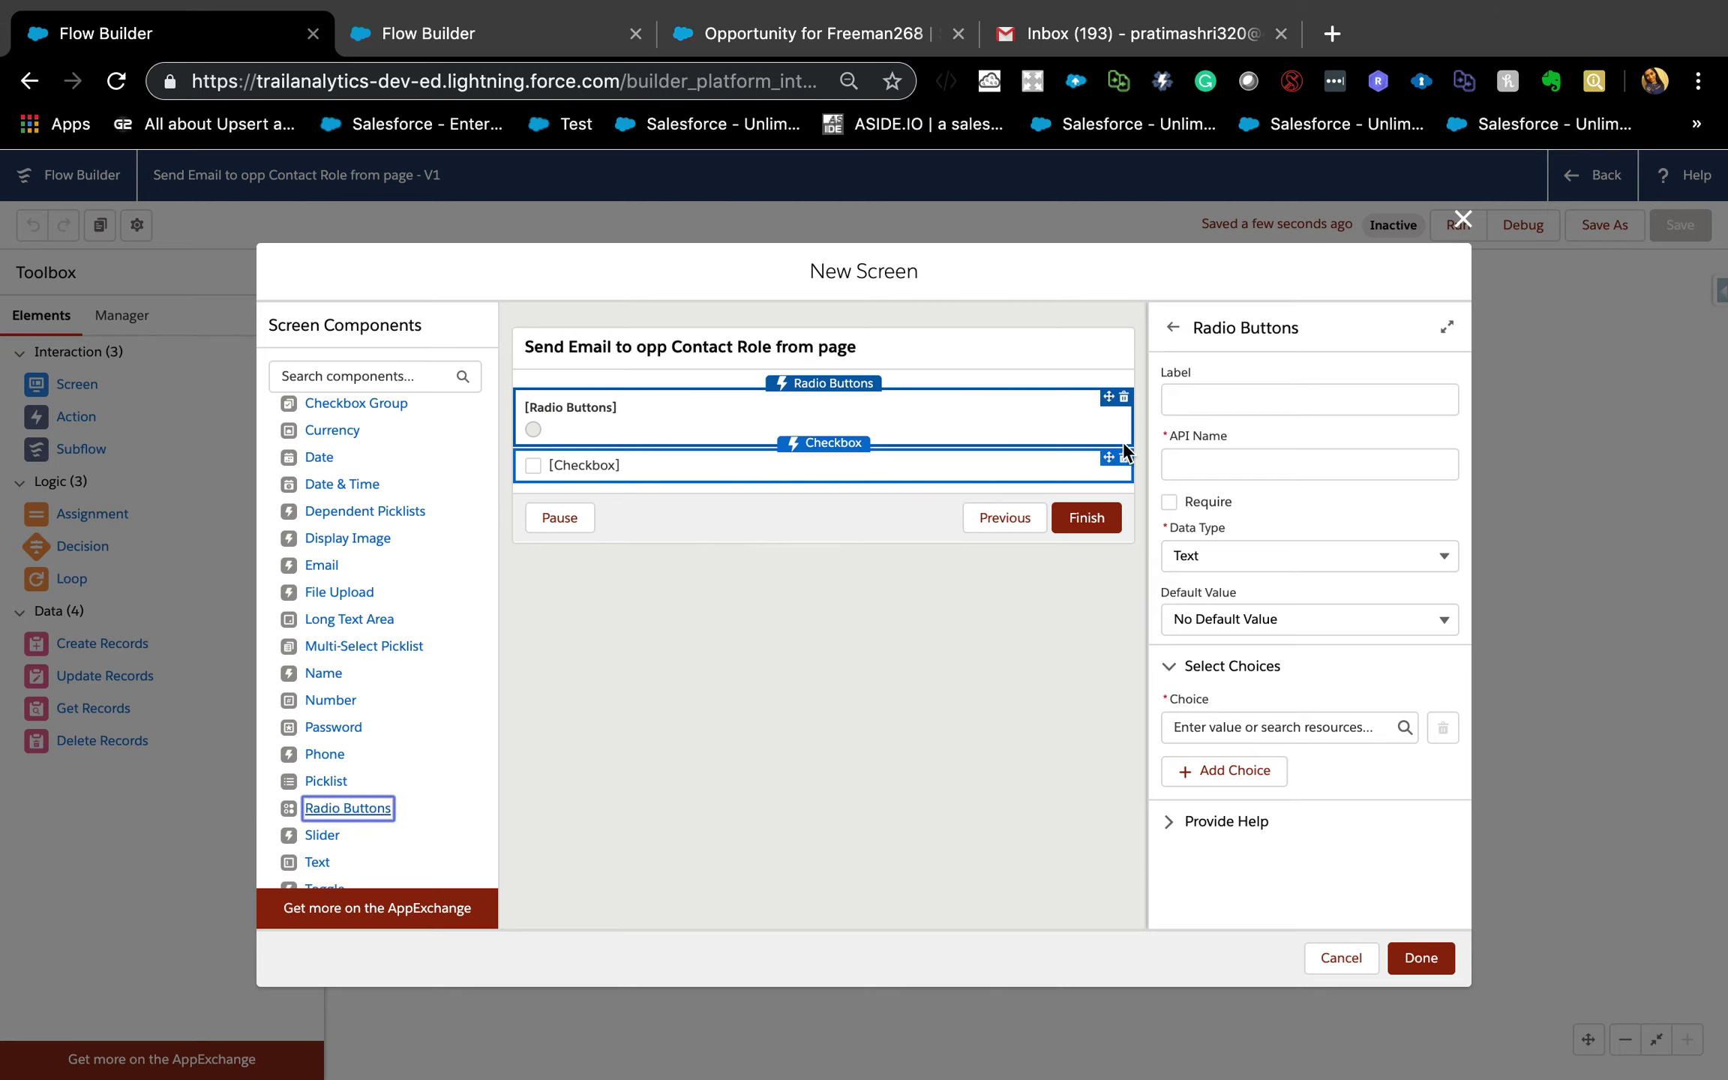
{"action": "left_click", "coordinate": [1123, 459]}
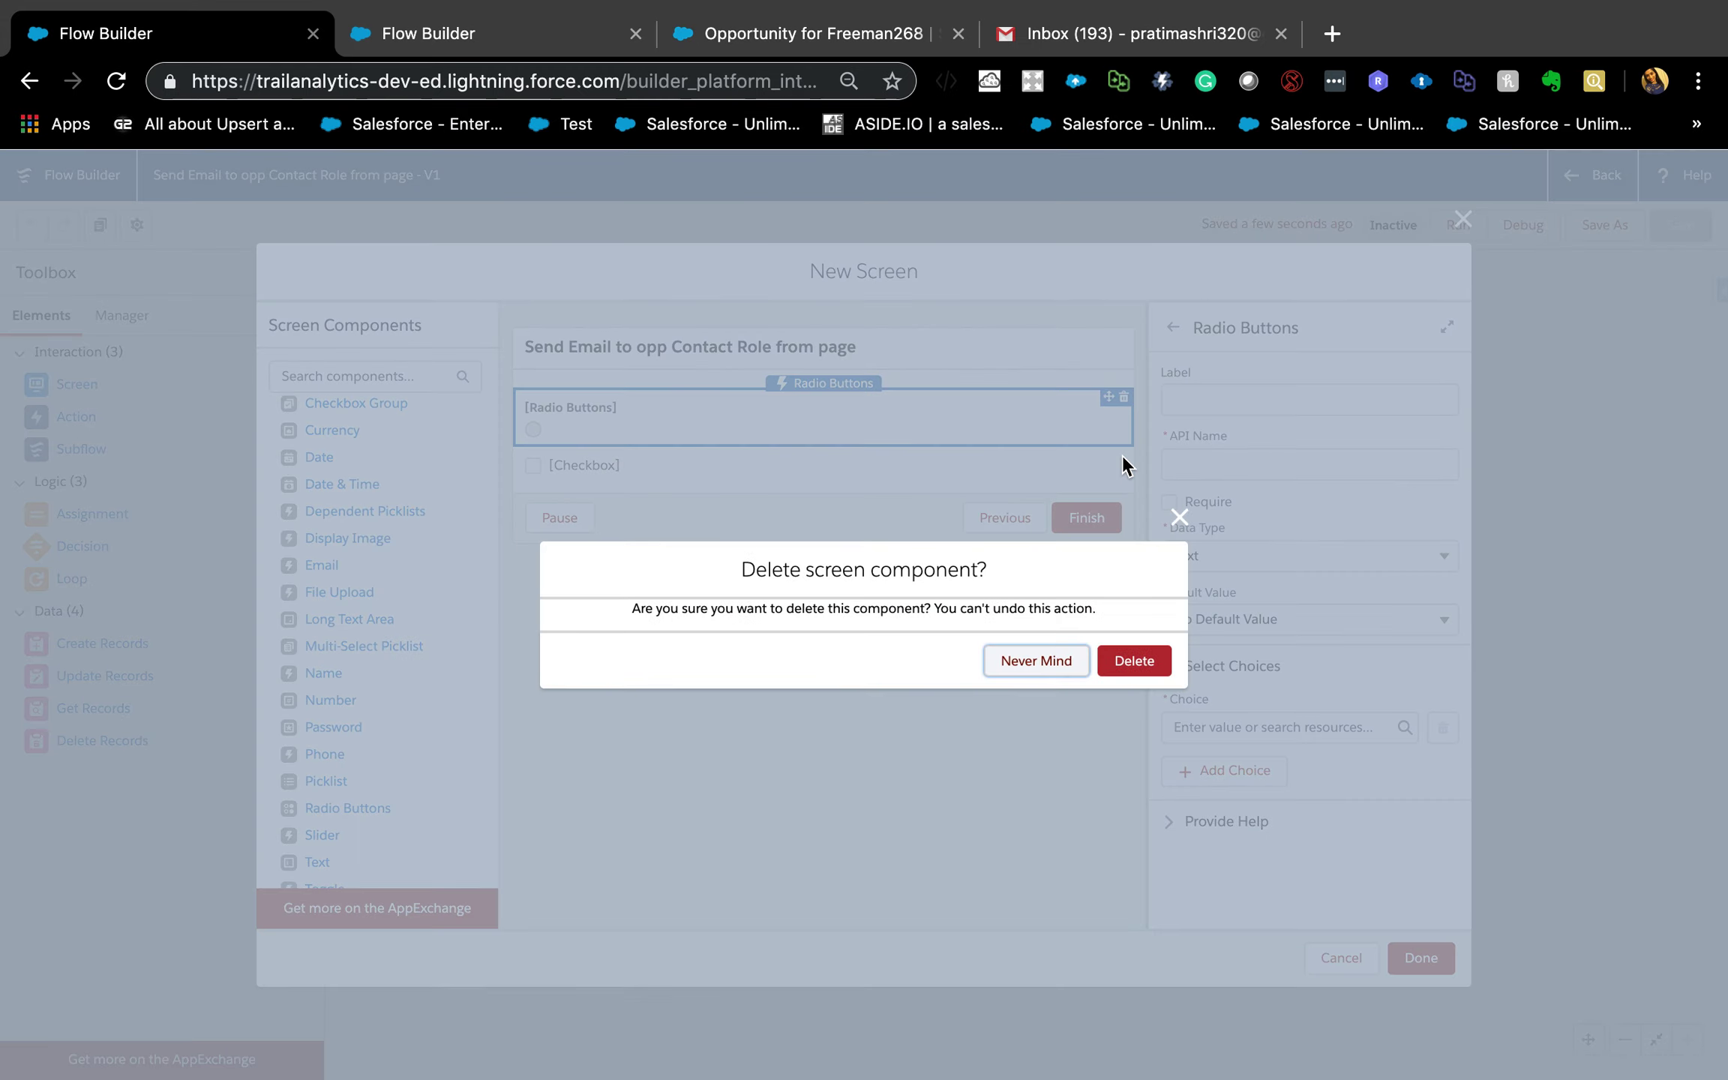
{"action": "left_click", "coordinate": [1113, 682]}
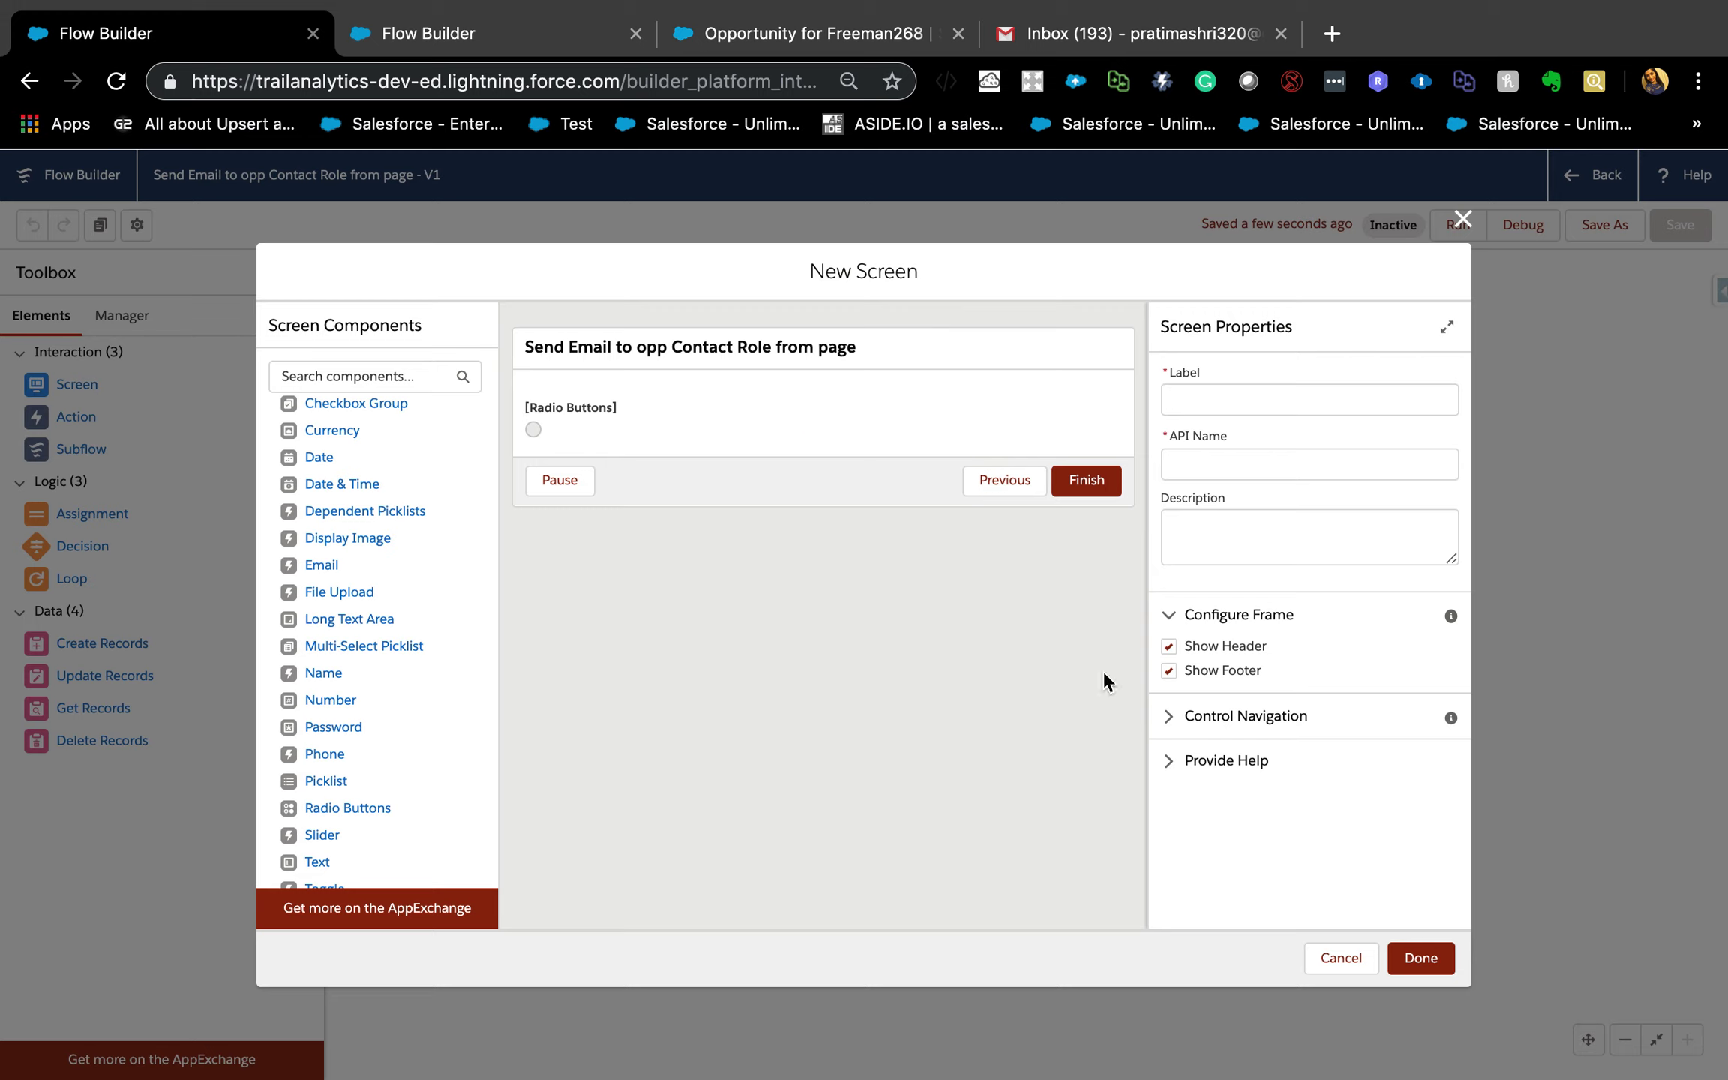
Label the radio buttons 'Are you sure you want to send an email?' and auto-fill the API name.
{"action": "left_click", "coordinate": [732, 406]}
{"action": "left_click", "coordinate": [1197, 403]}
{"action": "type", "text": "Are "}
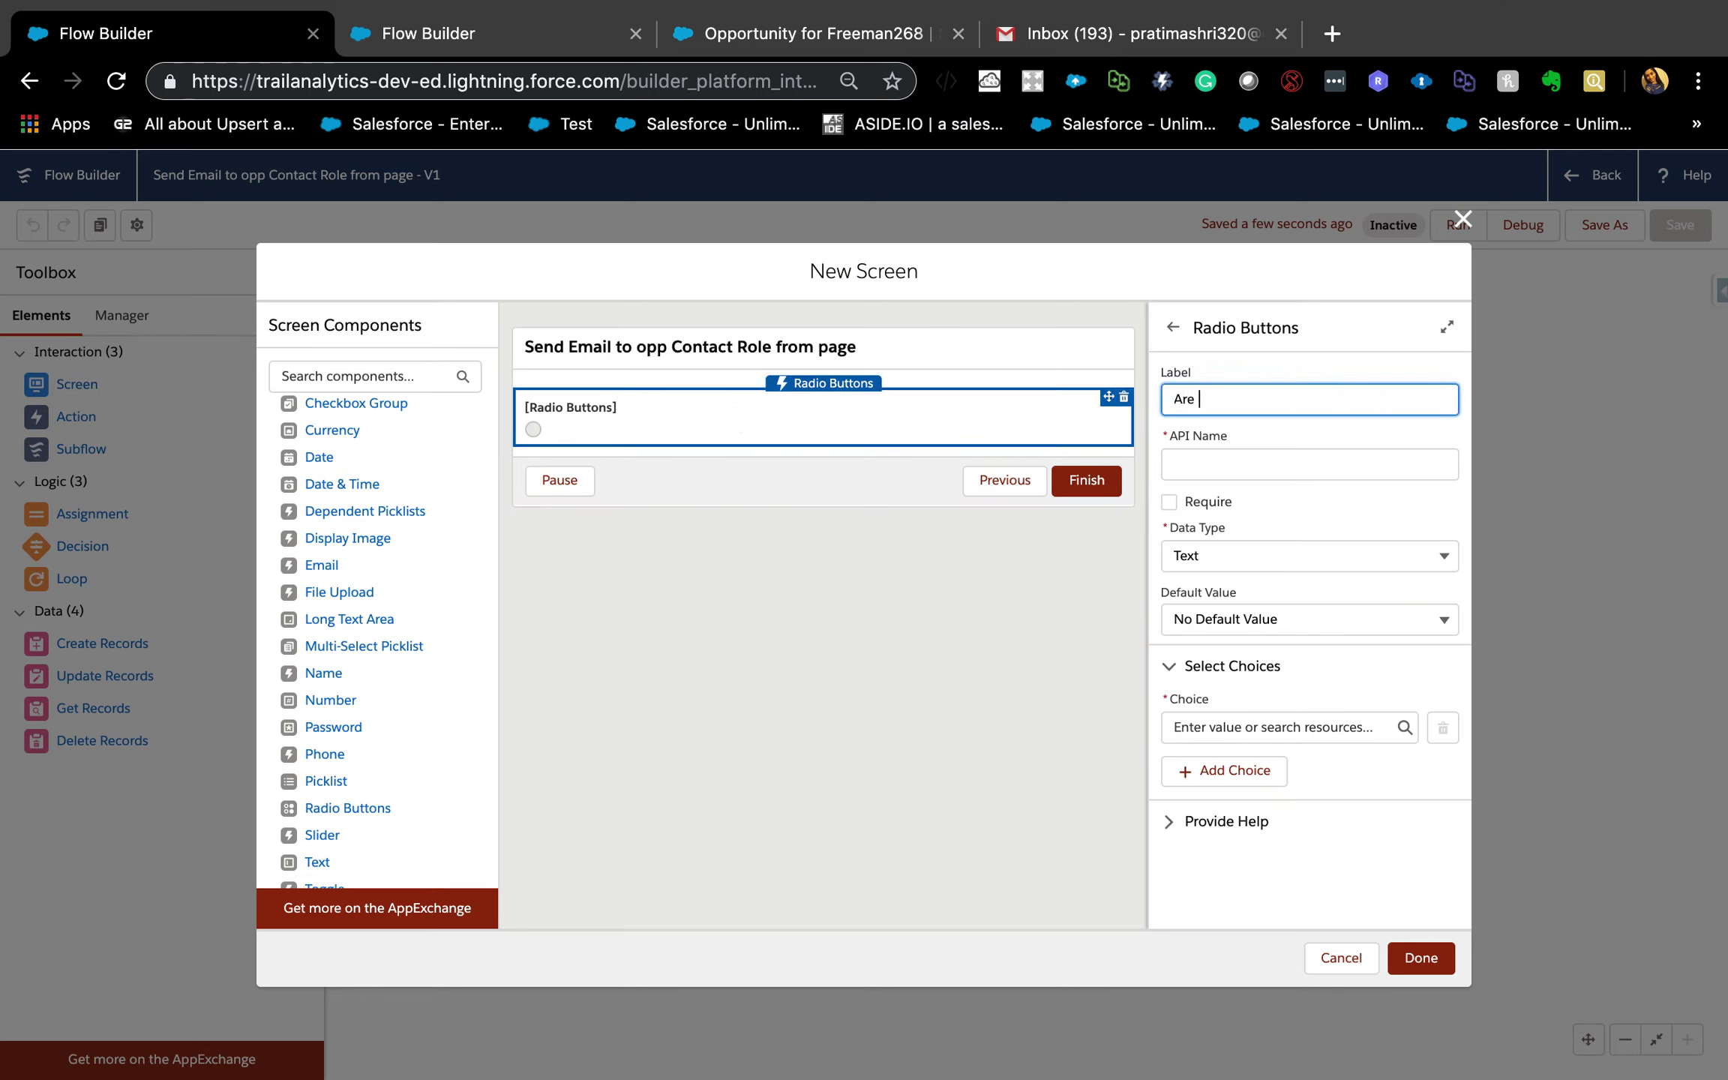
{"action": "type", "text": "you sure you want to send an meai"}
{"action": "key", "text": "BackSpace"}
{"action": "key", "text": "BackSpace"}
{"action": "key", "text": "BackSpace"}
{"action": "key", "text": "BackSpace"}
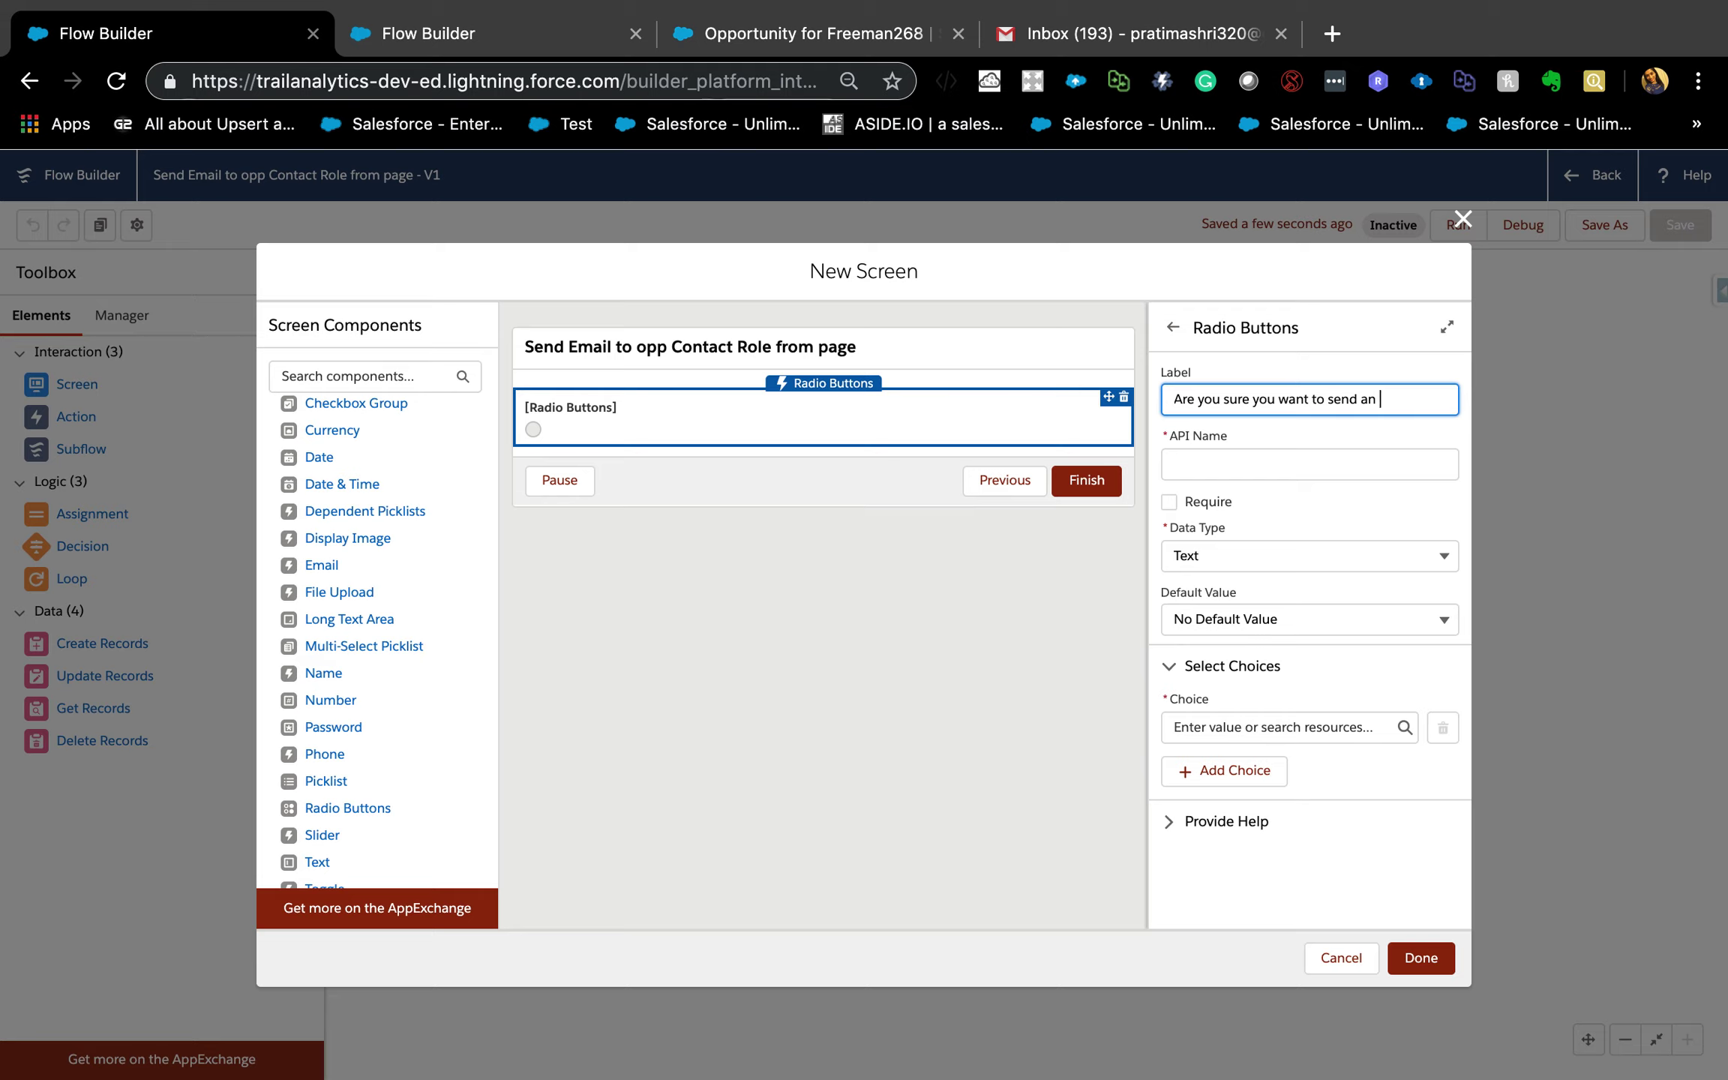
{"action": "type", "text": "email?"}
{"action": "left_click", "coordinate": [1195, 461]}
Set the question's data type to Boolean and start a new resource for its choice.
{"action": "left_click", "coordinate": [1208, 556]}
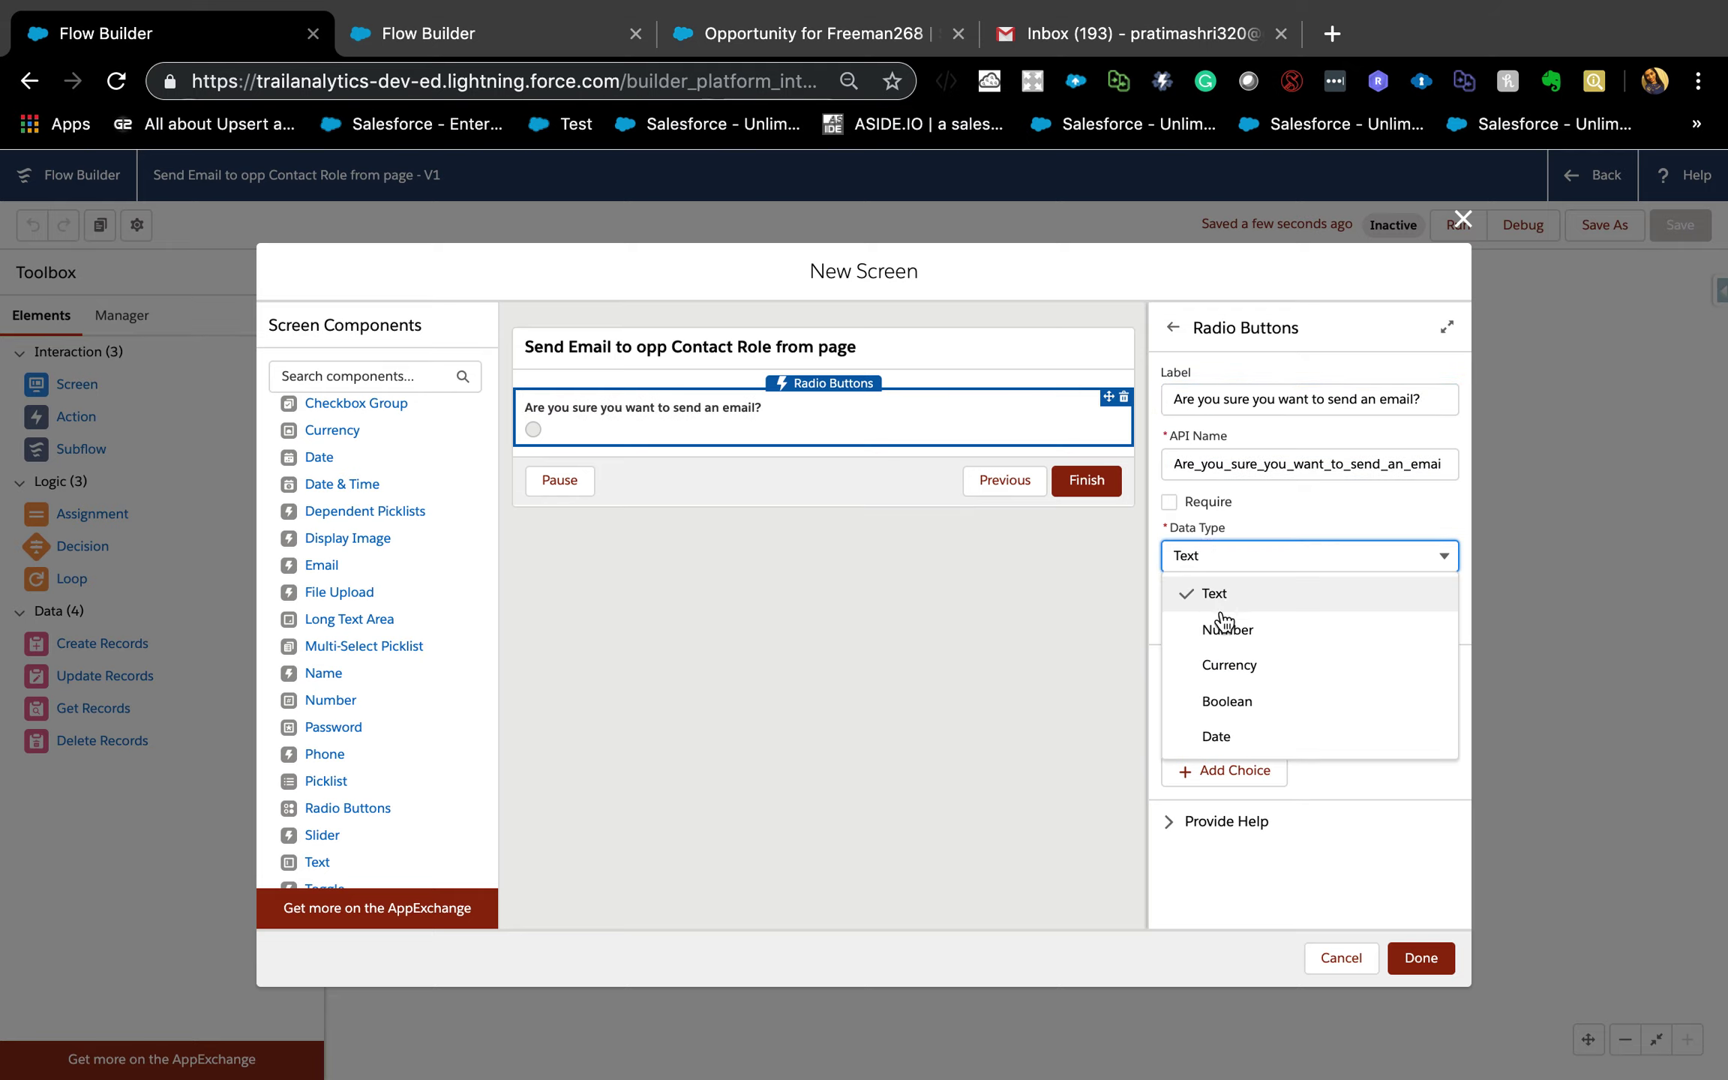
{"action": "left_click", "coordinate": [1230, 702]}
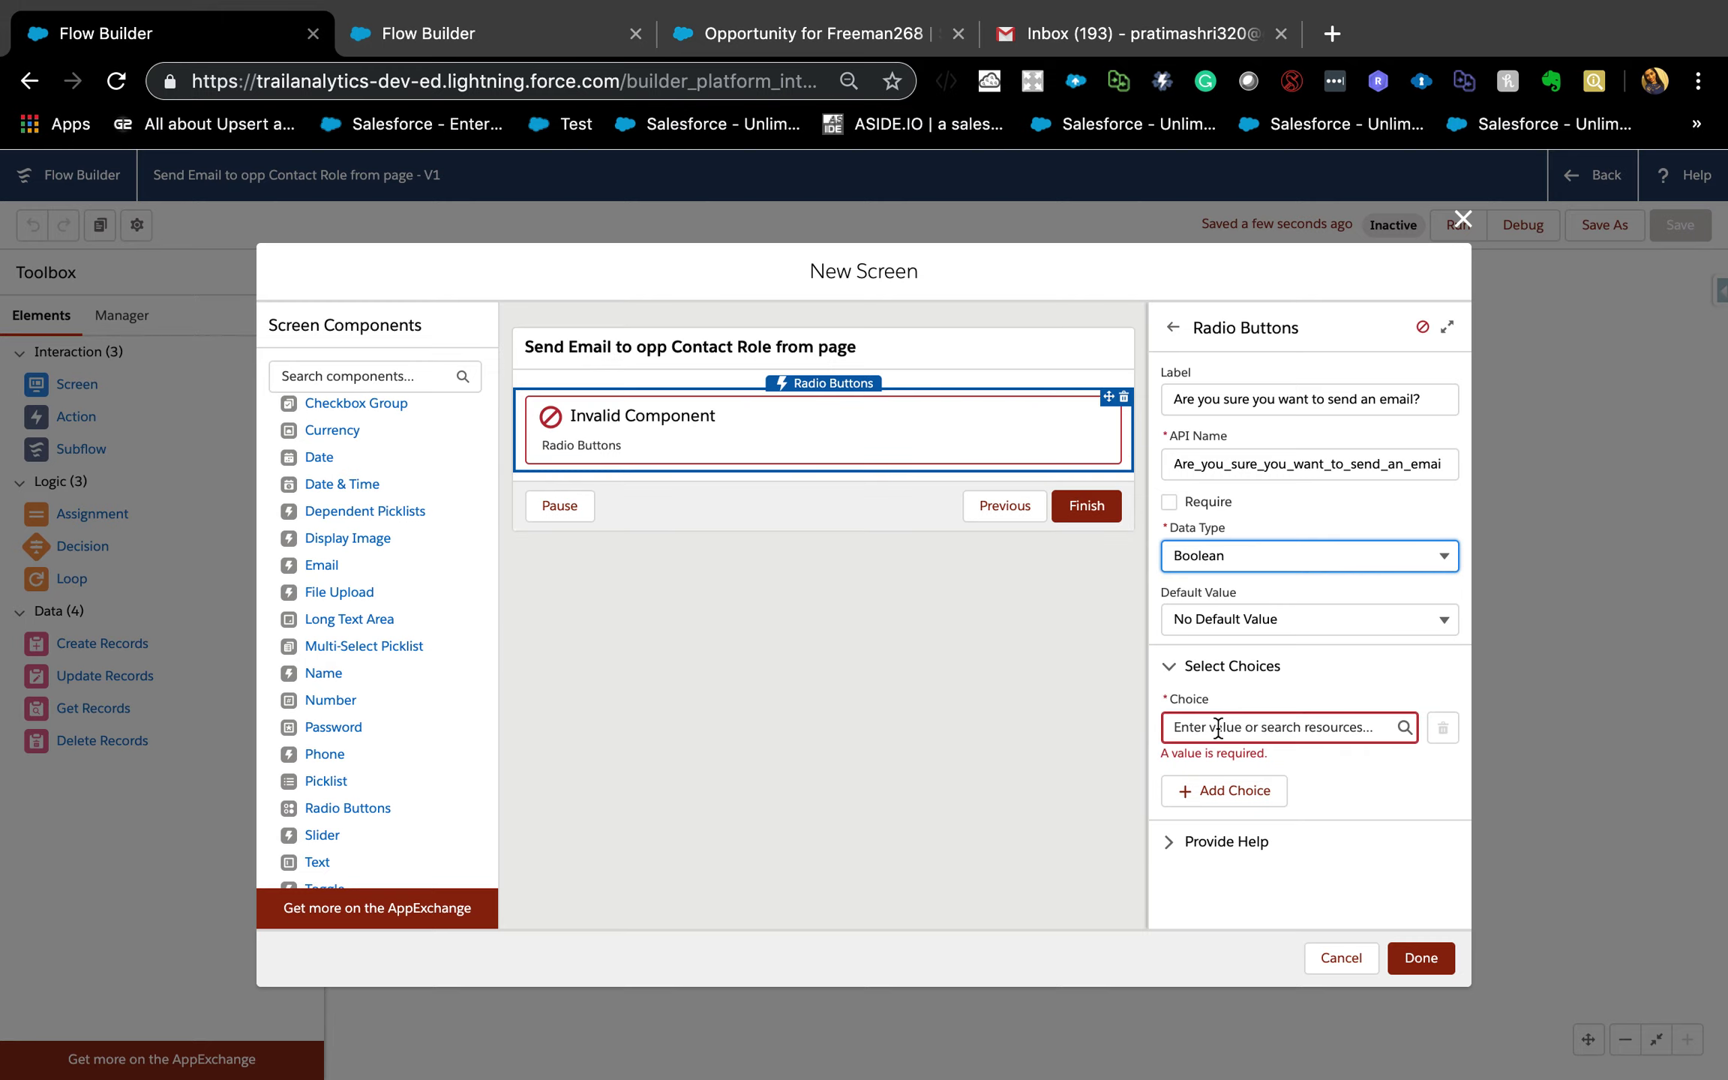
{"action": "left_click", "coordinate": [1216, 731]}
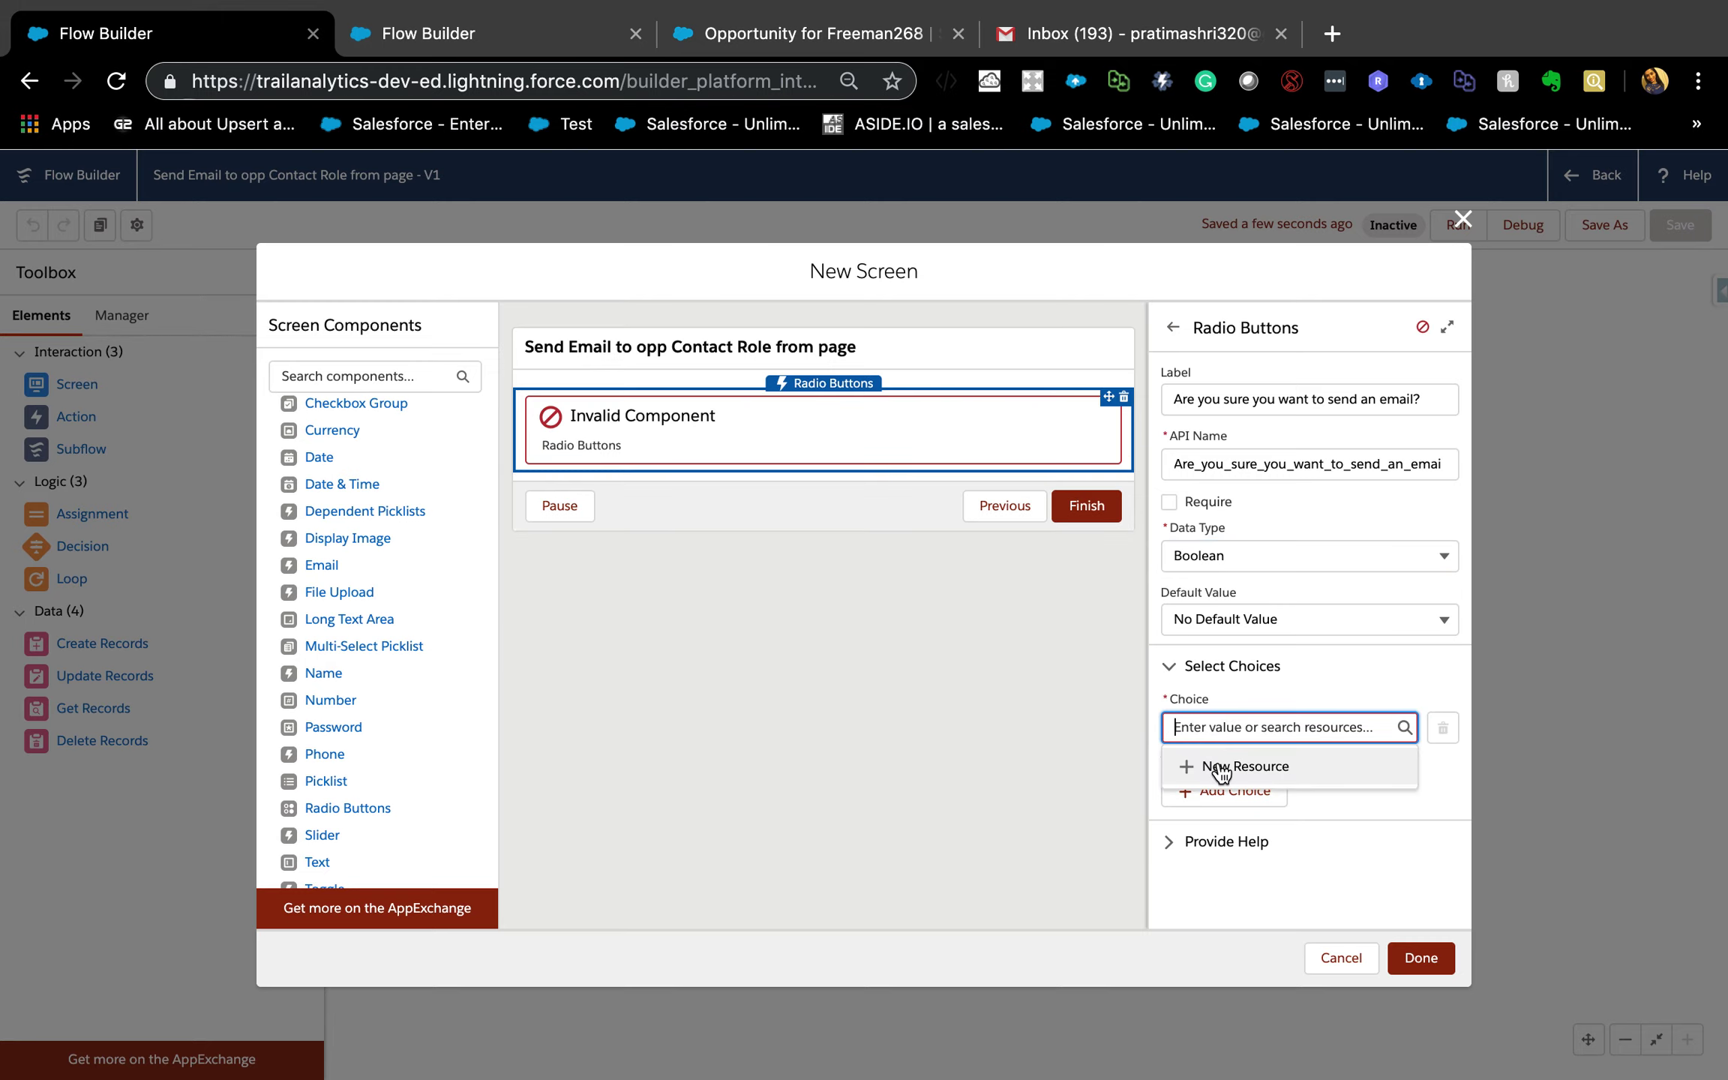
{"action": "left_click", "coordinate": [1219, 766]}
Make the new resource a Choice with API name and label 'Yes'.
{"action": "left_click", "coordinate": [743, 542]}
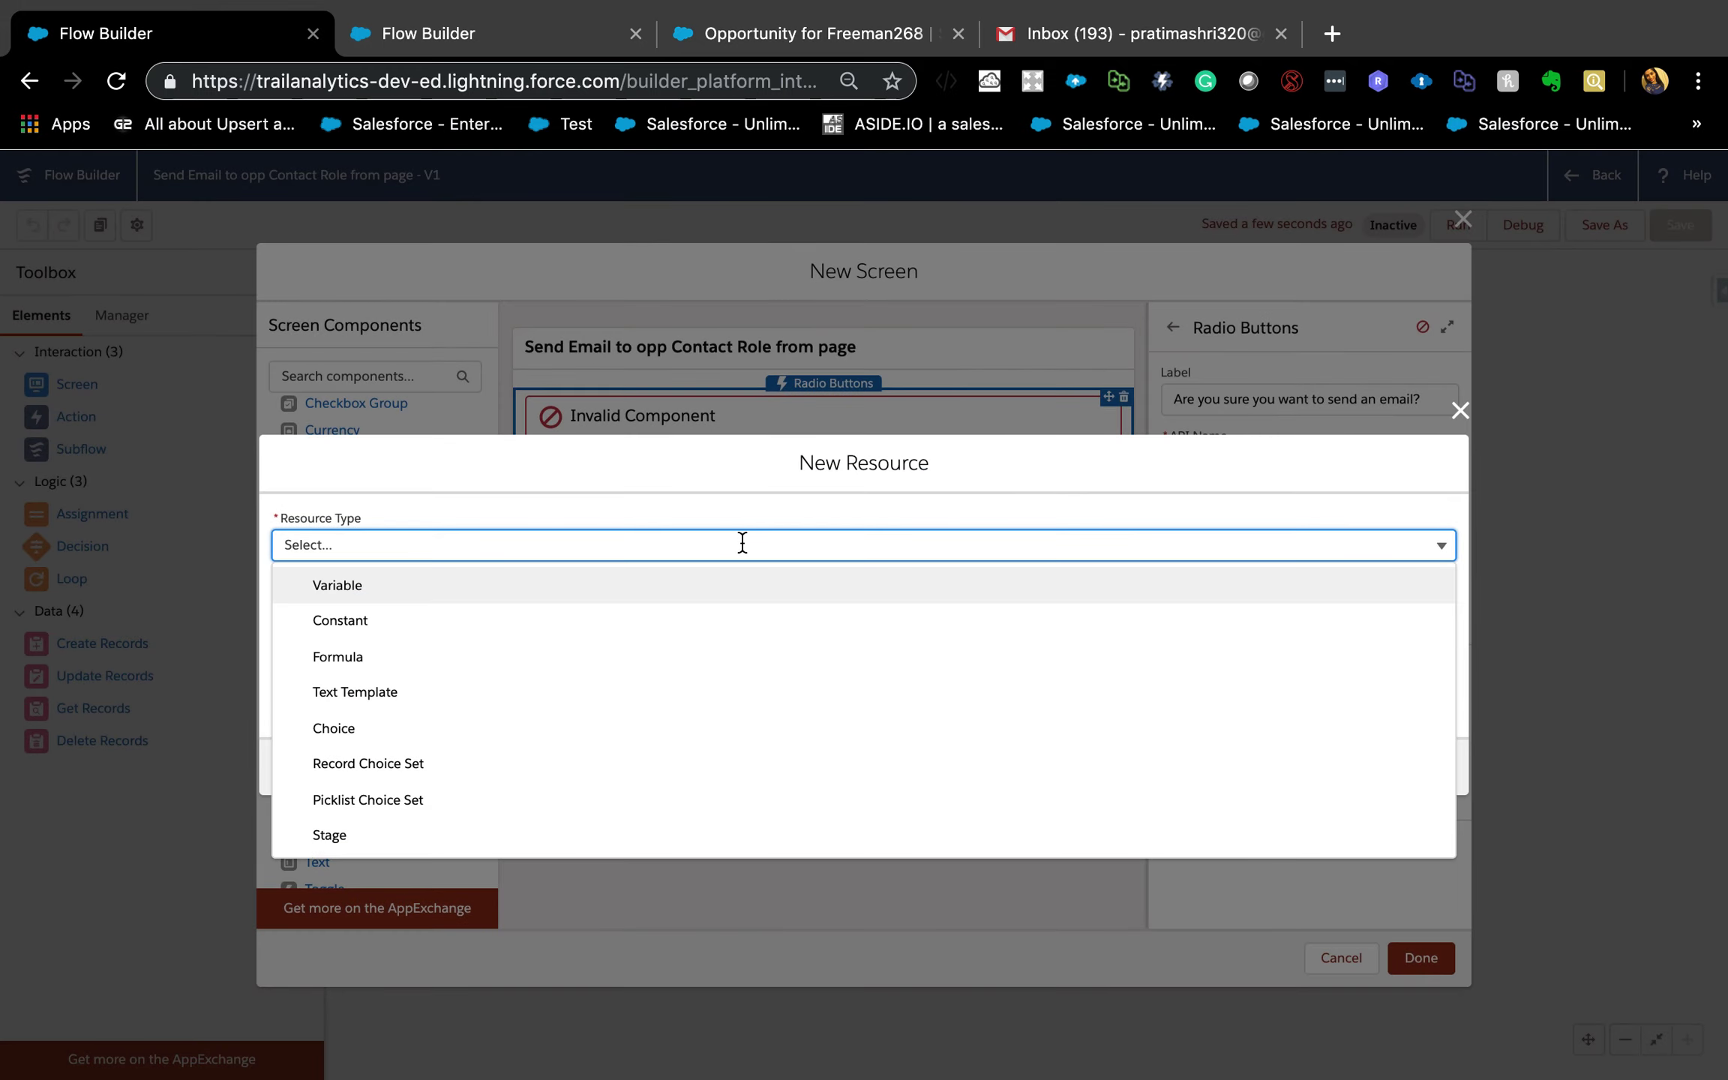
{"action": "left_click", "coordinate": [358, 724]}
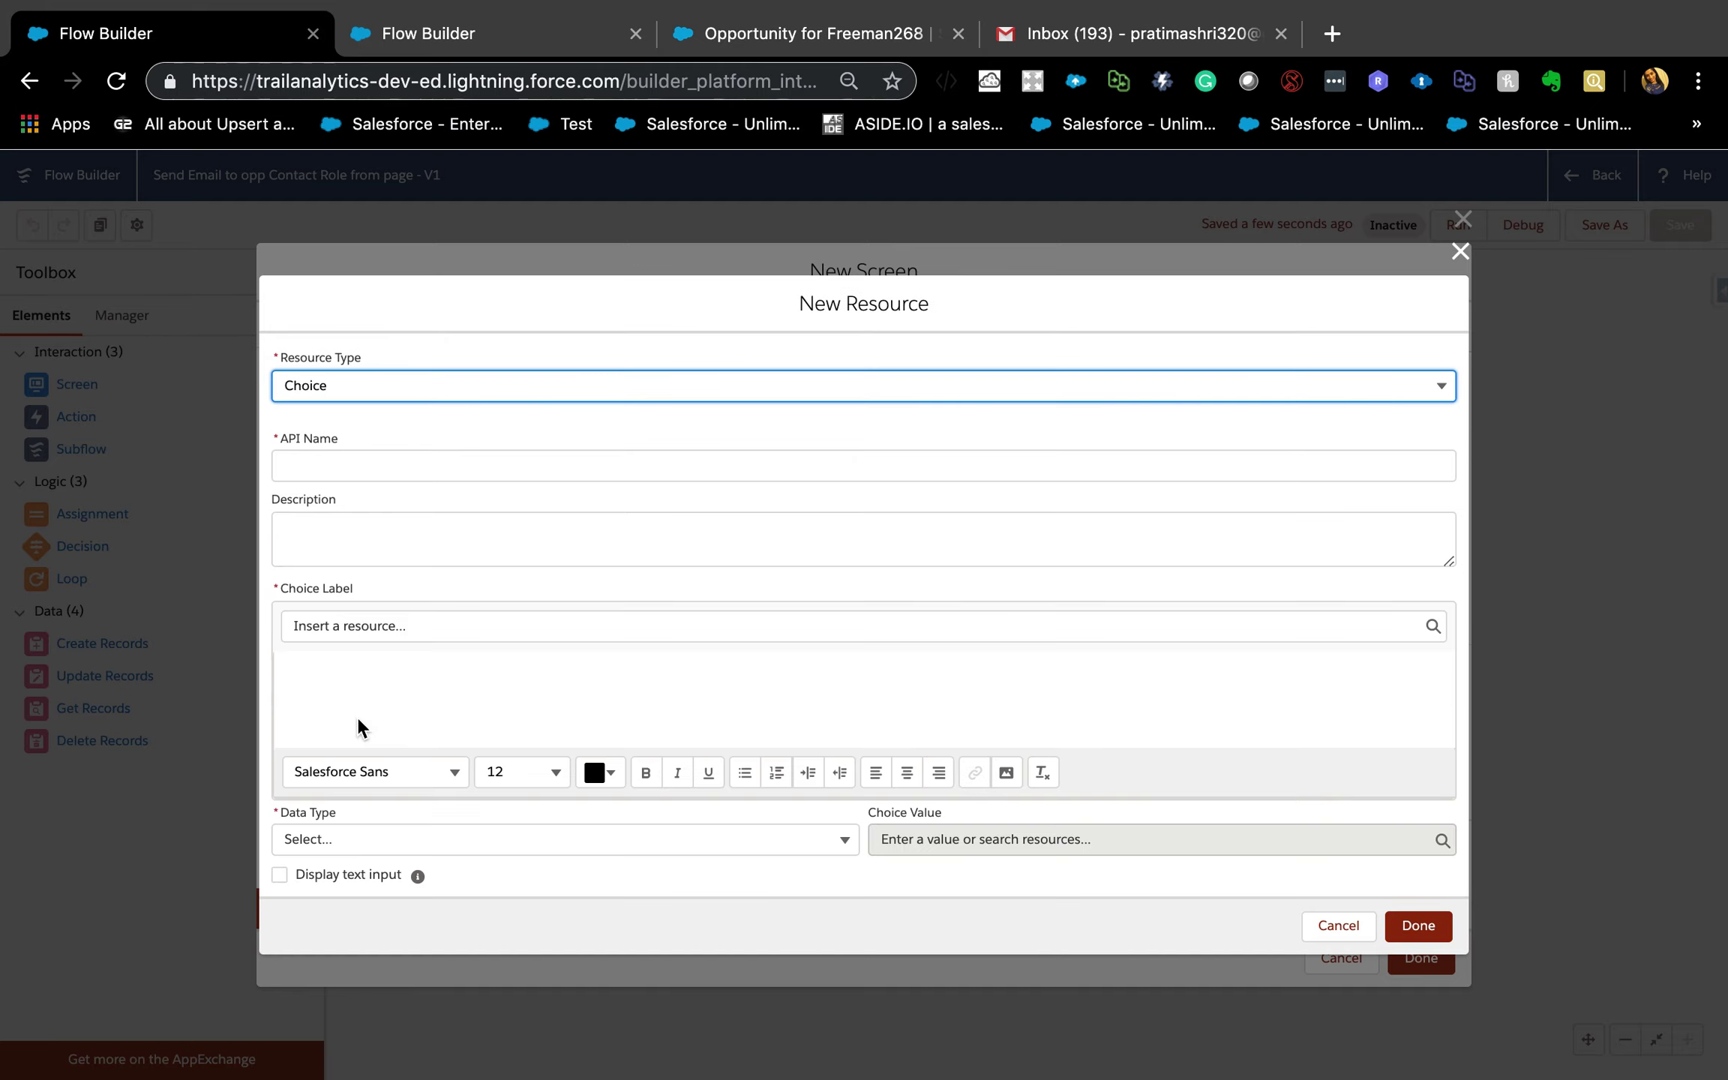
{"action": "left_click", "coordinate": [360, 459]}
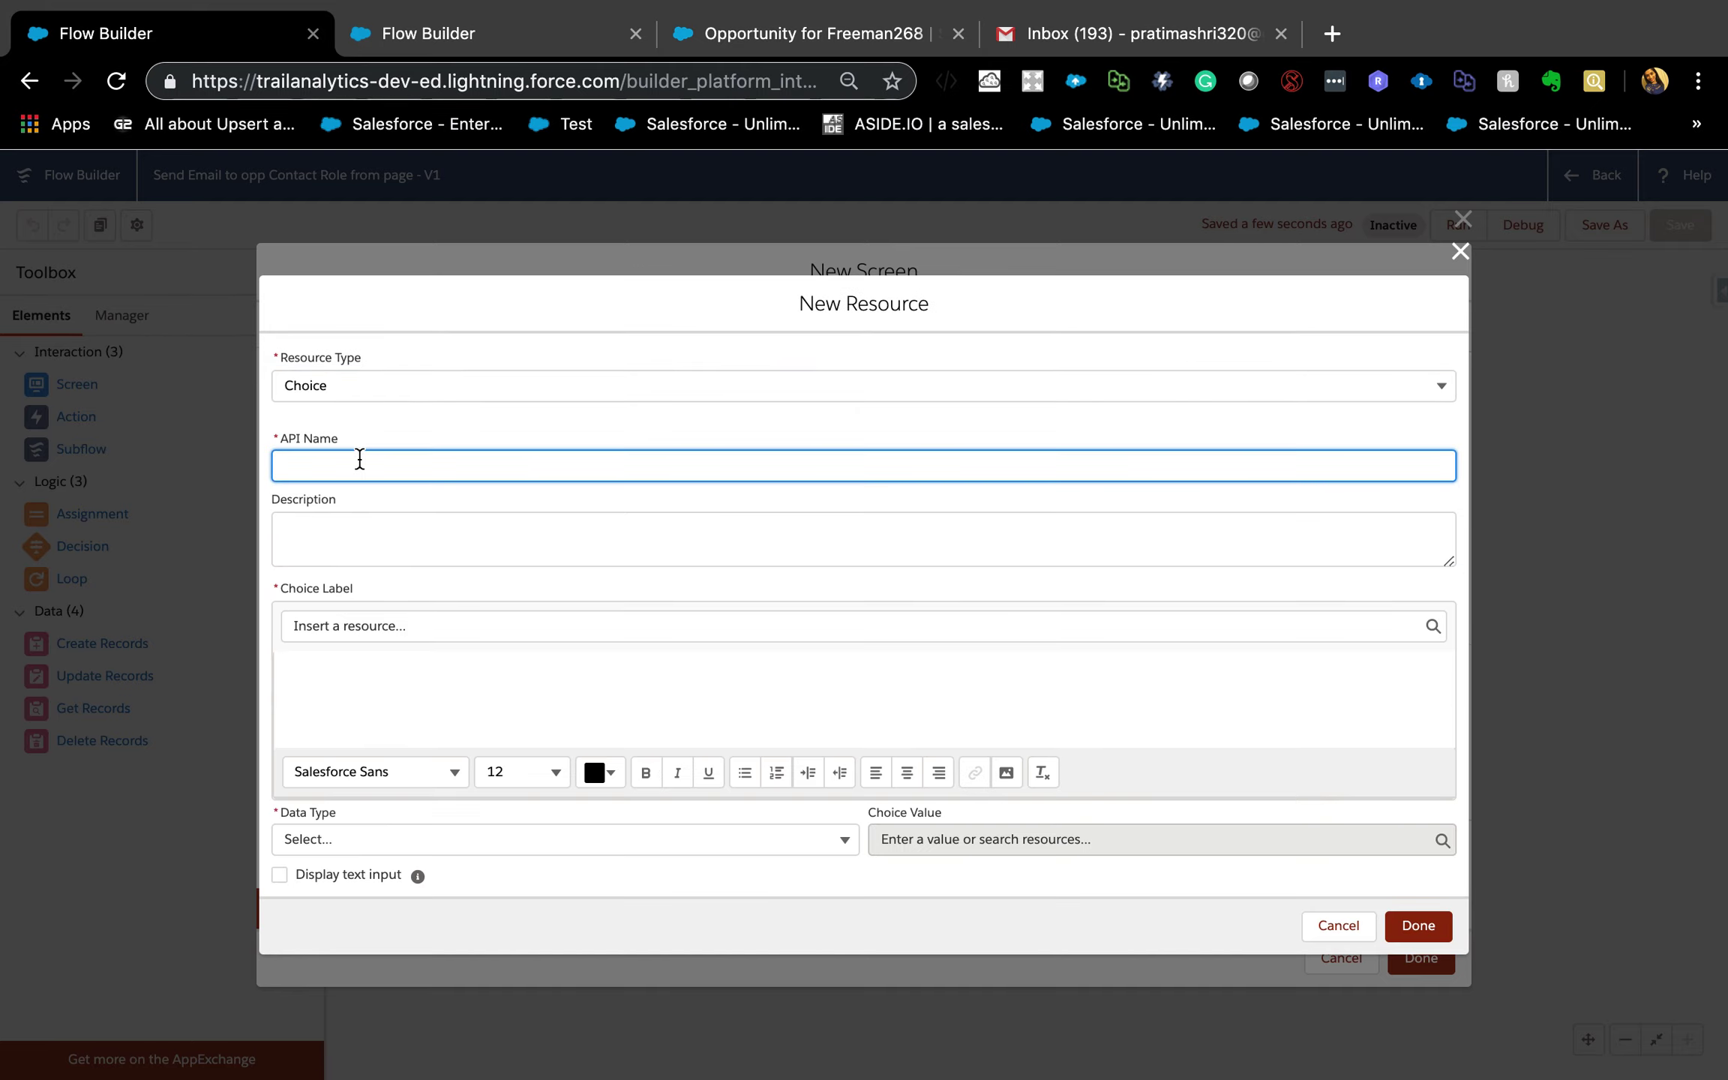
{"action": "type", "text": "Yes"}
{"action": "left_click", "coordinate": [343, 544]}
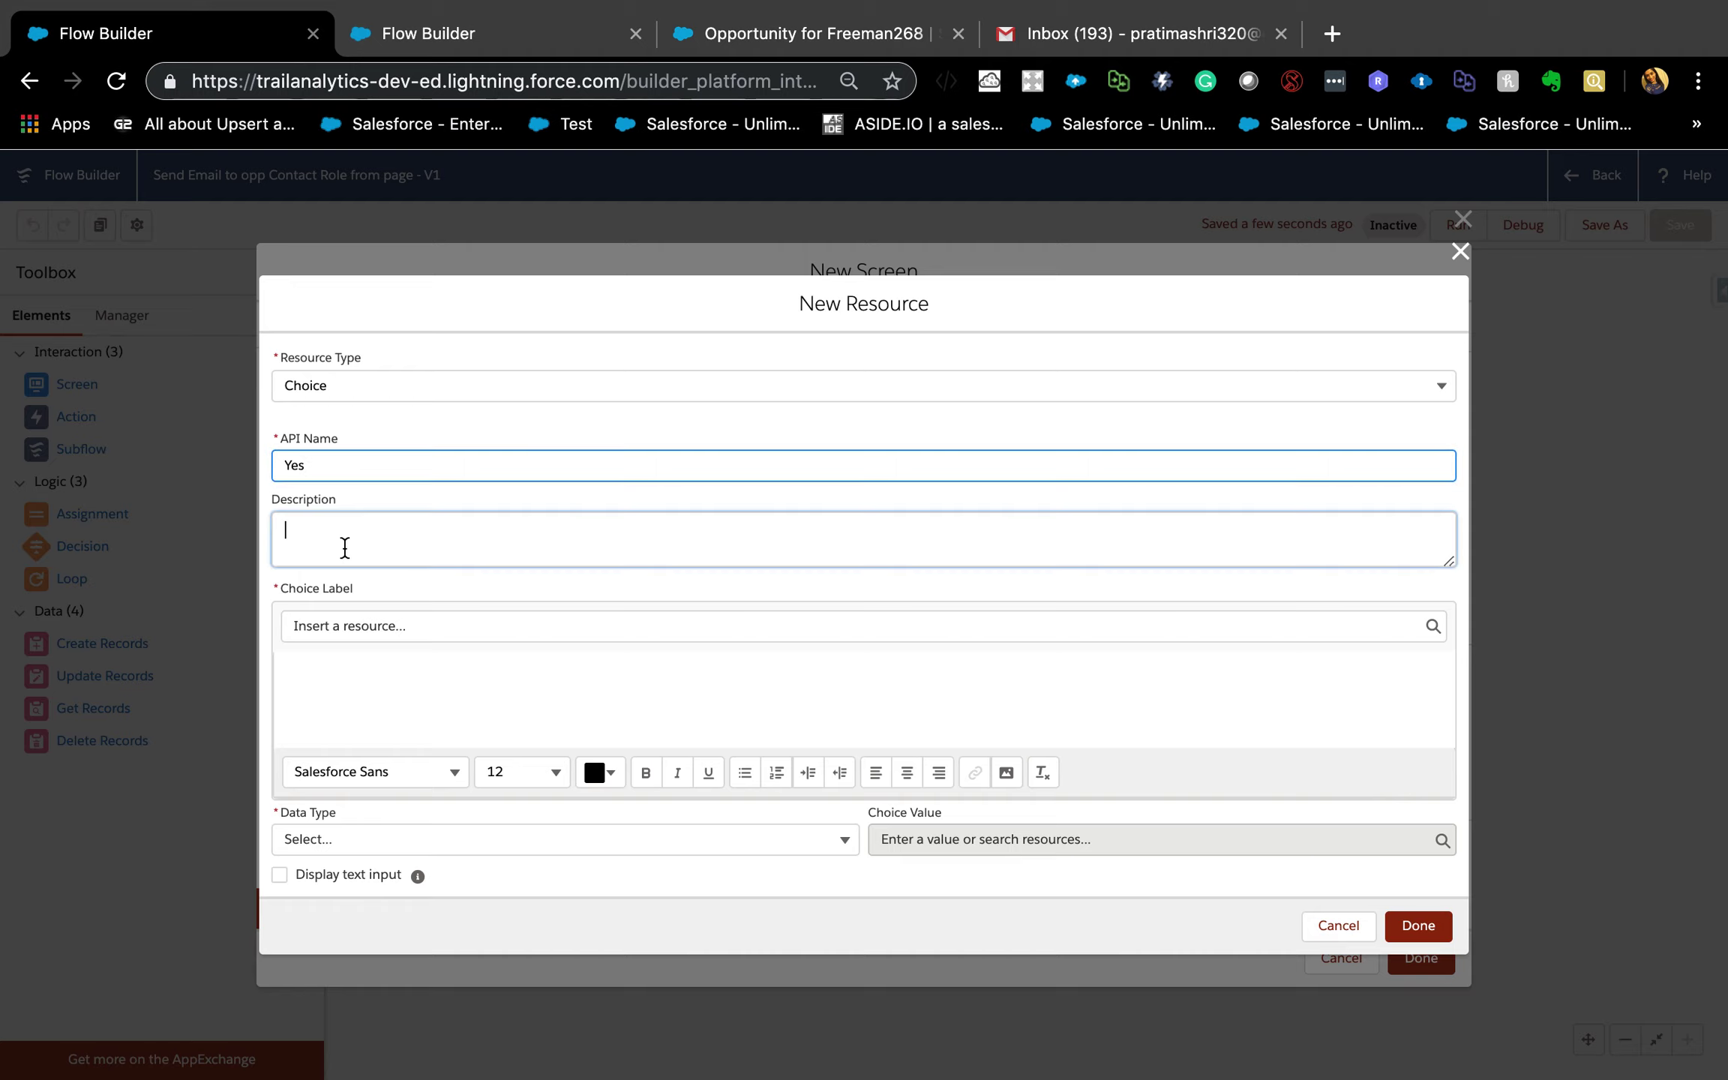
{"action": "left_click", "coordinate": [342, 639]}
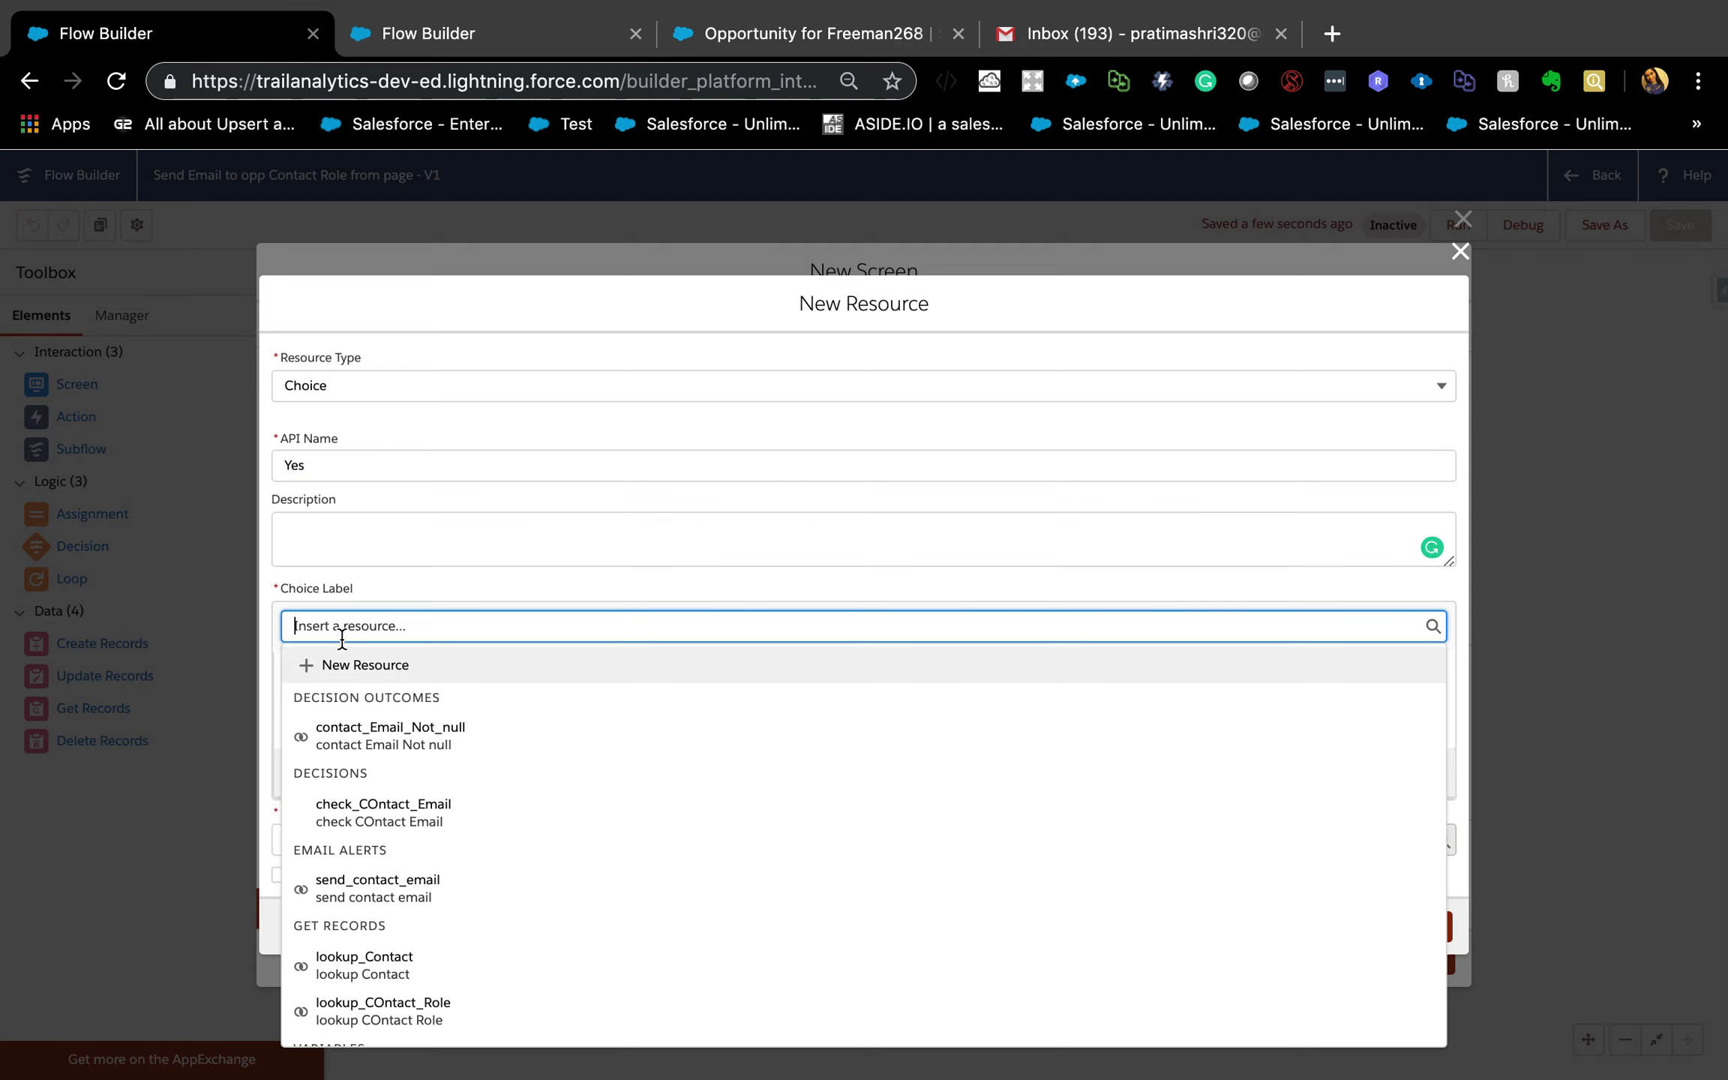
{"action": "left_click", "coordinate": [395, 608]}
{"action": "left_click", "coordinate": [345, 675]}
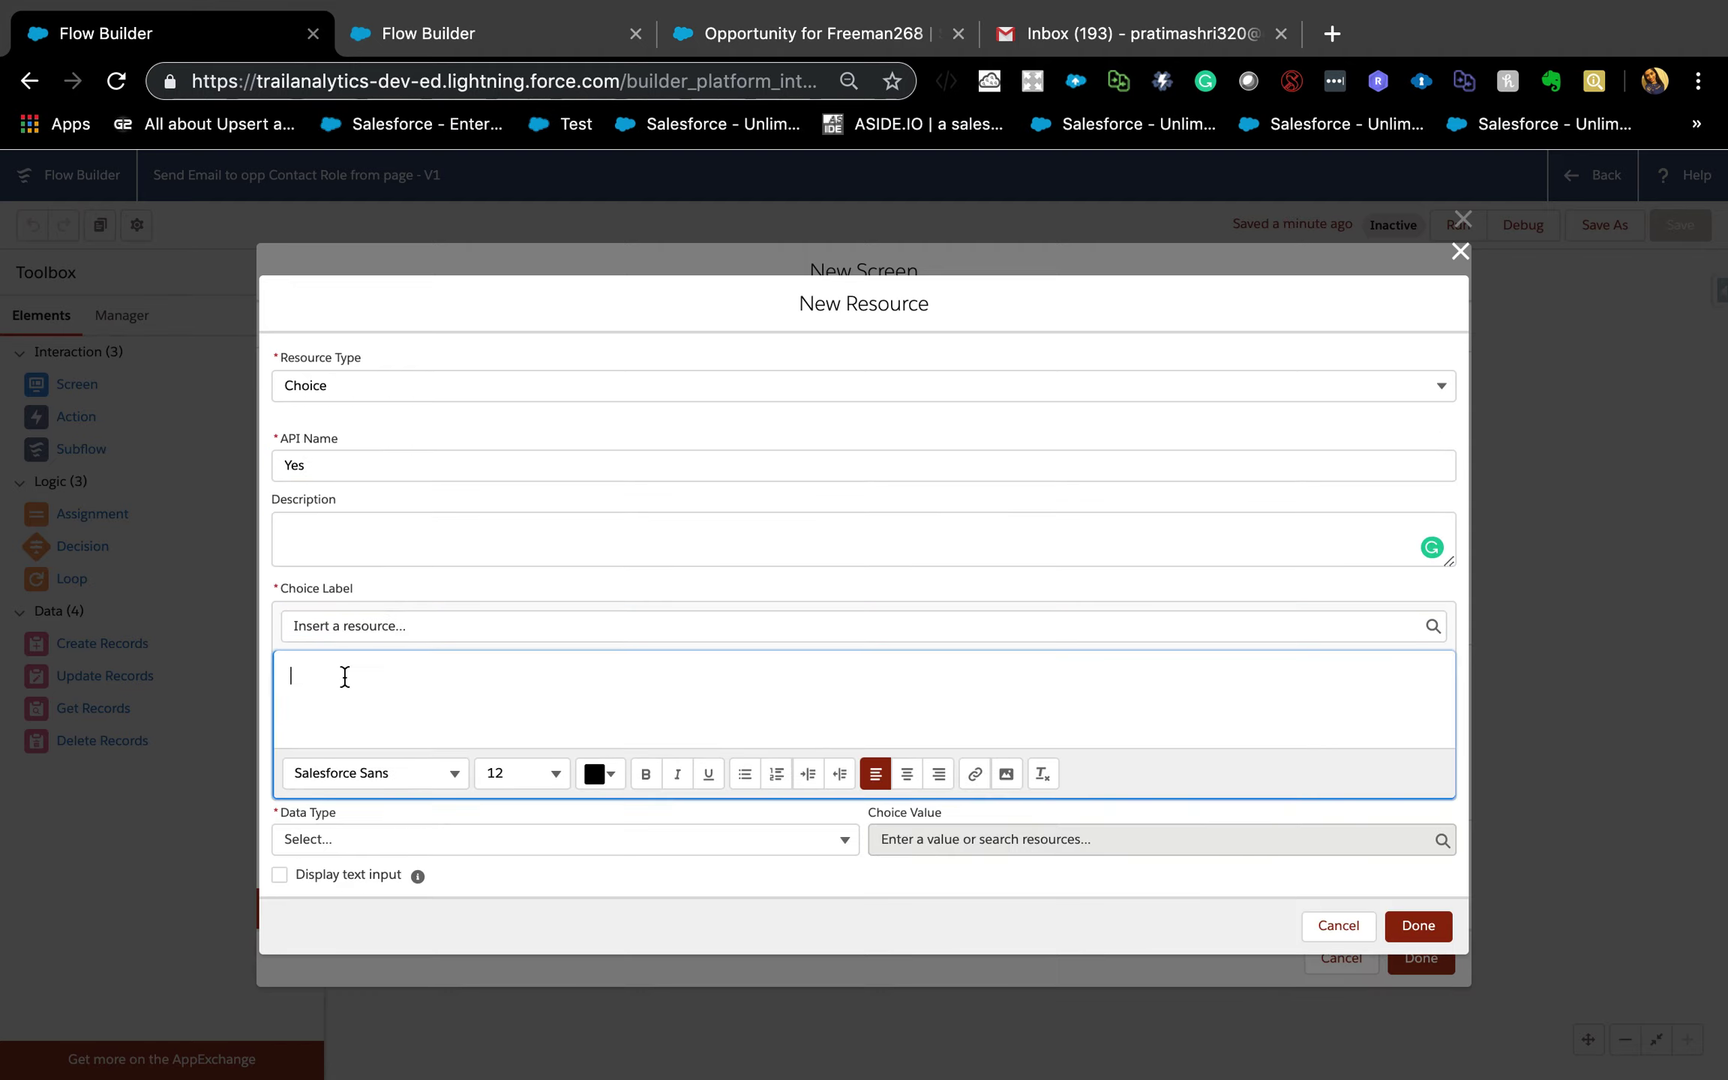
{"action": "type", "text": "Yes"}
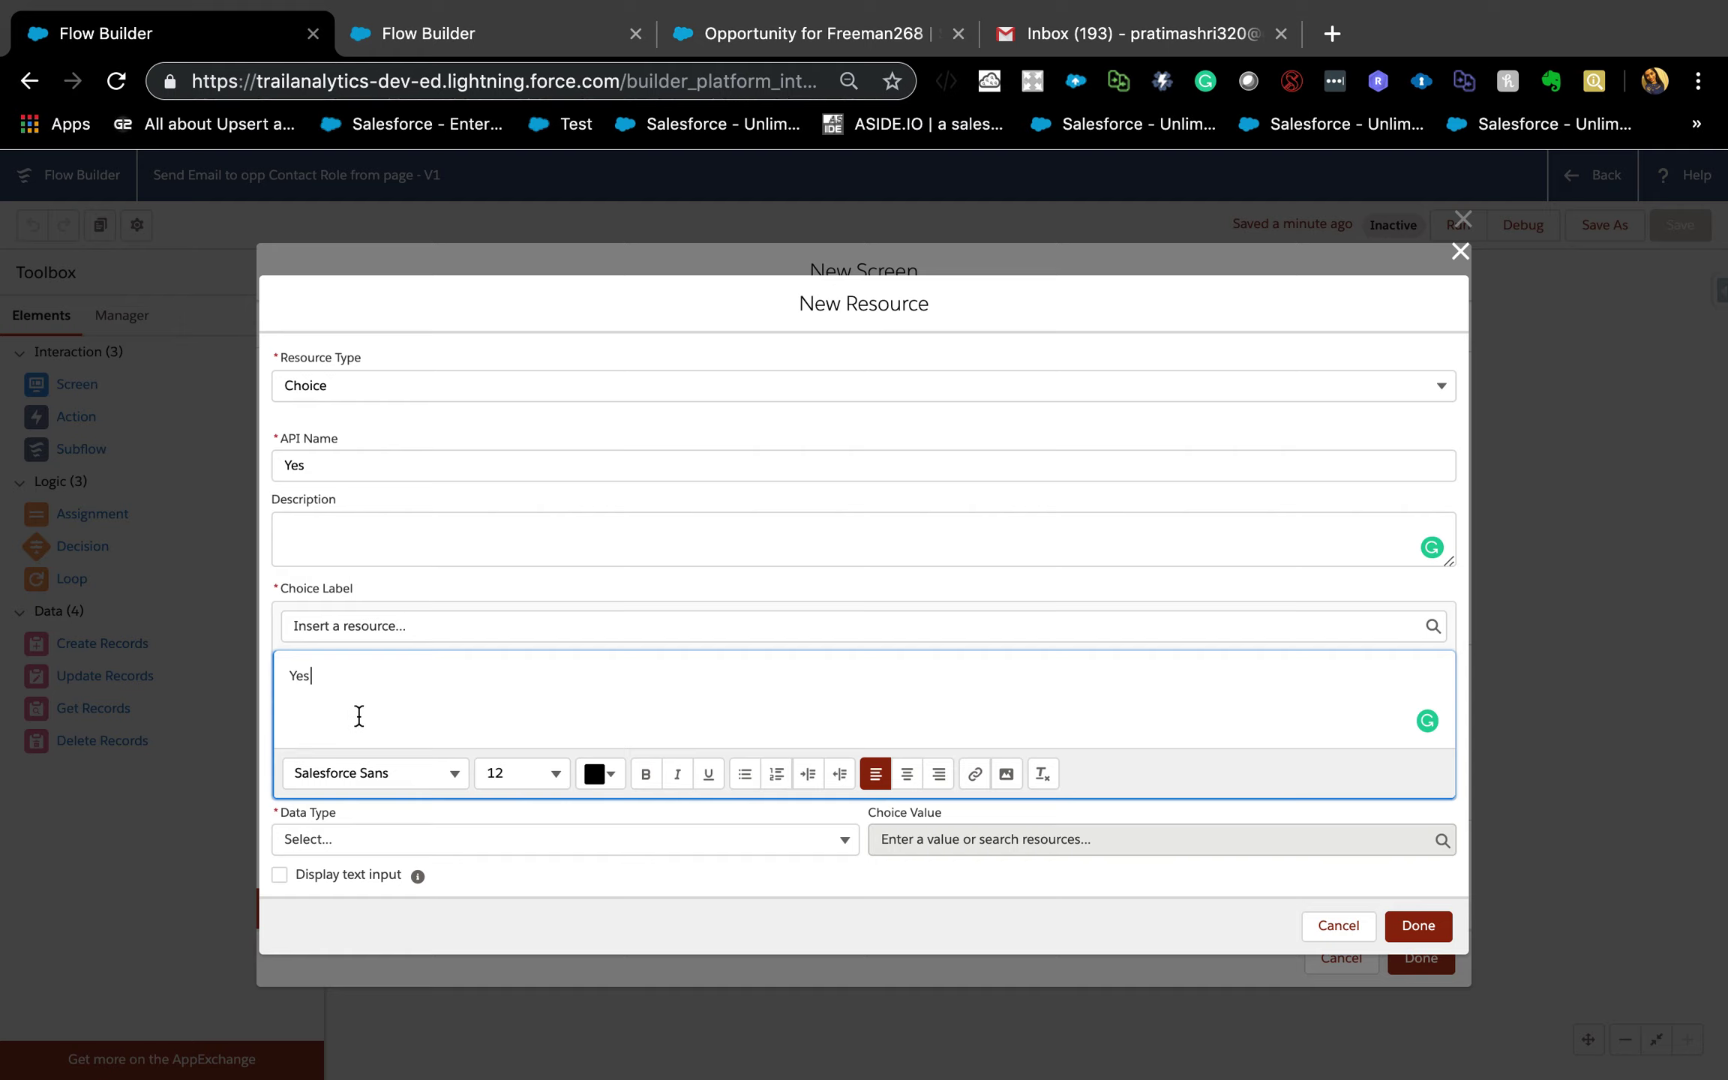
Give the Yes choice Boolean data type and value {!$GlobalConstant.True}, then finish it.
{"action": "left_click", "coordinate": [359, 838]}
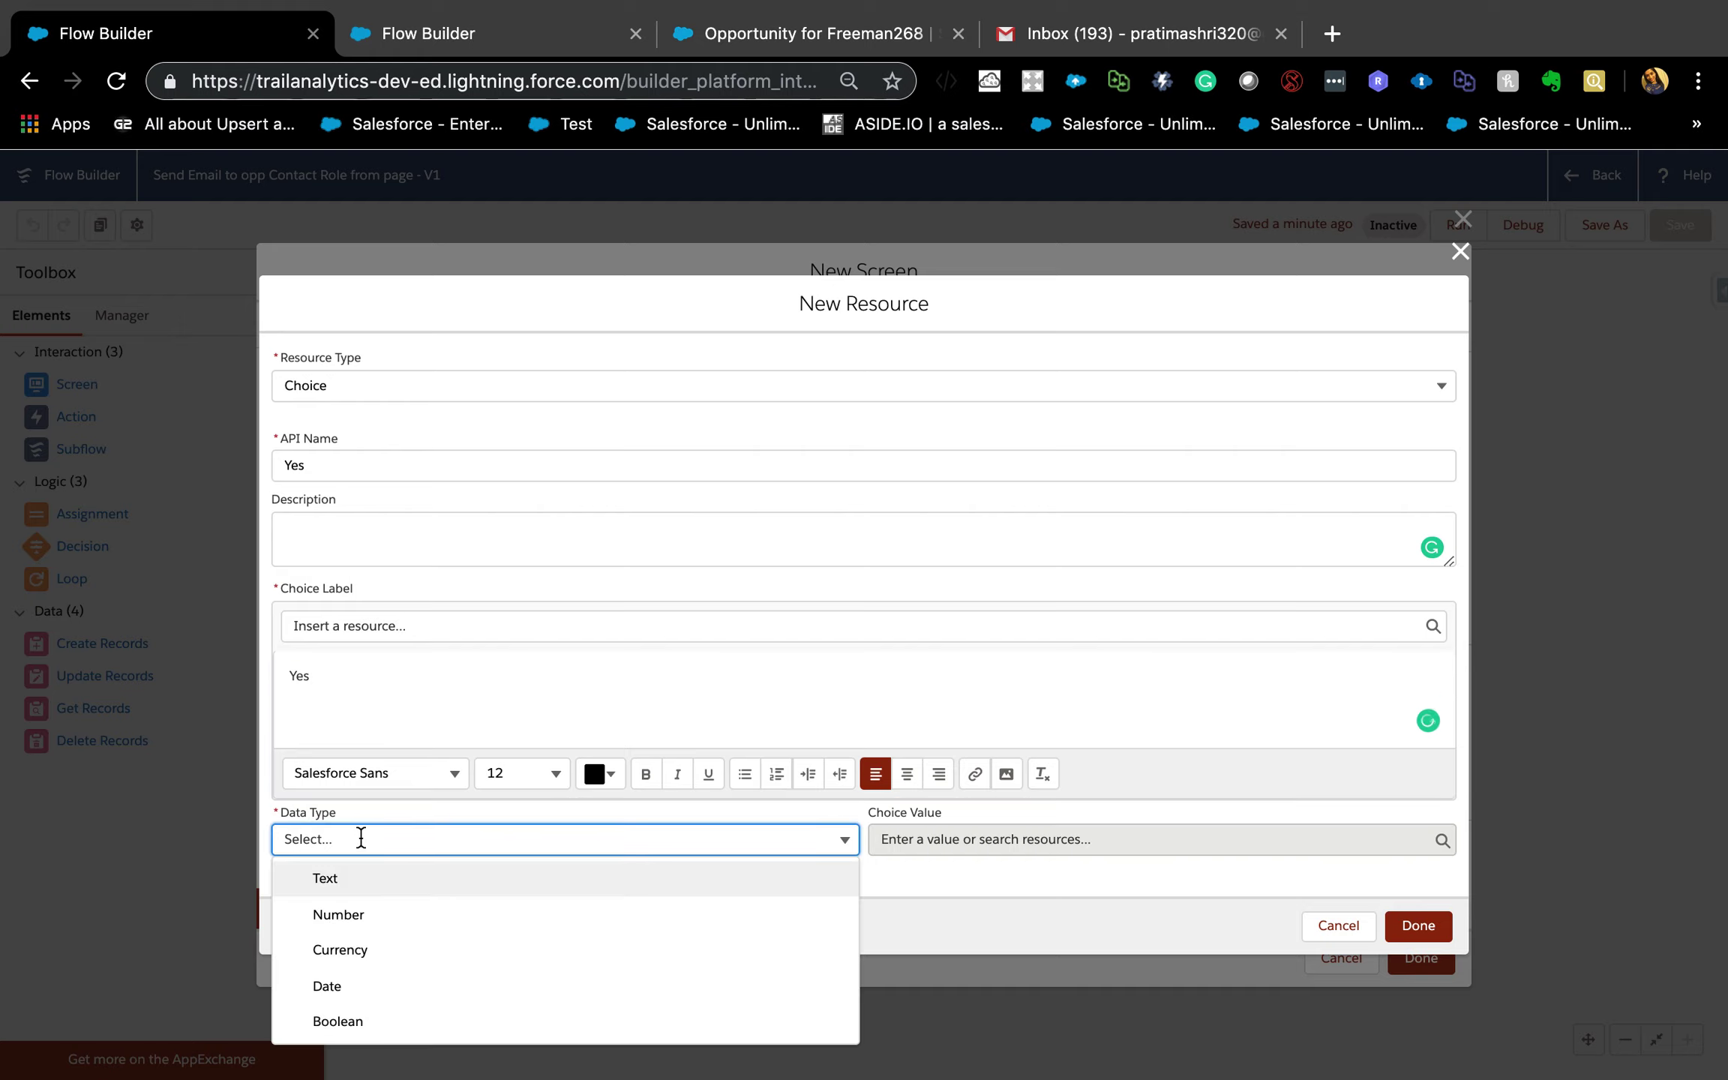
{"action": "left_click", "coordinate": [337, 1022]}
{"action": "left_click", "coordinate": [984, 851]}
{"action": "type", "text": "t"}
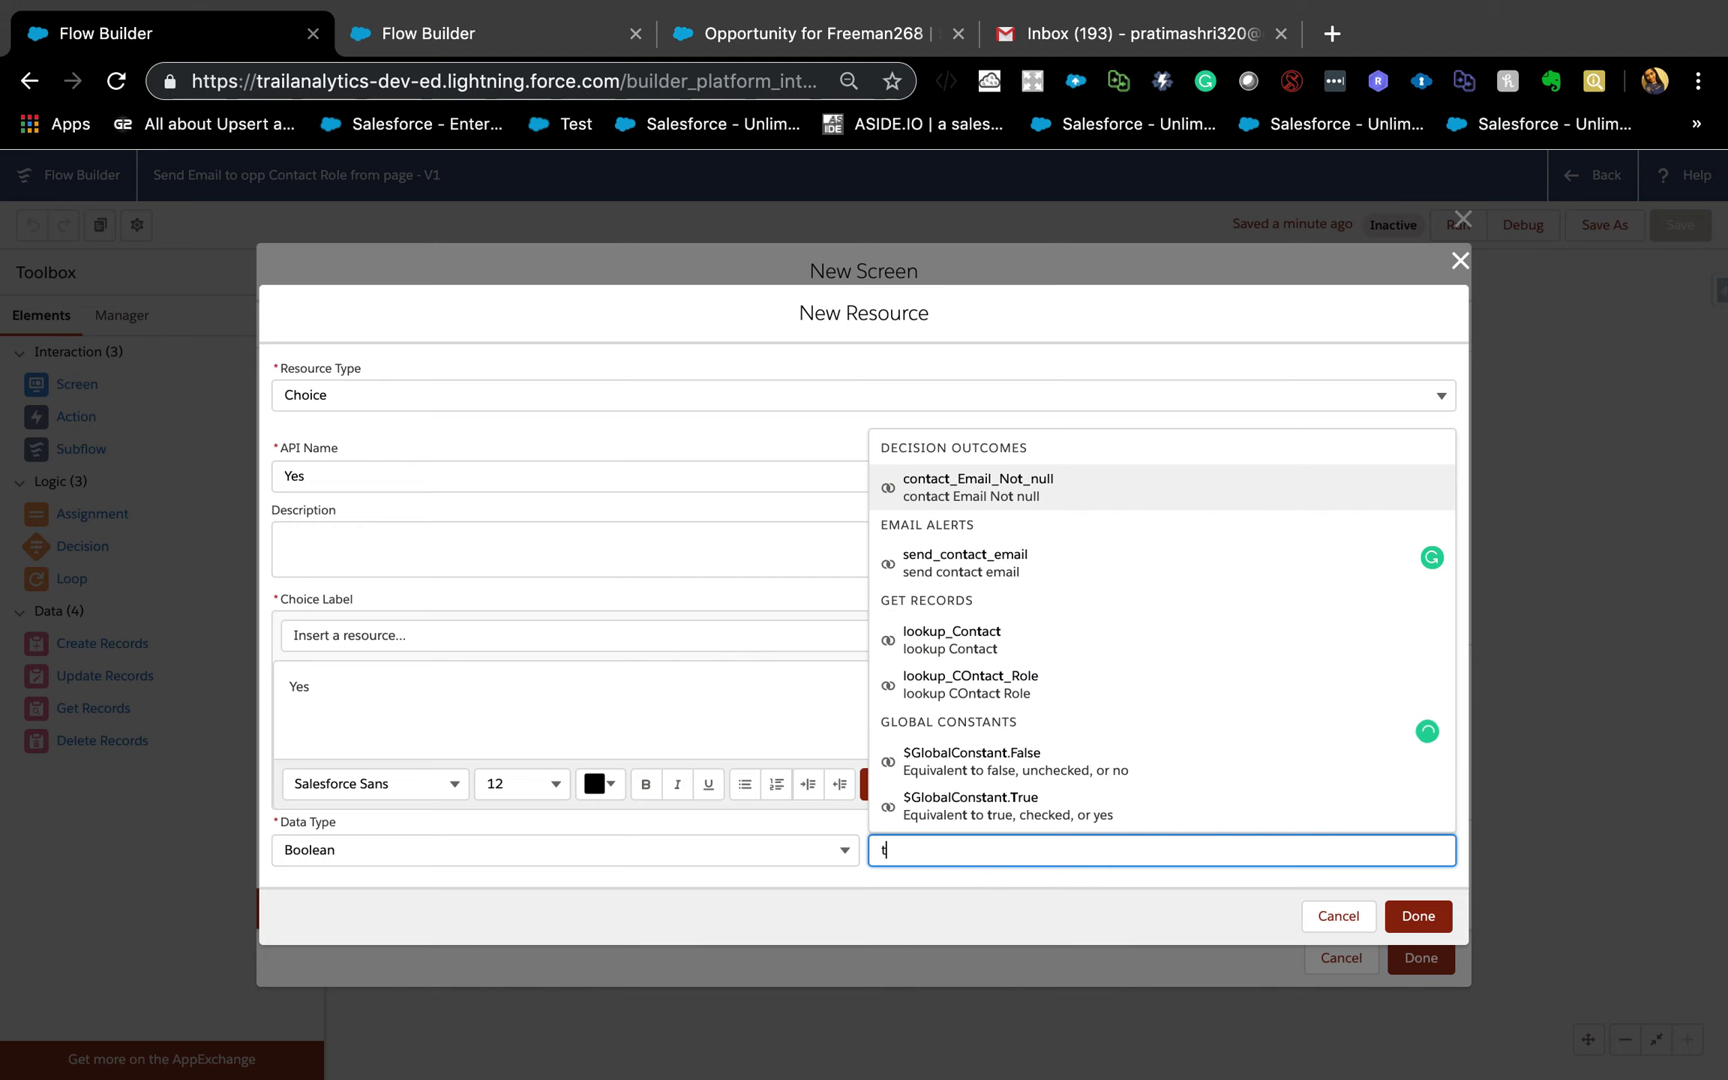
{"action": "type", "text": ".Tru"}
{"action": "left_click", "coordinate": [1011, 814]}
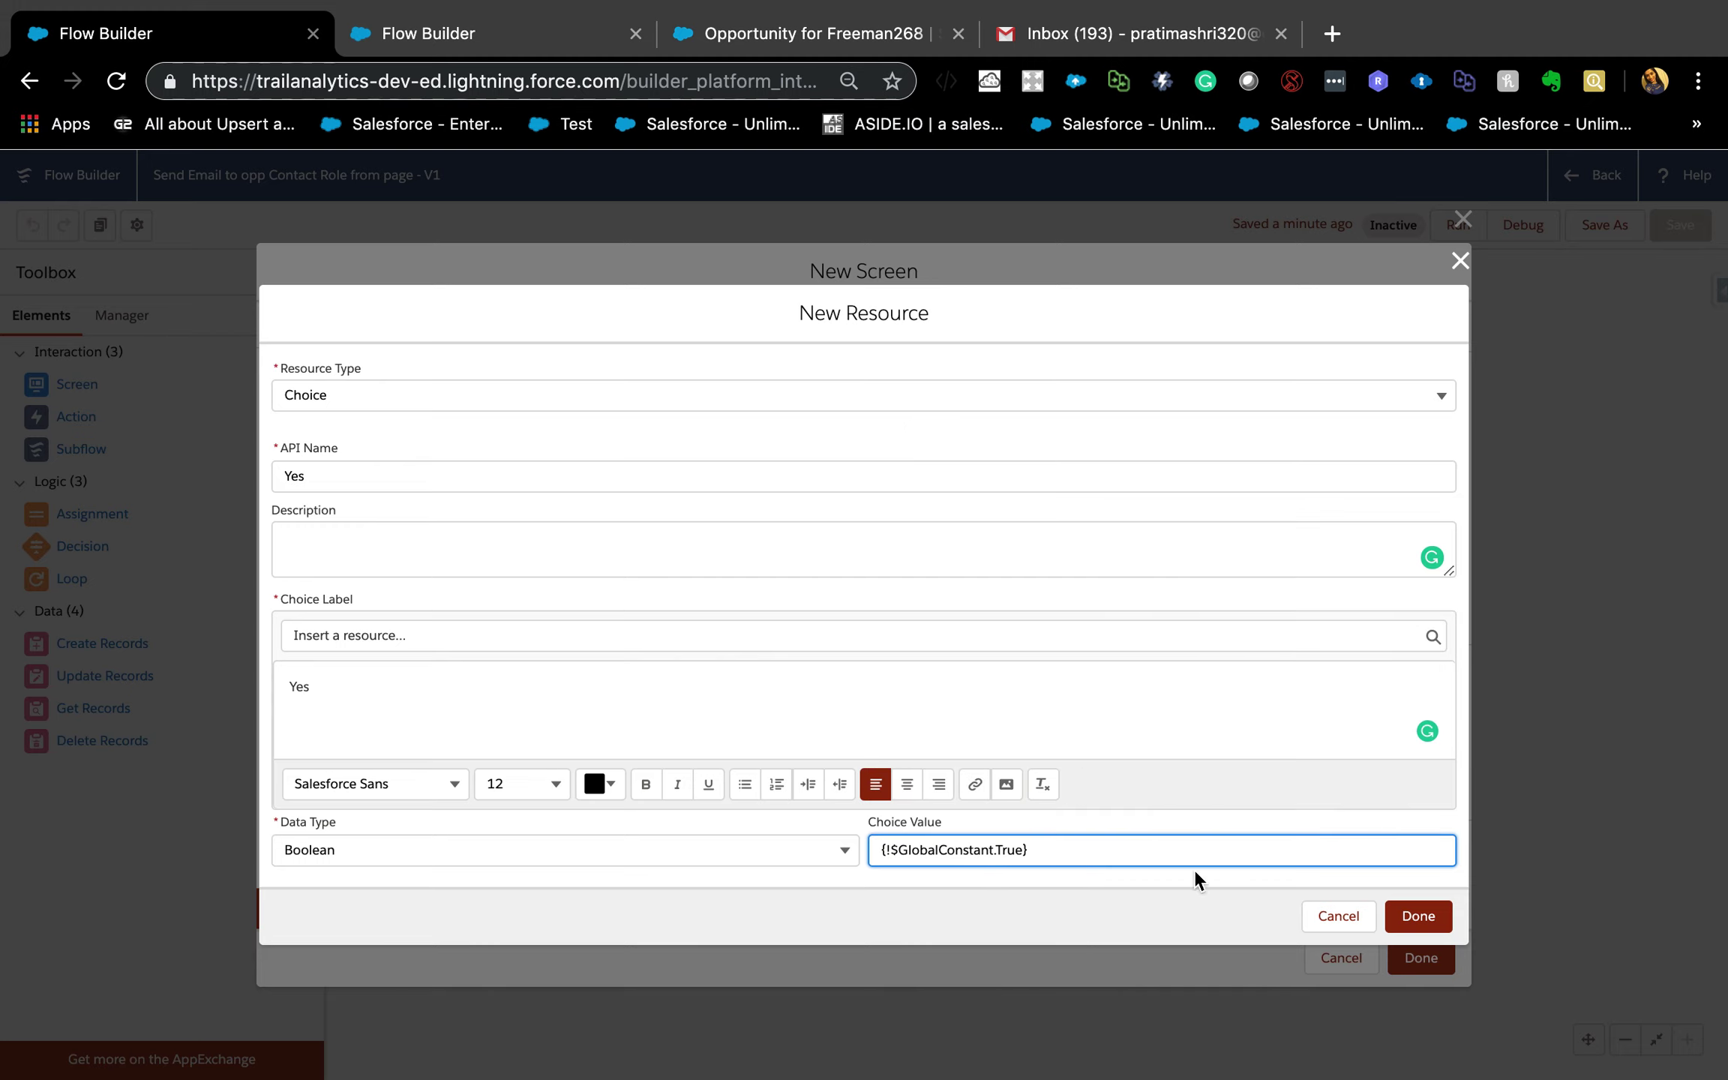
{"action": "left_click", "coordinate": [1387, 918]}
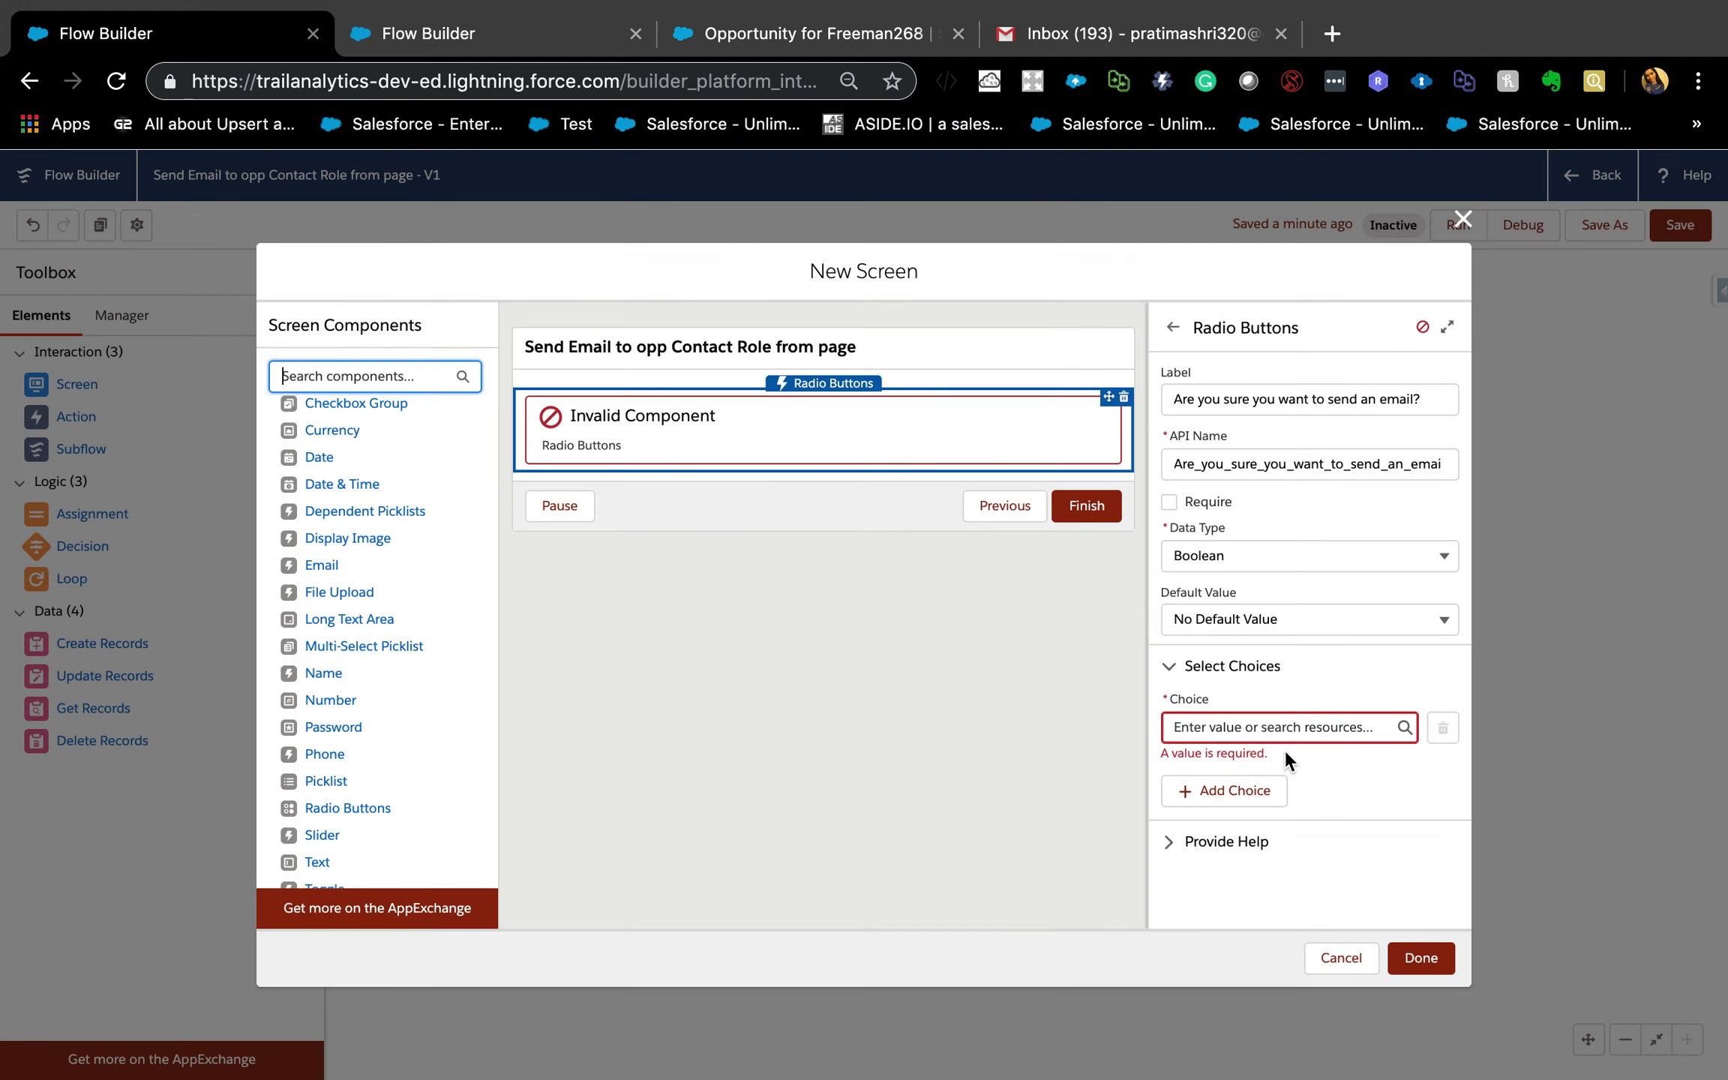
Add a second answer and create a new Choice resource with API name and label 'No'.
{"action": "left_click", "coordinate": [1234, 795]}
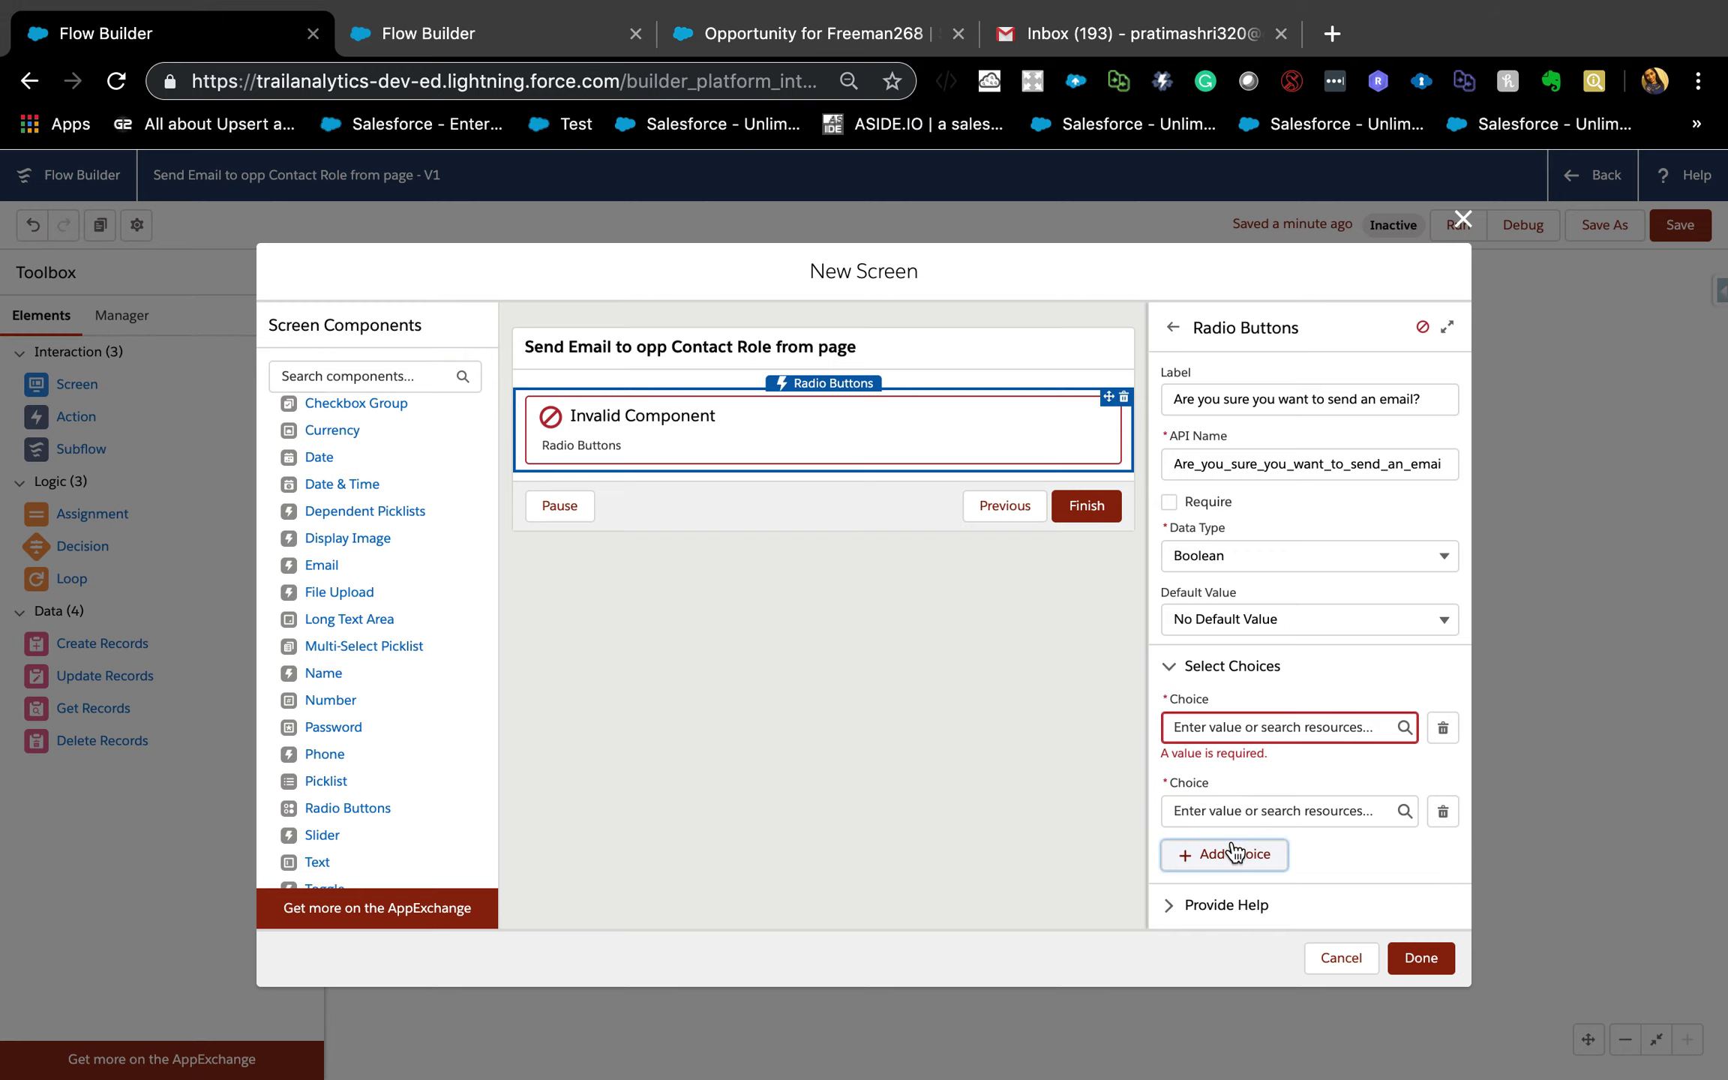
{"action": "left_click", "coordinate": [1266, 823]}
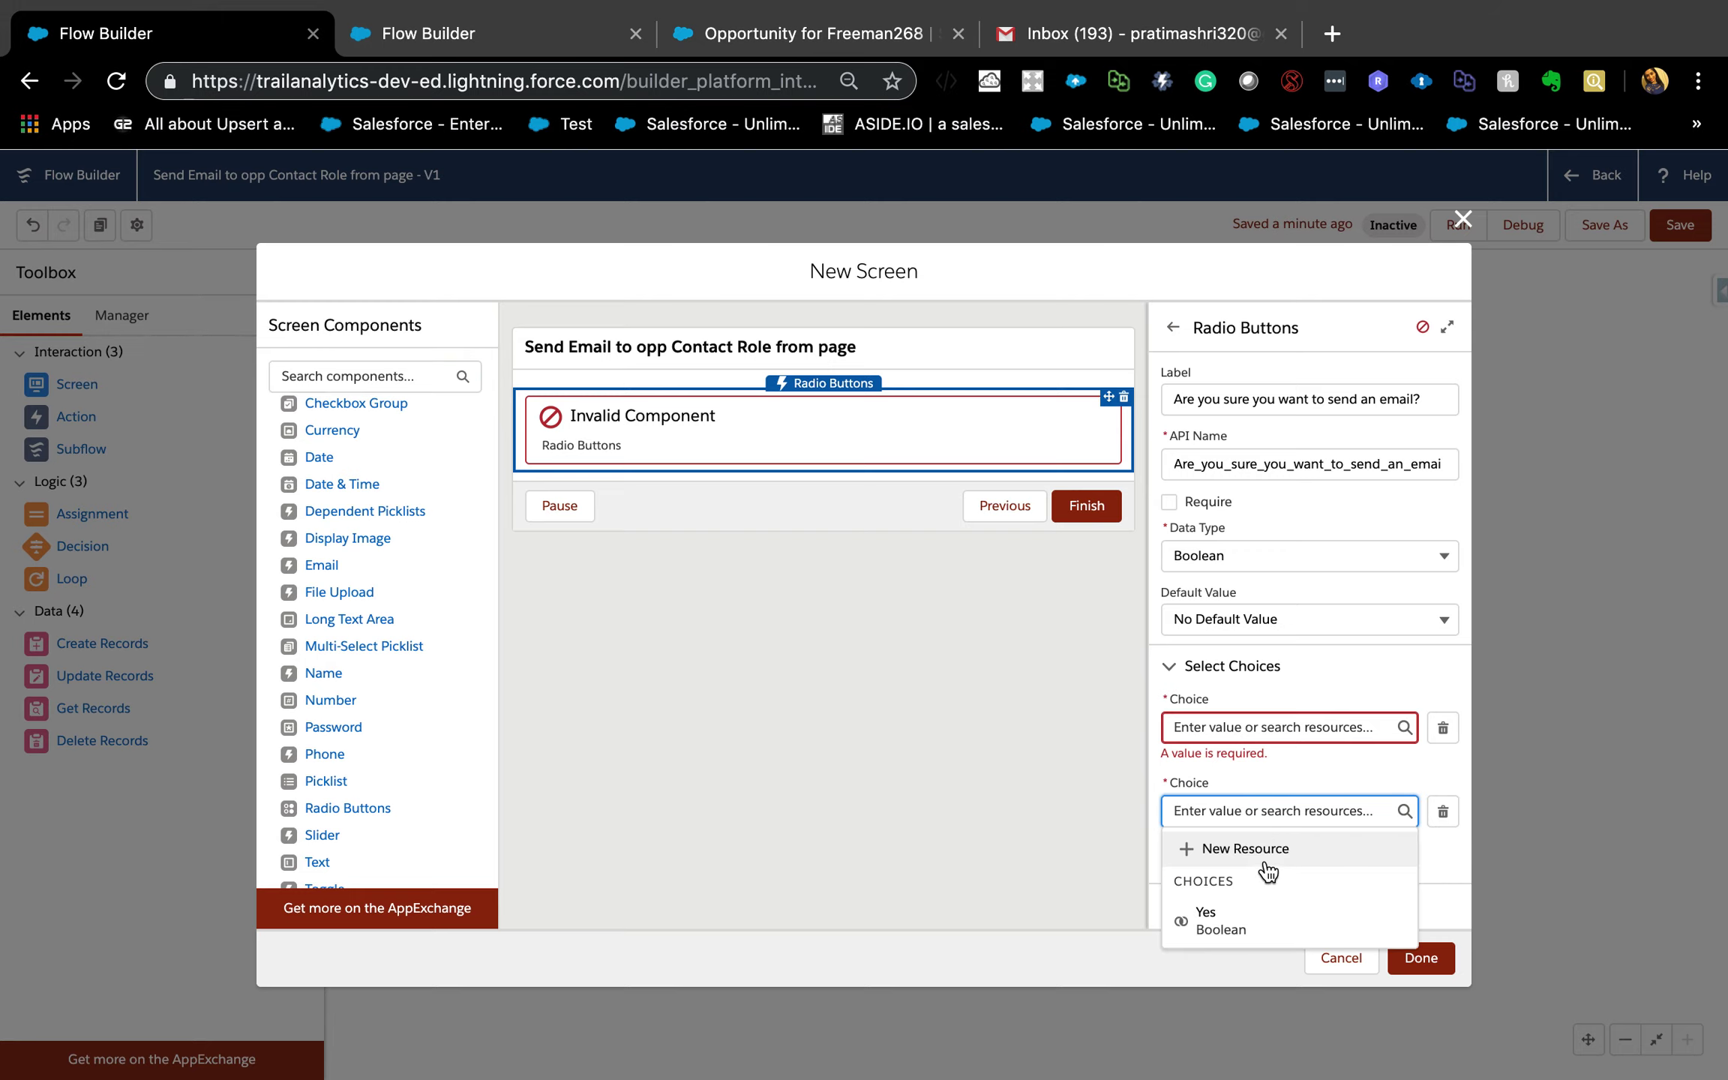
{"action": "left_click", "coordinate": [1265, 862]}
{"action": "left_click", "coordinate": [402, 553]}
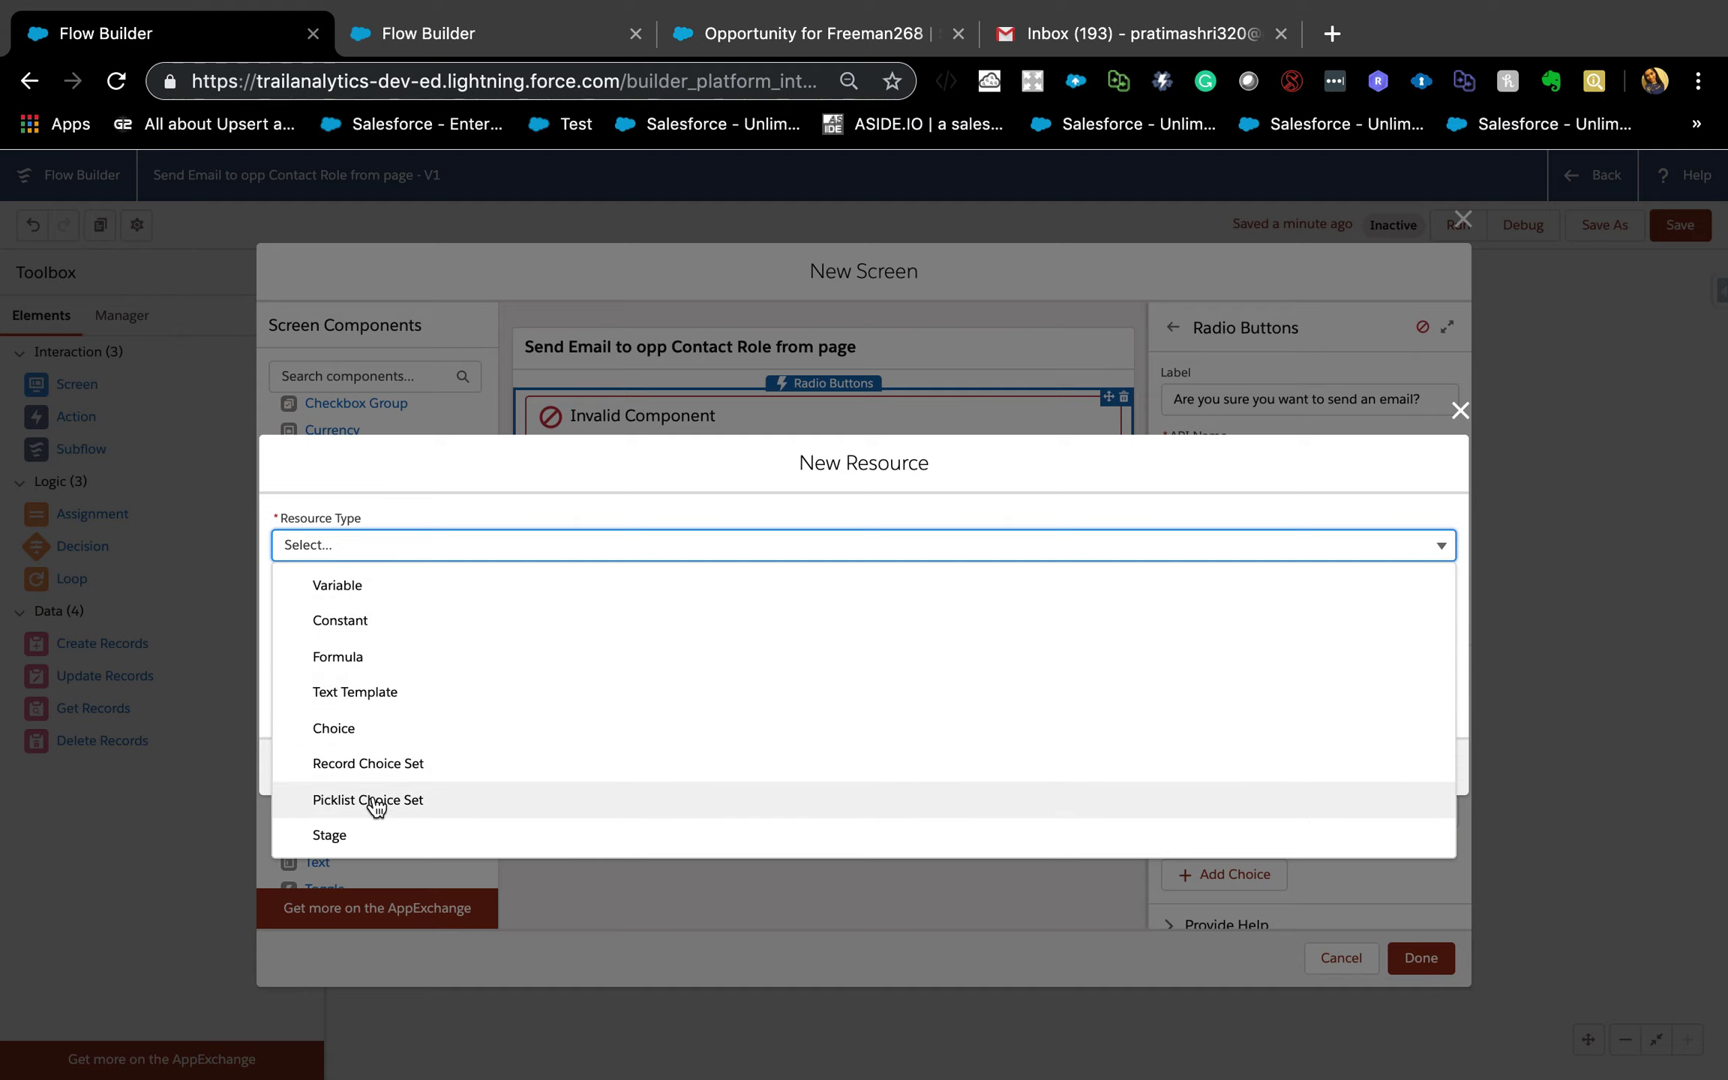
{"action": "left_click", "coordinate": [374, 732]}
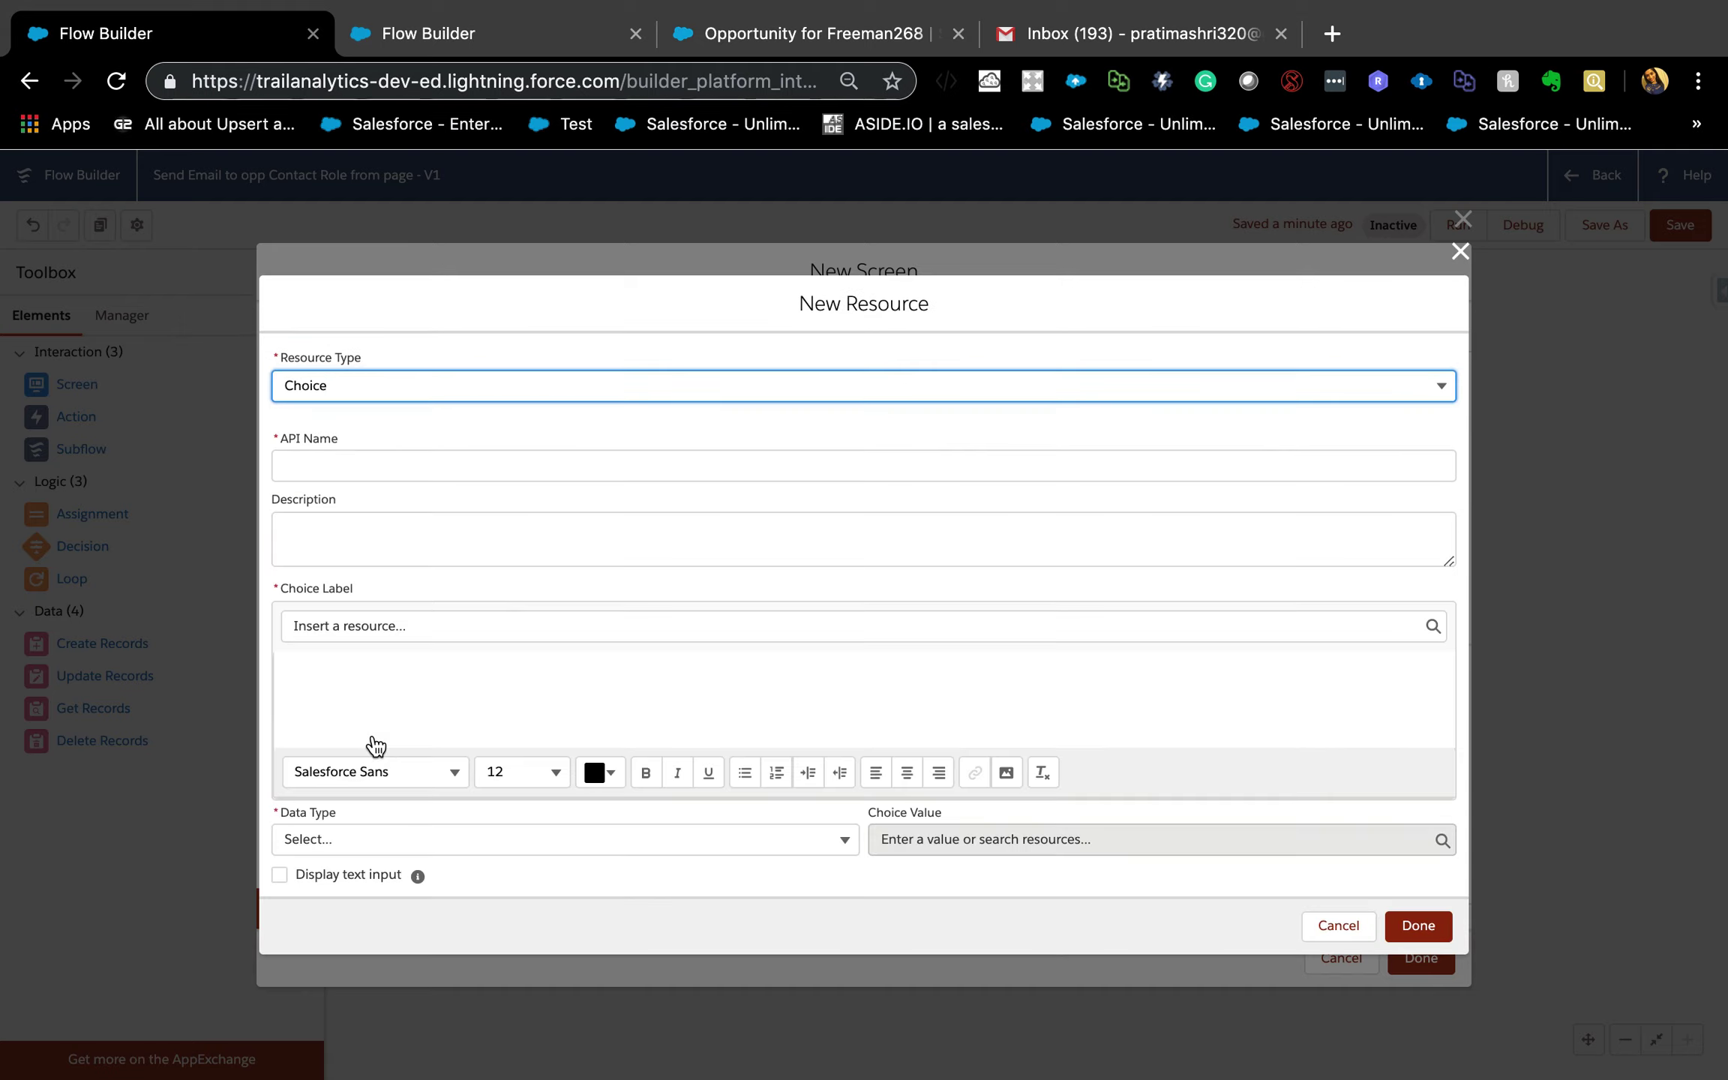
{"action": "left_click", "coordinate": [419, 465]}
{"action": "type", "text": "No"}
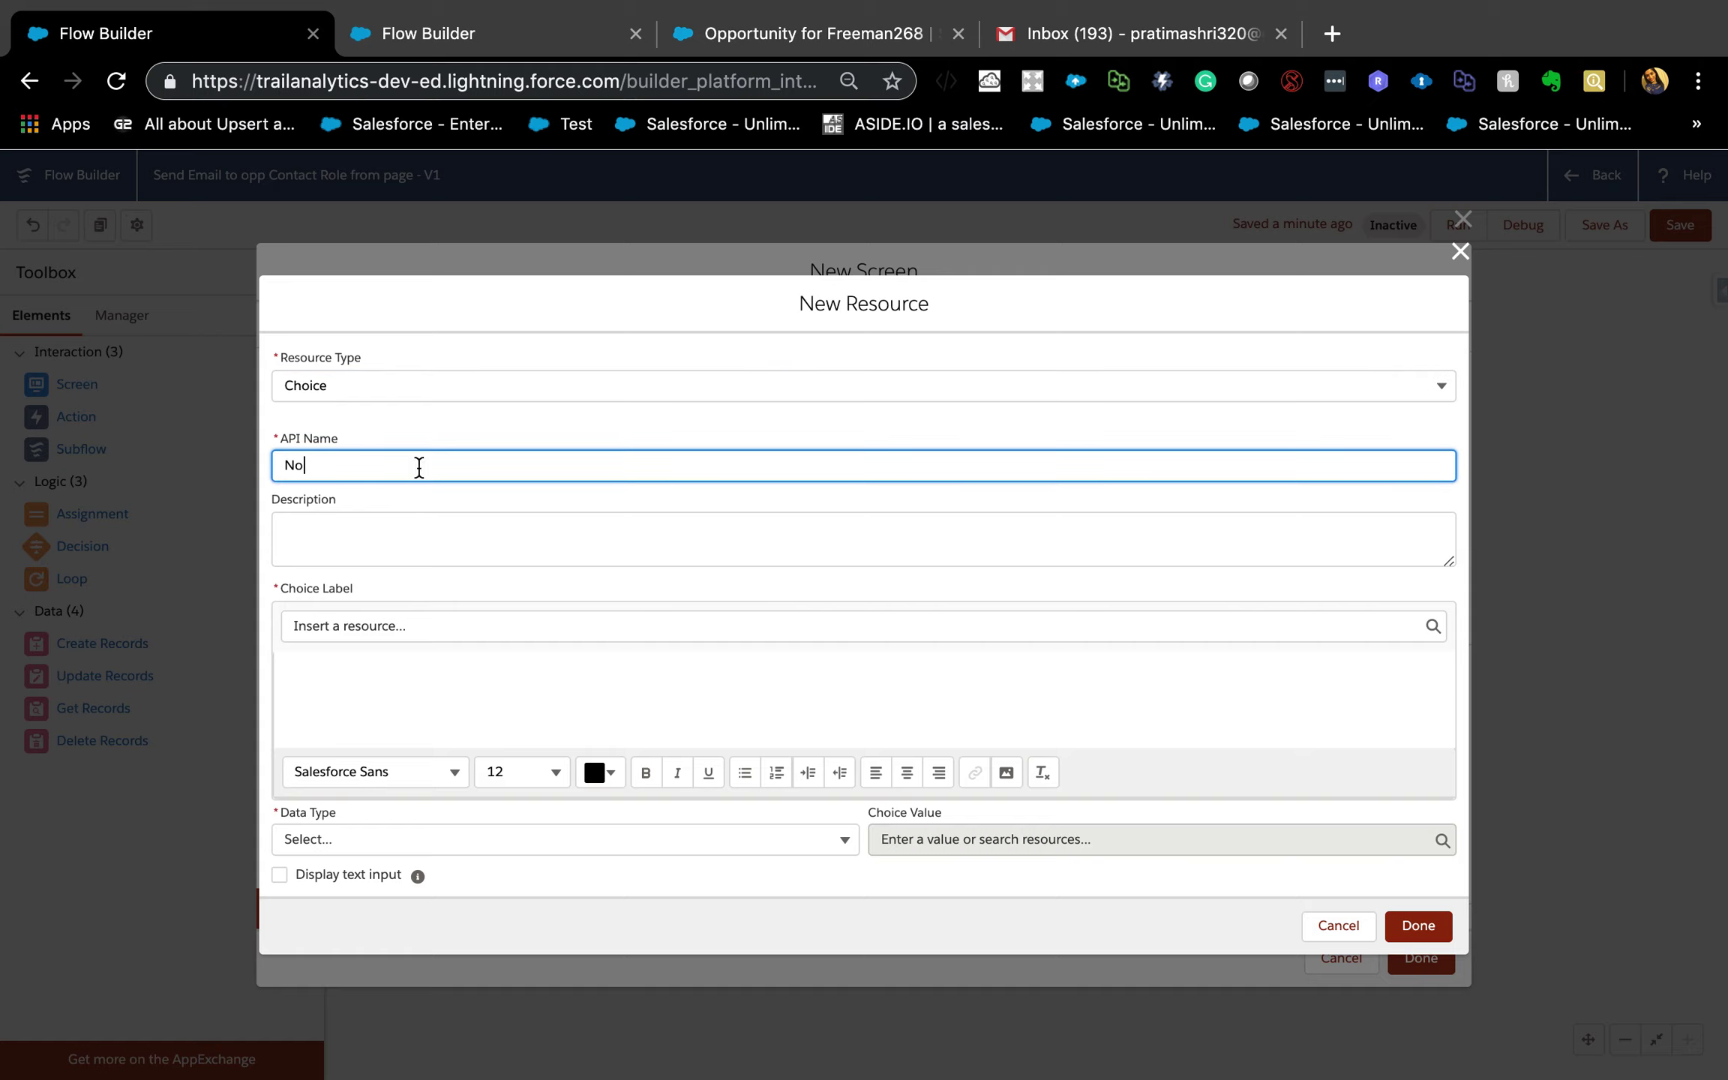
{"action": "left_click", "coordinate": [380, 667]}
{"action": "type", "text": "No"}
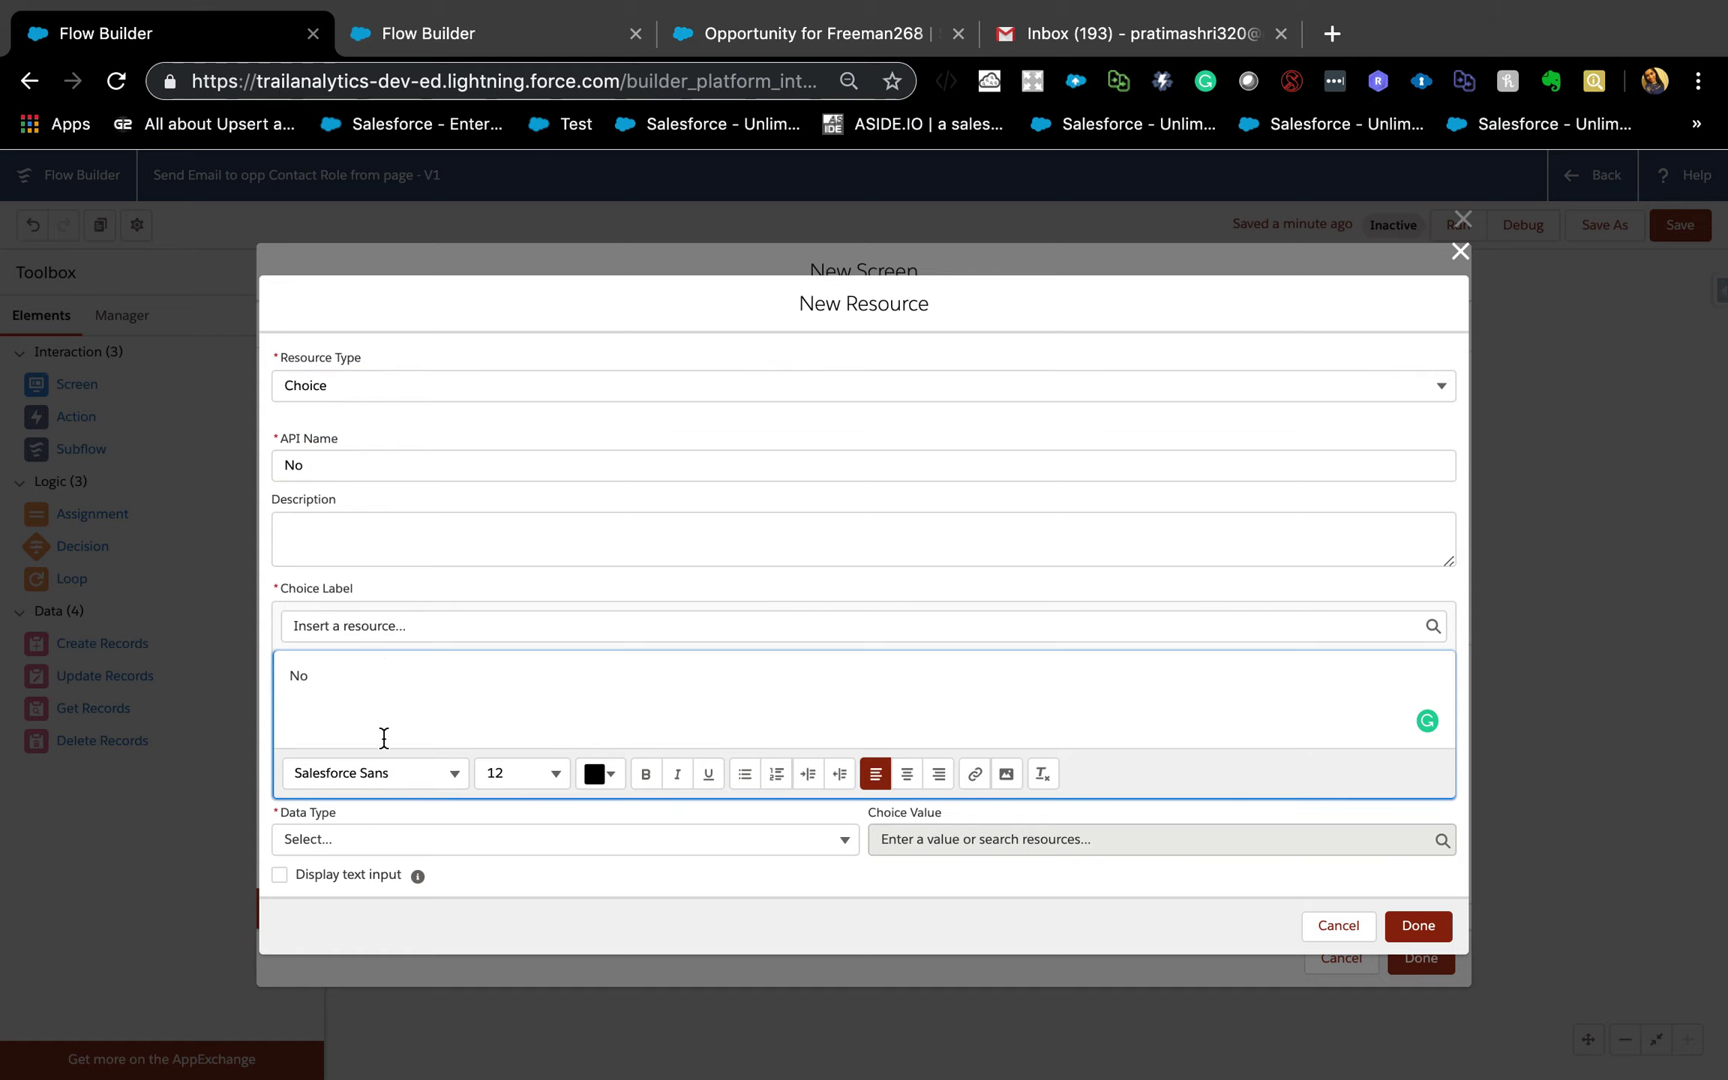
Give the No choice Boolean data type and value {!$GlobalConstant.False}, then save it.
{"action": "left_click", "coordinate": [392, 839]}
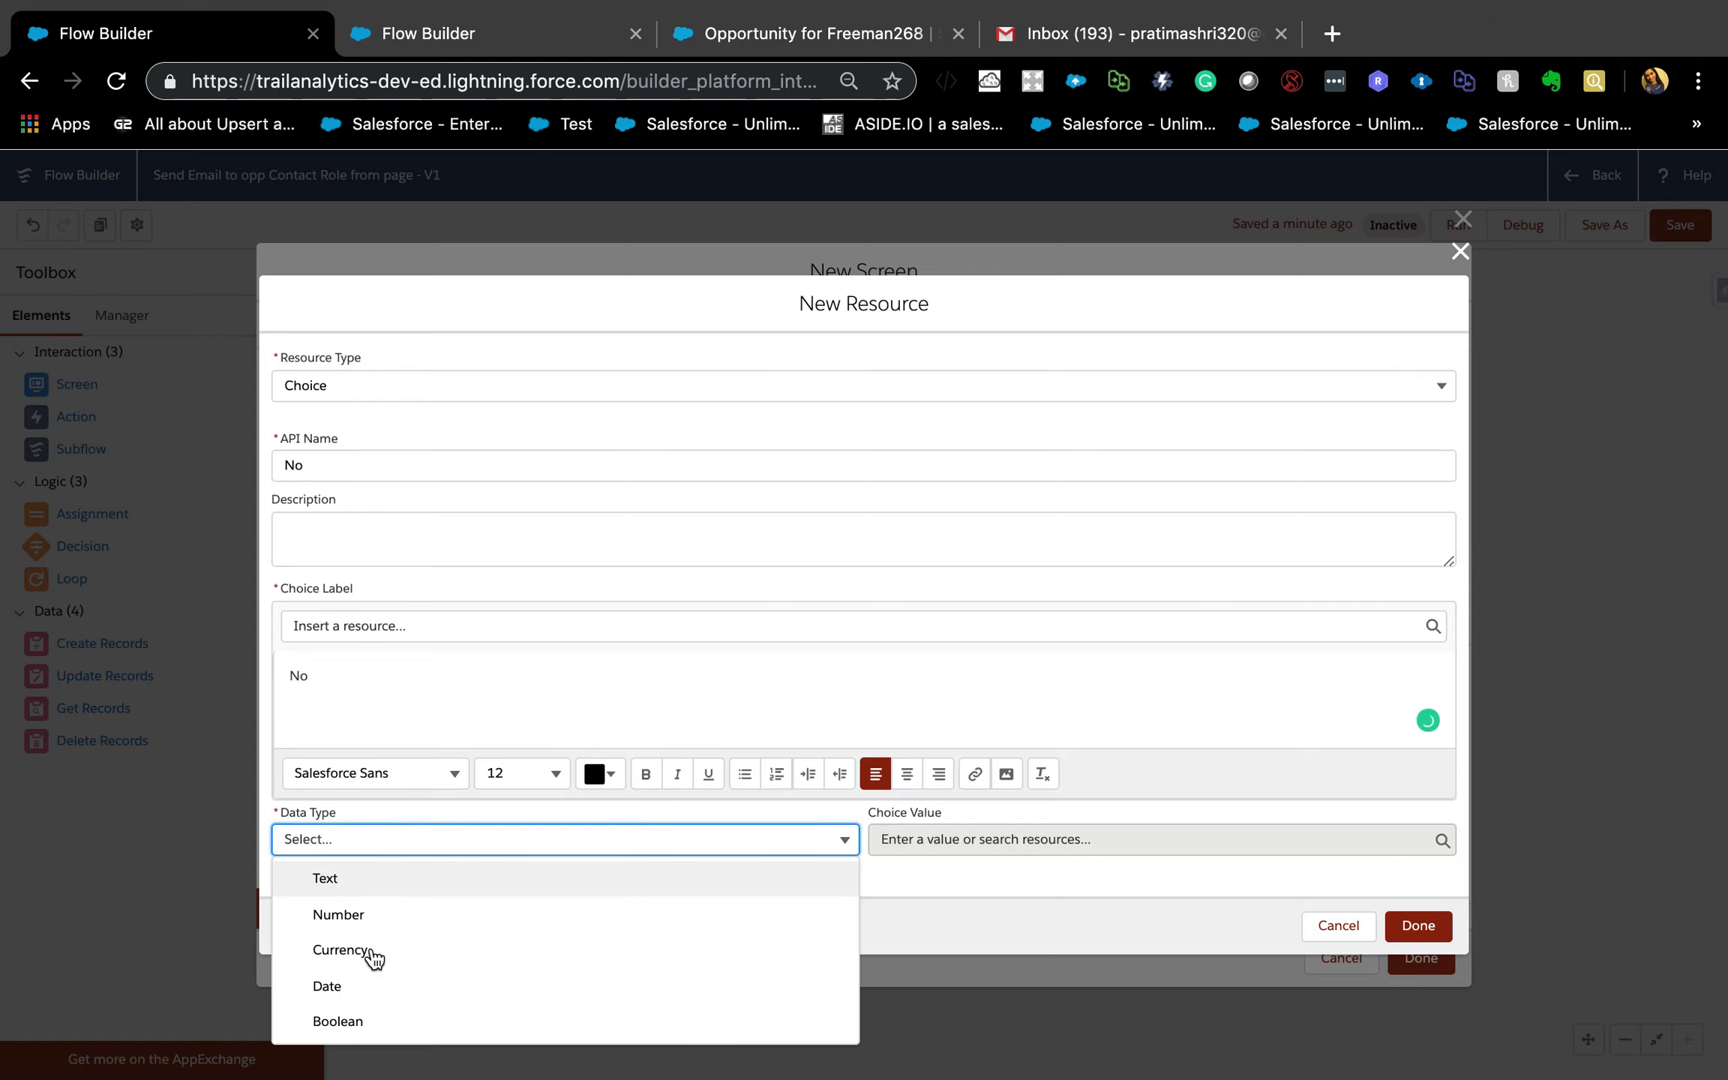
{"action": "left_click", "coordinate": [360, 1026]}
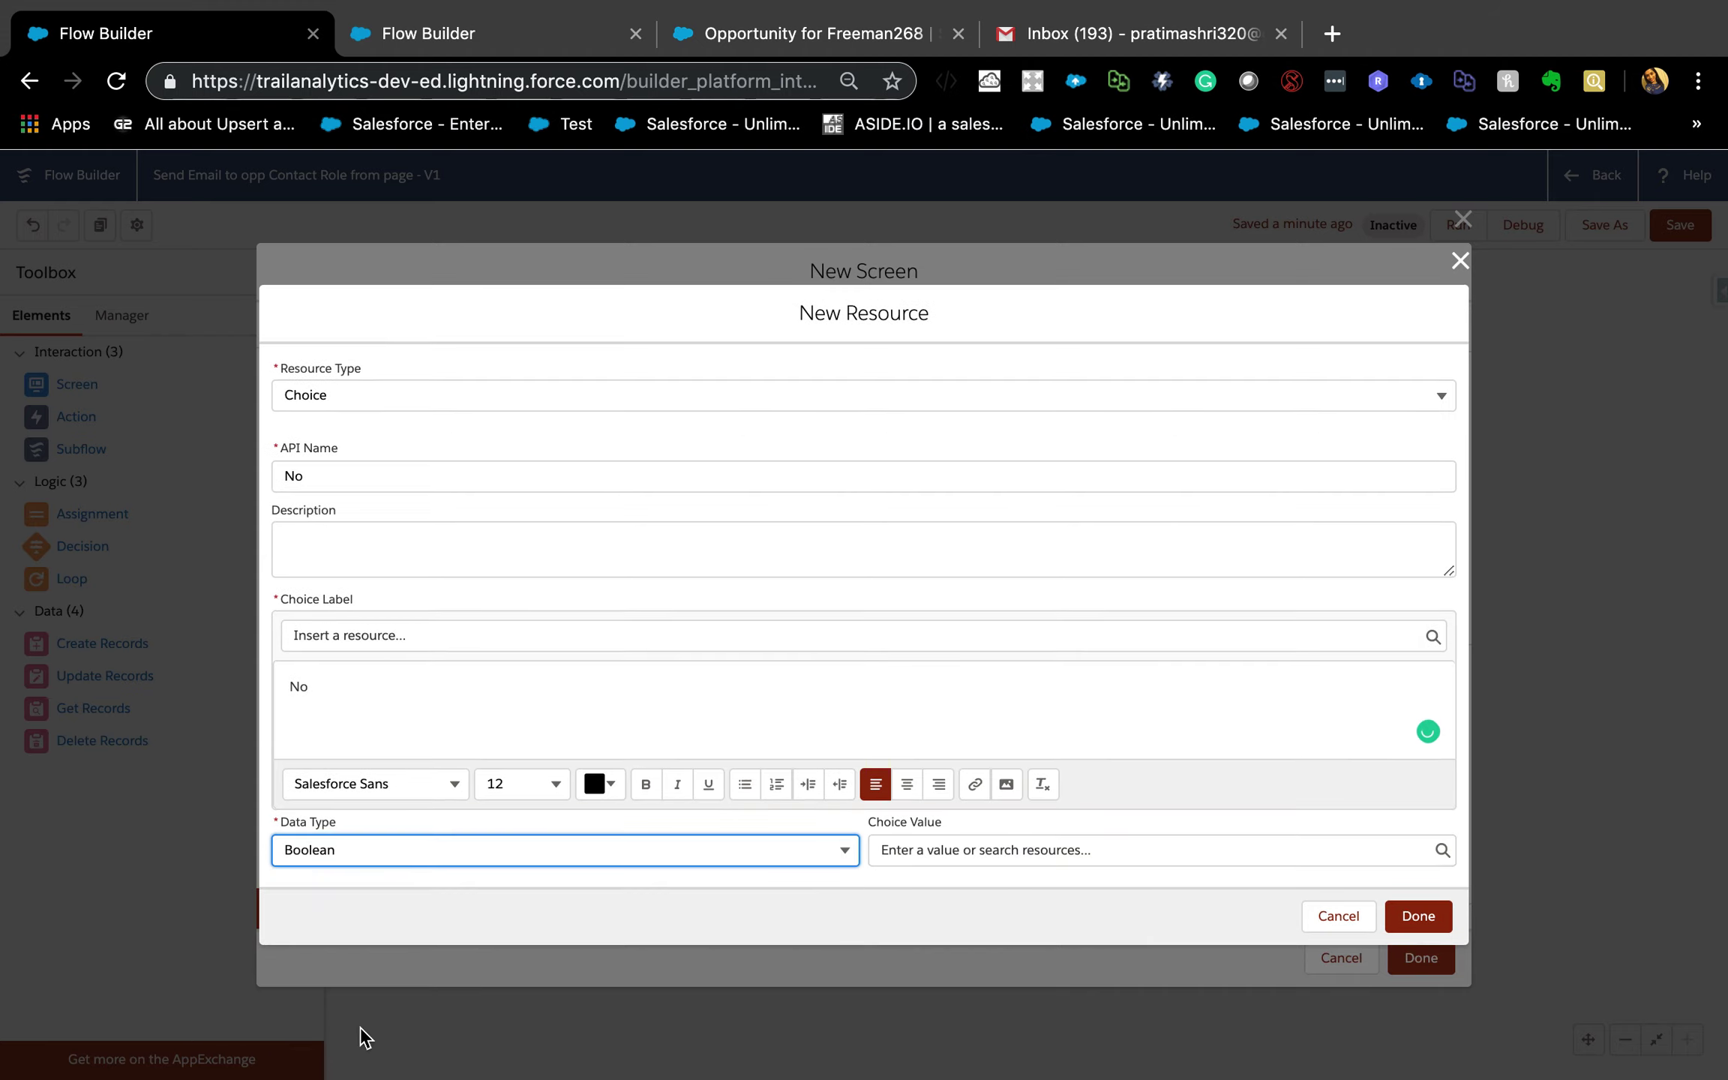
{"action": "left_click", "coordinate": [1074, 852]}
{"action": "type", "text": "fal"}
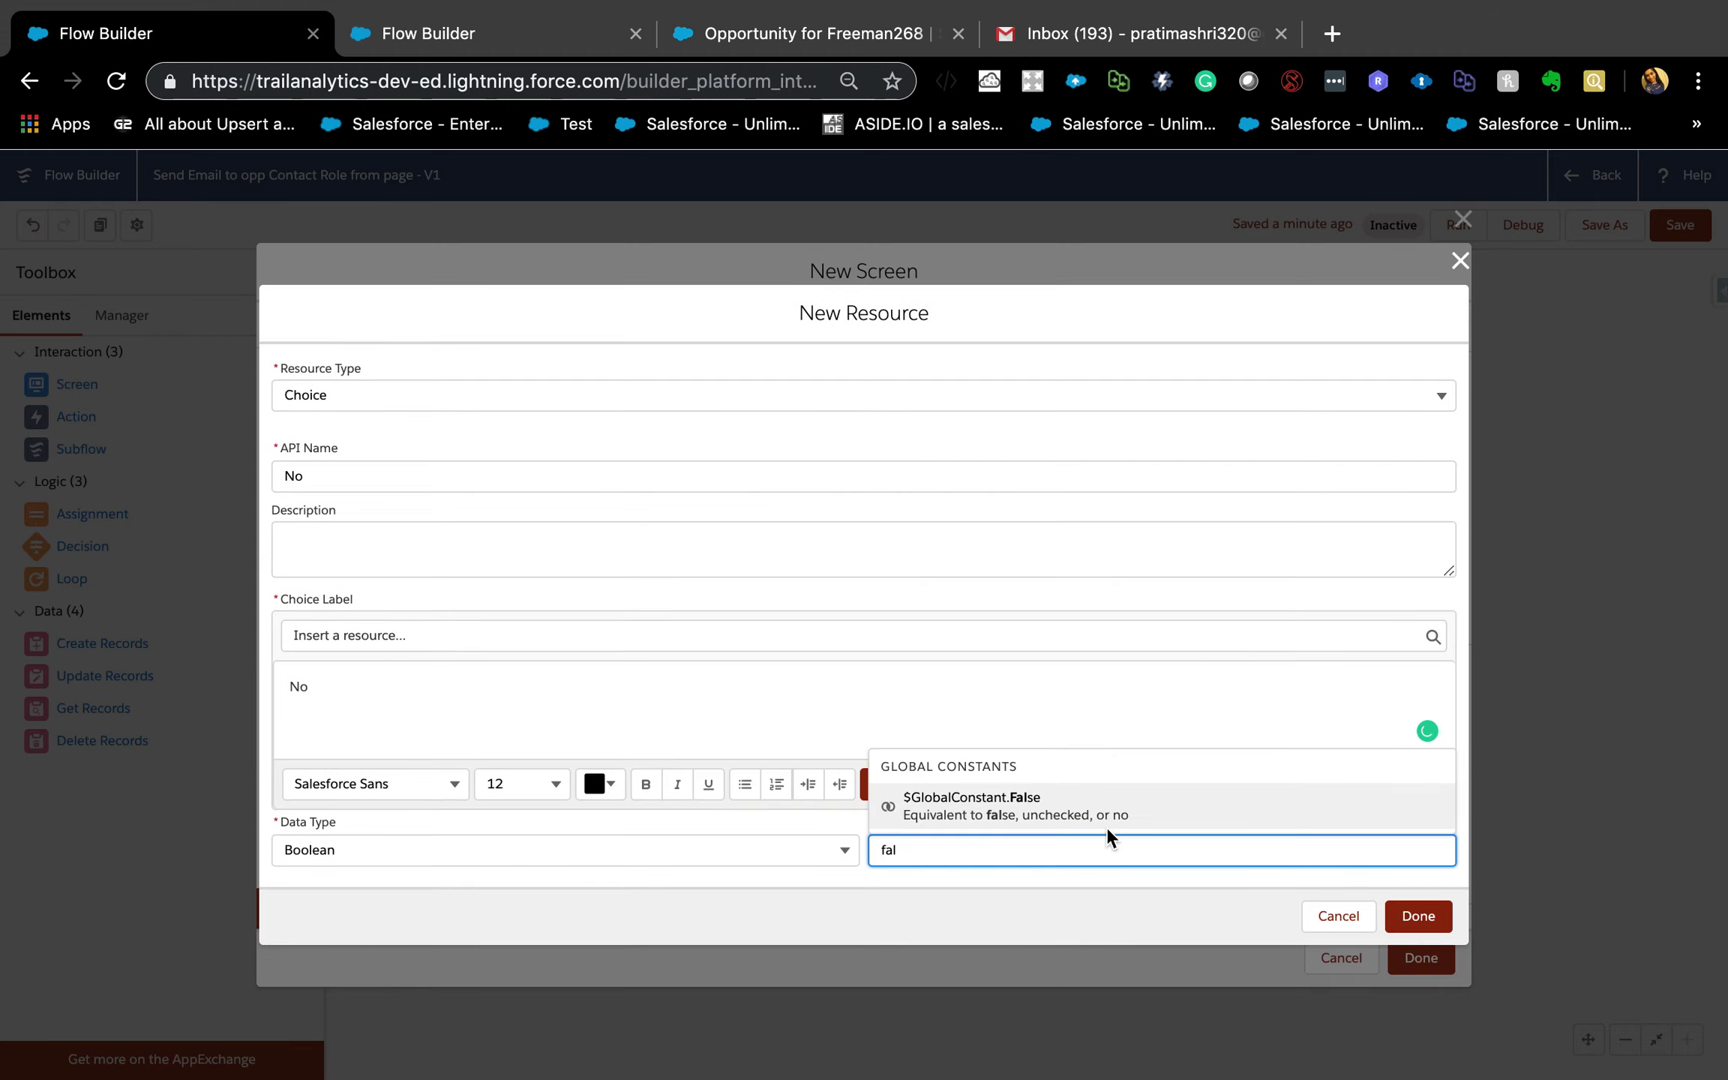
{"action": "left_click", "coordinate": [1103, 813]}
{"action": "left_click", "coordinate": [1411, 918]}
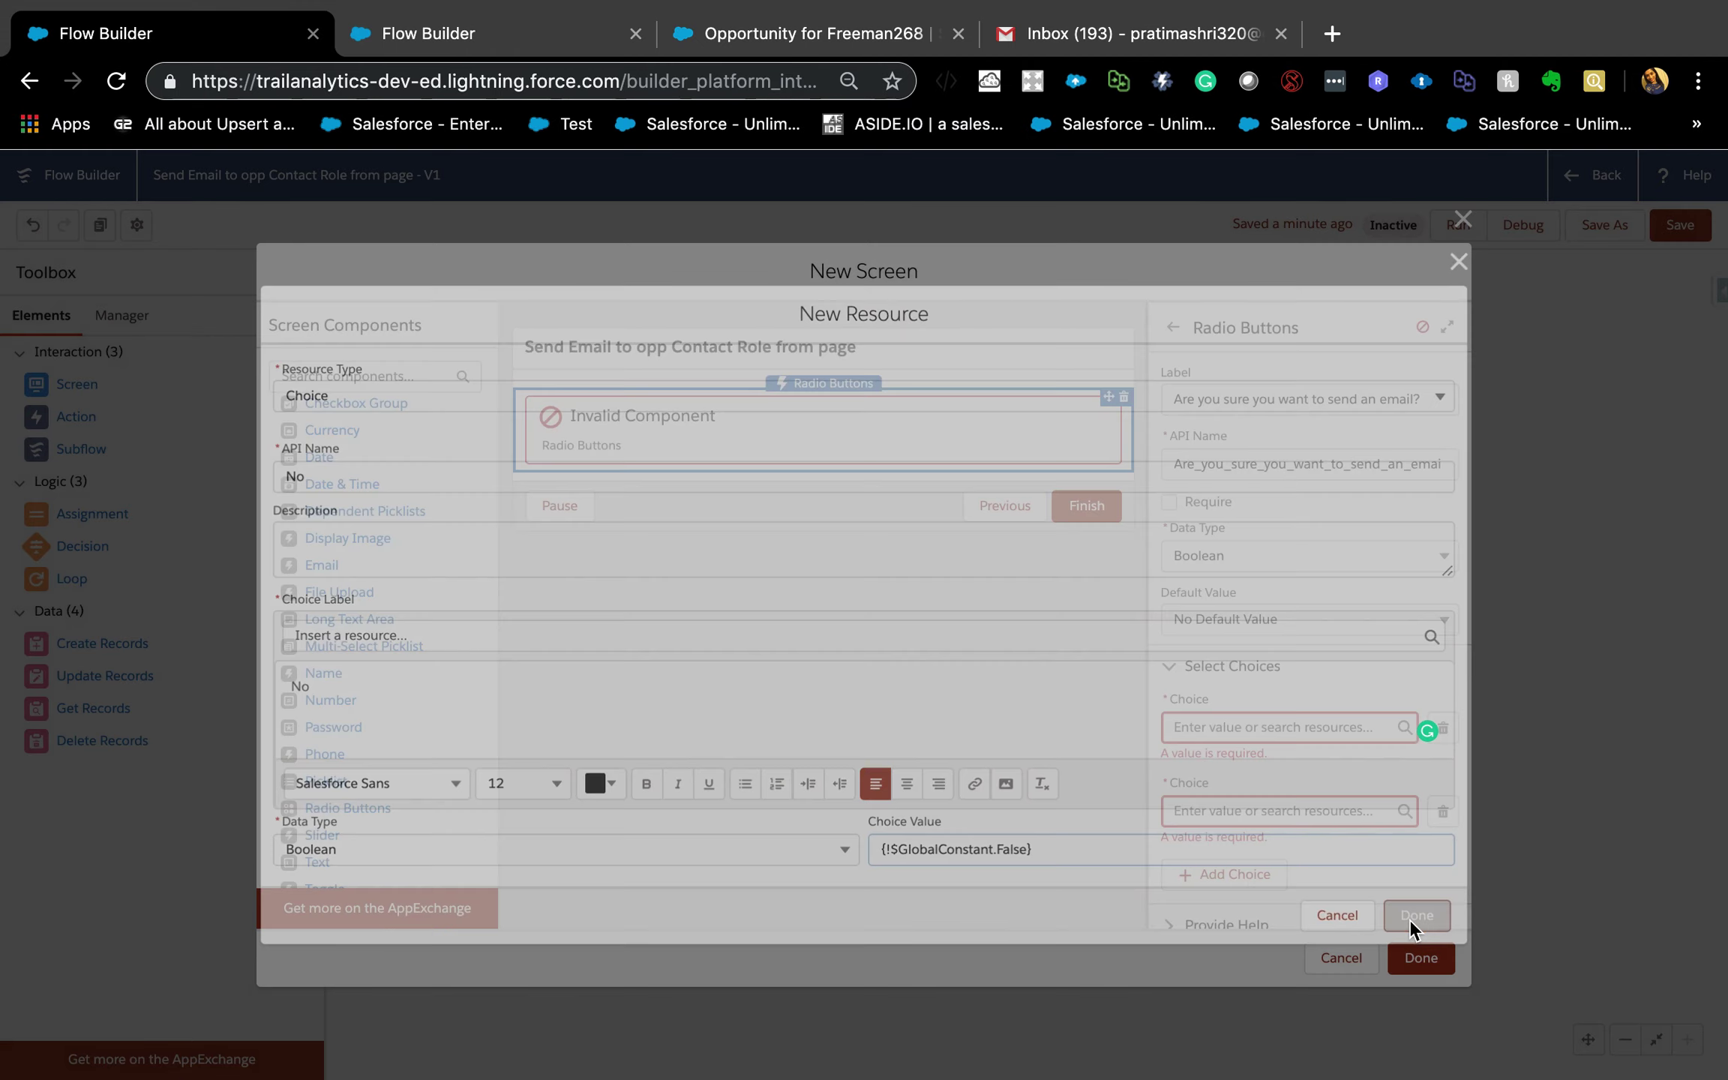
Set the question's two answers to the {!Yes} and {!No} choices.
{"action": "left_click", "coordinate": [1305, 734]}
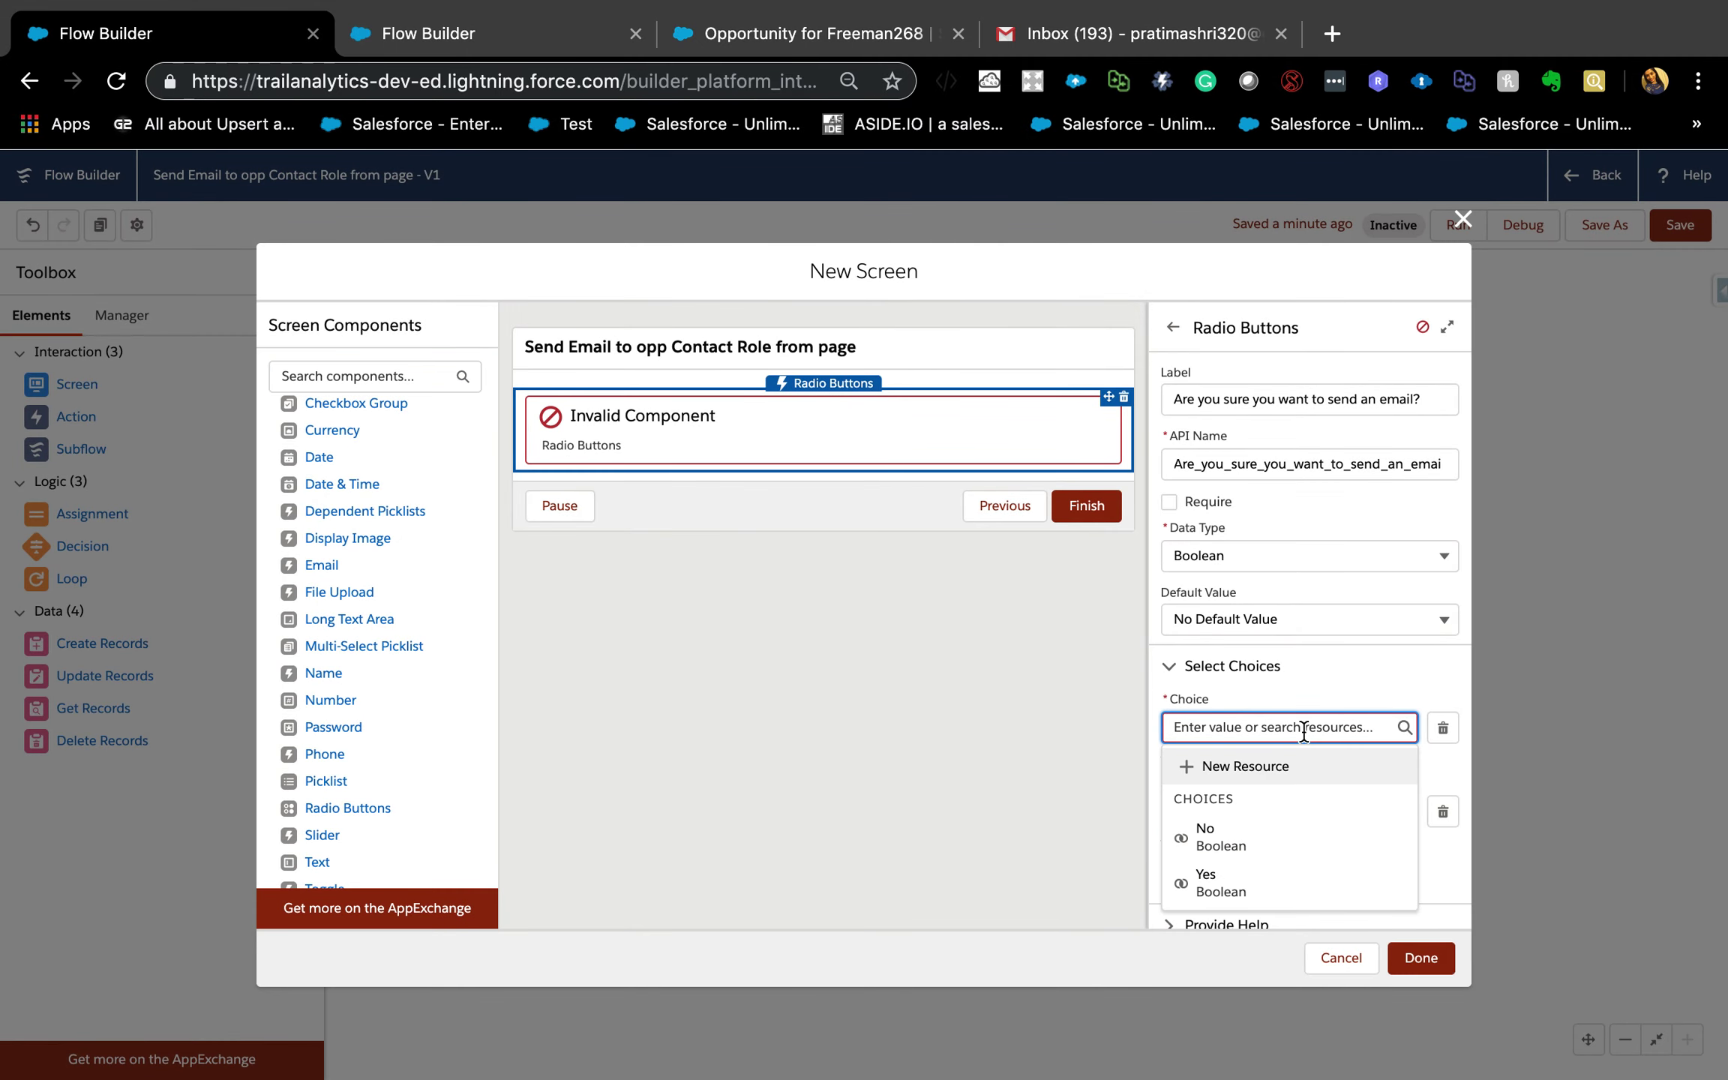
{"action": "type", "text": "yes"}
{"action": "left_click", "coordinate": [1290, 801]}
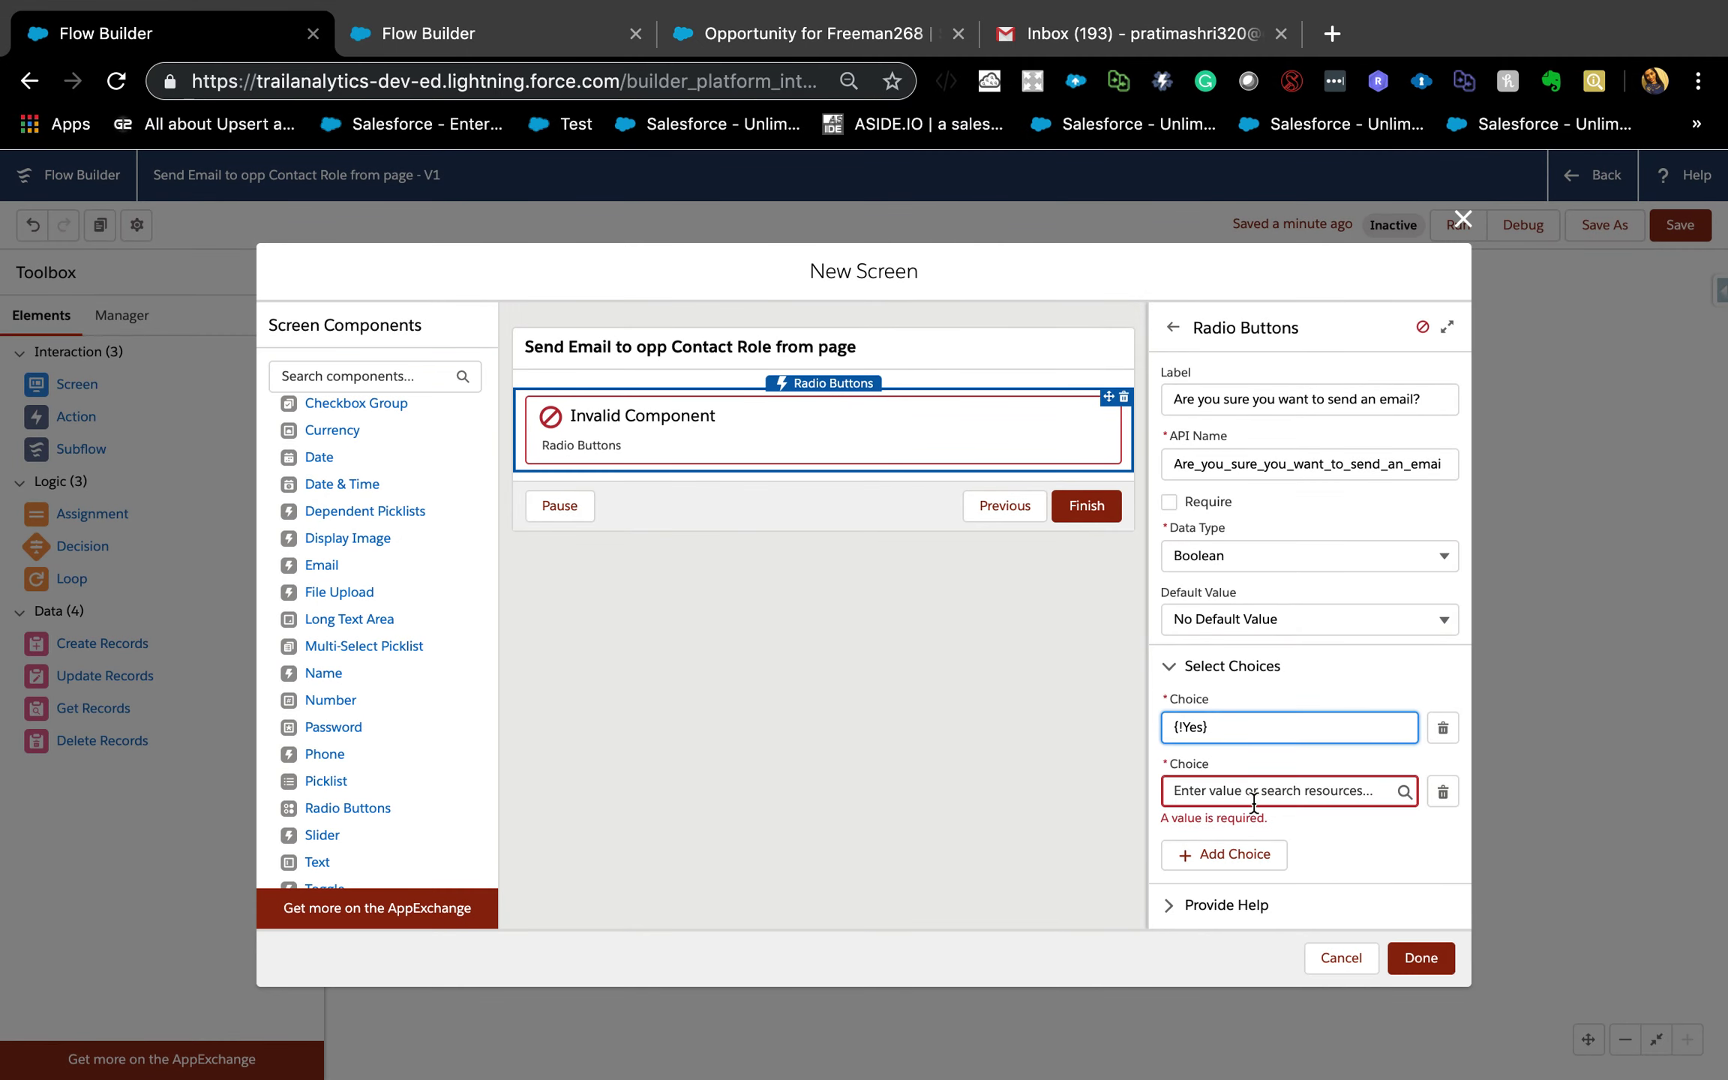
{"action": "left_click", "coordinate": [1254, 791]}
{"action": "type", "text": "No"}
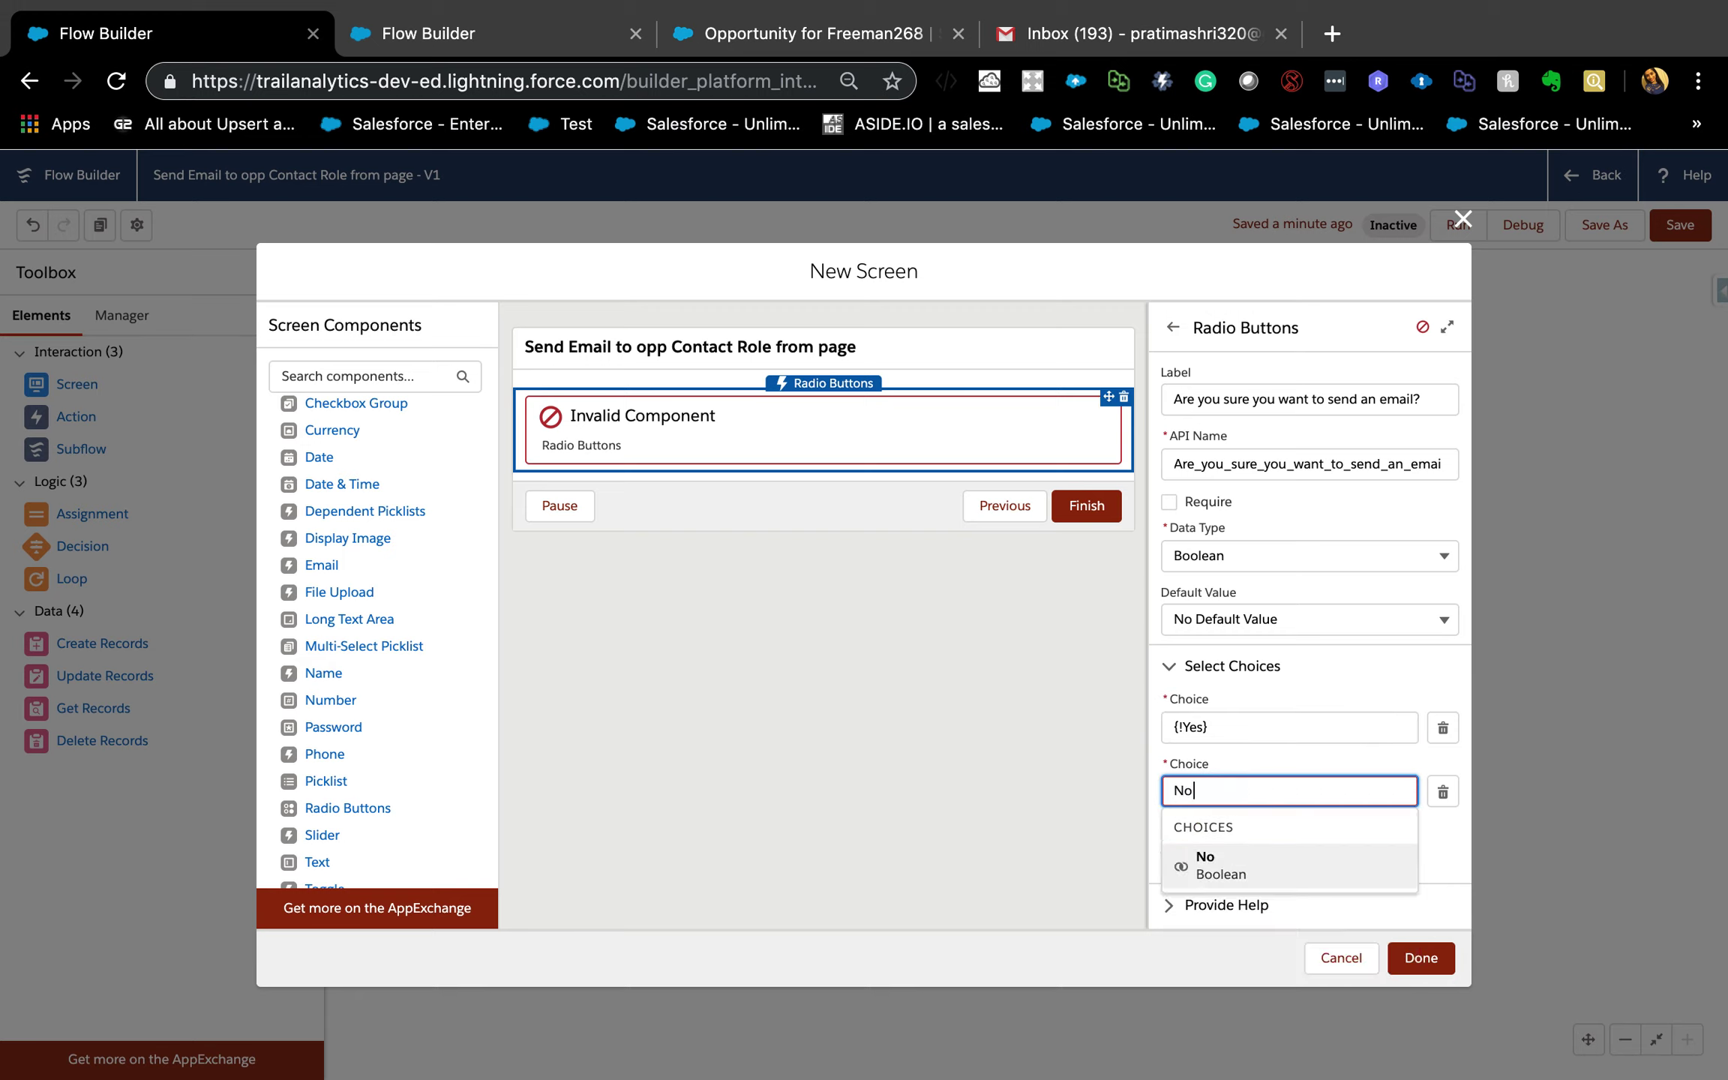
{"action": "left_click", "coordinate": [1205, 864]}
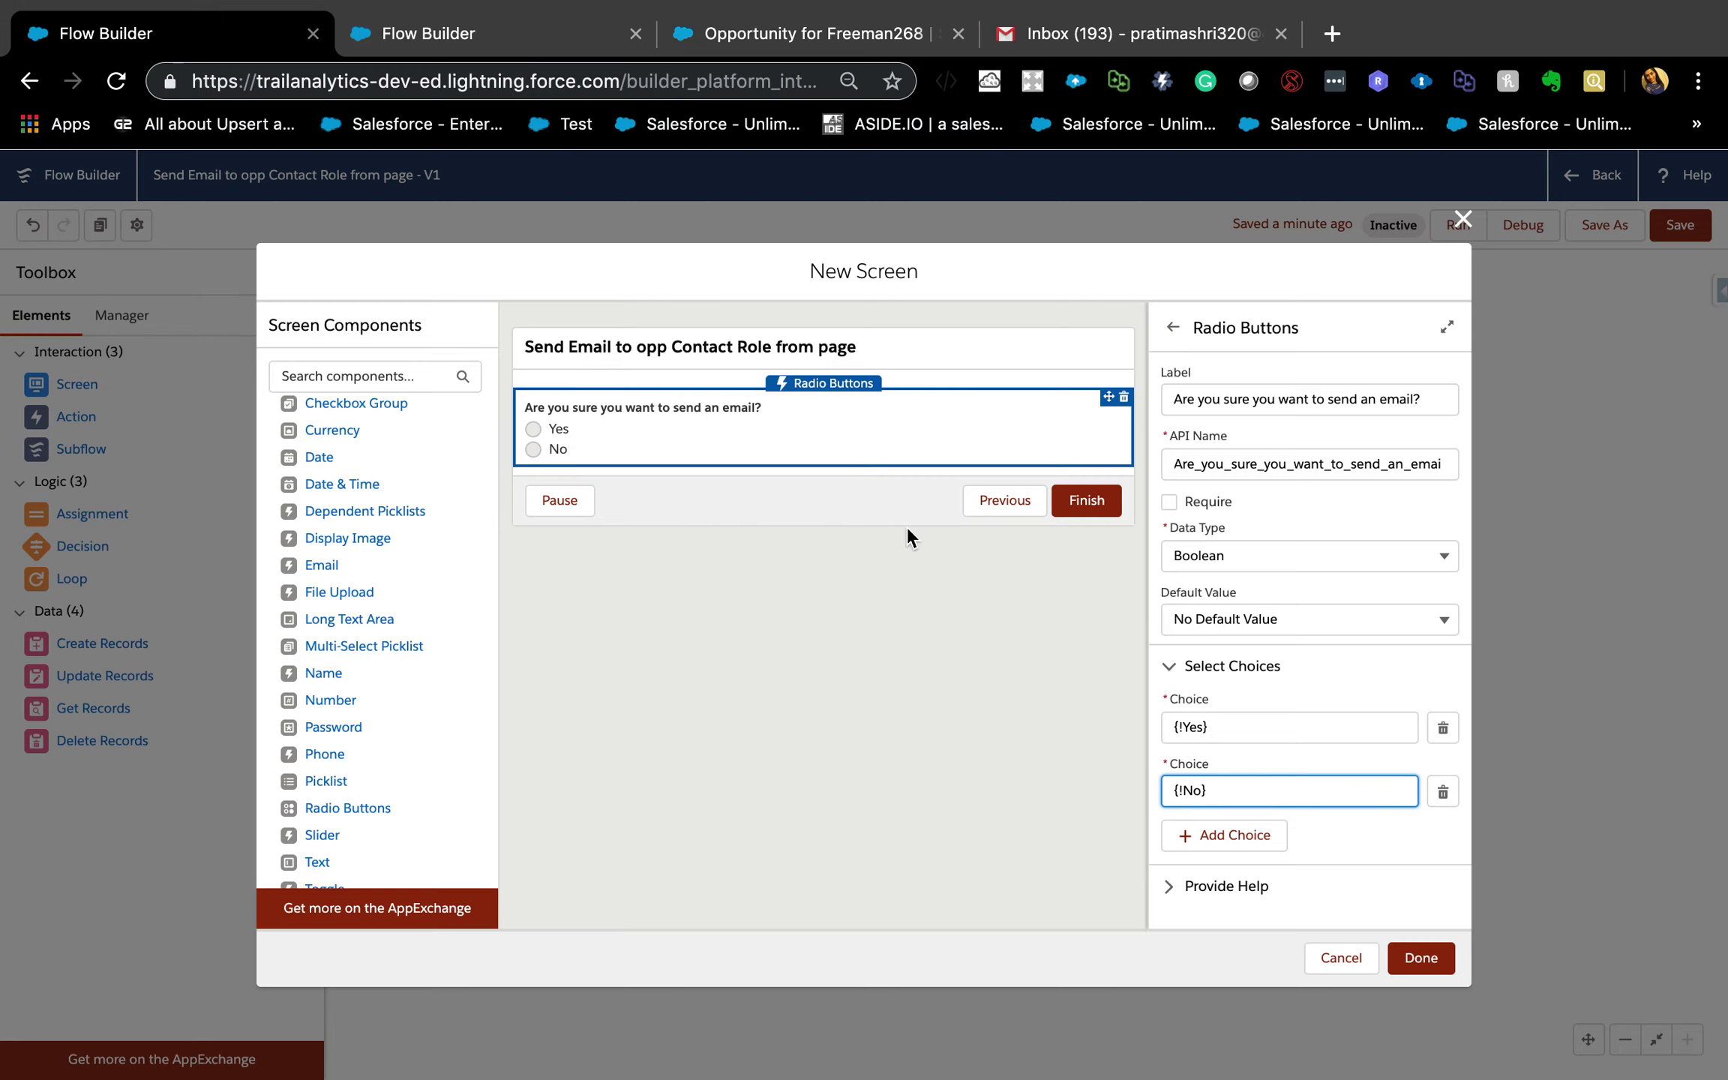
{"action": "left_click", "coordinate": [895, 359]}
Label the screen 'Email confirmation screen', uncheck Show Header, and add it to the canvas.
{"action": "left_click", "coordinate": [1182, 398]}
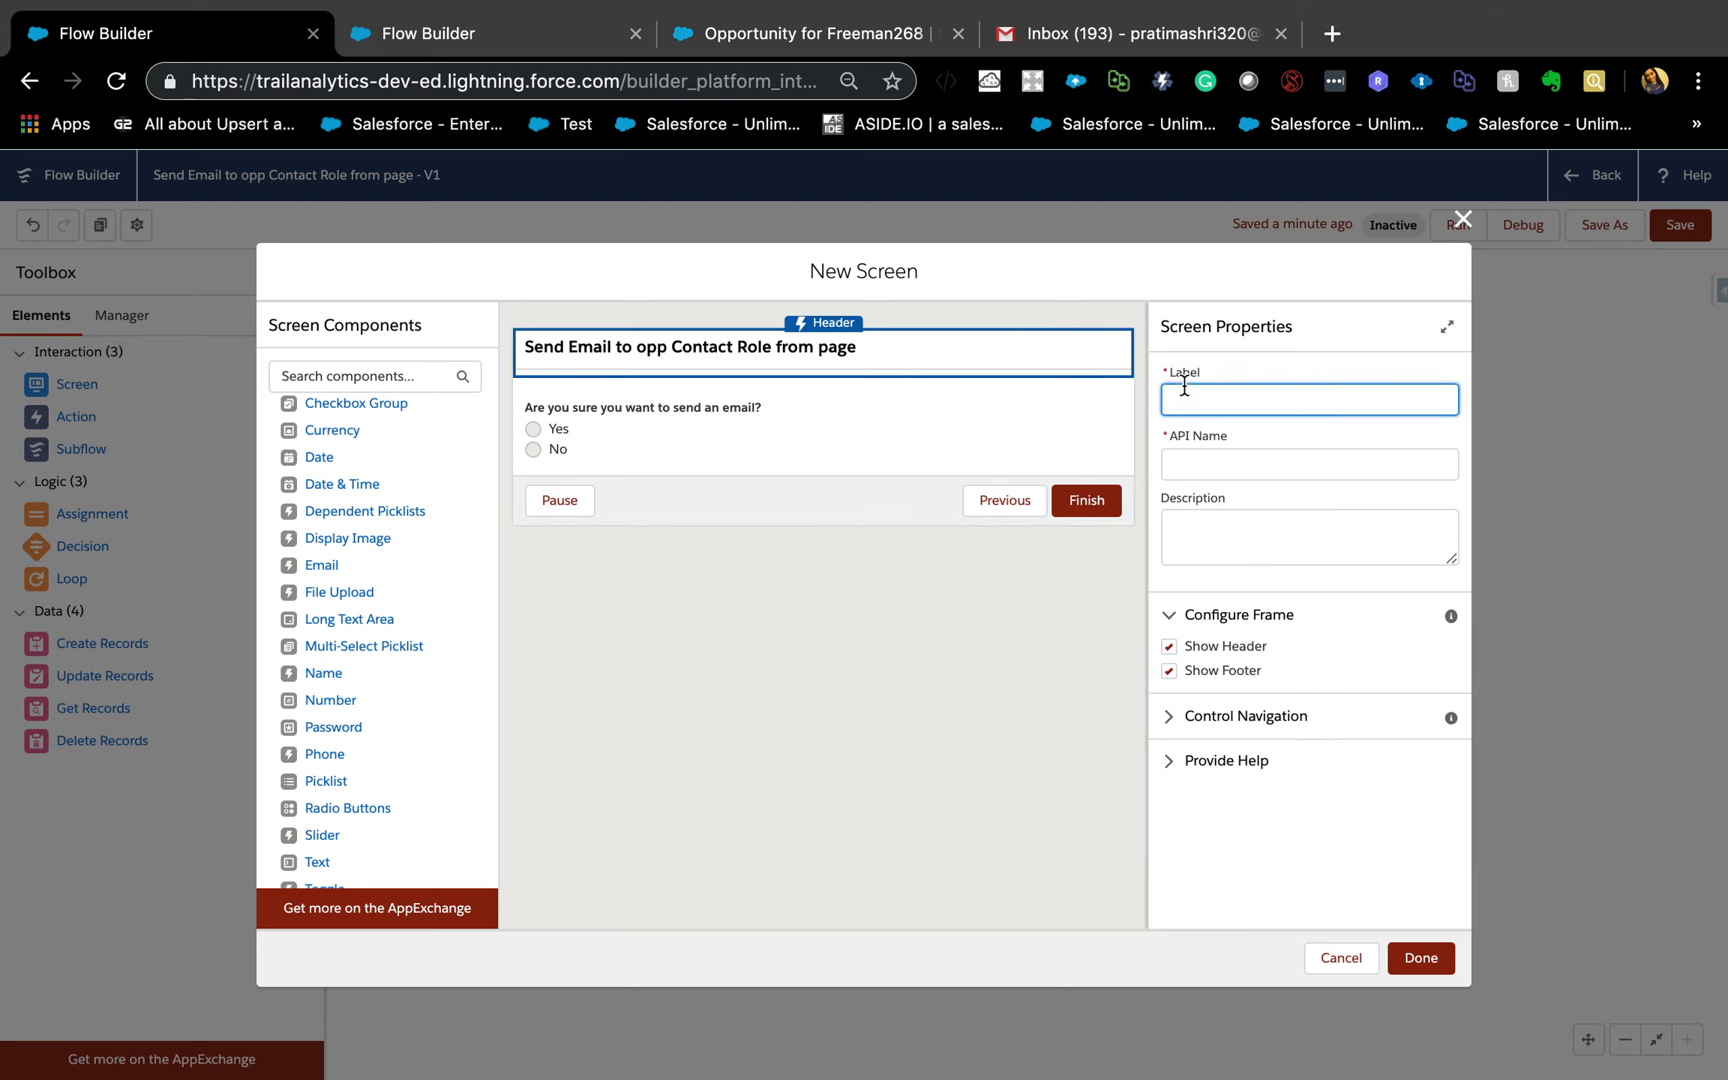
{"action": "type", "text": "Send"}
{"action": "type", "text": "Emai "}
{"action": "type", "text": " conformation screen"}
{"action": "left_click", "coordinate": [1247, 399]}
{"action": "key", "text": "BackSpace"}
{"action": "type", "text": "i"}
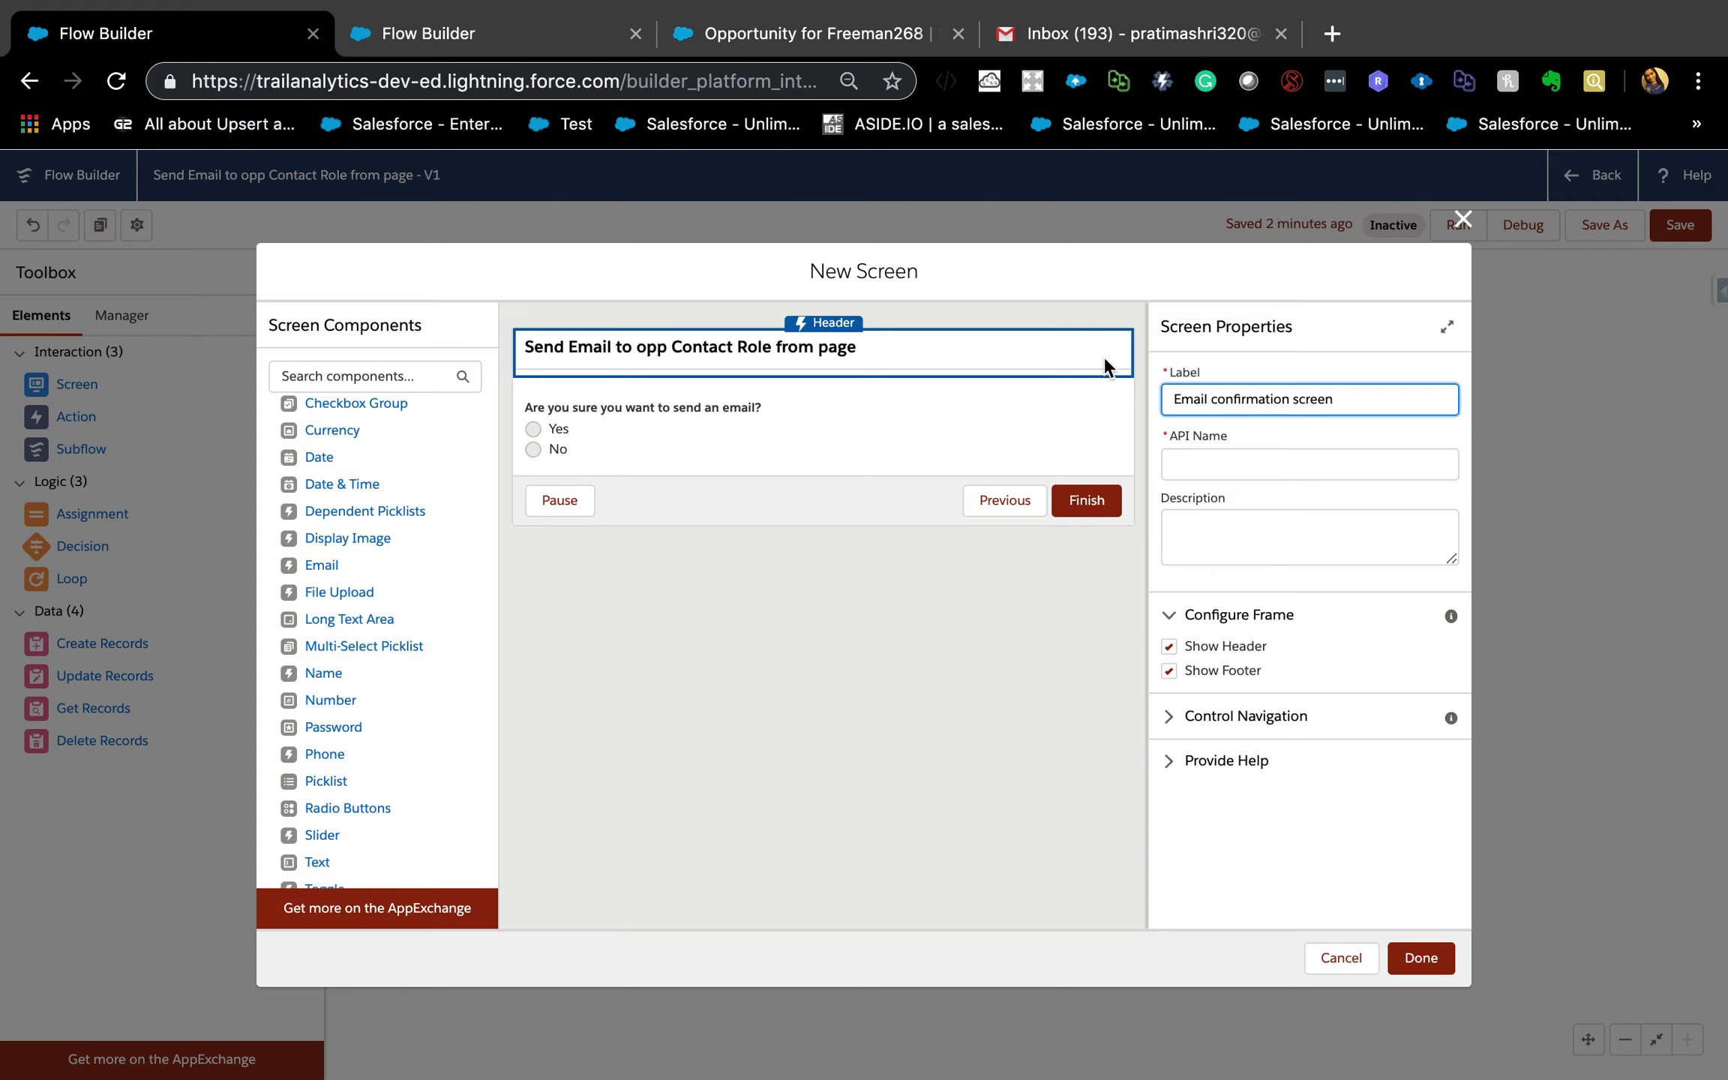
{"action": "left_click", "coordinate": [1170, 647]}
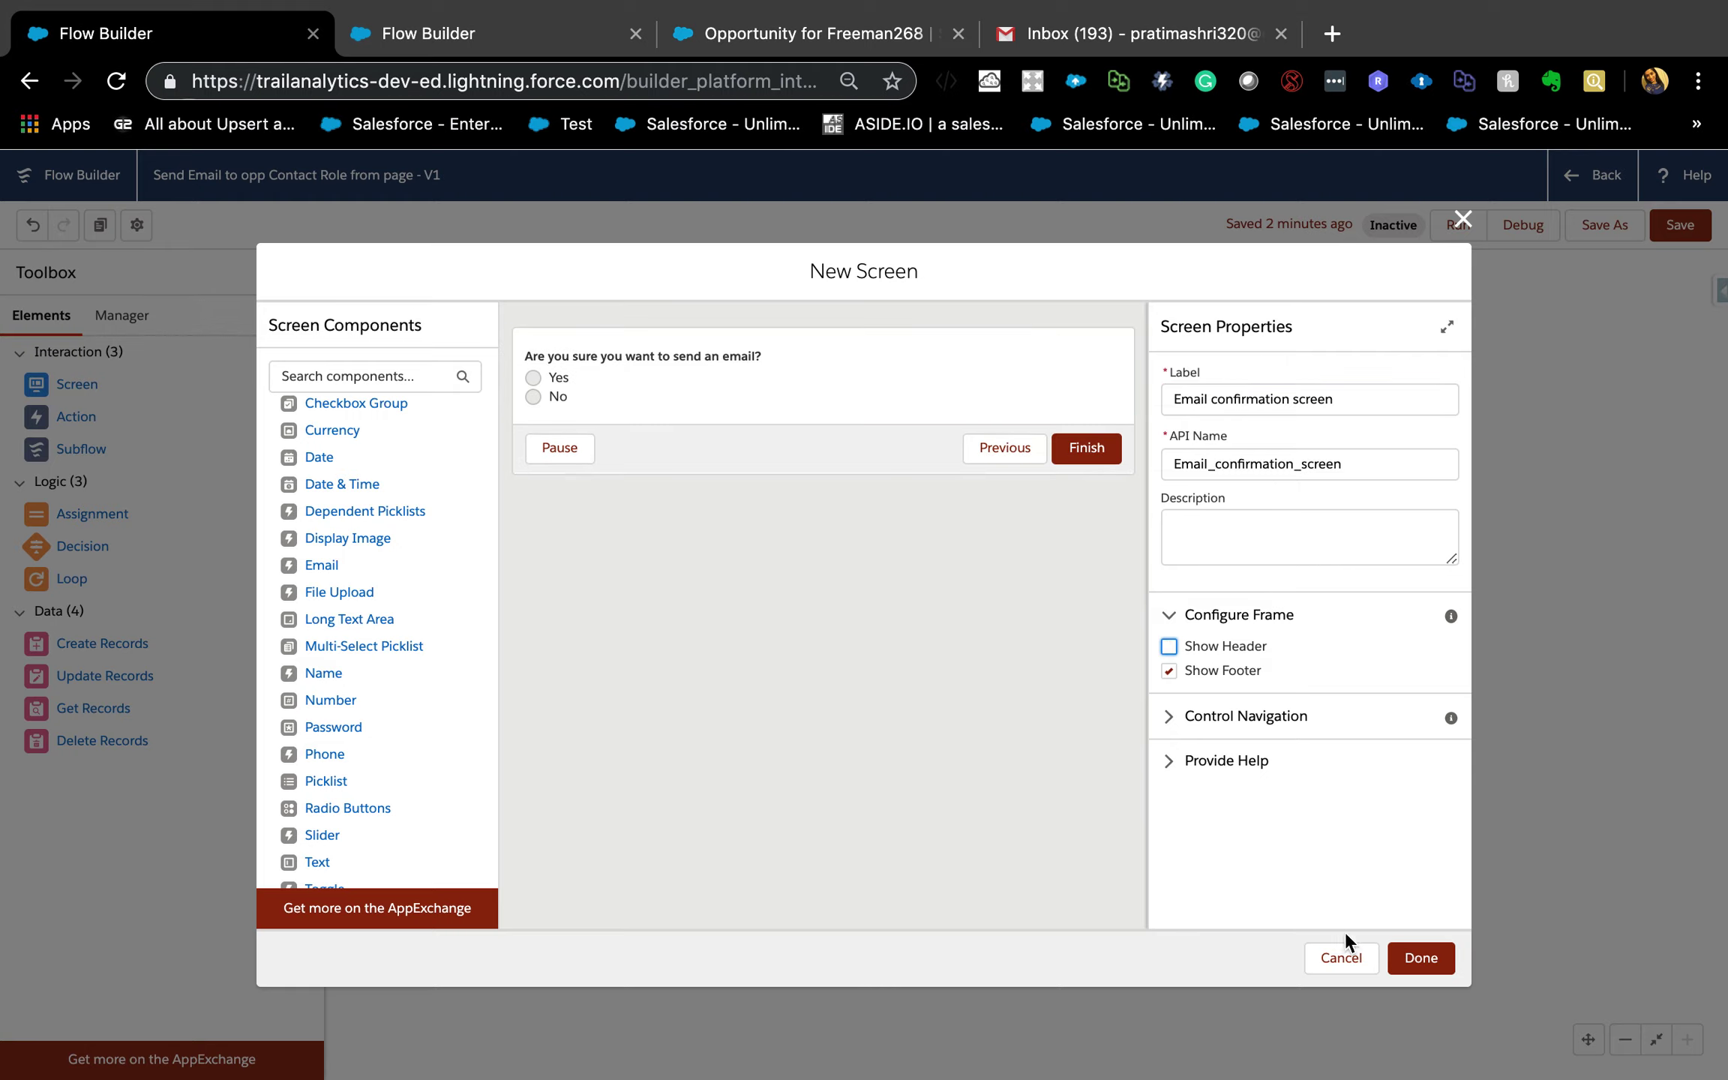
{"action": "left_click", "coordinate": [1410, 963]}
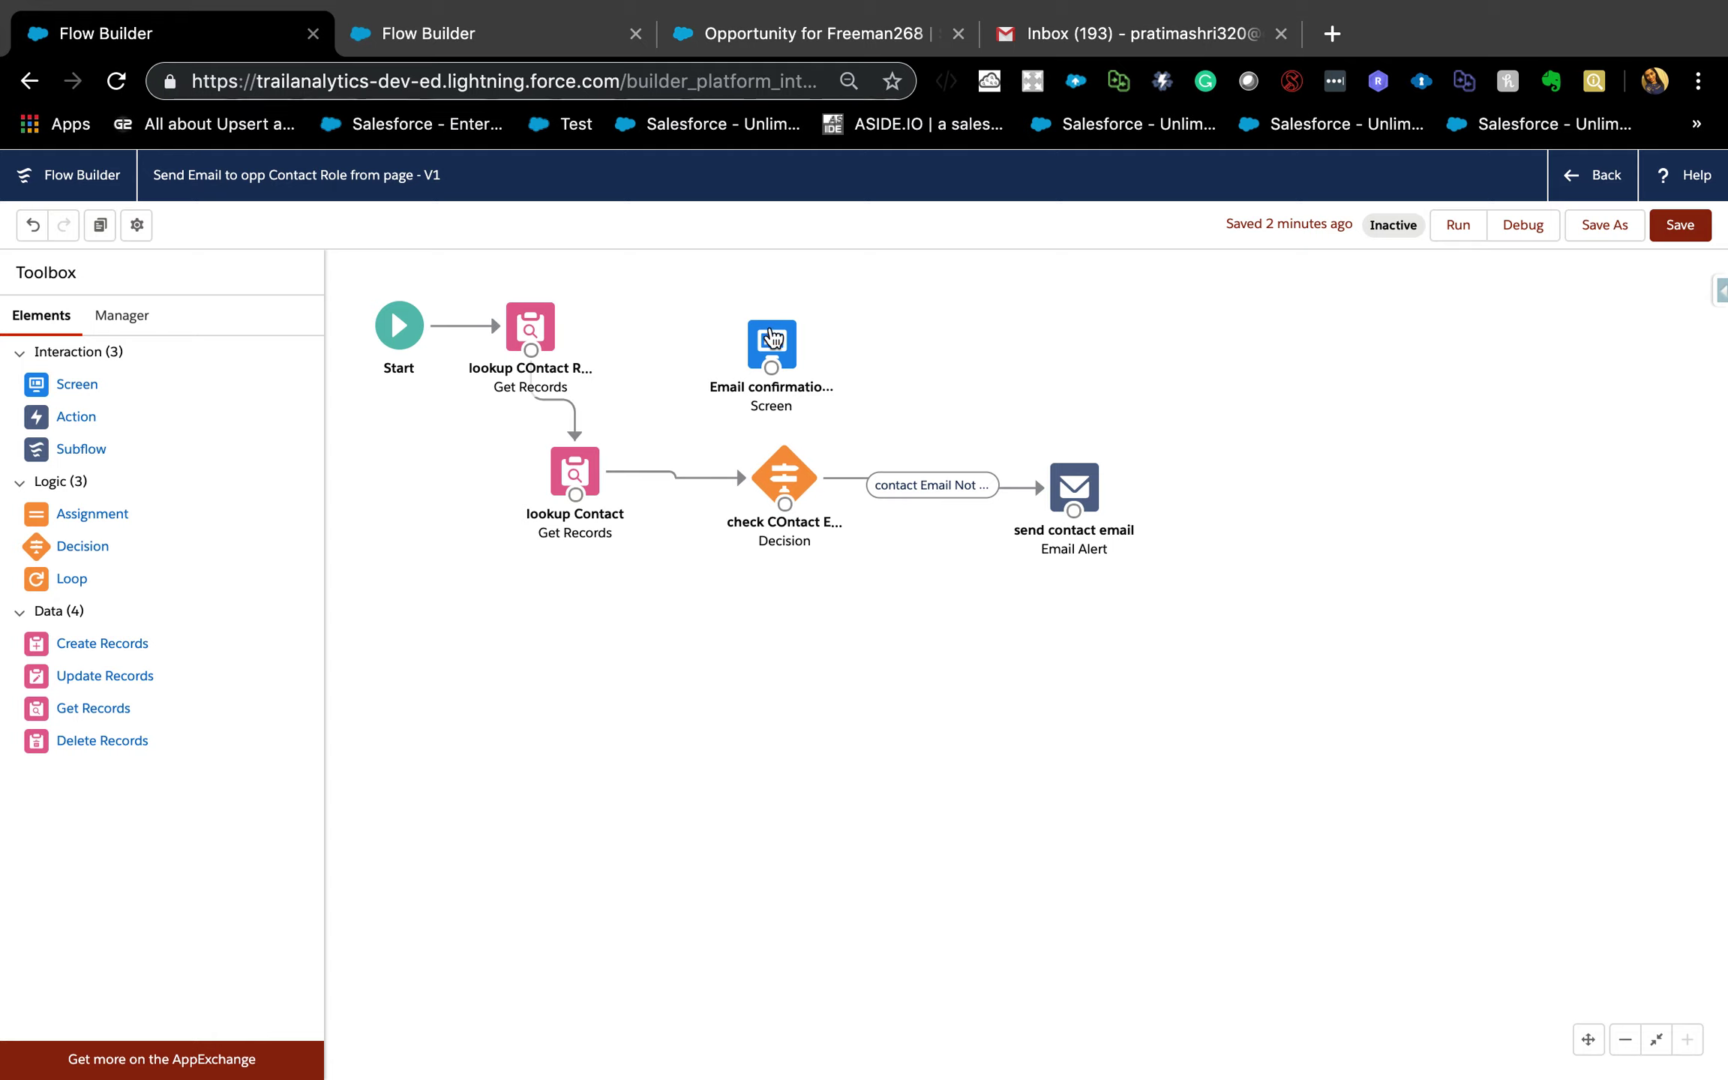
Move the confirmation screen to the top row and connect it to the first Get Records lookup.
{"action": "left_click_drag", "start_coordinate": [772, 344], "coordinate": [704, 324]}
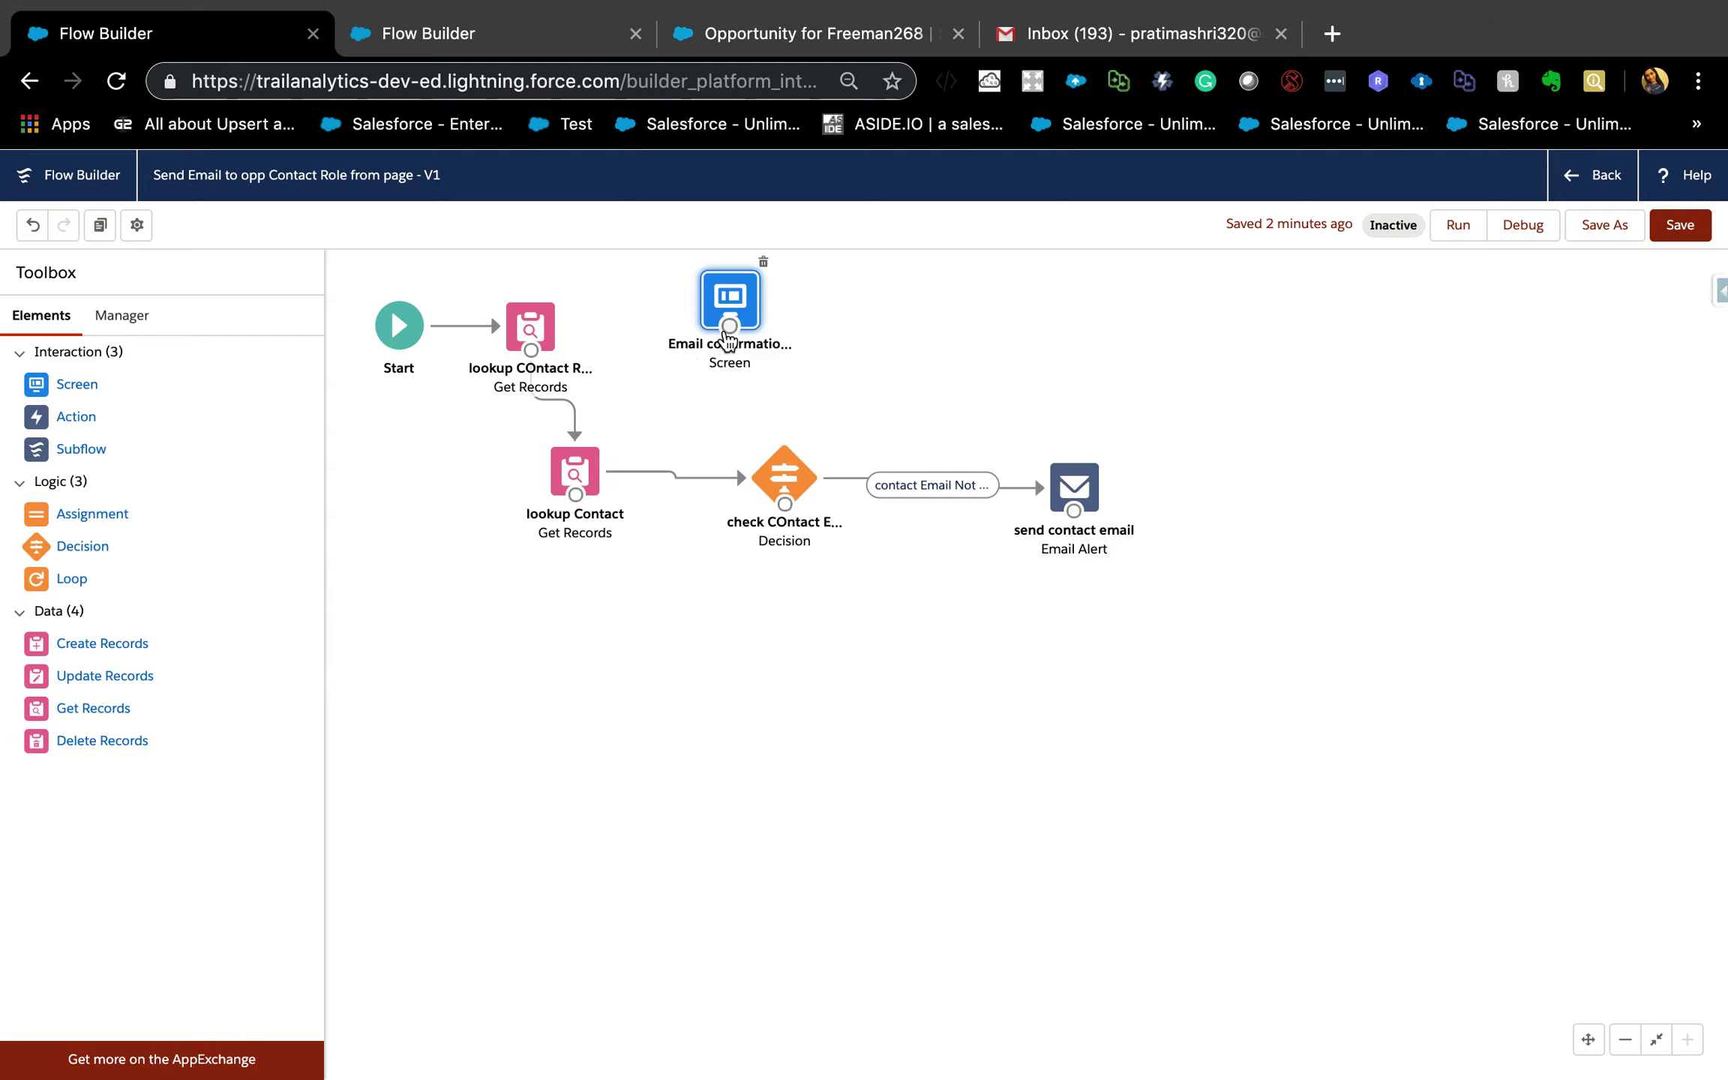
{"action": "left_click_drag", "start_coordinate": [729, 327], "coordinate": [538, 351]}
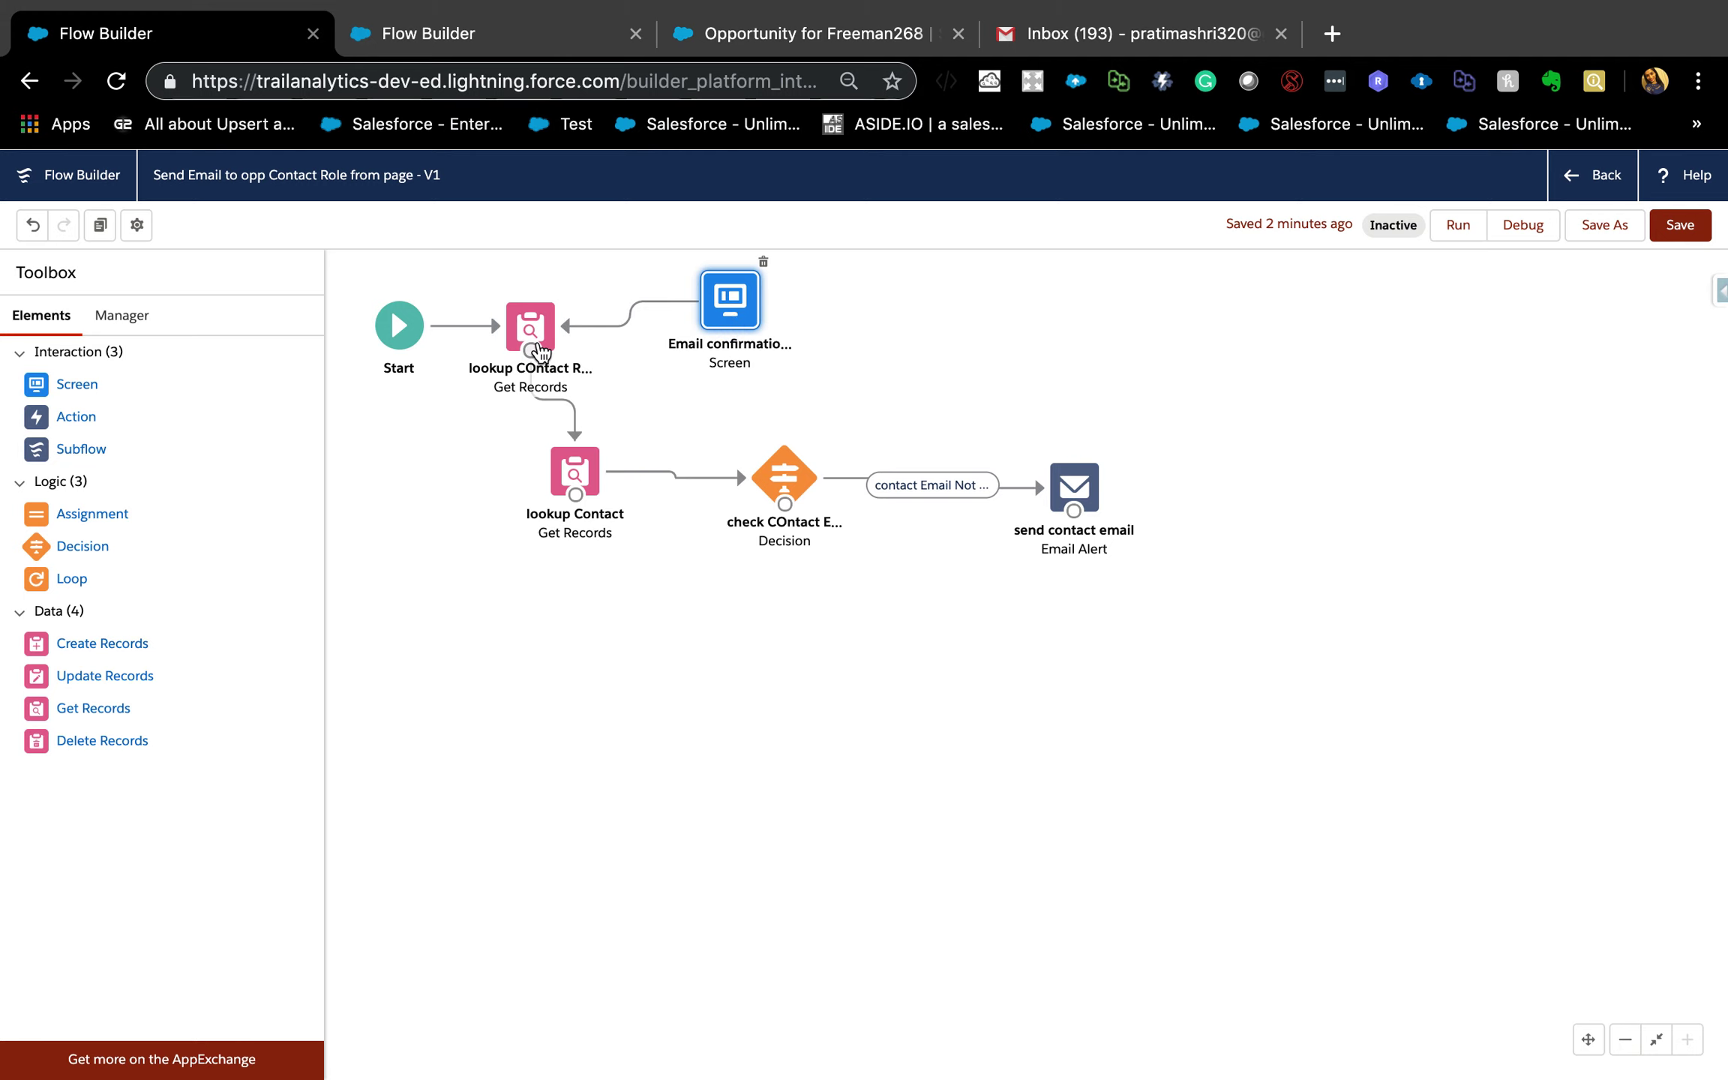
{"action": "double_click", "coordinate": [787, 472]}
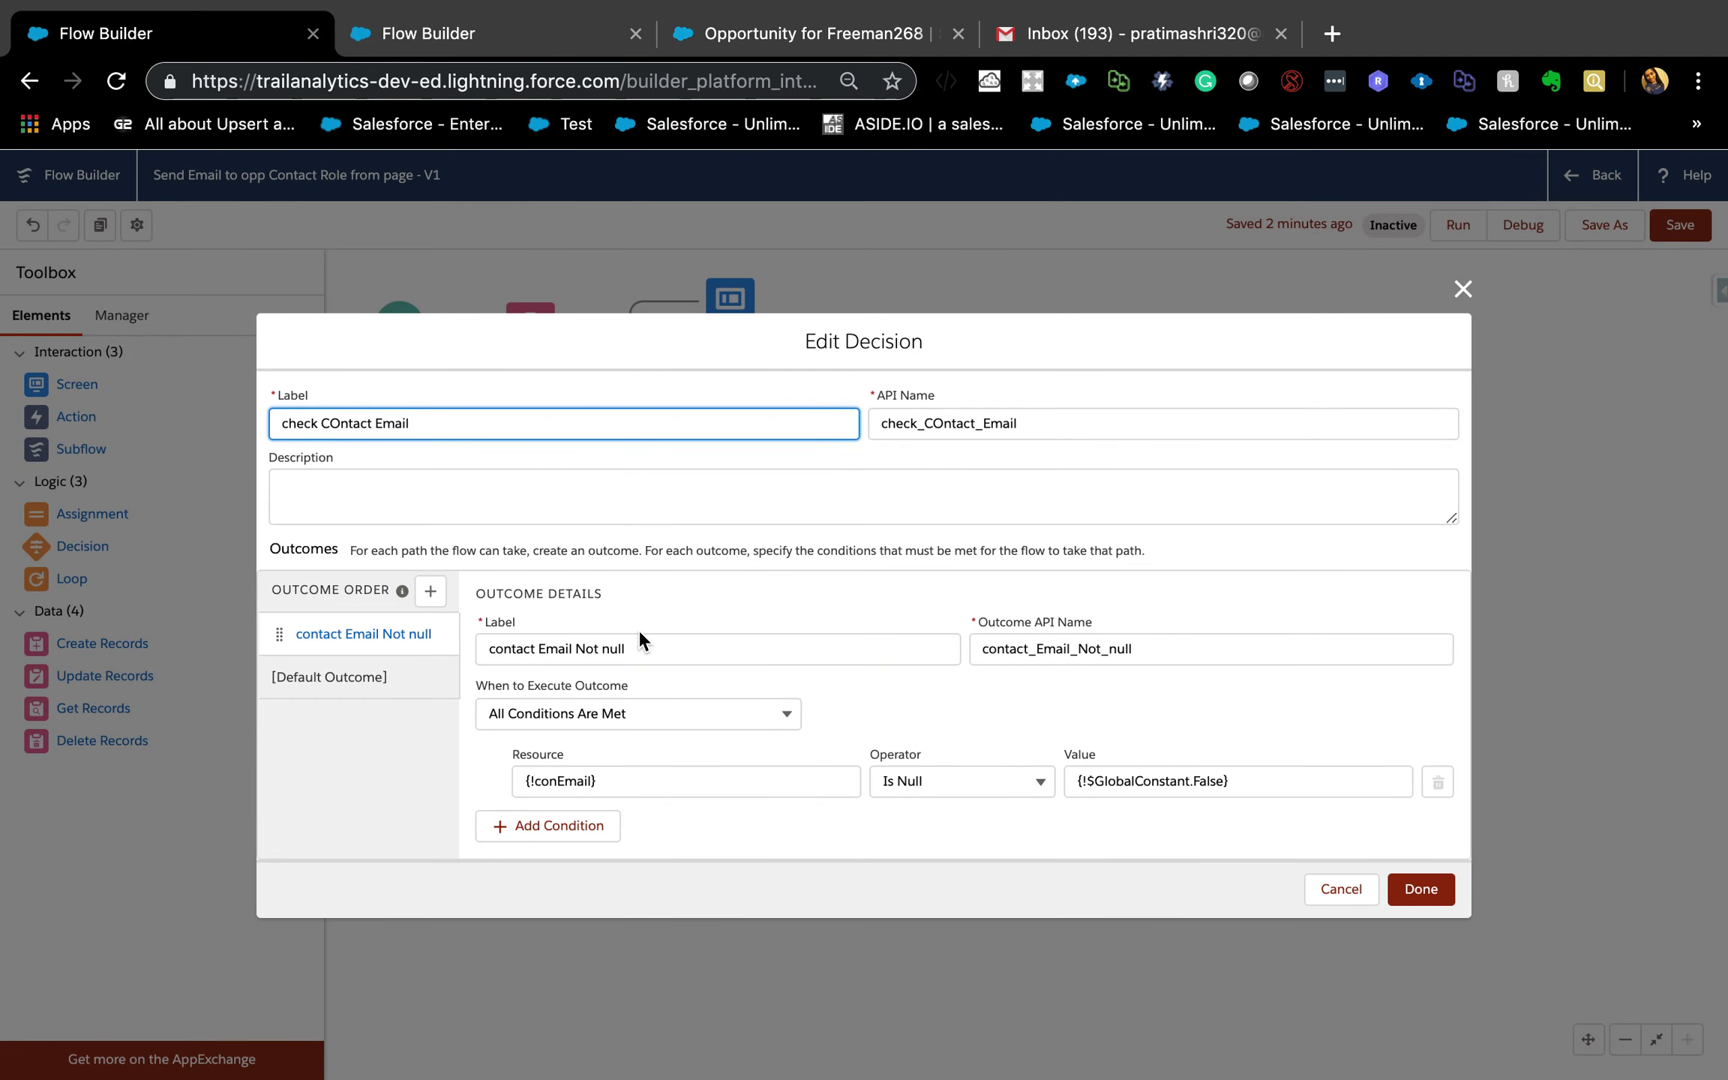
Add a second condition on the Are_you_sure_you_want_to_send_an_email answer, replacing a wrong resource pick.
{"action": "left_click", "coordinate": [587, 838]}
{"action": "left_click", "coordinate": [595, 814]}
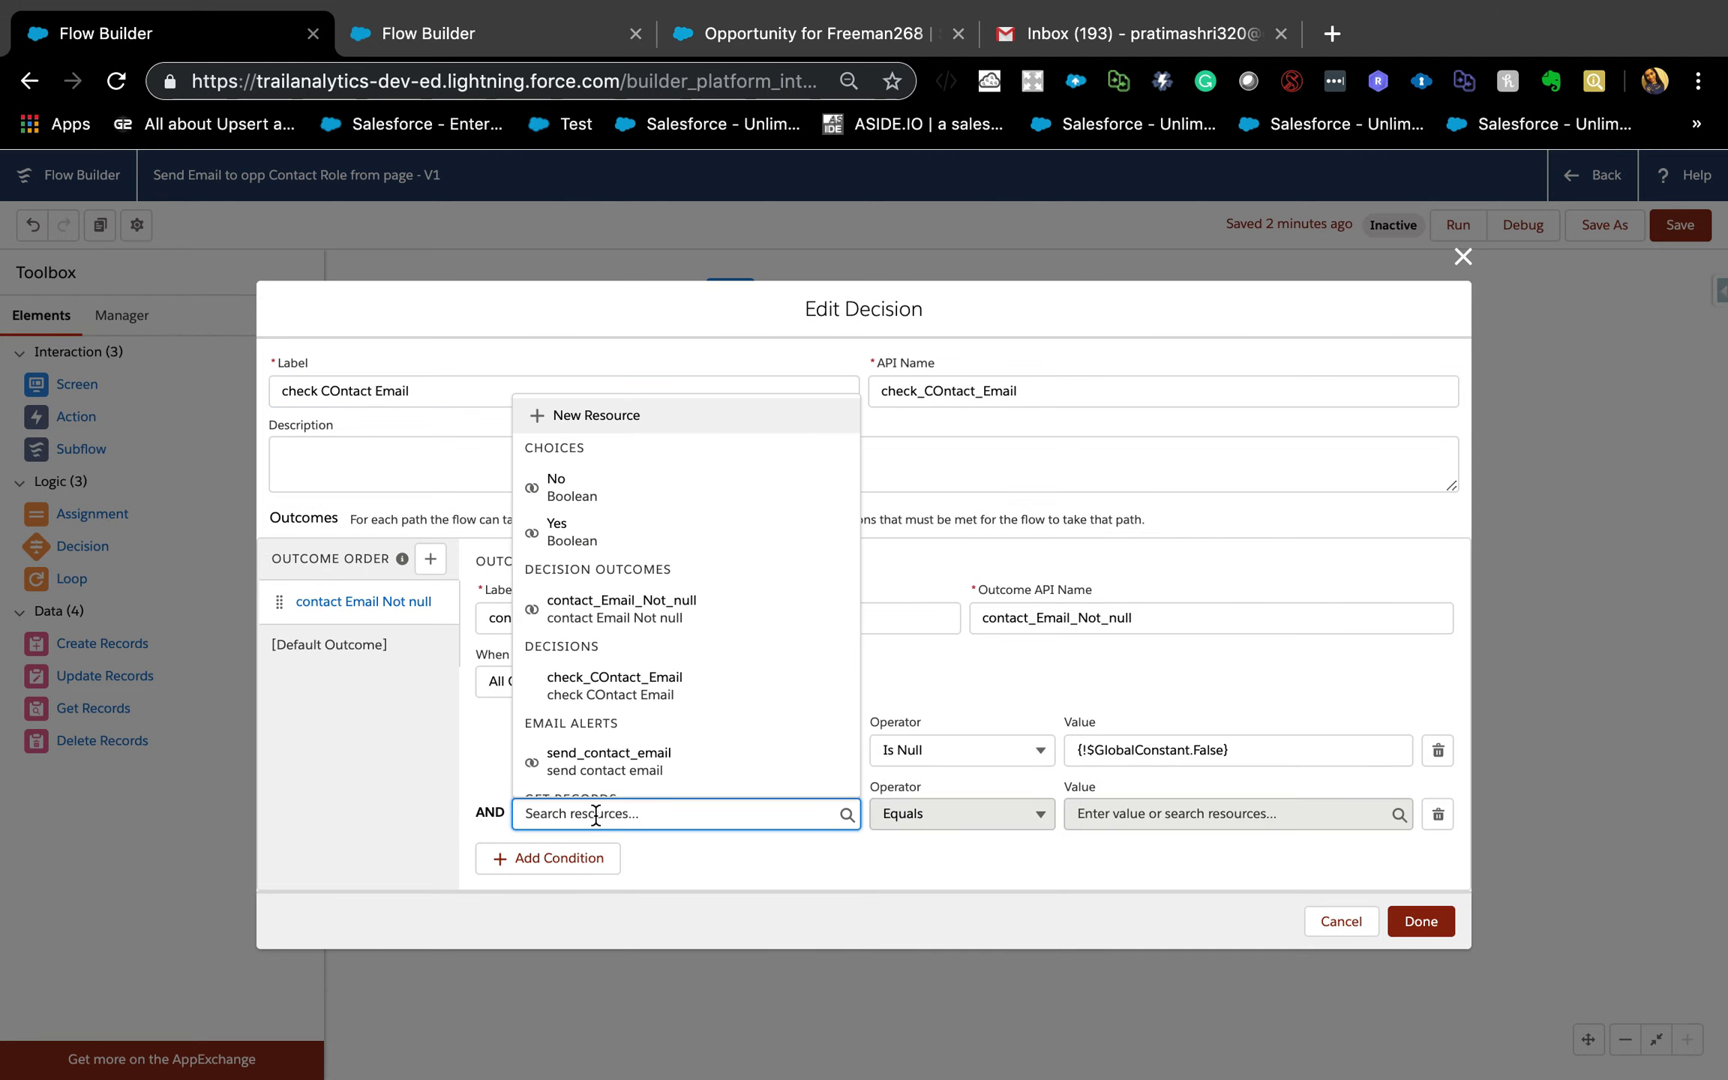
{"action": "scroll", "coordinate": [663, 705], "scroll_direction": "down", "scroll_amount": 8}
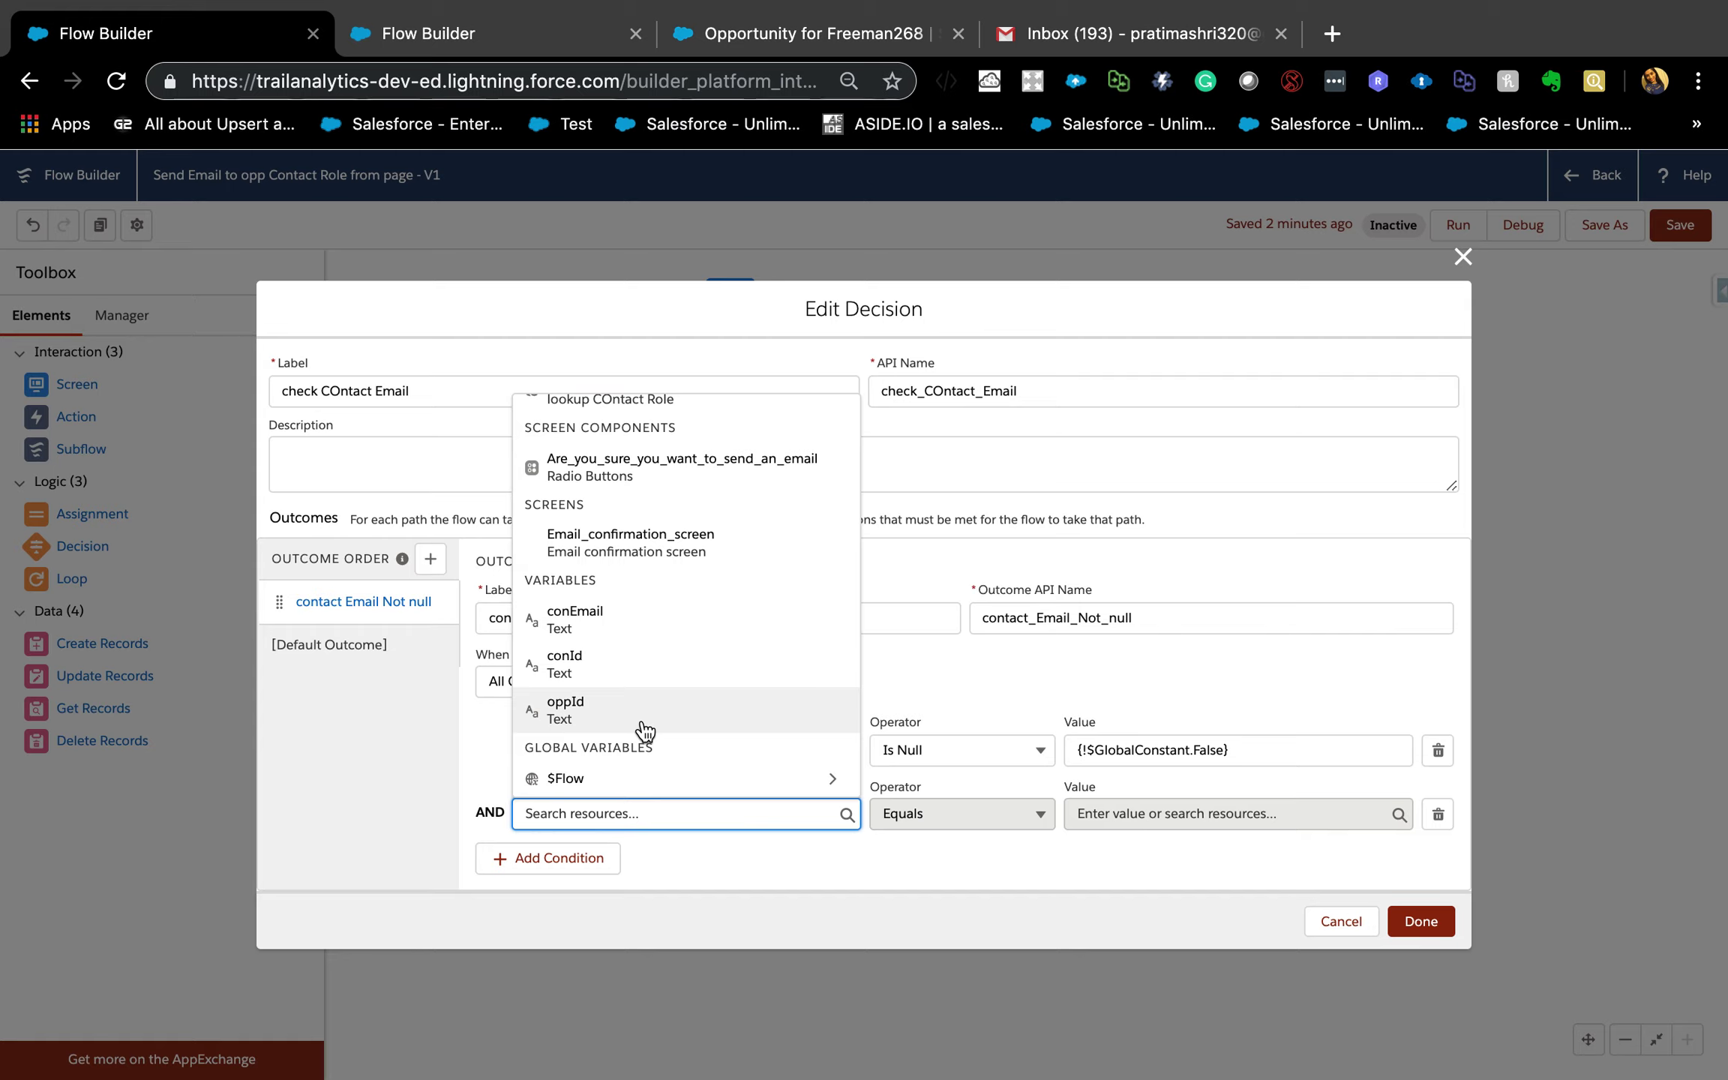
{"action": "left_click", "coordinate": [659, 560]}
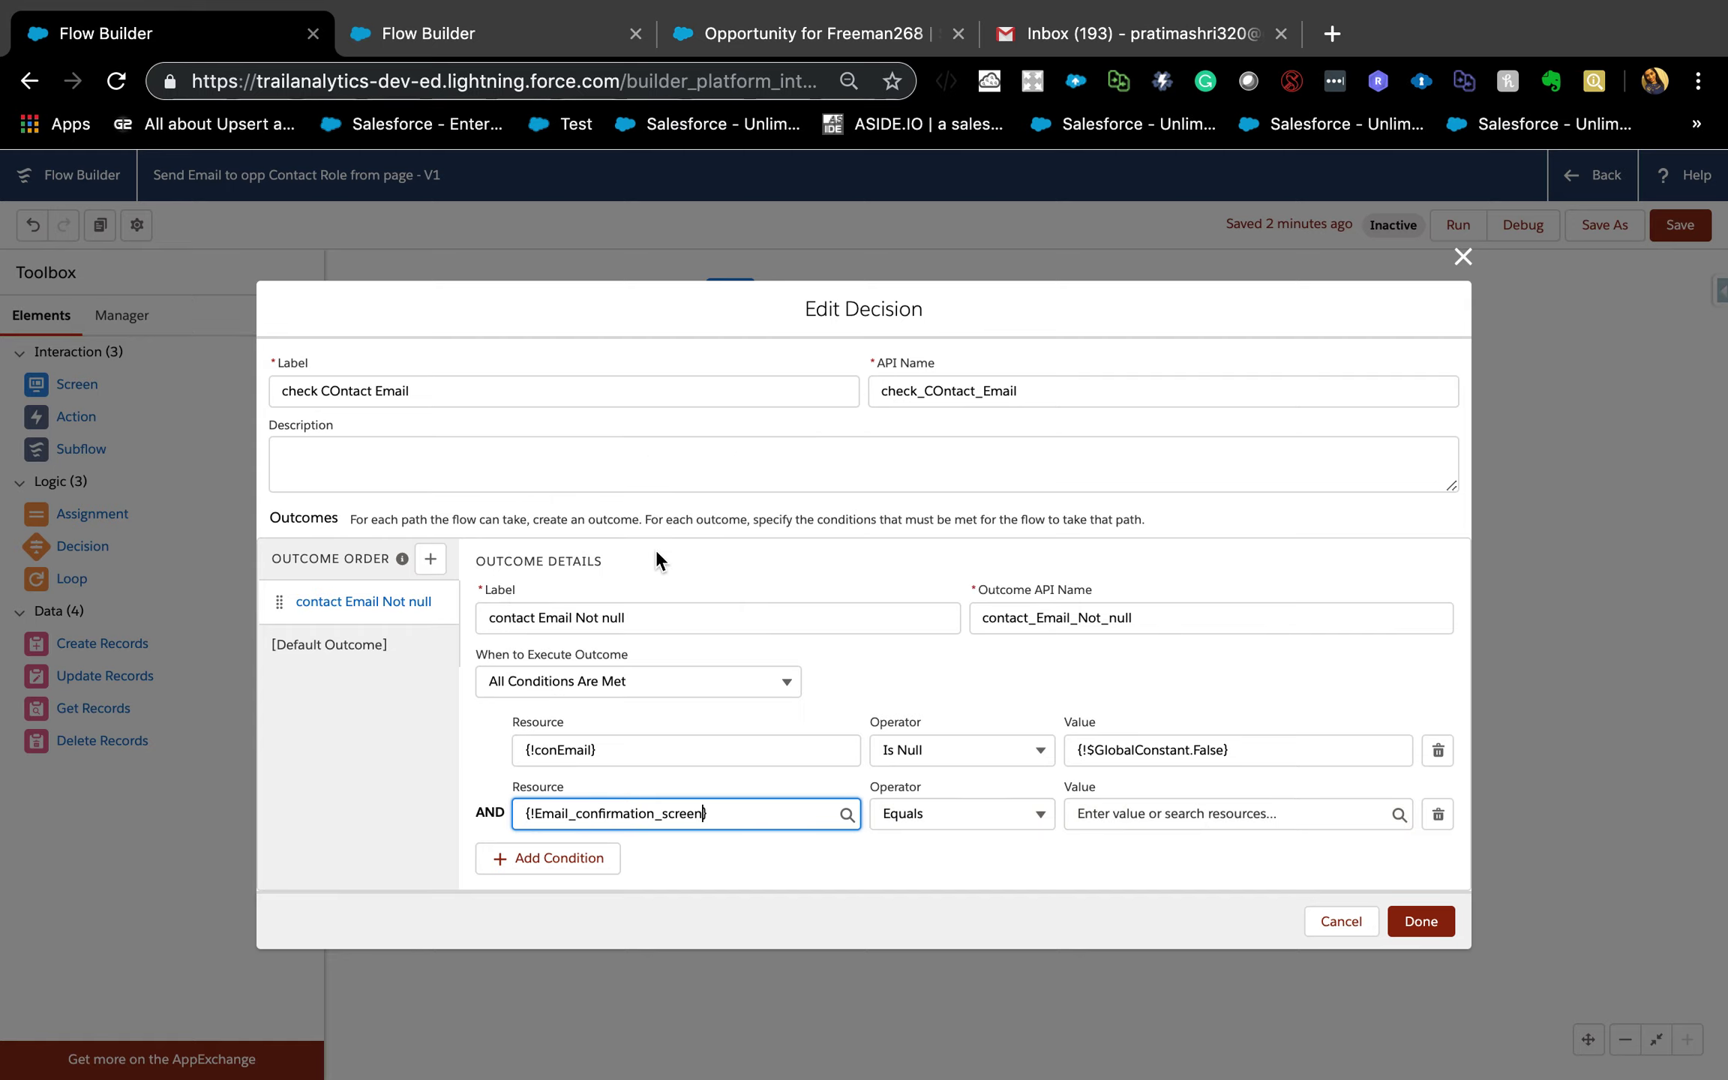
{"action": "left_click", "coordinate": [911, 815]}
{"action": "left_click", "coordinate": [778, 814]}
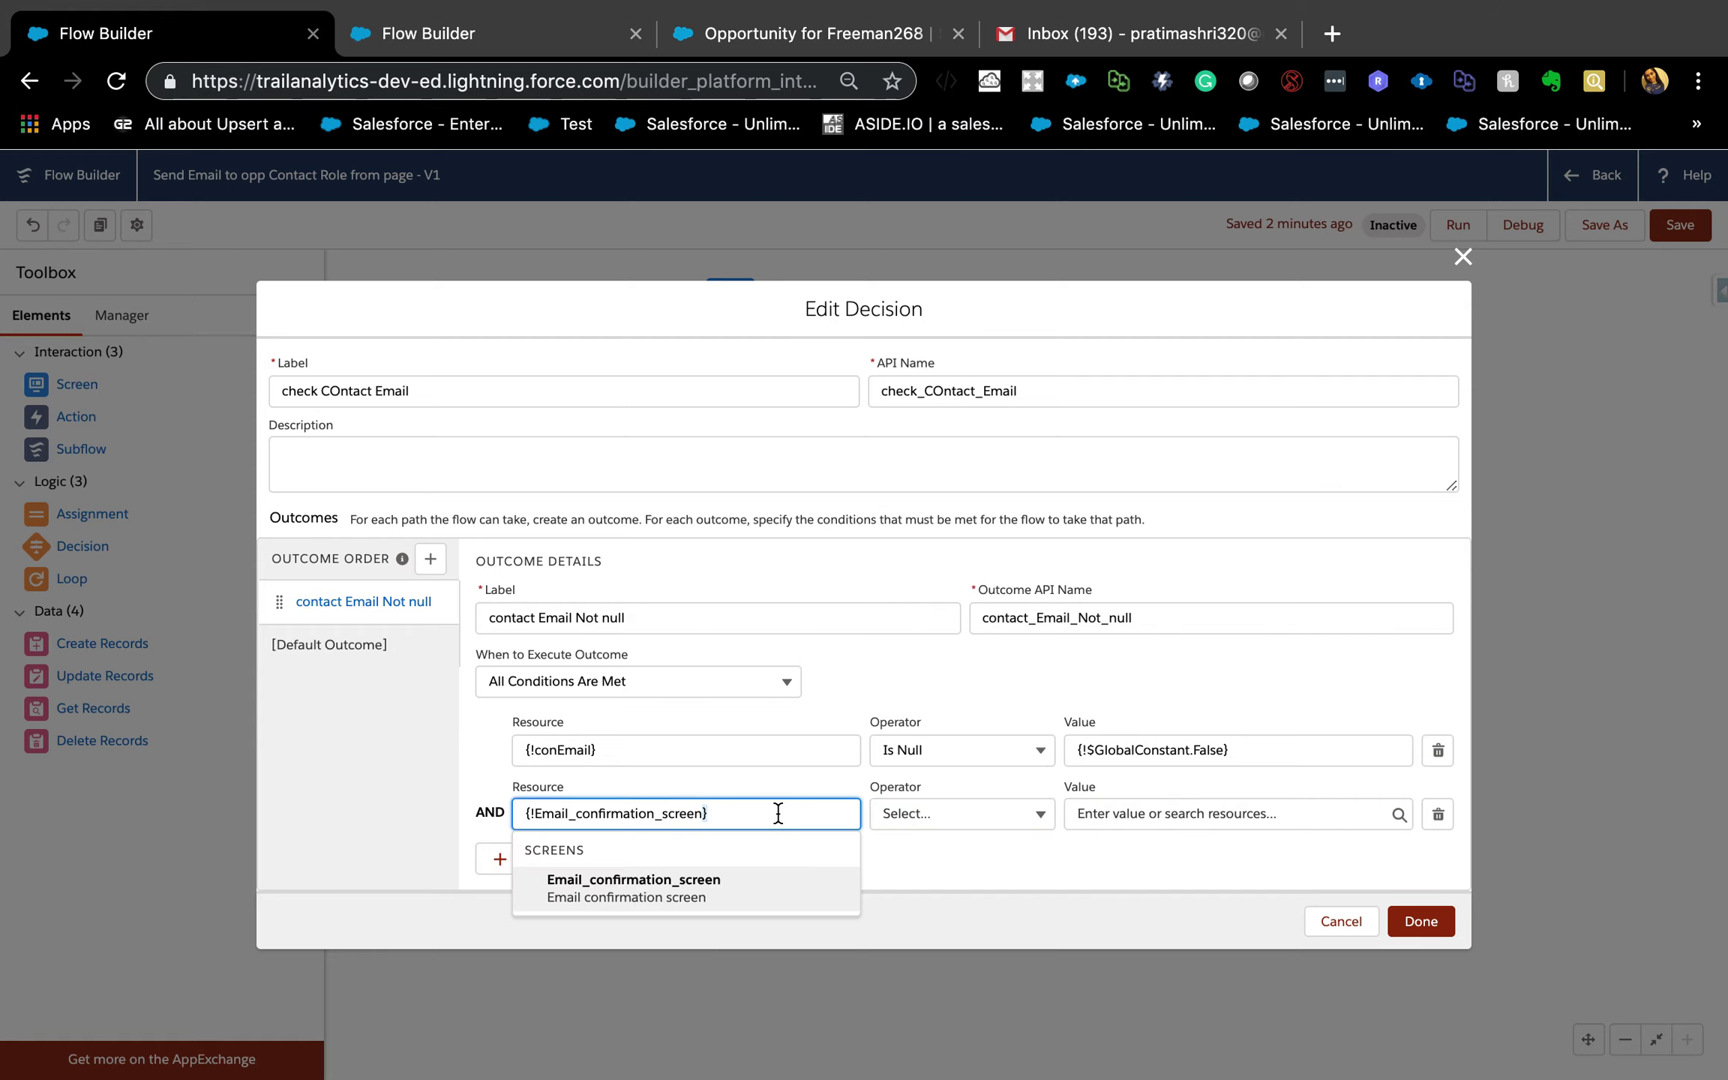
{"action": "key", "text": "BackSpace"}
{"action": "key", "text": "BackSpace"}
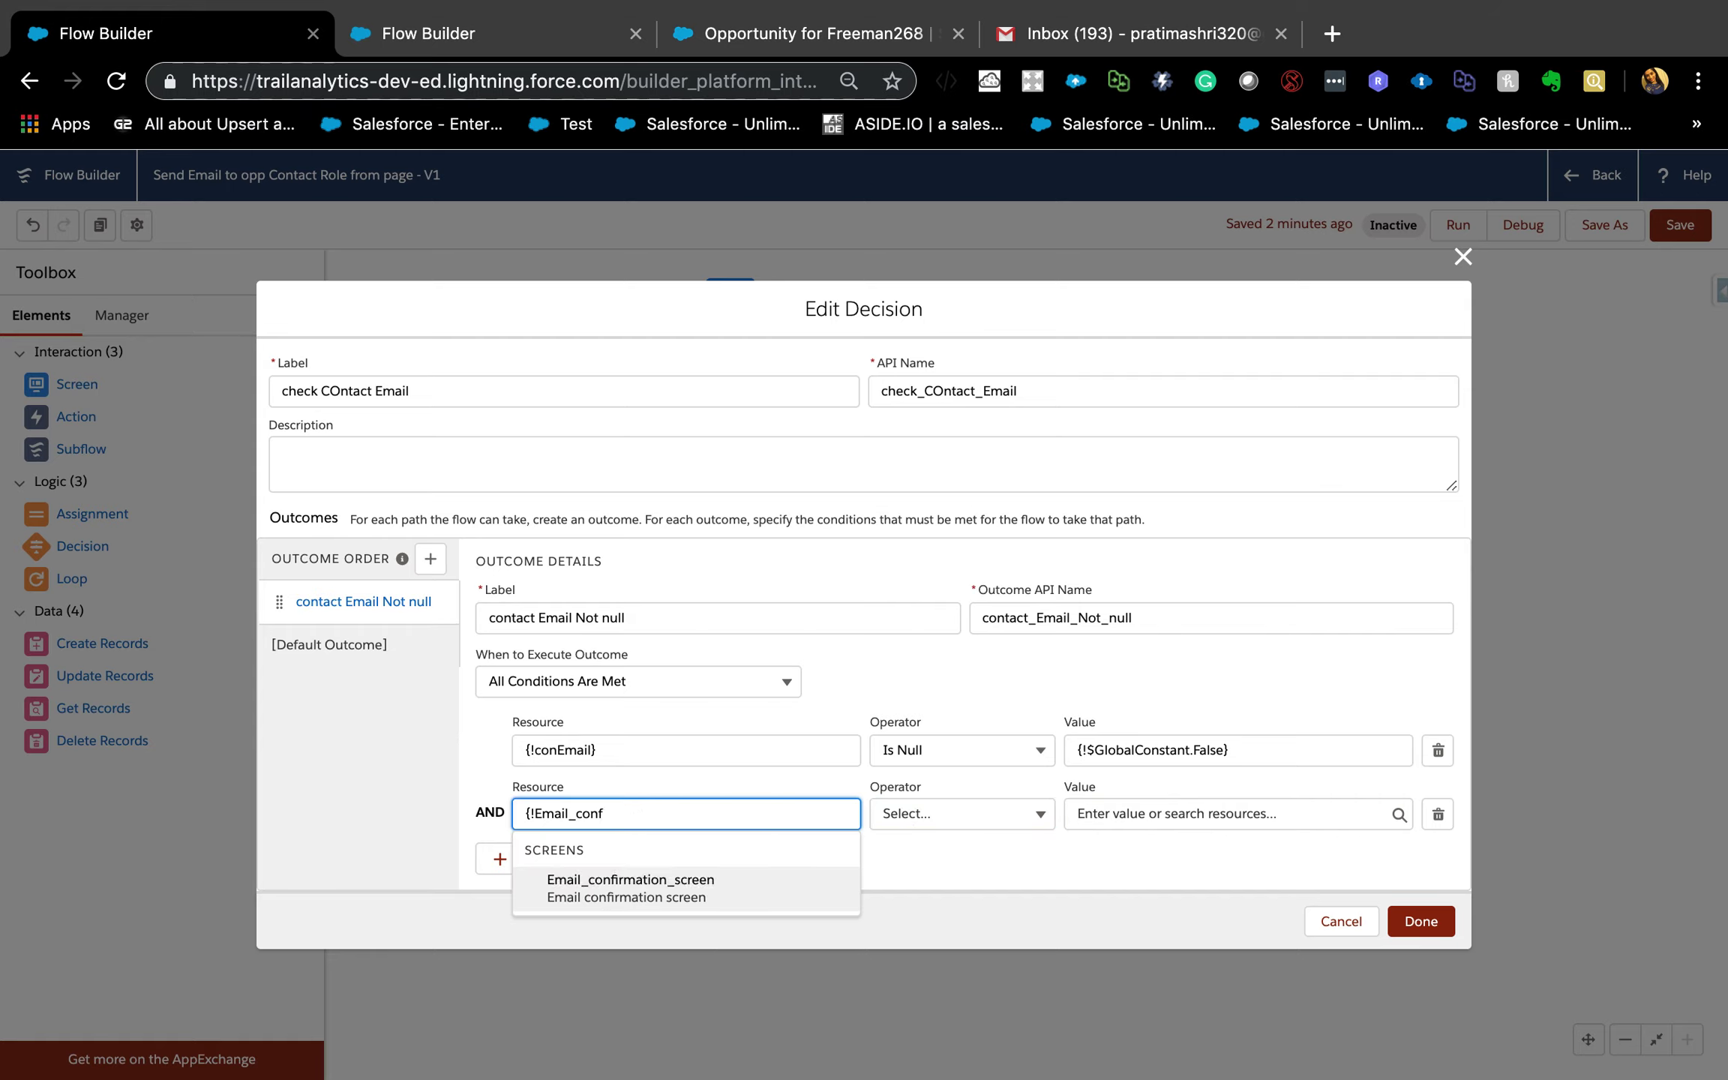
{"action": "key", "text": "BackSpace"}
{"action": "key", "text": "BackSpace"}
{"action": "key", "text": "BackSpace"}
{"action": "key", "text": "BackSpace"}
{"action": "key", "text": "BackSpace"}
{"action": "key", "text": "BackSpace"}
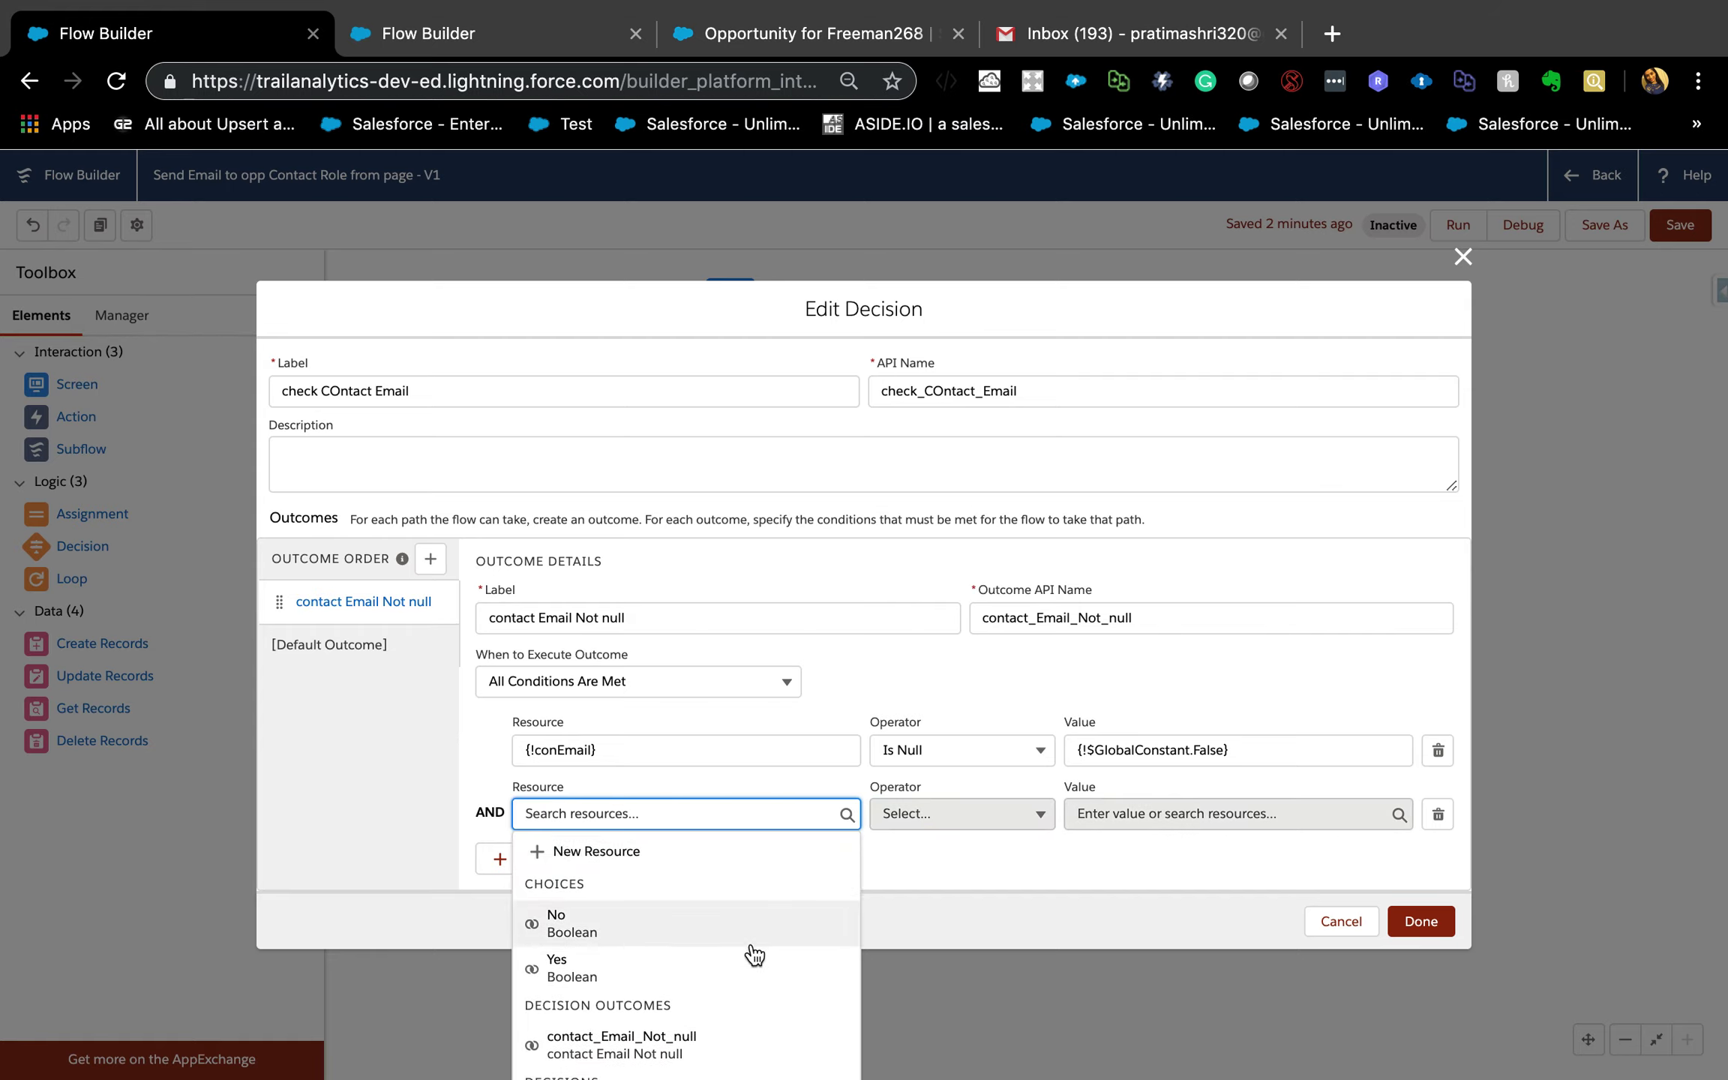
{"action": "scroll", "coordinate": [754, 949], "scroll_direction": "down", "scroll_amount": 3}
{"action": "scroll", "coordinate": [752, 942], "scroll_direction": "up", "scroll_amount": 1}
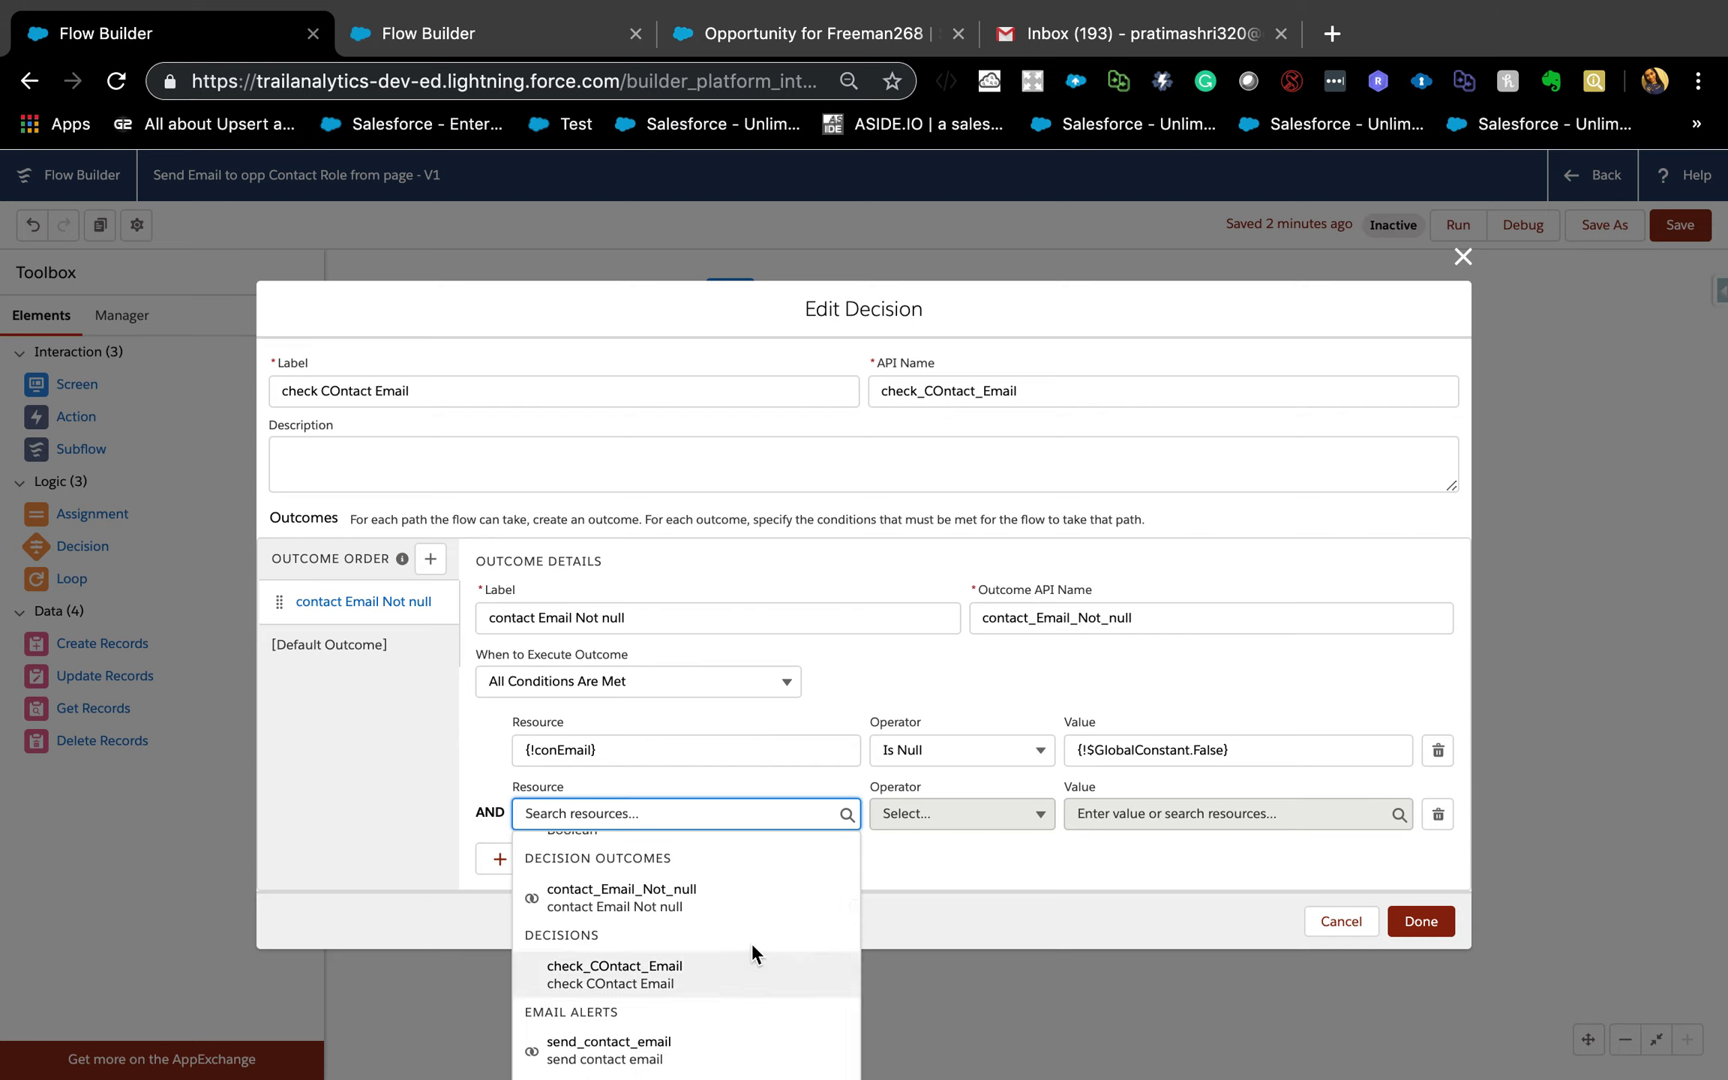
{"action": "type", "text": "ar"}
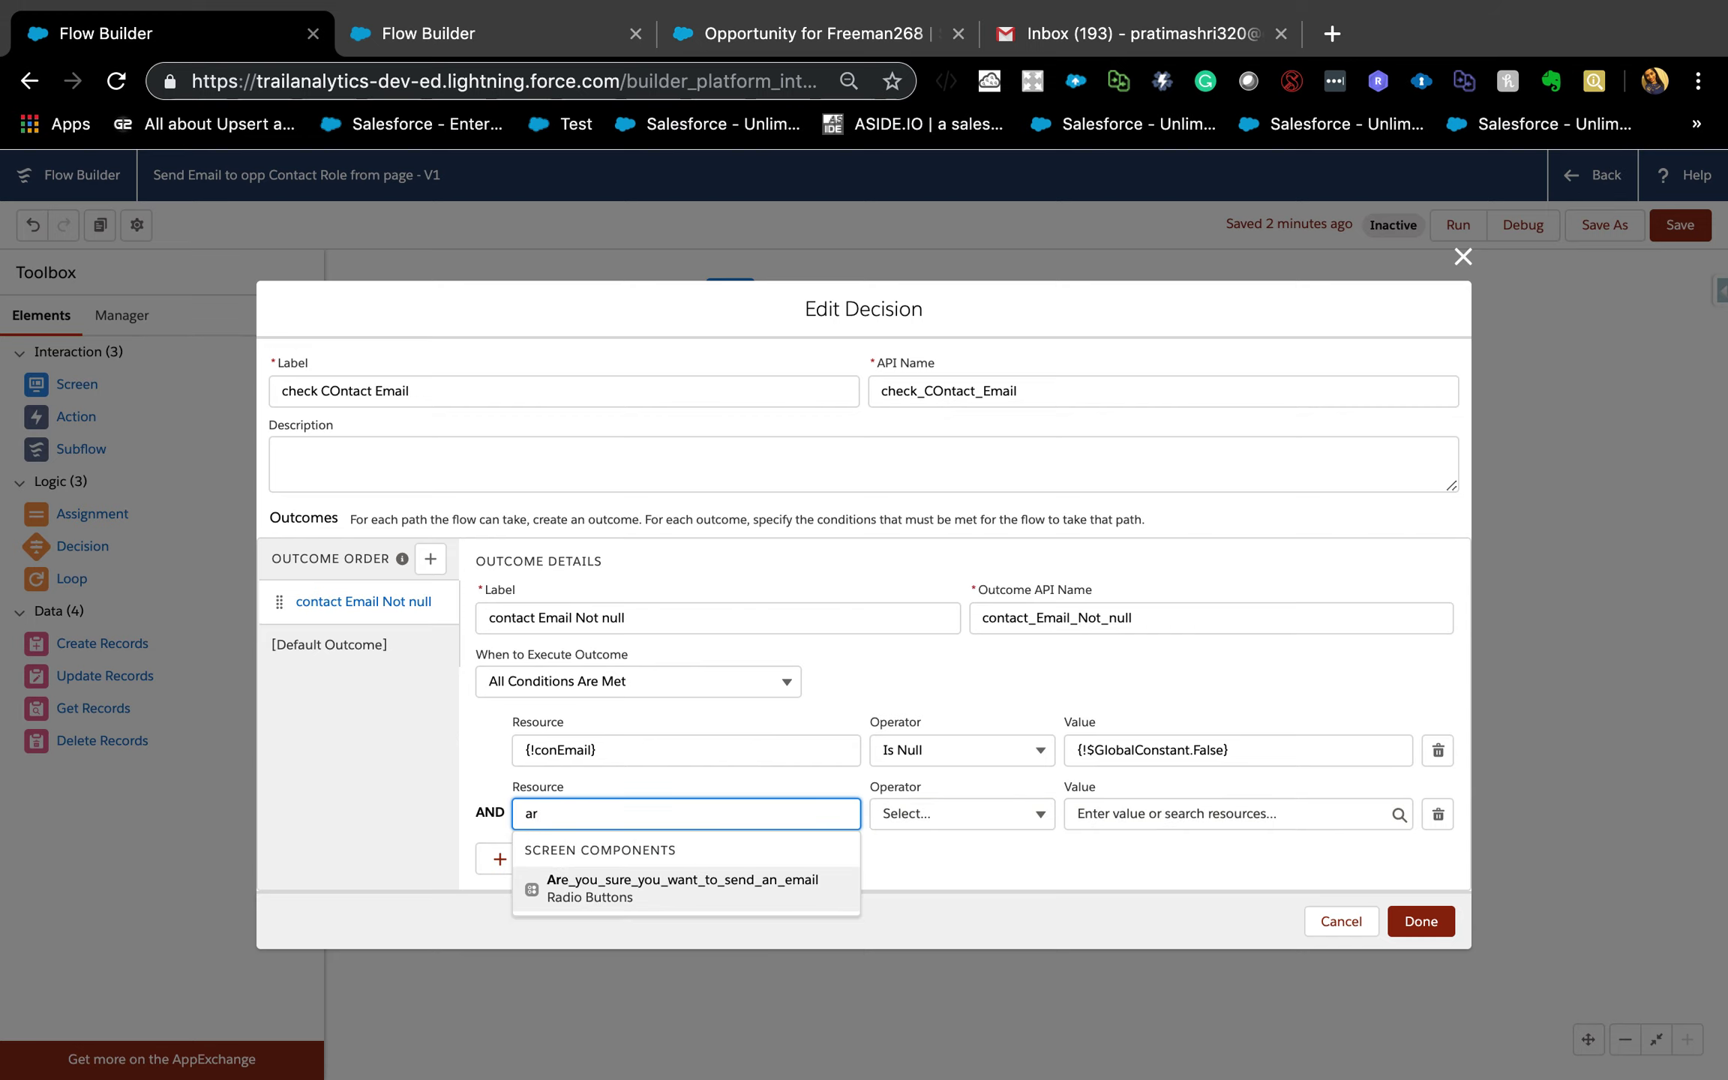
{"action": "left_click", "coordinate": [699, 881]}
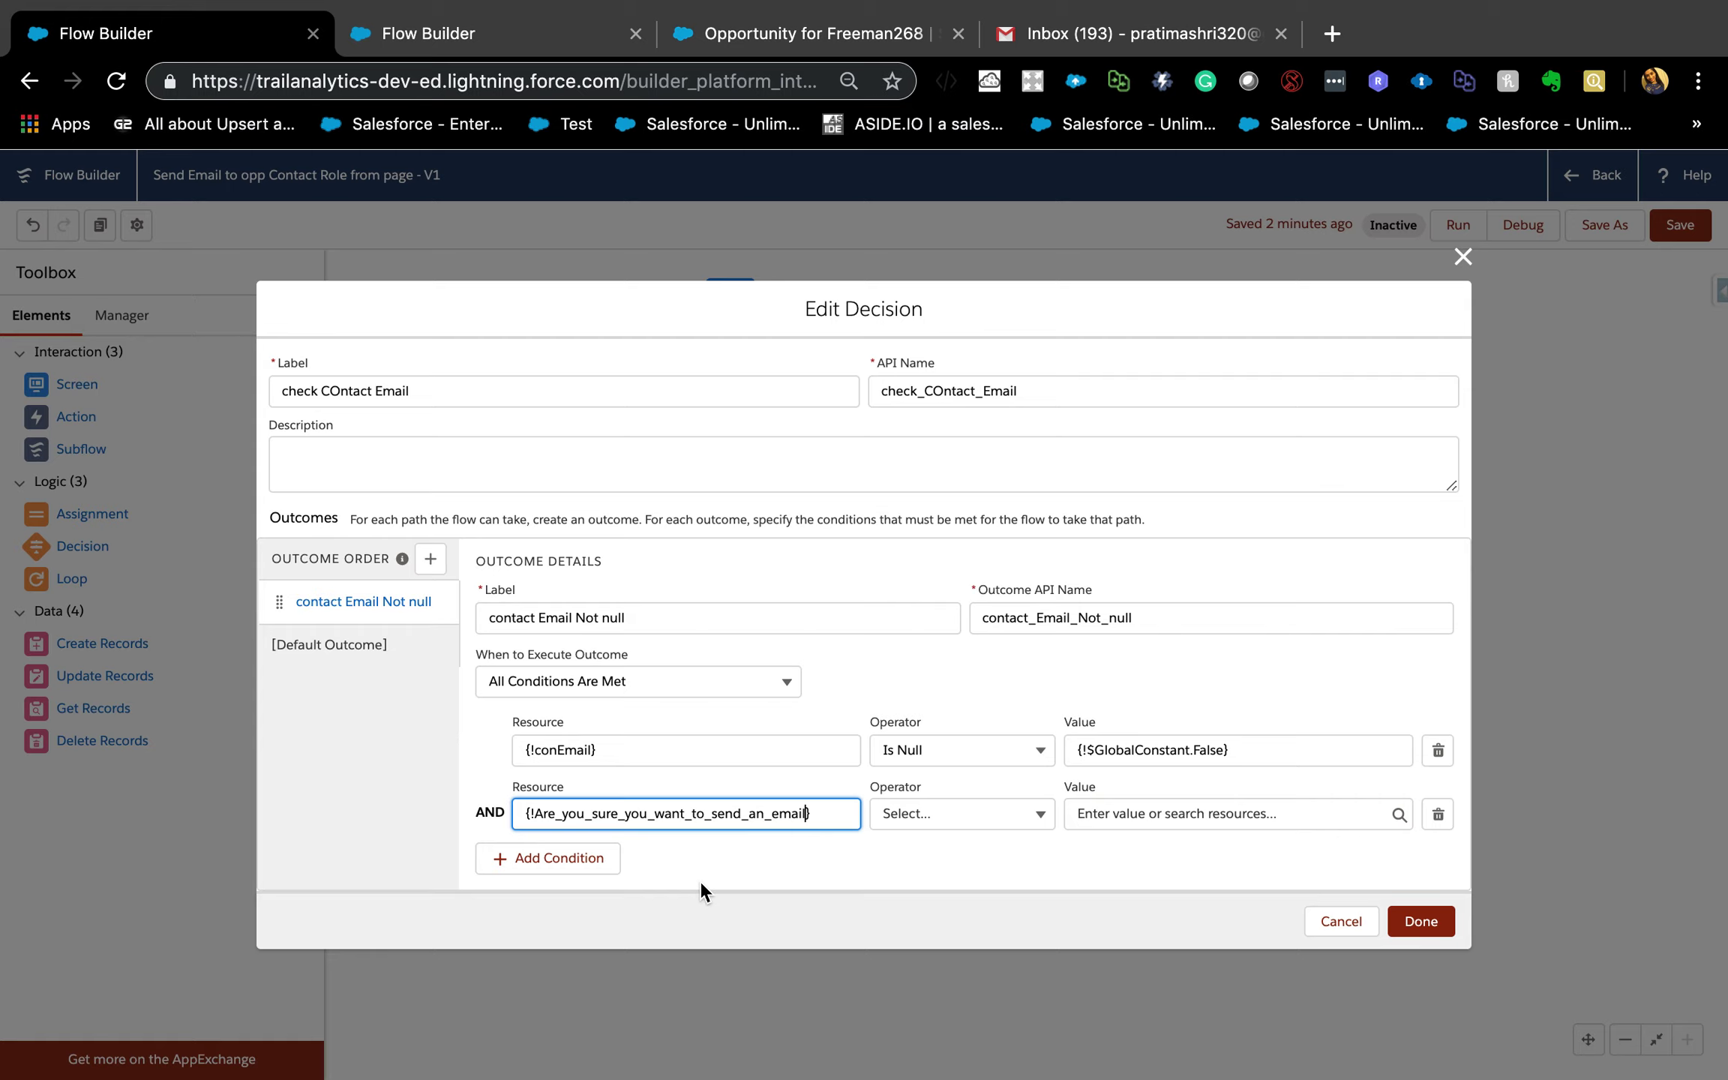
Make that condition Equals {!Yes} and confirm the decision.
{"action": "left_click", "coordinate": [952, 811]}
{"action": "left_click", "coordinate": [949, 853]}
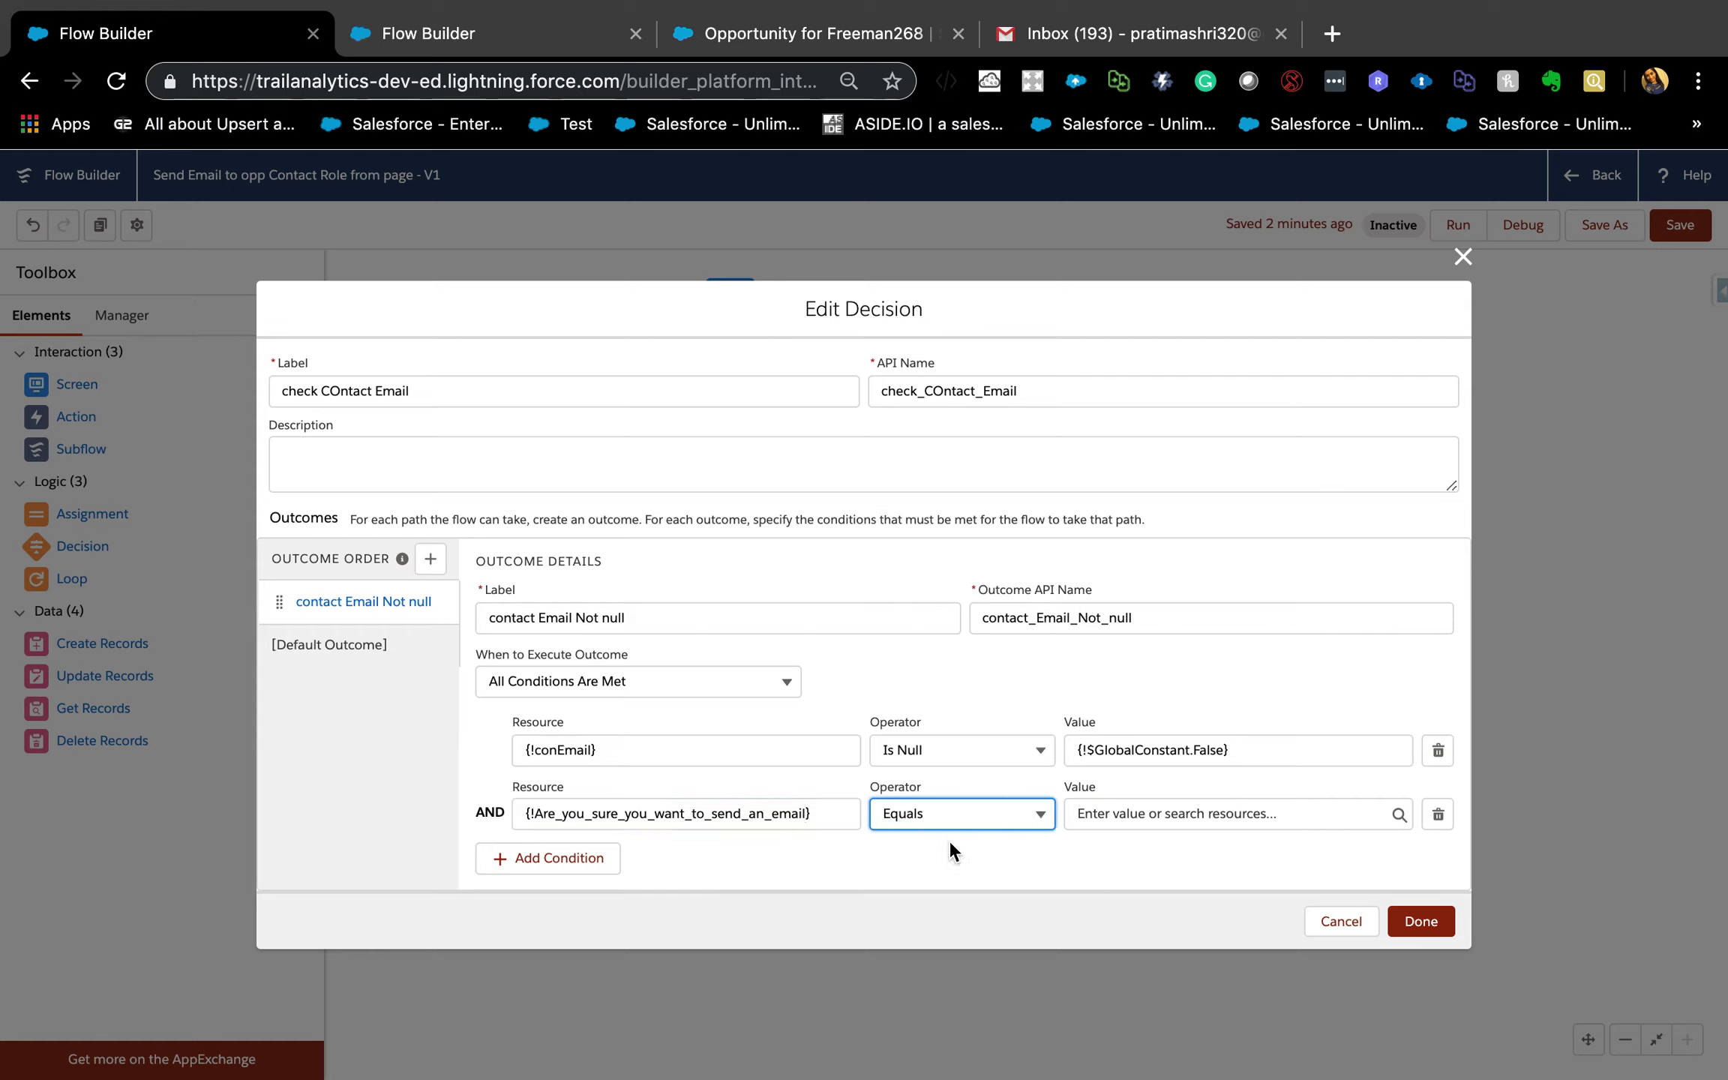
{"action": "left_click", "coordinate": [1121, 811]}
{"action": "type", "text": "ye"}
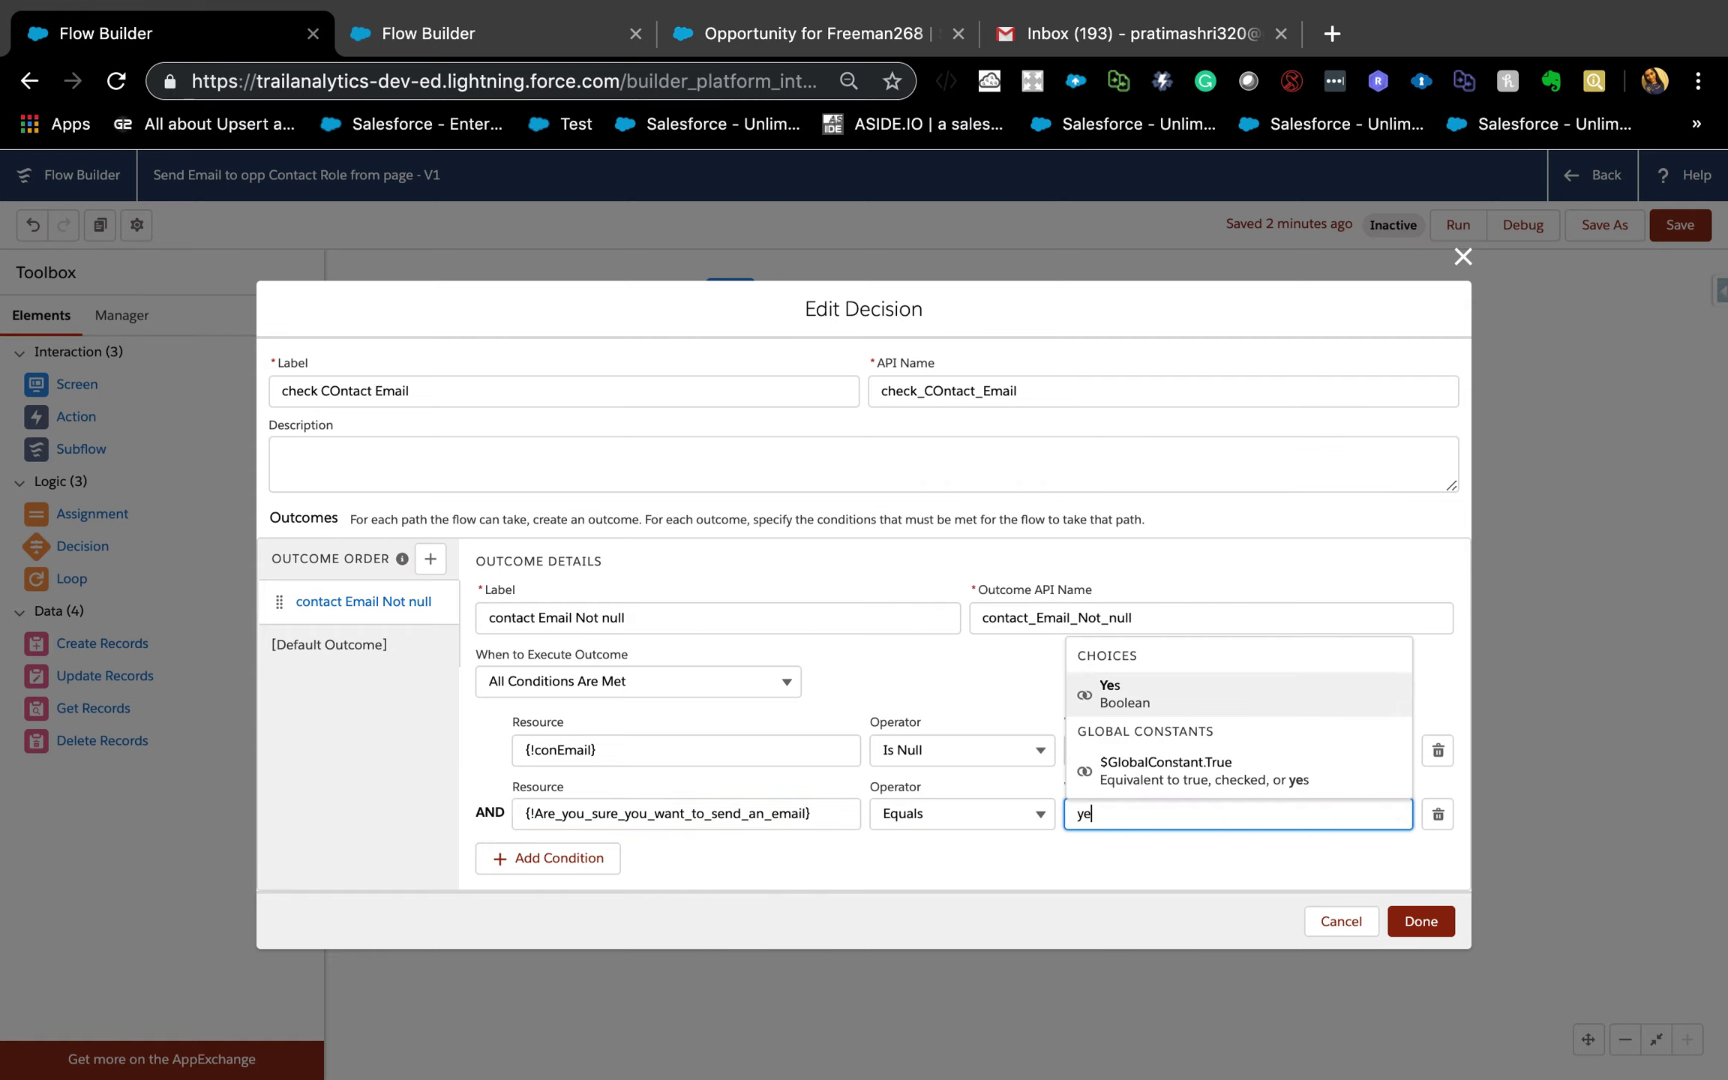
{"action": "left_click", "coordinate": [1144, 693]}
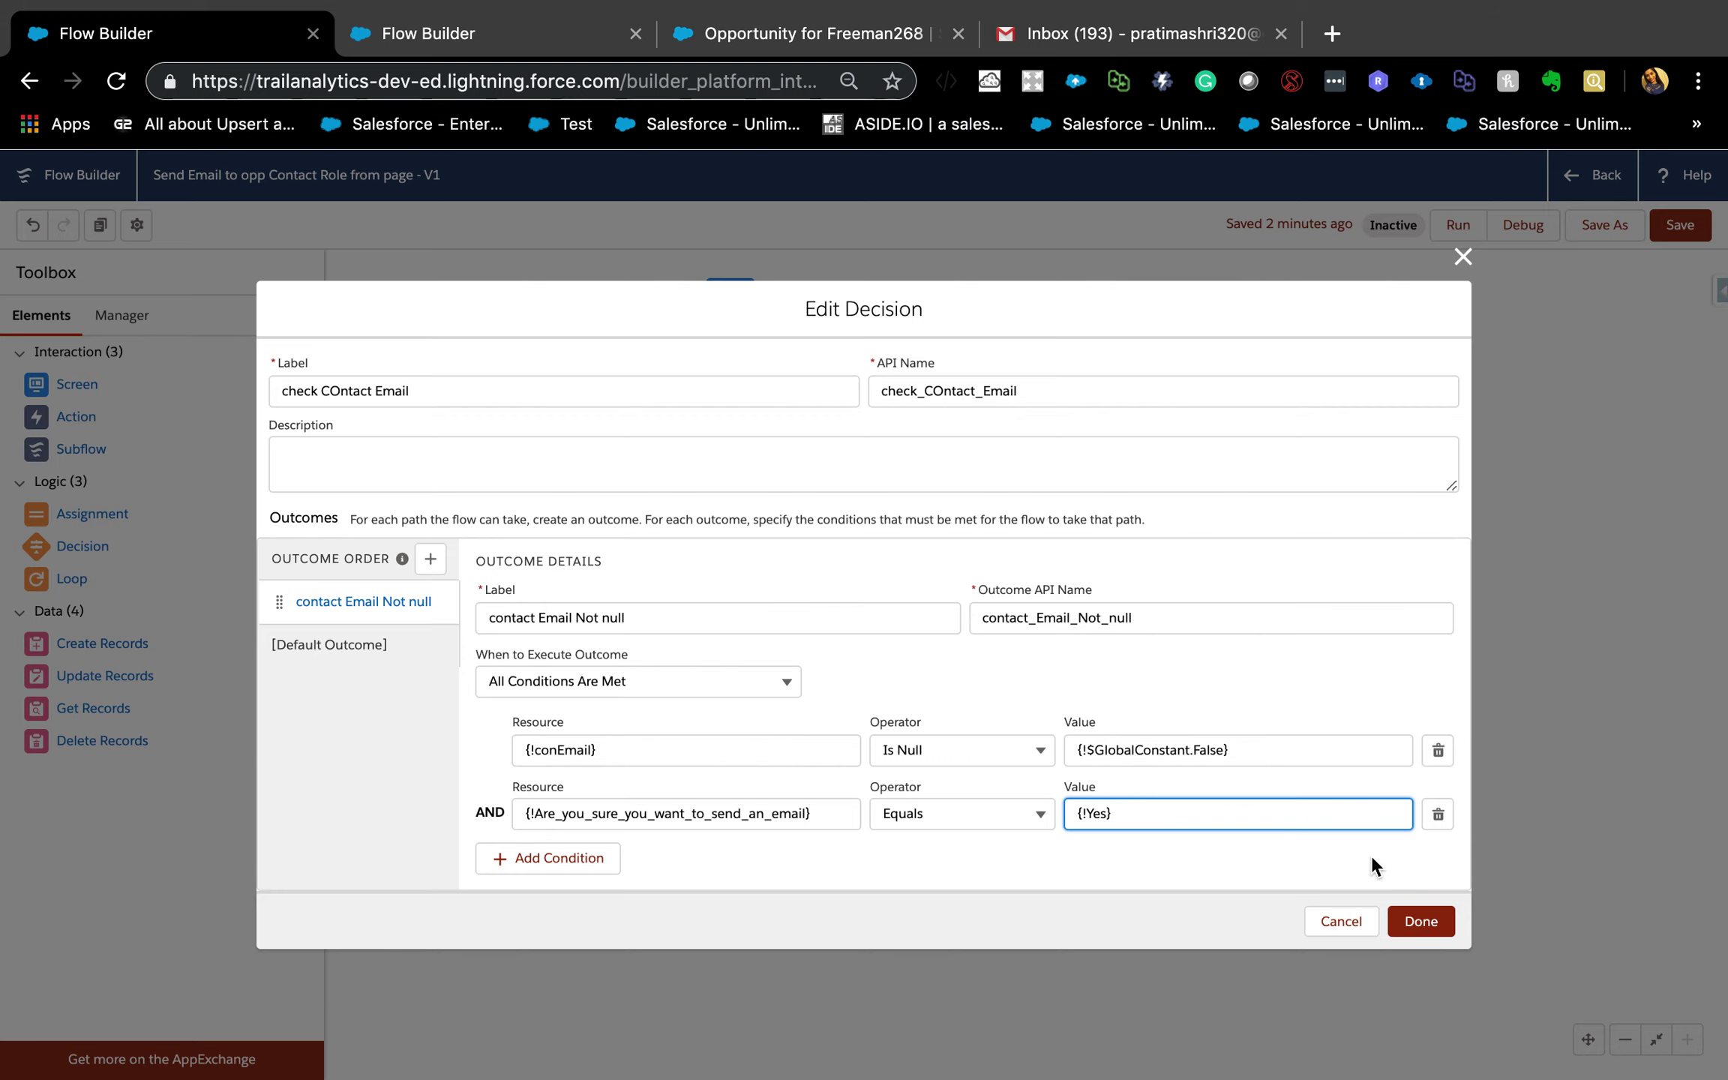
{"action": "left_click", "coordinate": [1425, 923]}
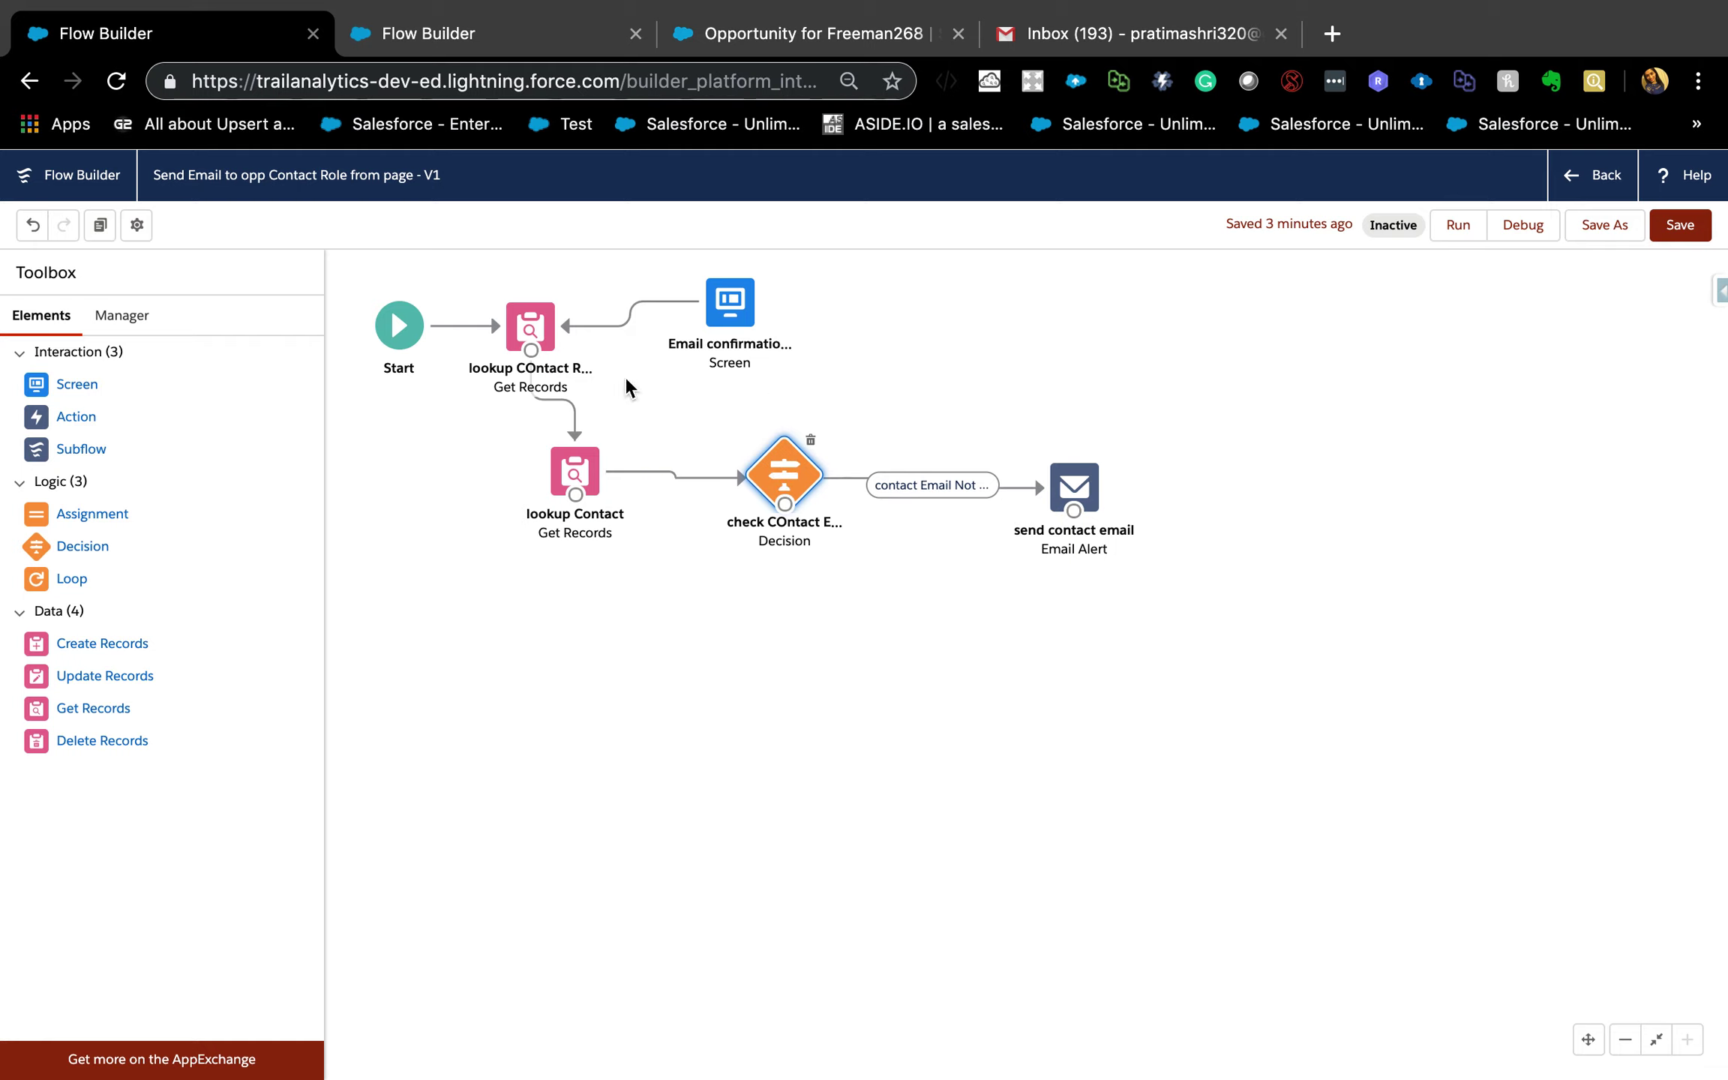
Inspect the Contact Role lookup's filter settings, then switch to the Freeman268 opportunity page.
{"action": "double_click", "coordinate": [528, 339]}
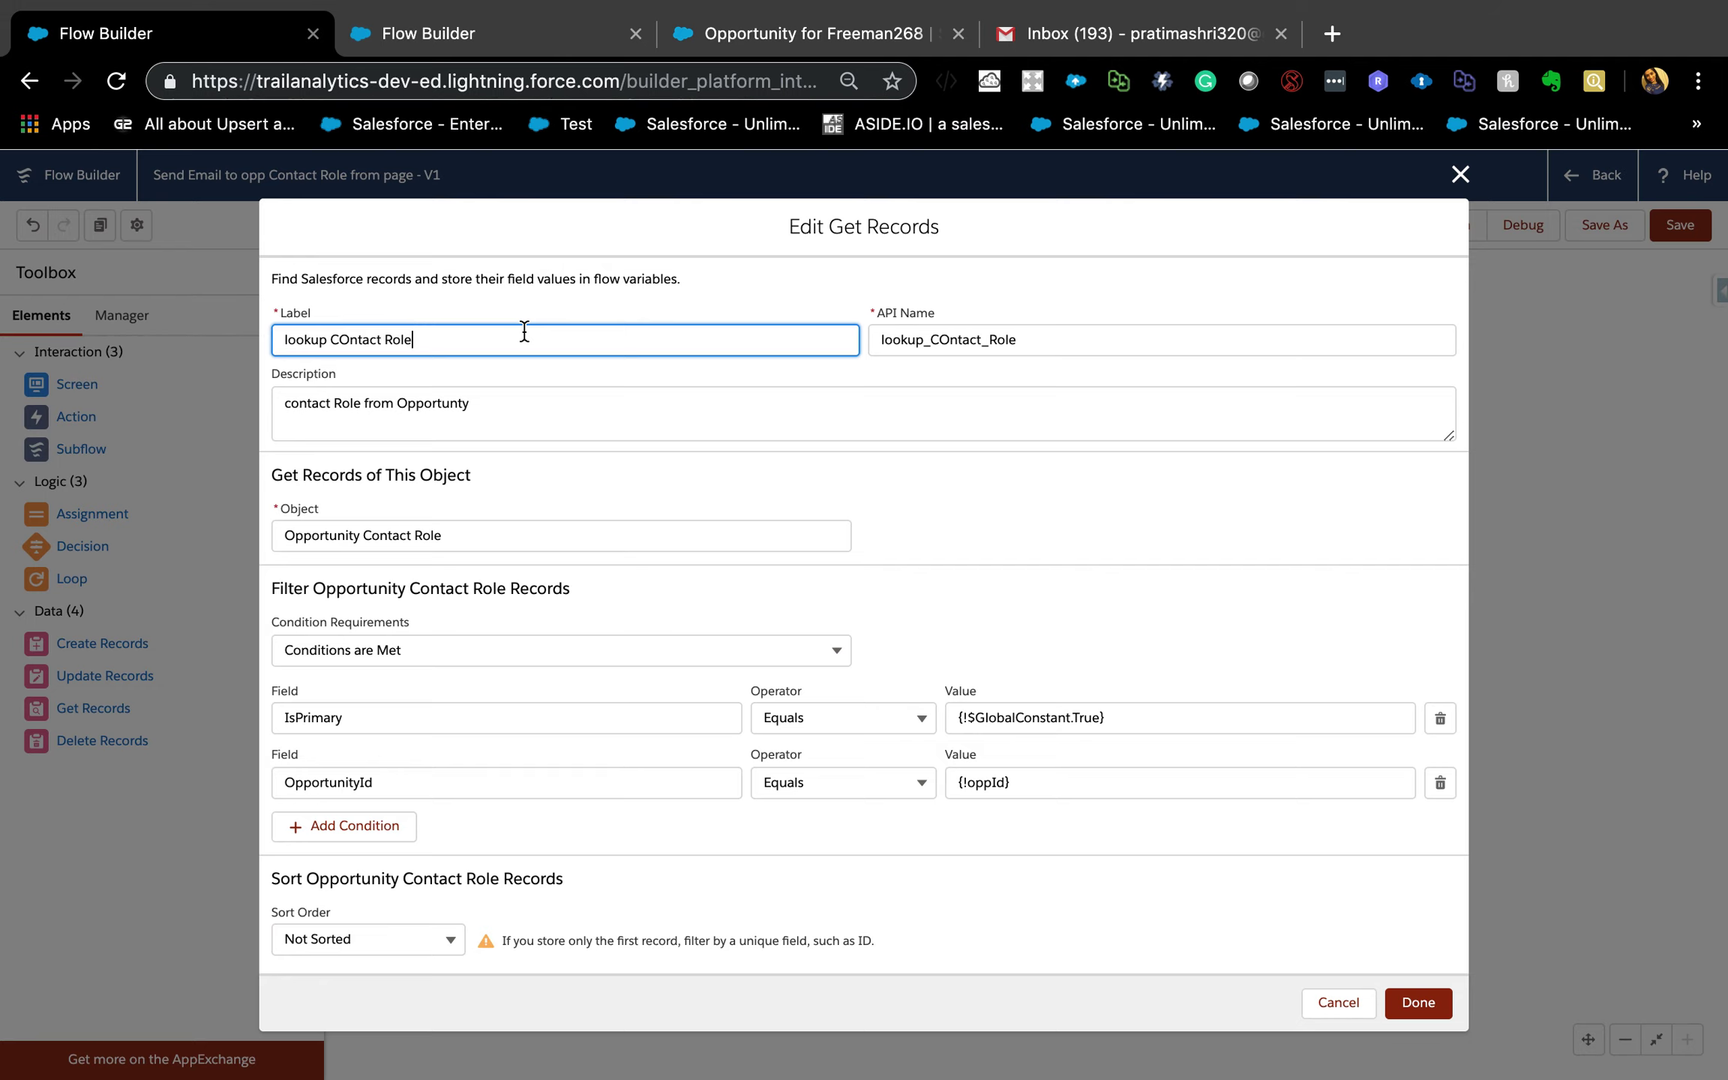
{"action": "scroll", "coordinate": [528, 517], "scroll_direction": "down", "scroll_amount": 2}
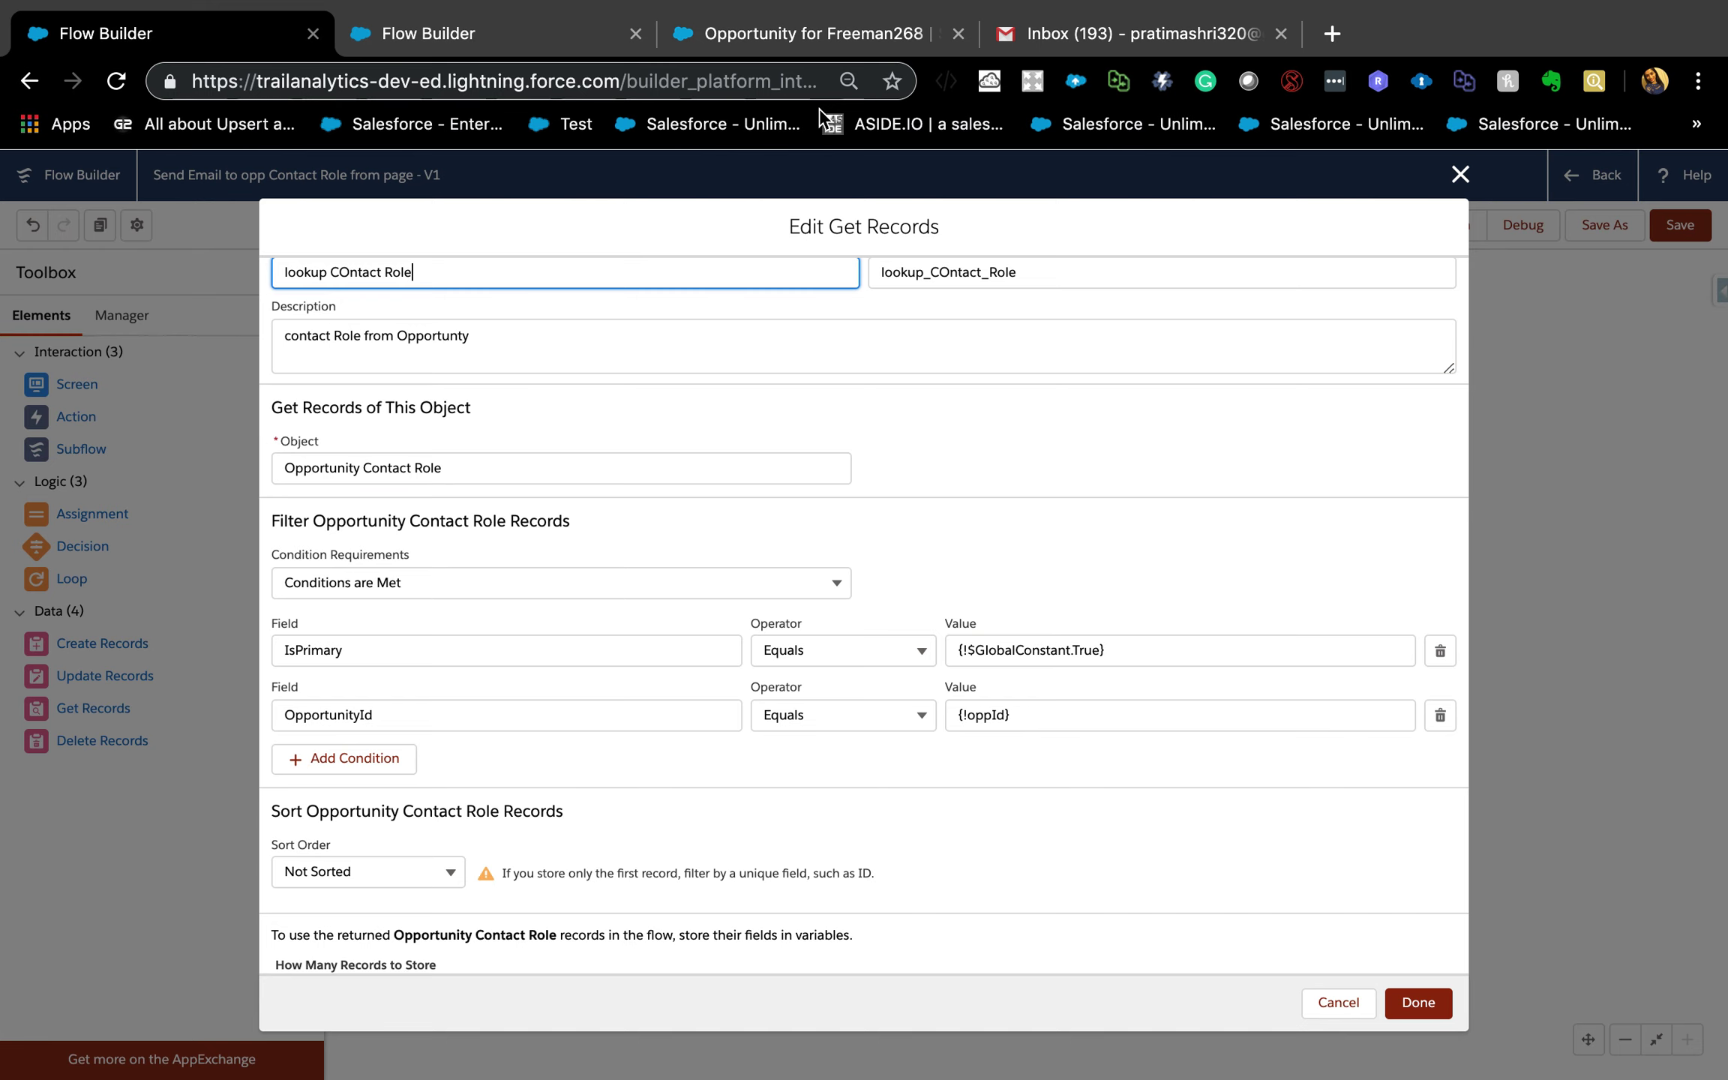
{"action": "left_click", "coordinate": [784, 29]}
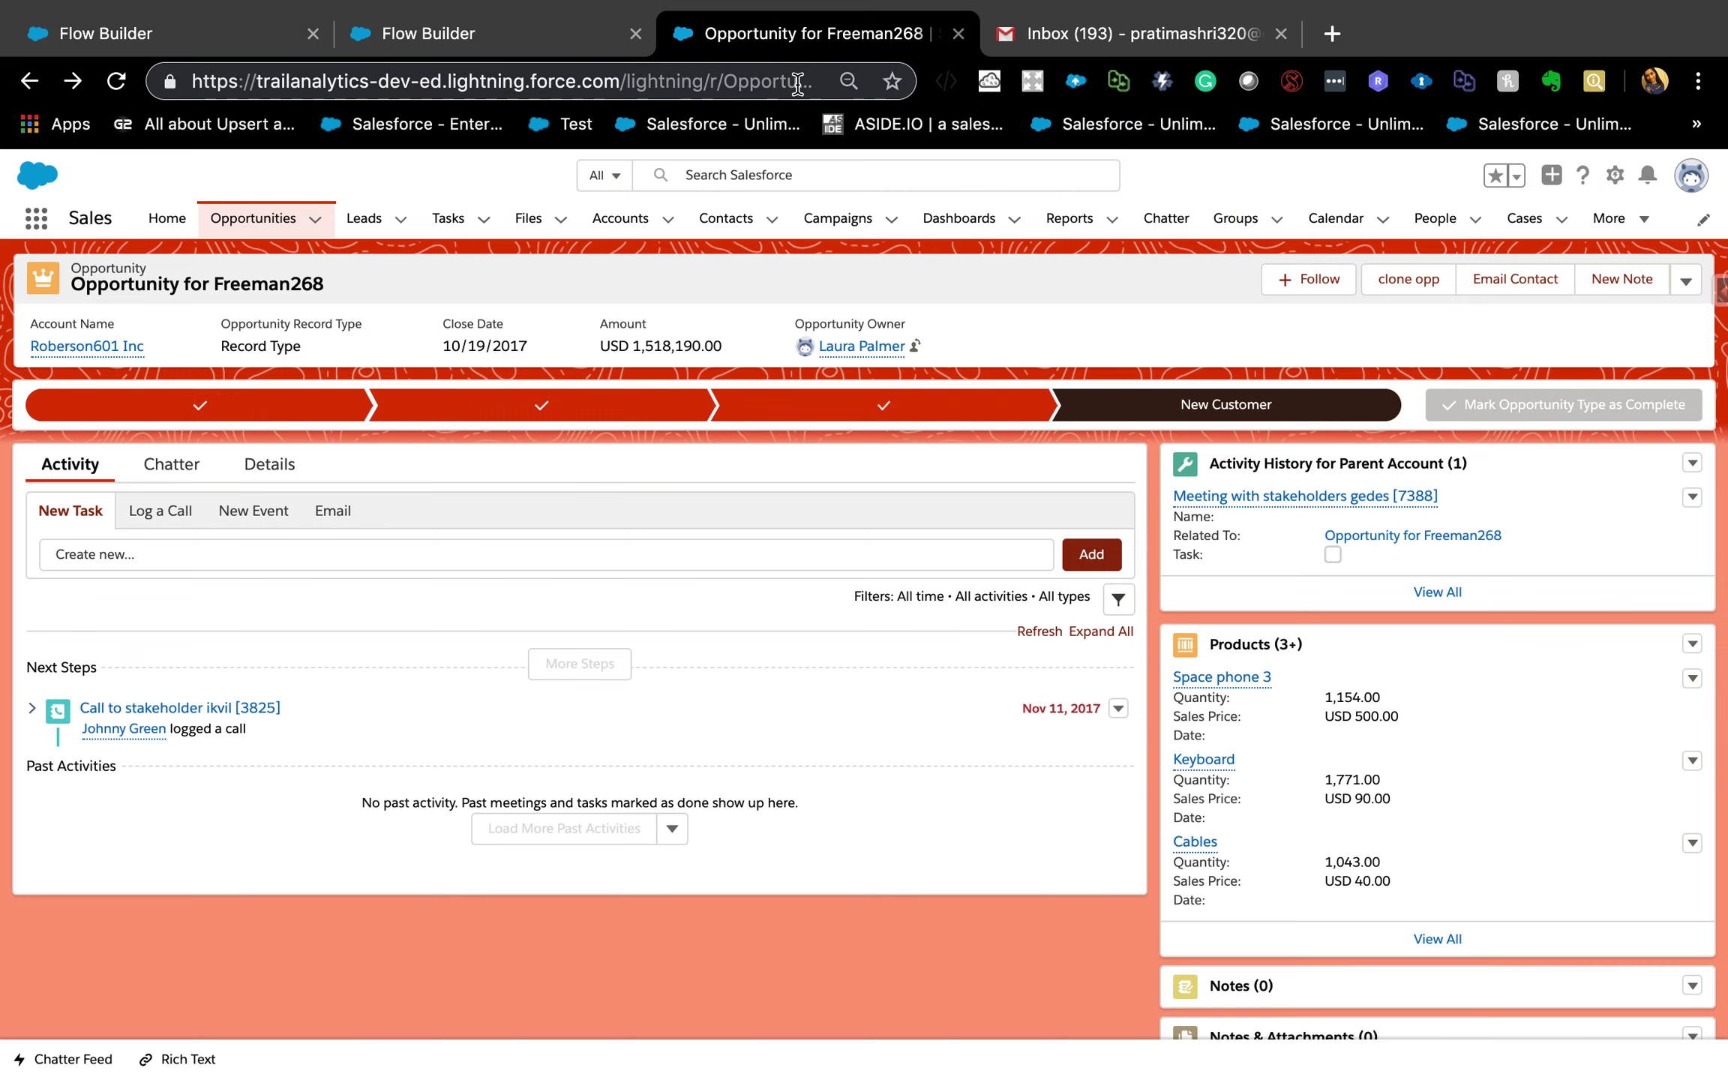
Select the opportunity's record ID in the page URL and return to the Contact Role lookup editor.
{"action": "left_click", "coordinate": [797, 81]}
{"action": "left_click", "coordinate": [803, 93]}
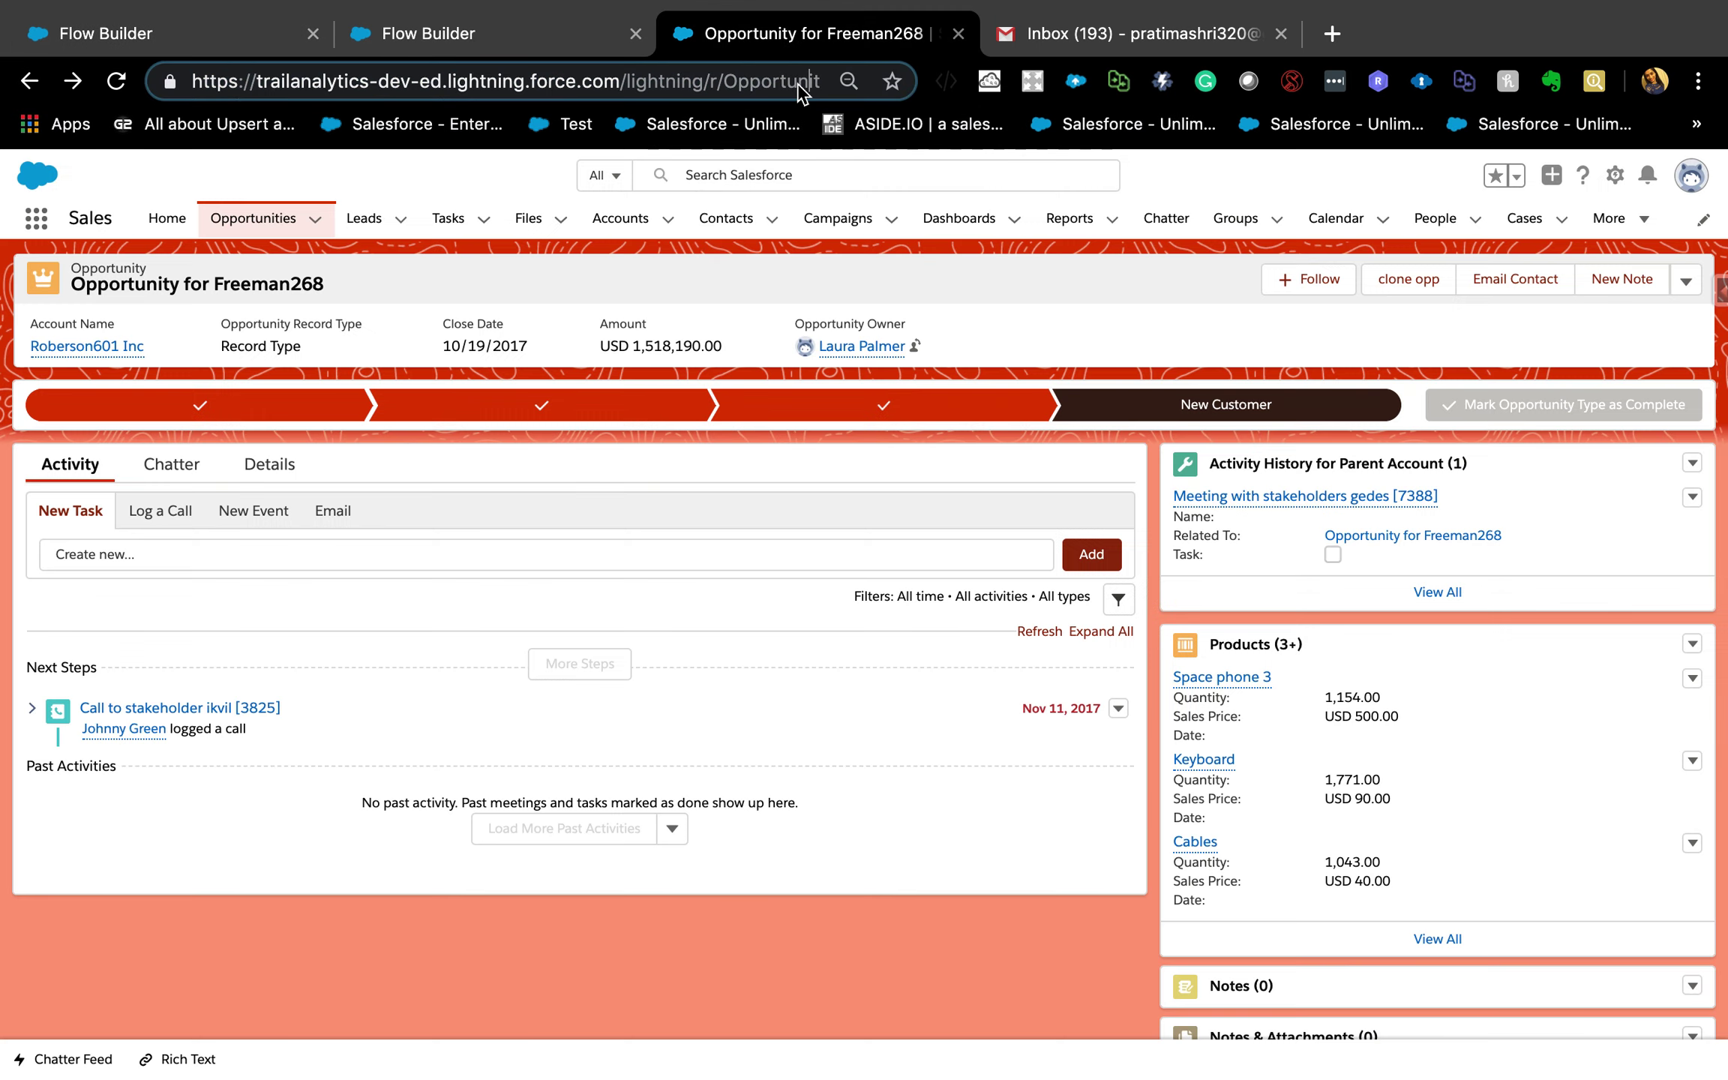
{"action": "key", "text": "Right"}
{"action": "key", "text": "Right"}
{"action": "key", "text": "Right"}
{"action": "key", "text": "Right"}
{"action": "key", "text": "Right"}
{"action": "key", "text": "Right"}
{"action": "key", "text": "Right"}
{"action": "key", "text": "Right"}
{"action": "key", "text": "Right"}
{"action": "key", "text": "Right"}
{"action": "key", "text": "Right"}
{"action": "key", "text": "Right"}
{"action": "key", "text": "Right"}
{"action": "key", "text": "Right"}
{"action": "key", "text": "Right"}
{"action": "key", "text": "Right"}
{"action": "key", "text": "Right"}
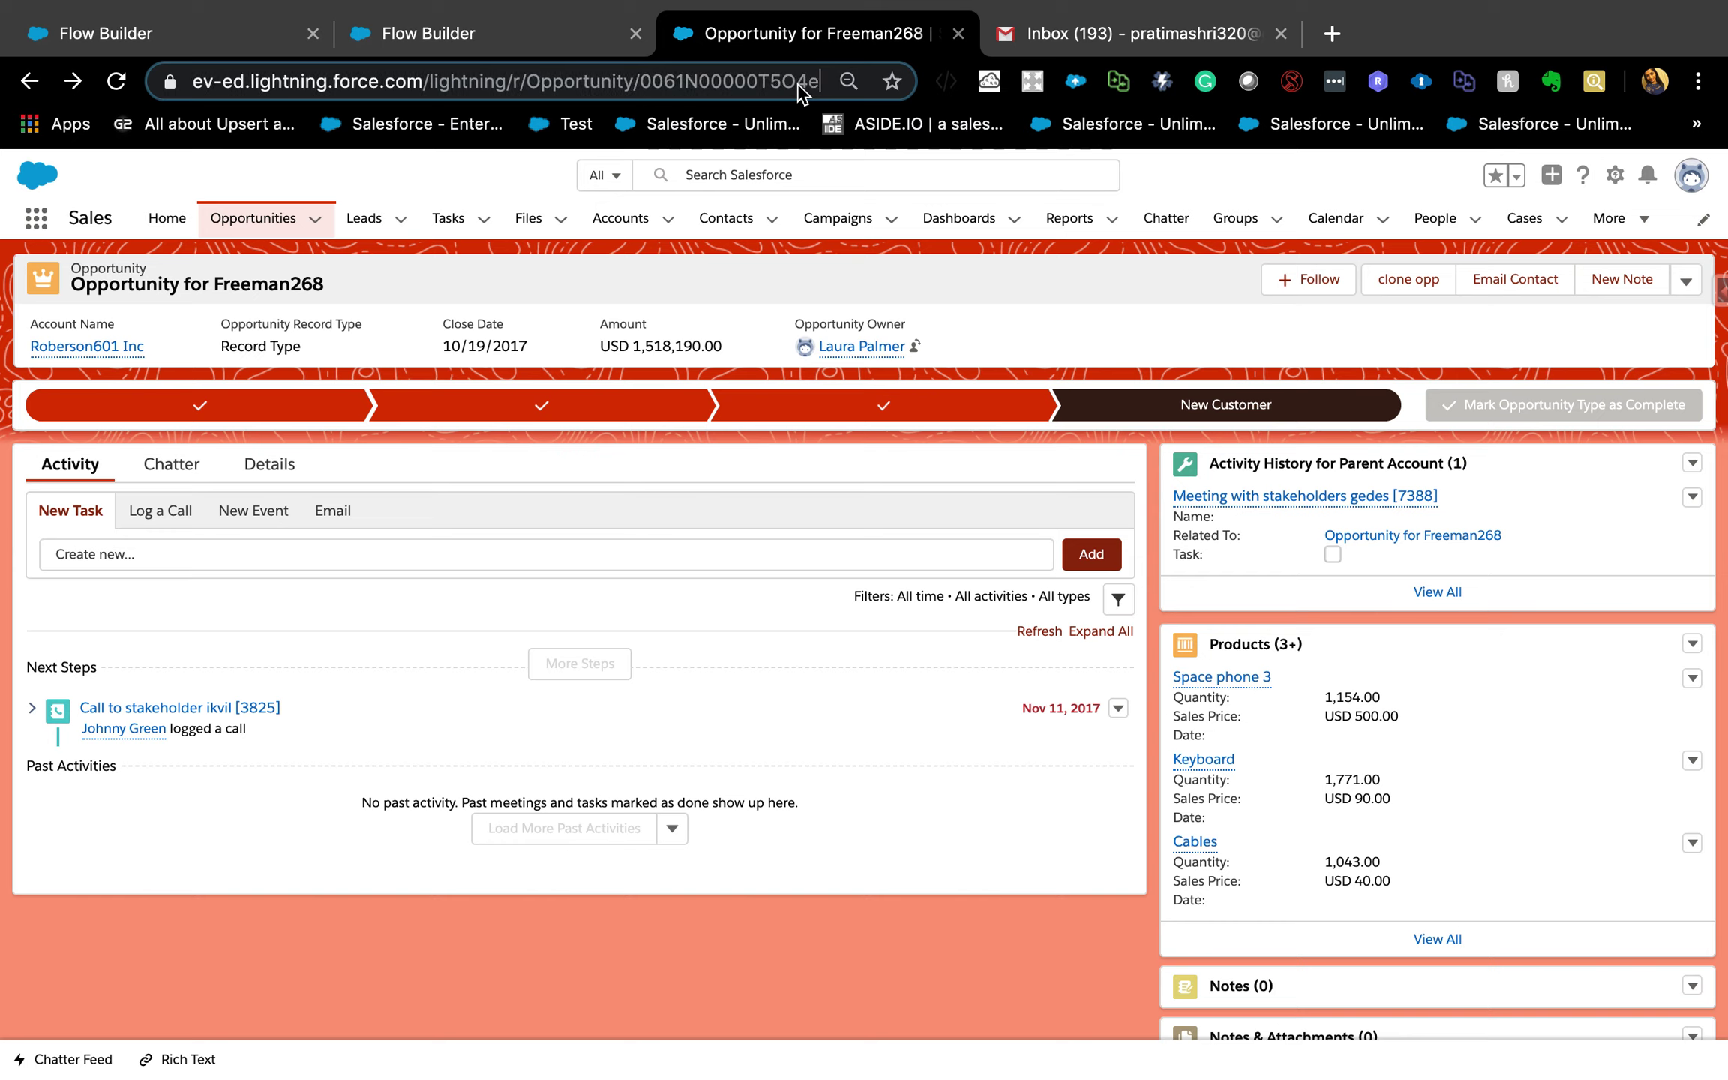
{"action": "key", "text": "End"}
{"action": "double_click", "coordinate": [750, 73]}
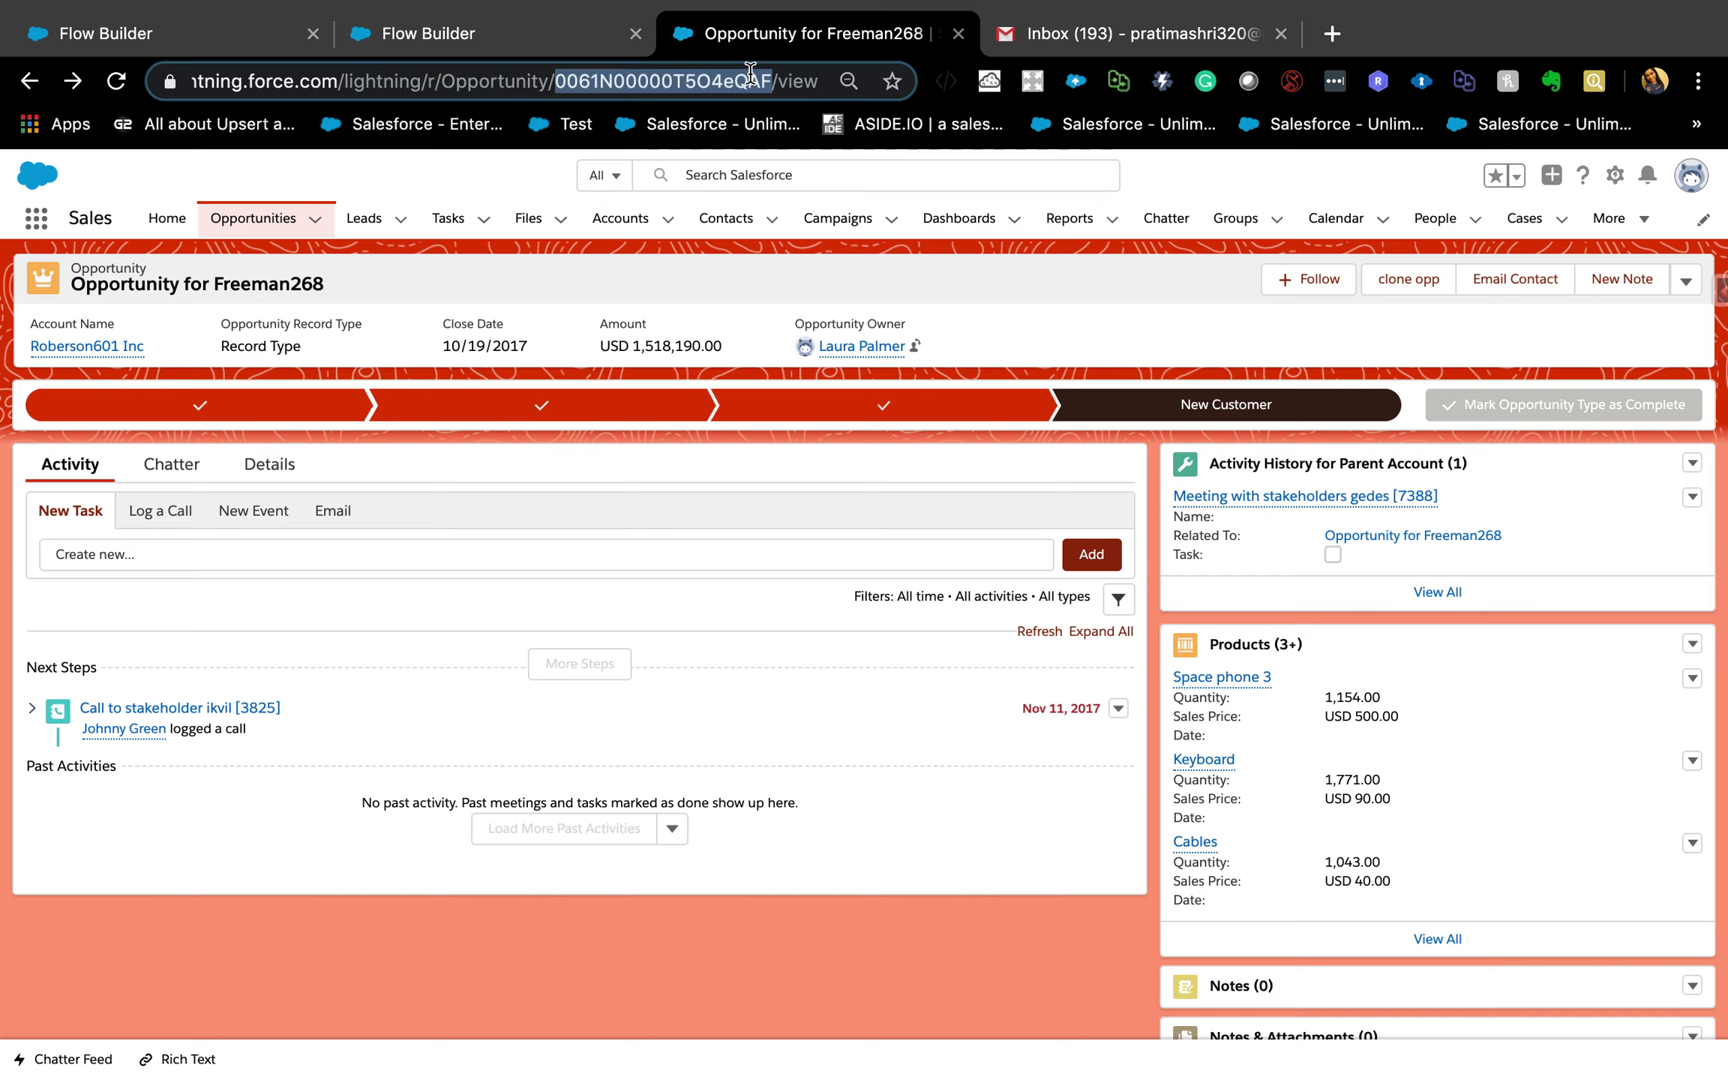
{"action": "left_click", "coordinate": [229, 41]}
Clear the oppId filter value and create a Text variable recordId, available for input.
{"action": "left_click", "coordinate": [1076, 724]}
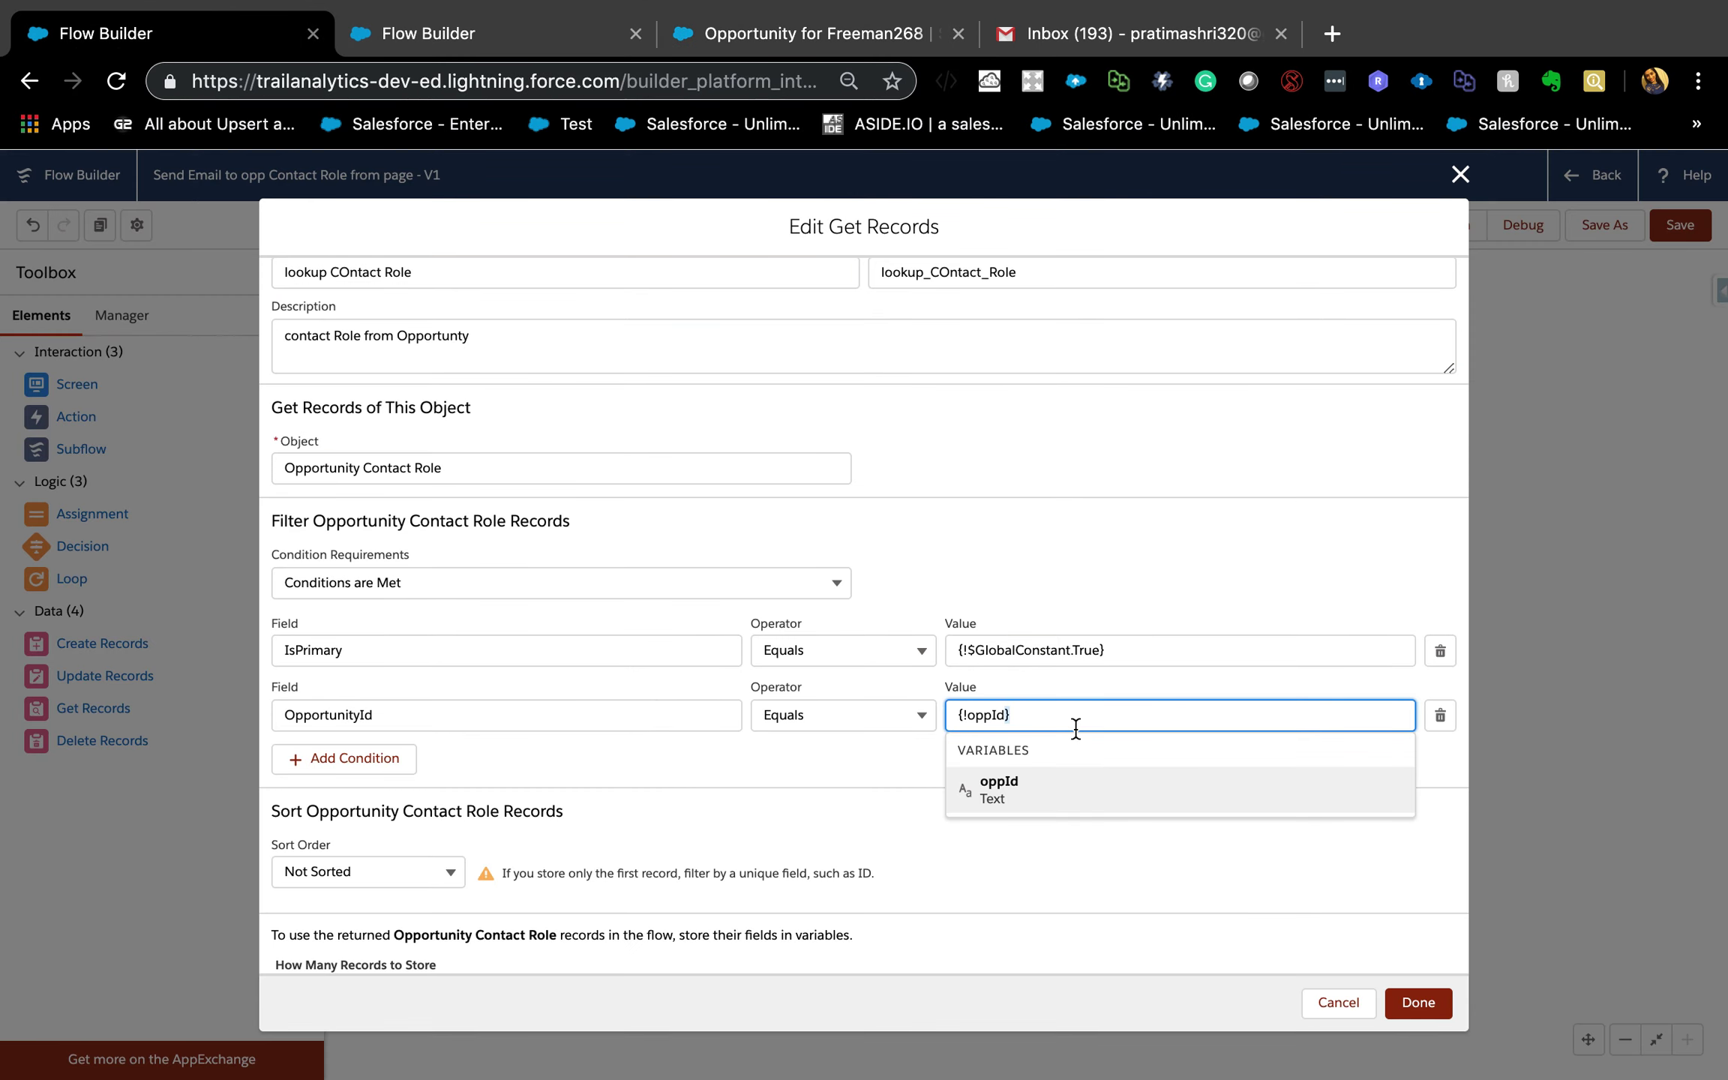
{"action": "key", "text": "BackSpace"}
{"action": "key", "text": "BackSpace"}
{"action": "key", "text": "BackSpace"}
{"action": "key", "text": "BackSpace"}
{"action": "key", "text": "BackSpace"}
{"action": "key", "text": "BackSpace"}
{"action": "key", "text": "BackSpace"}
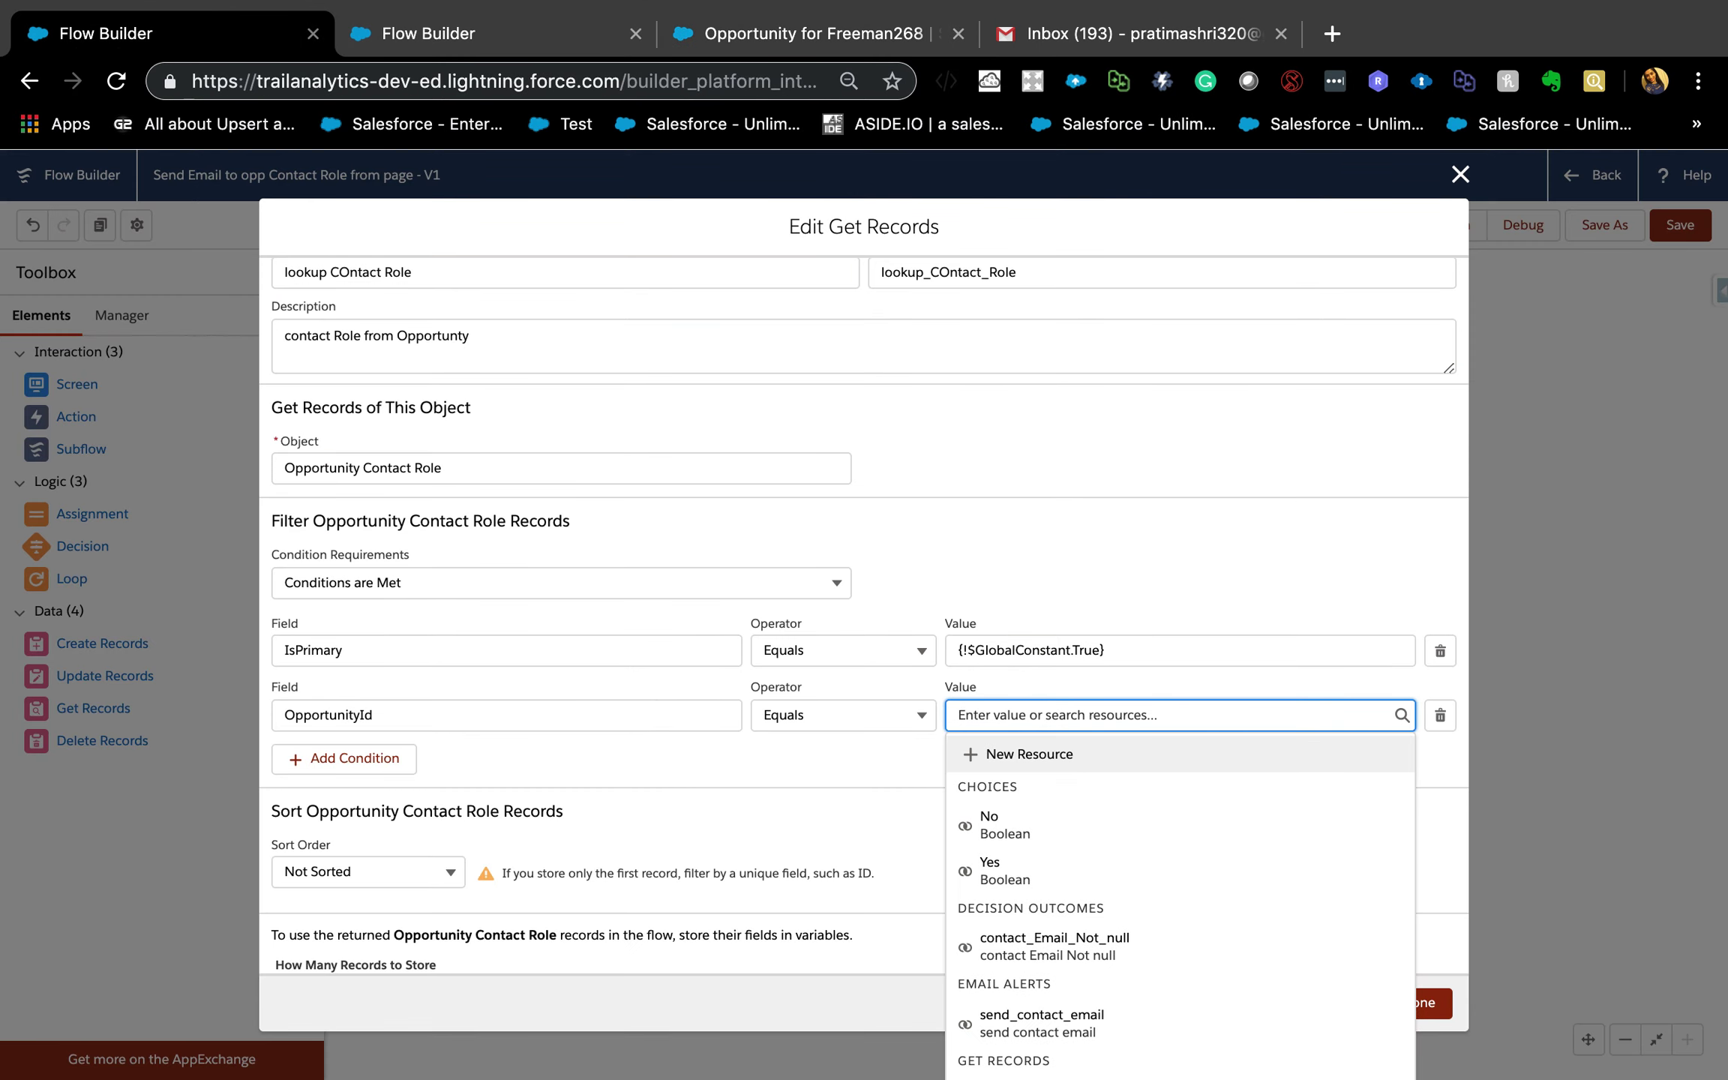
{"action": "left_click", "coordinate": [1016, 752]}
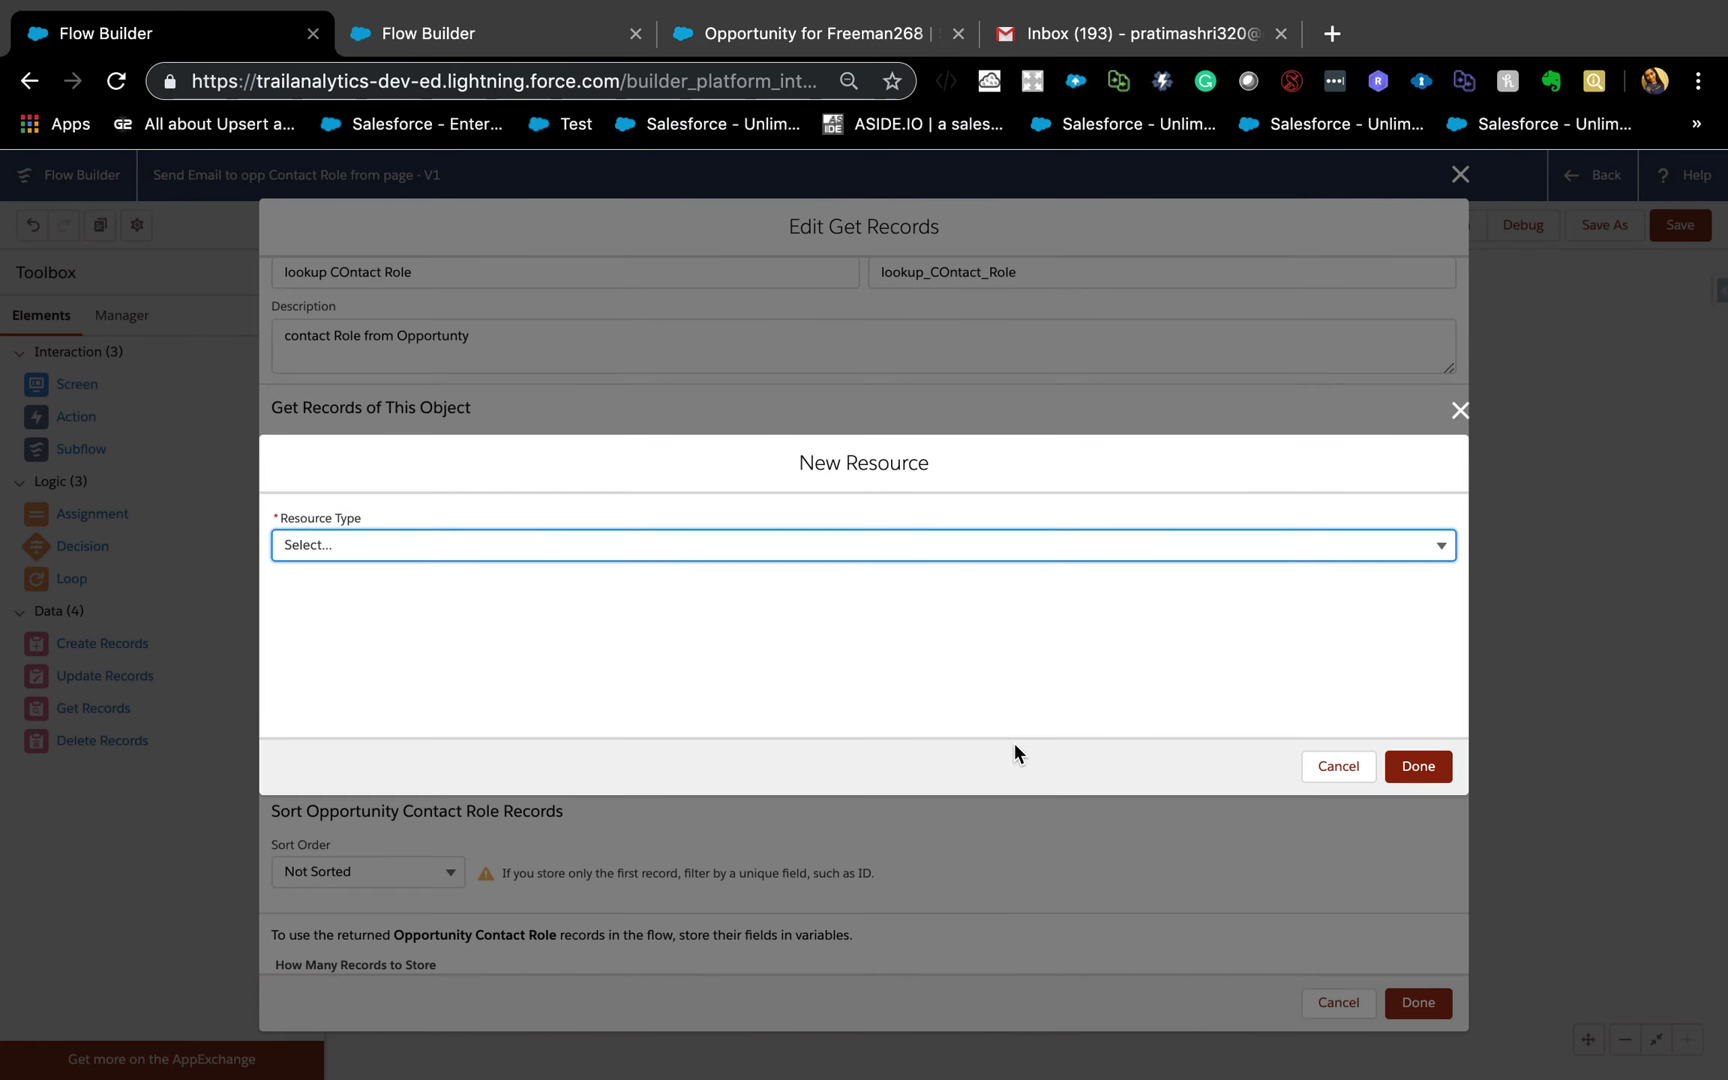
{"action": "left_click", "coordinate": [896, 546]}
{"action": "left_click", "coordinate": [759, 585]}
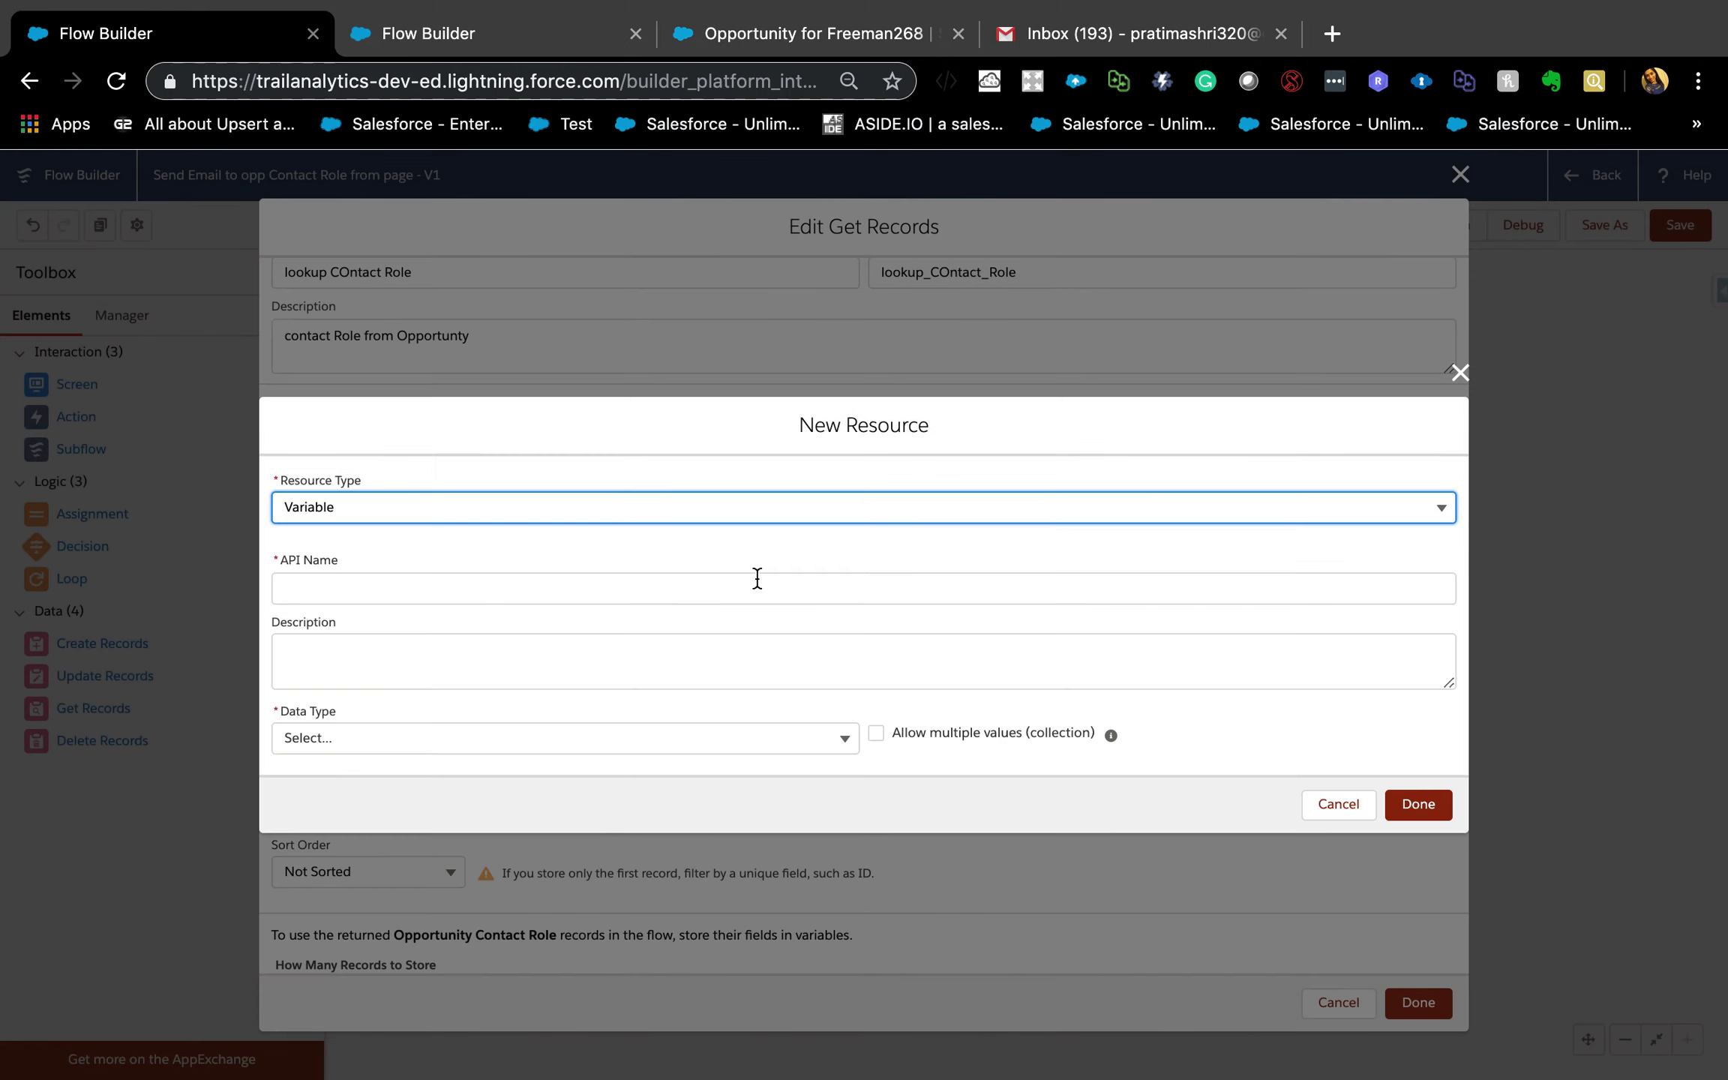
{"action": "left_click", "coordinate": [704, 581]}
{"action": "type", "text": "recordId"}
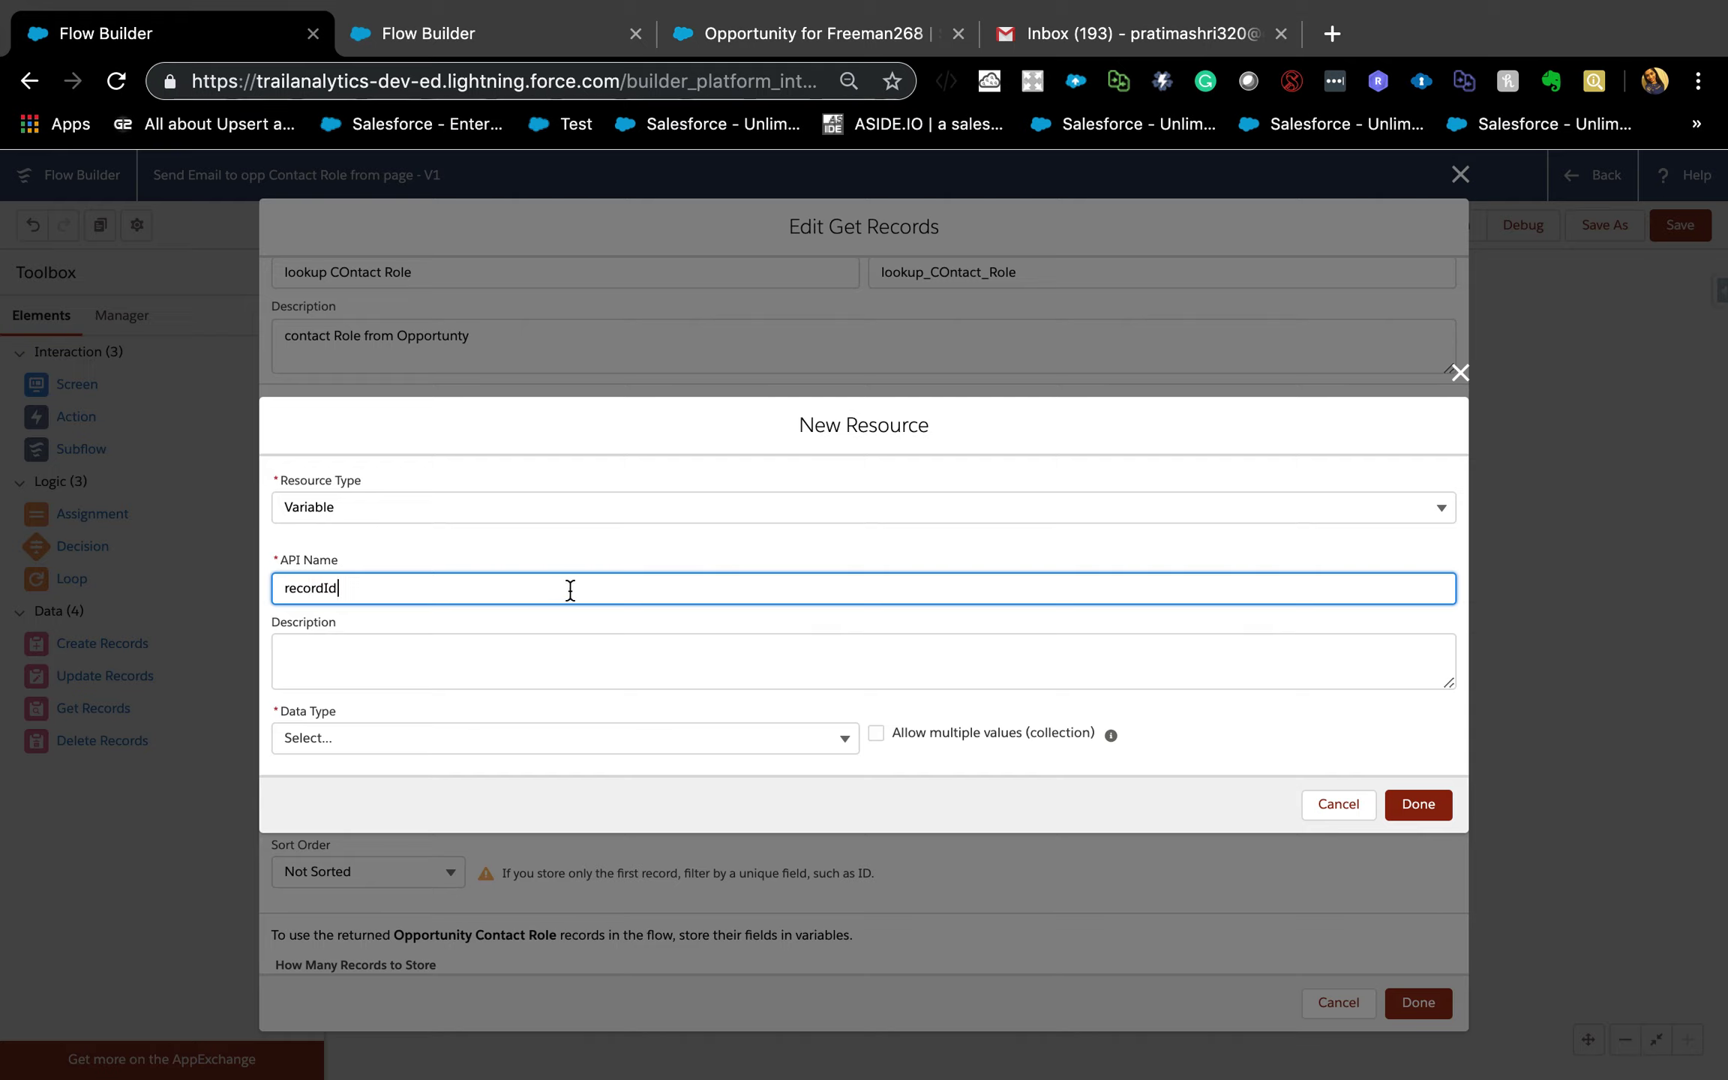
{"action": "left_click", "coordinate": [525, 737]}
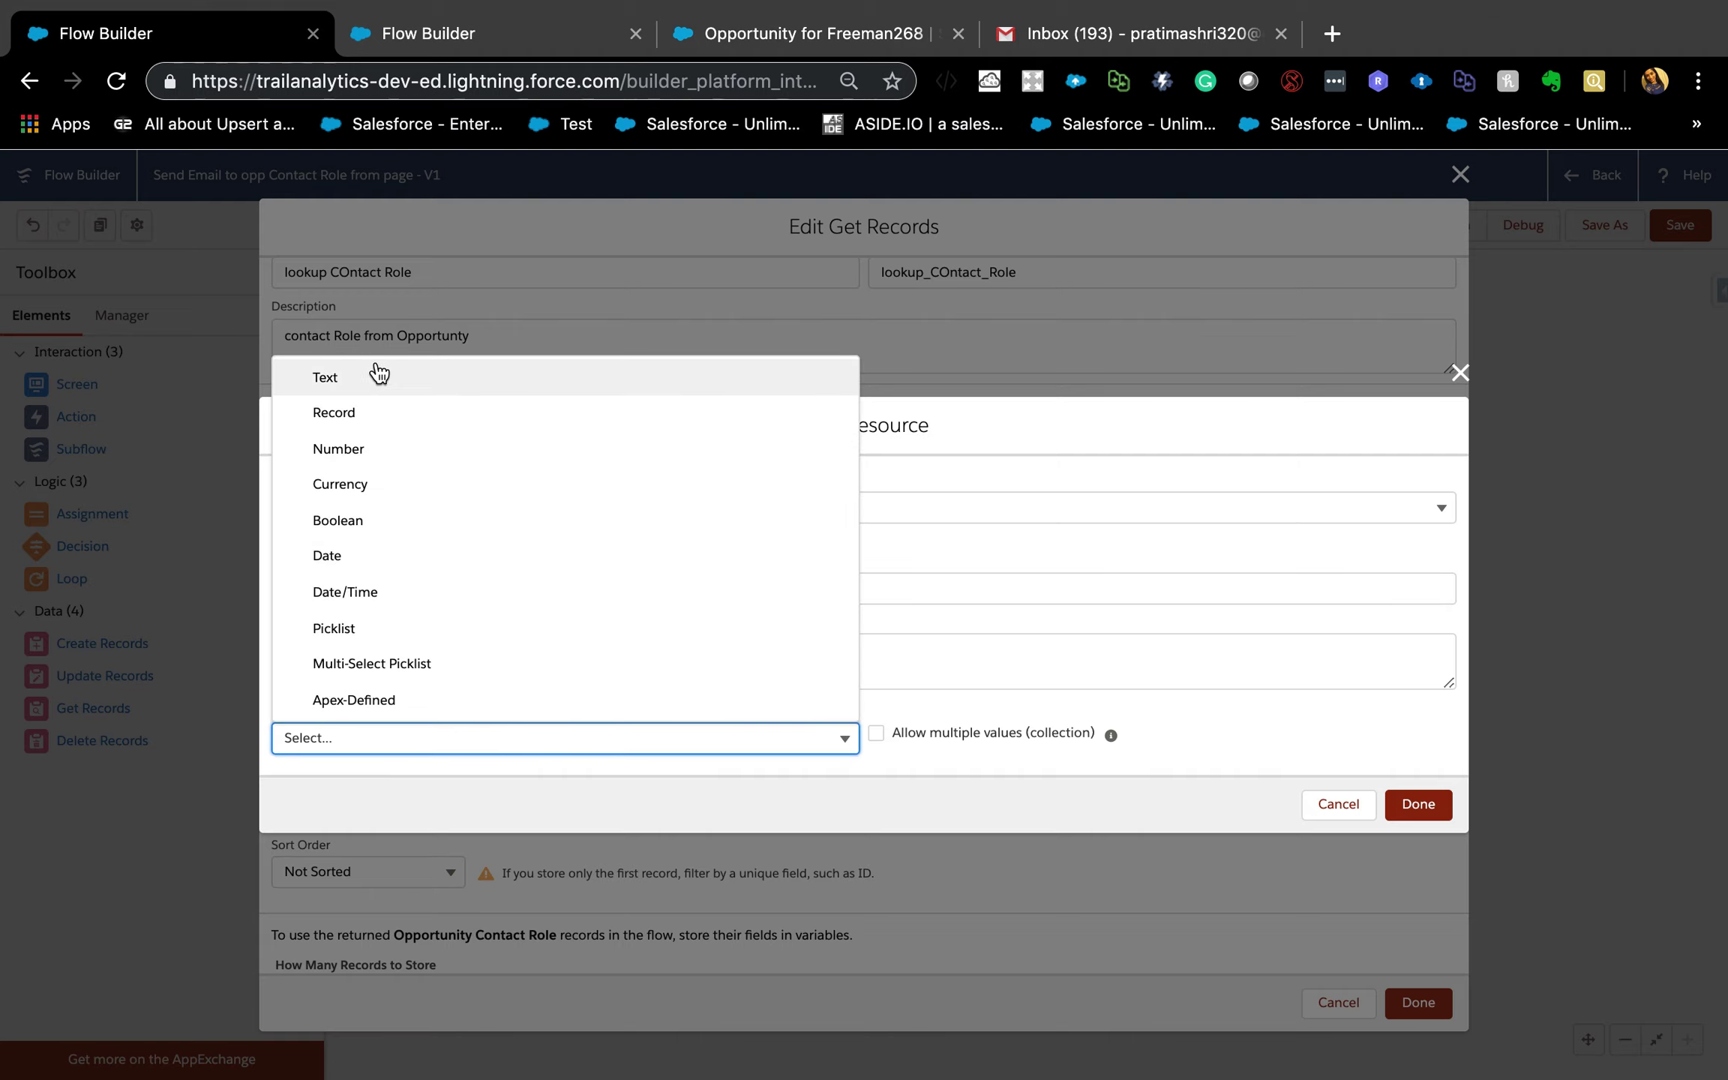
{"action": "left_click", "coordinate": [432, 377]}
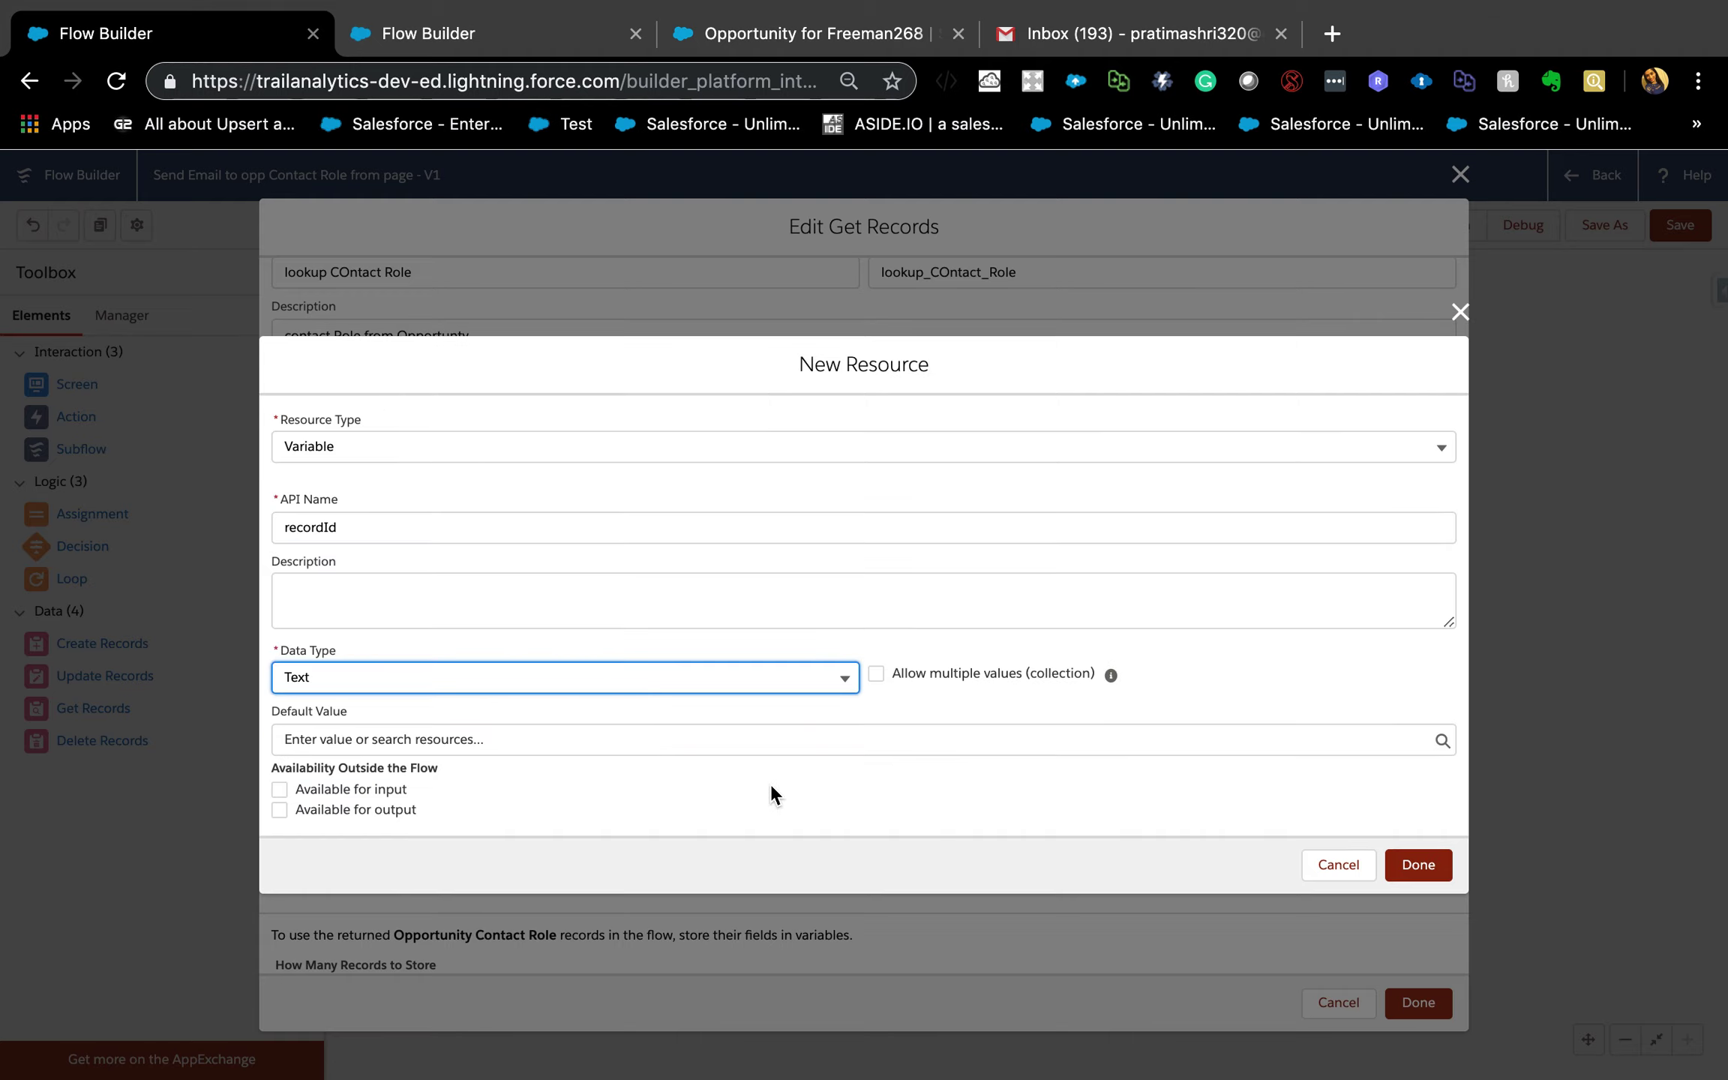
{"action": "left_click", "coordinate": [279, 789]}
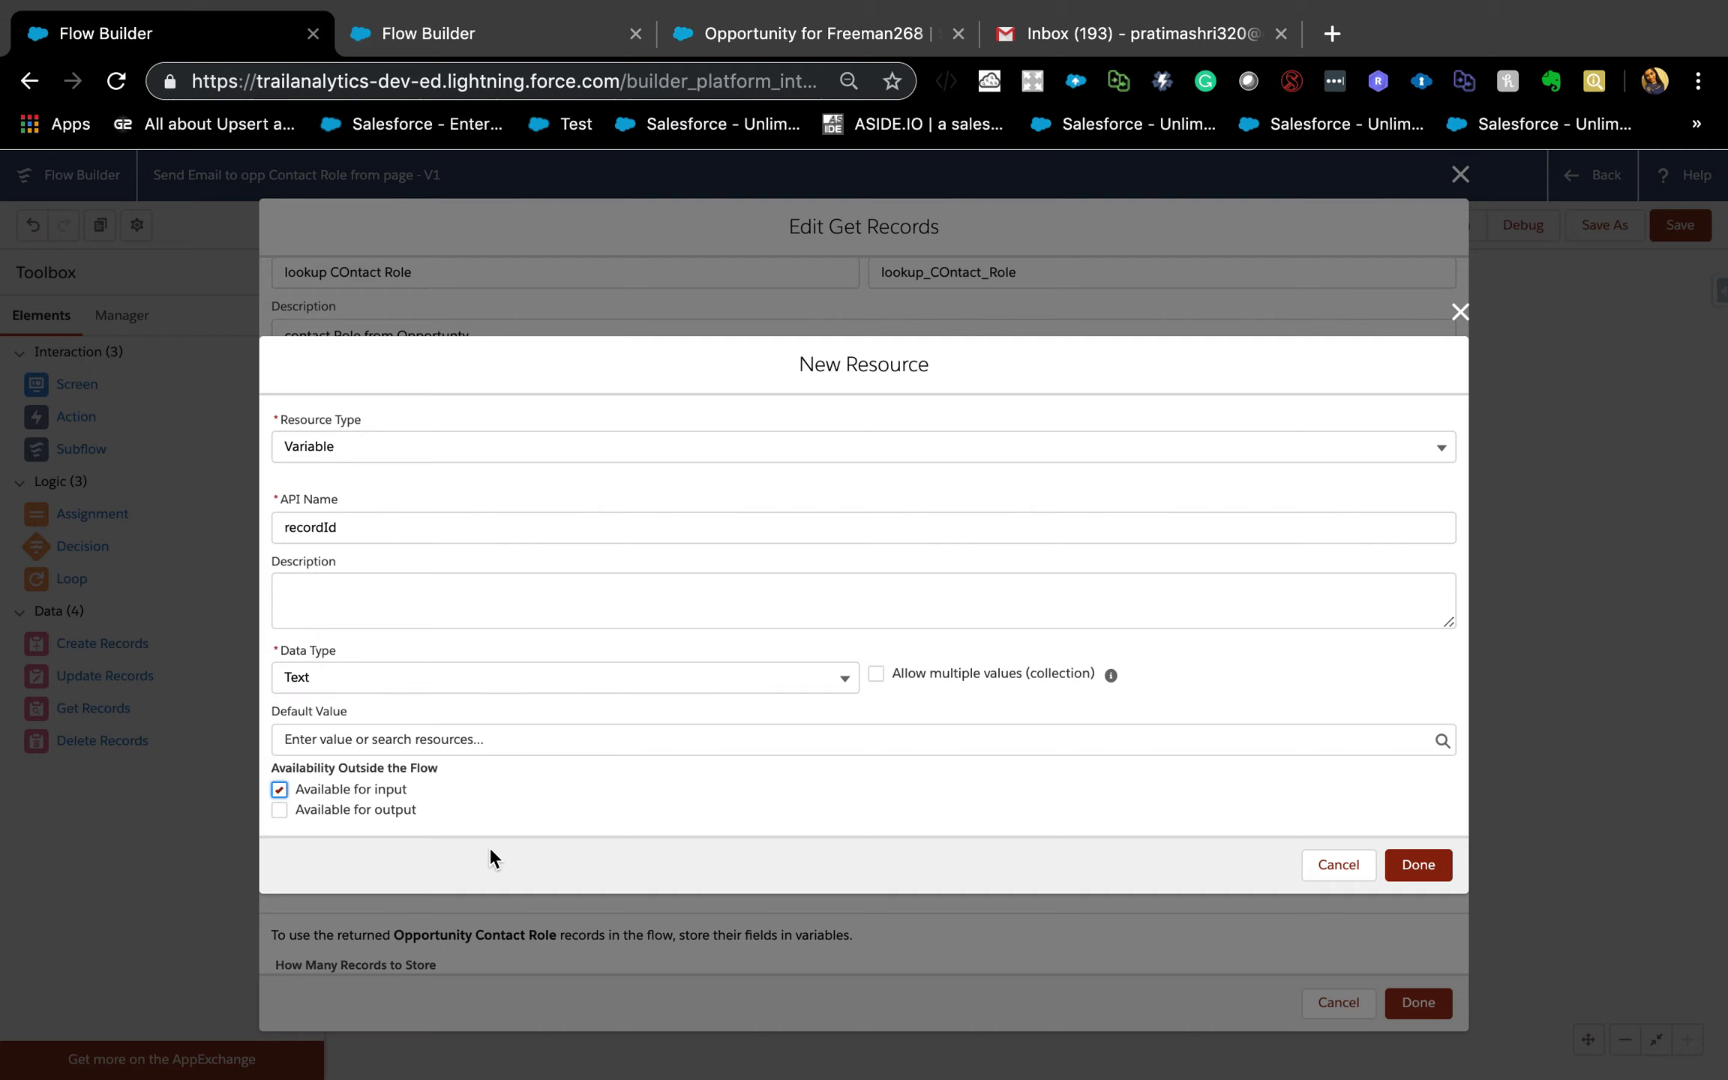
{"action": "left_click", "coordinate": [1424, 866]}
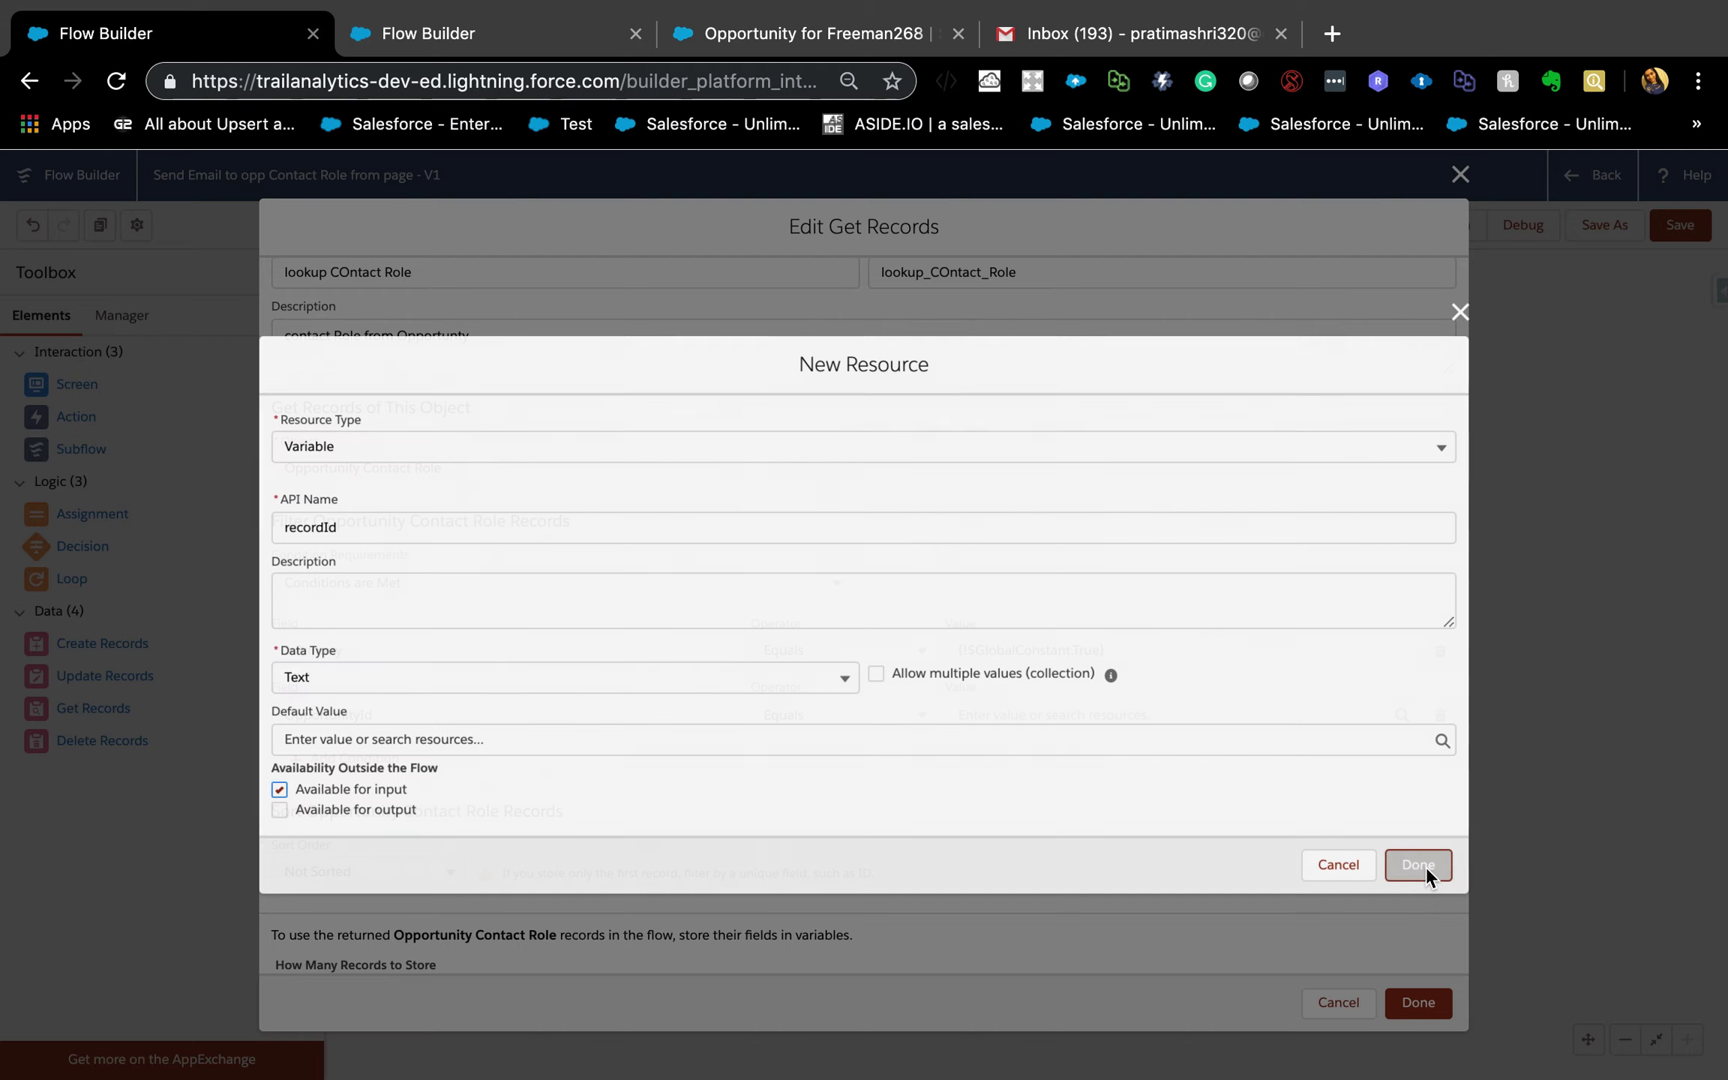
{"action": "left_click", "coordinate": [1185, 718]}
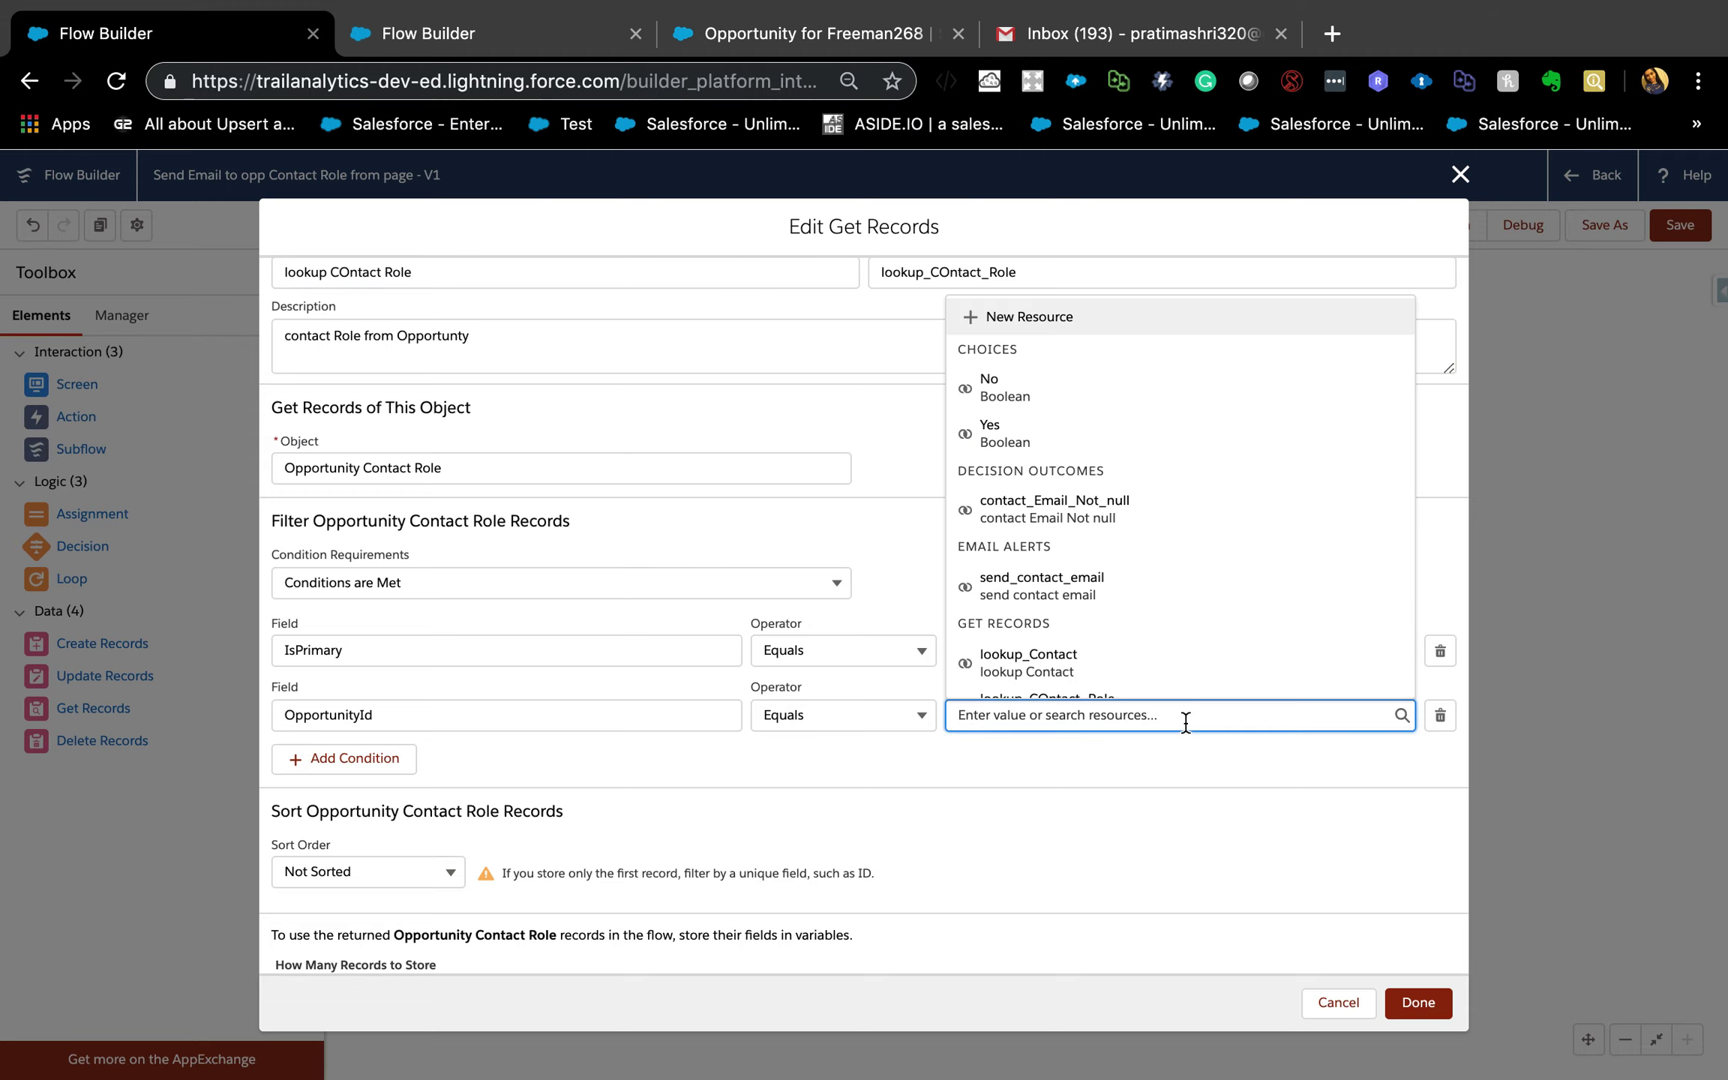
Set the OpportunityId filter value to {!recordId}, confirm the lookup, and save the flow.
{"action": "type", "text": "reco"}
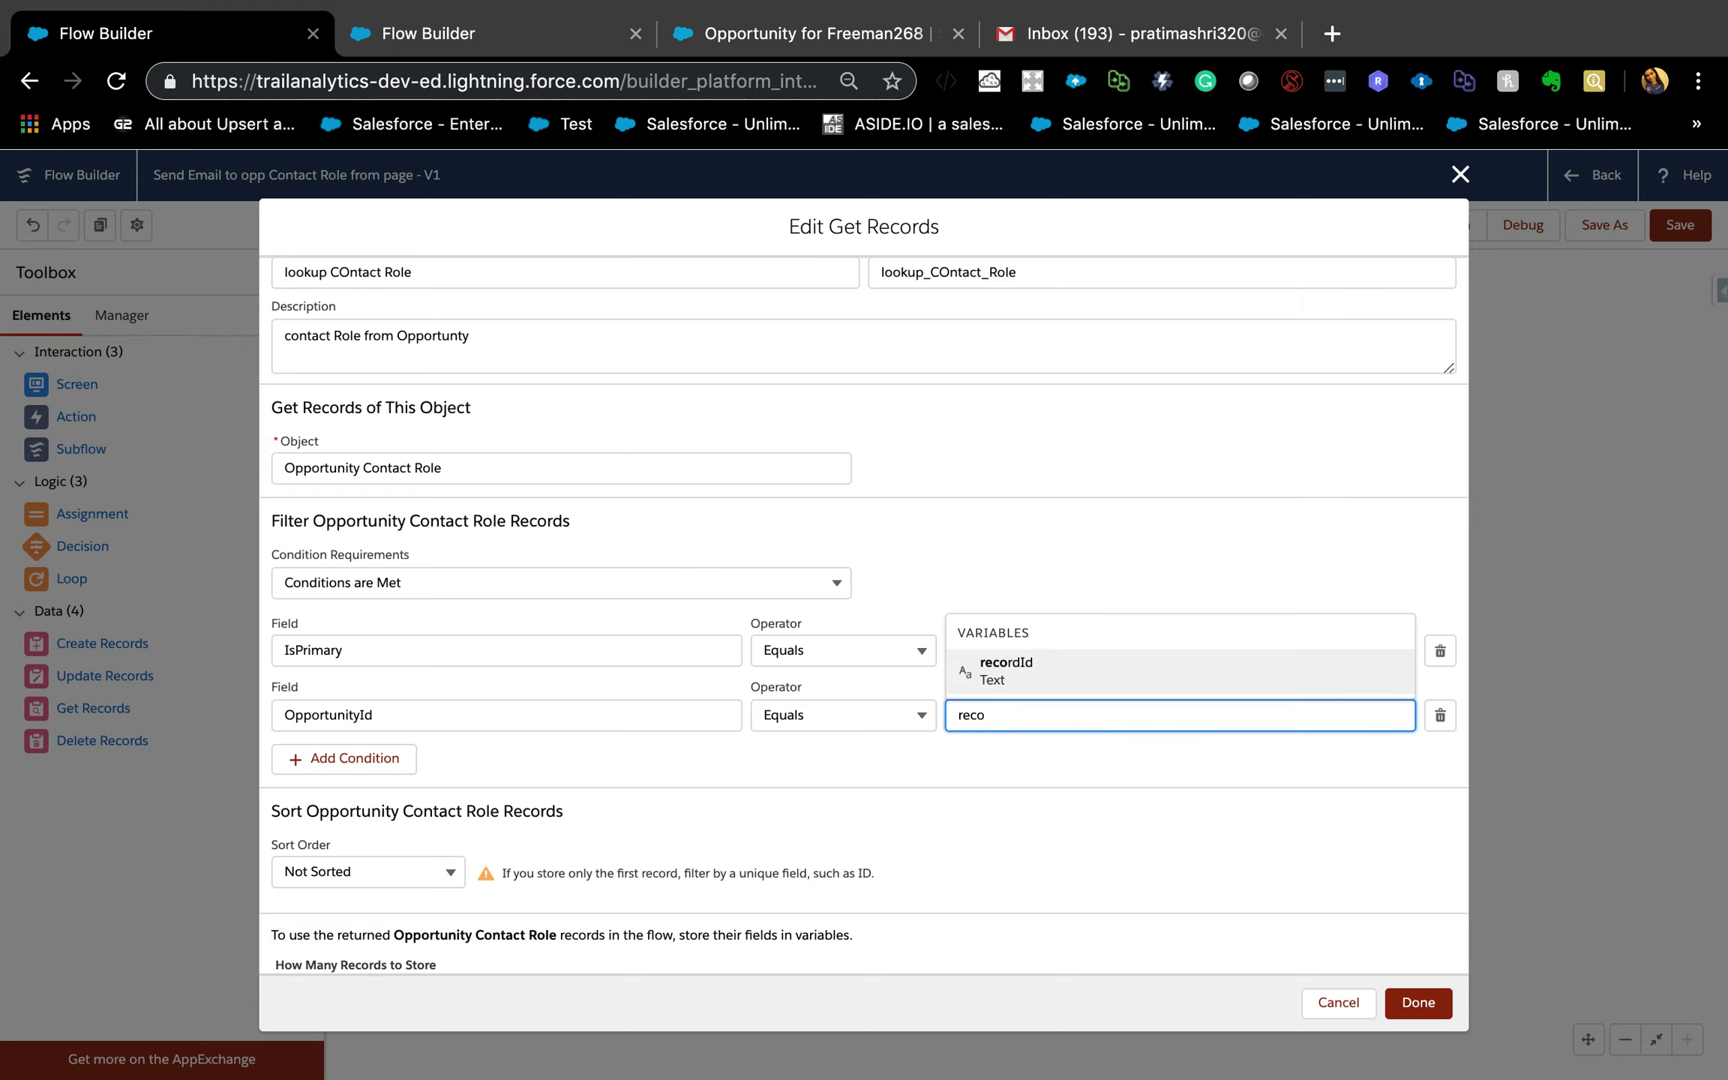
{"action": "left_click", "coordinate": [1139, 689]}
{"action": "scroll", "coordinate": [1140, 768], "scroll_direction": "down", "scroll_amount": 5}
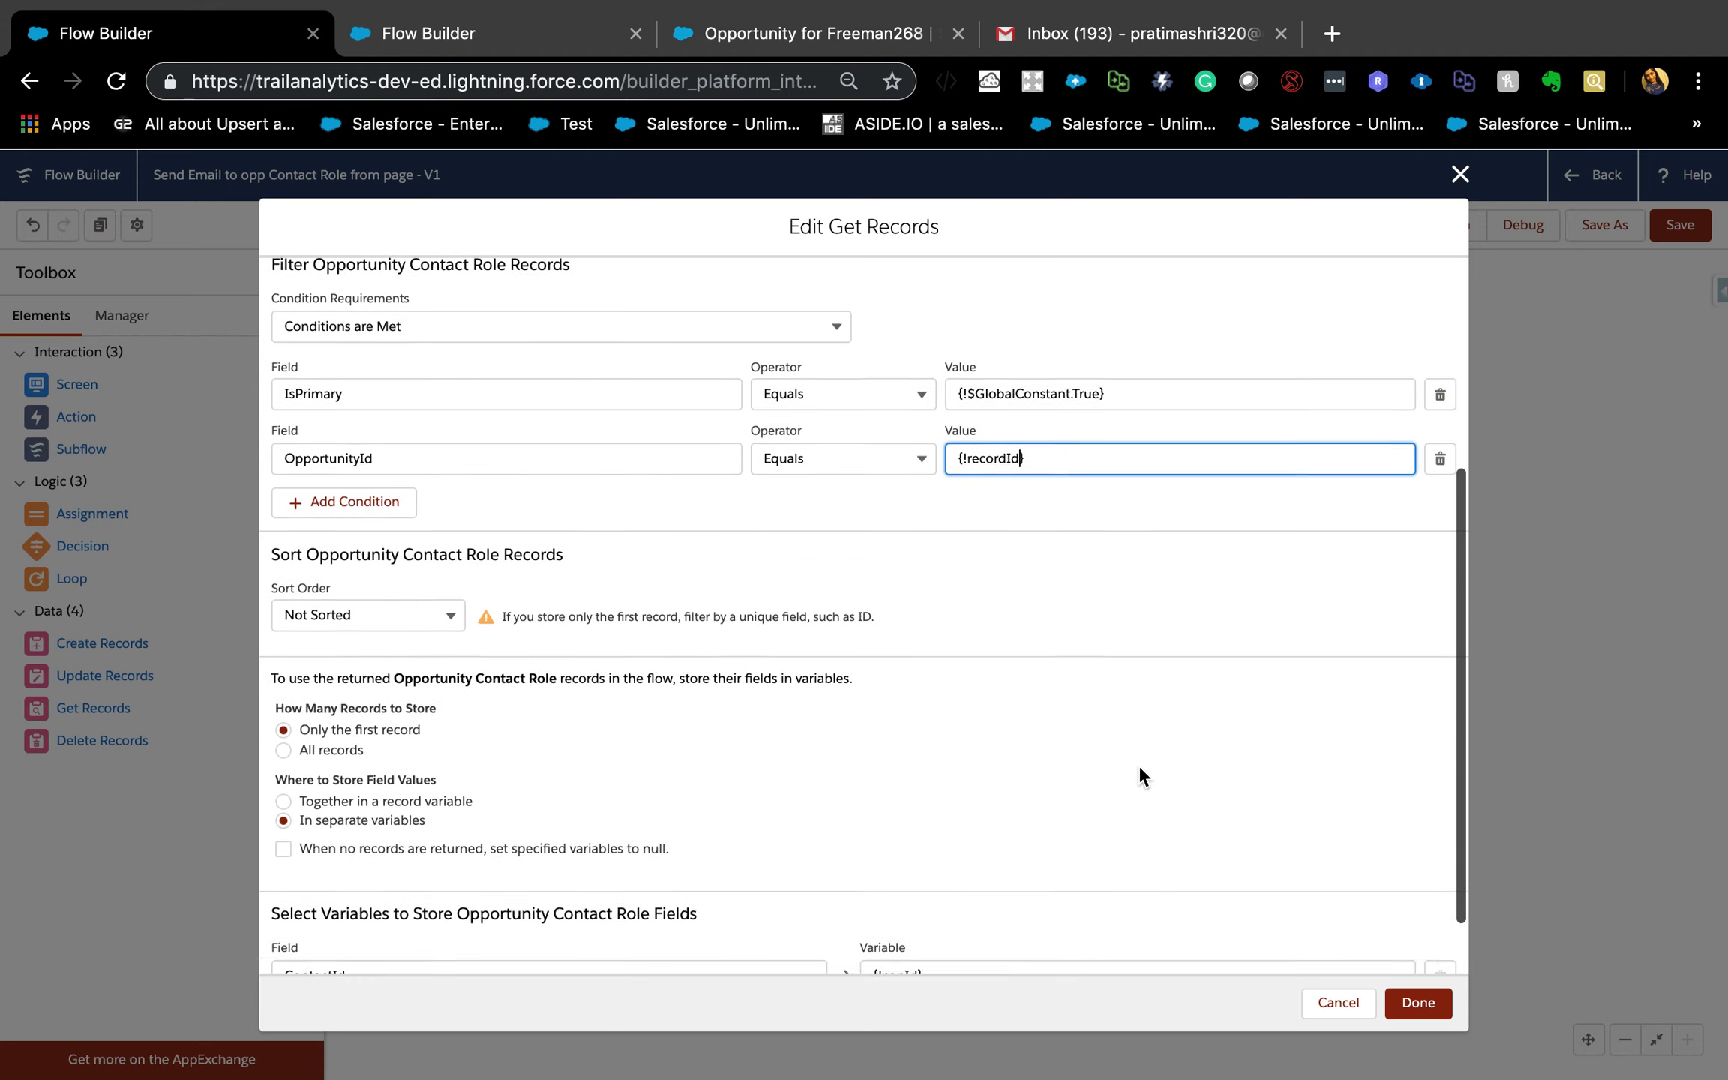
{"action": "scroll", "coordinate": [1137, 766], "scroll_direction": "up", "scroll_amount": 4}
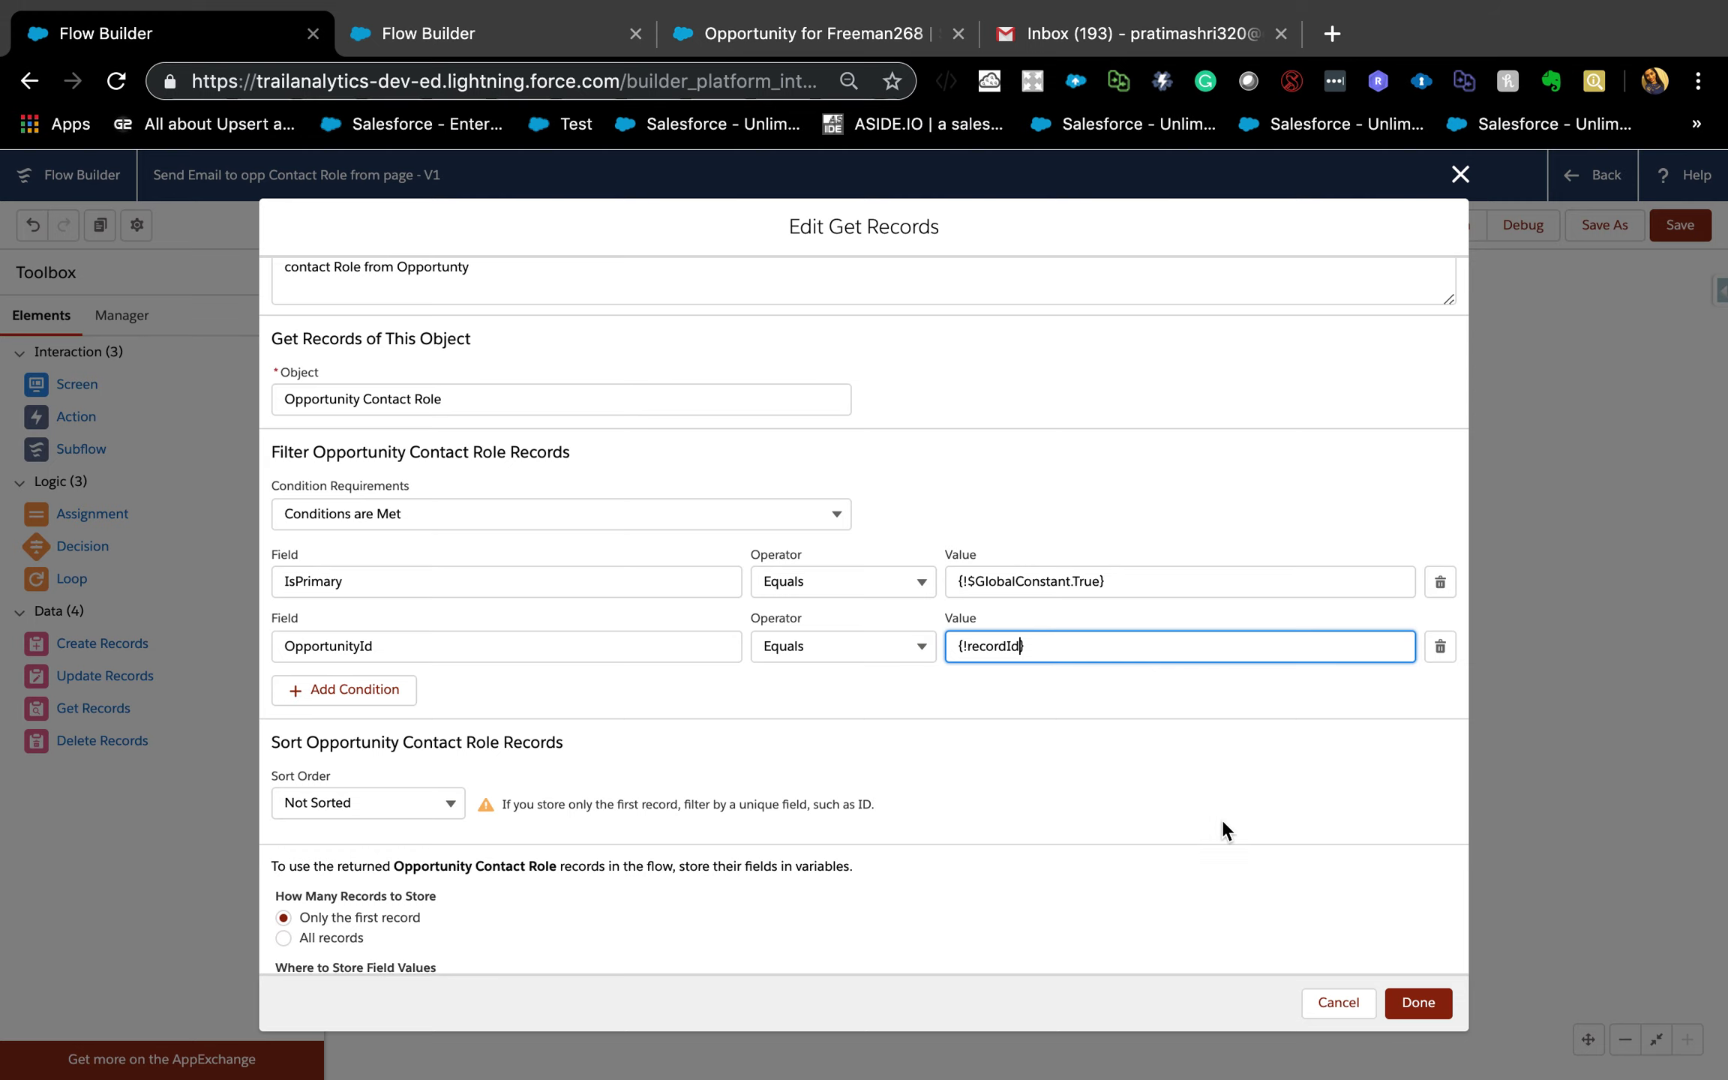
{"action": "left_click", "coordinate": [1407, 1001]}
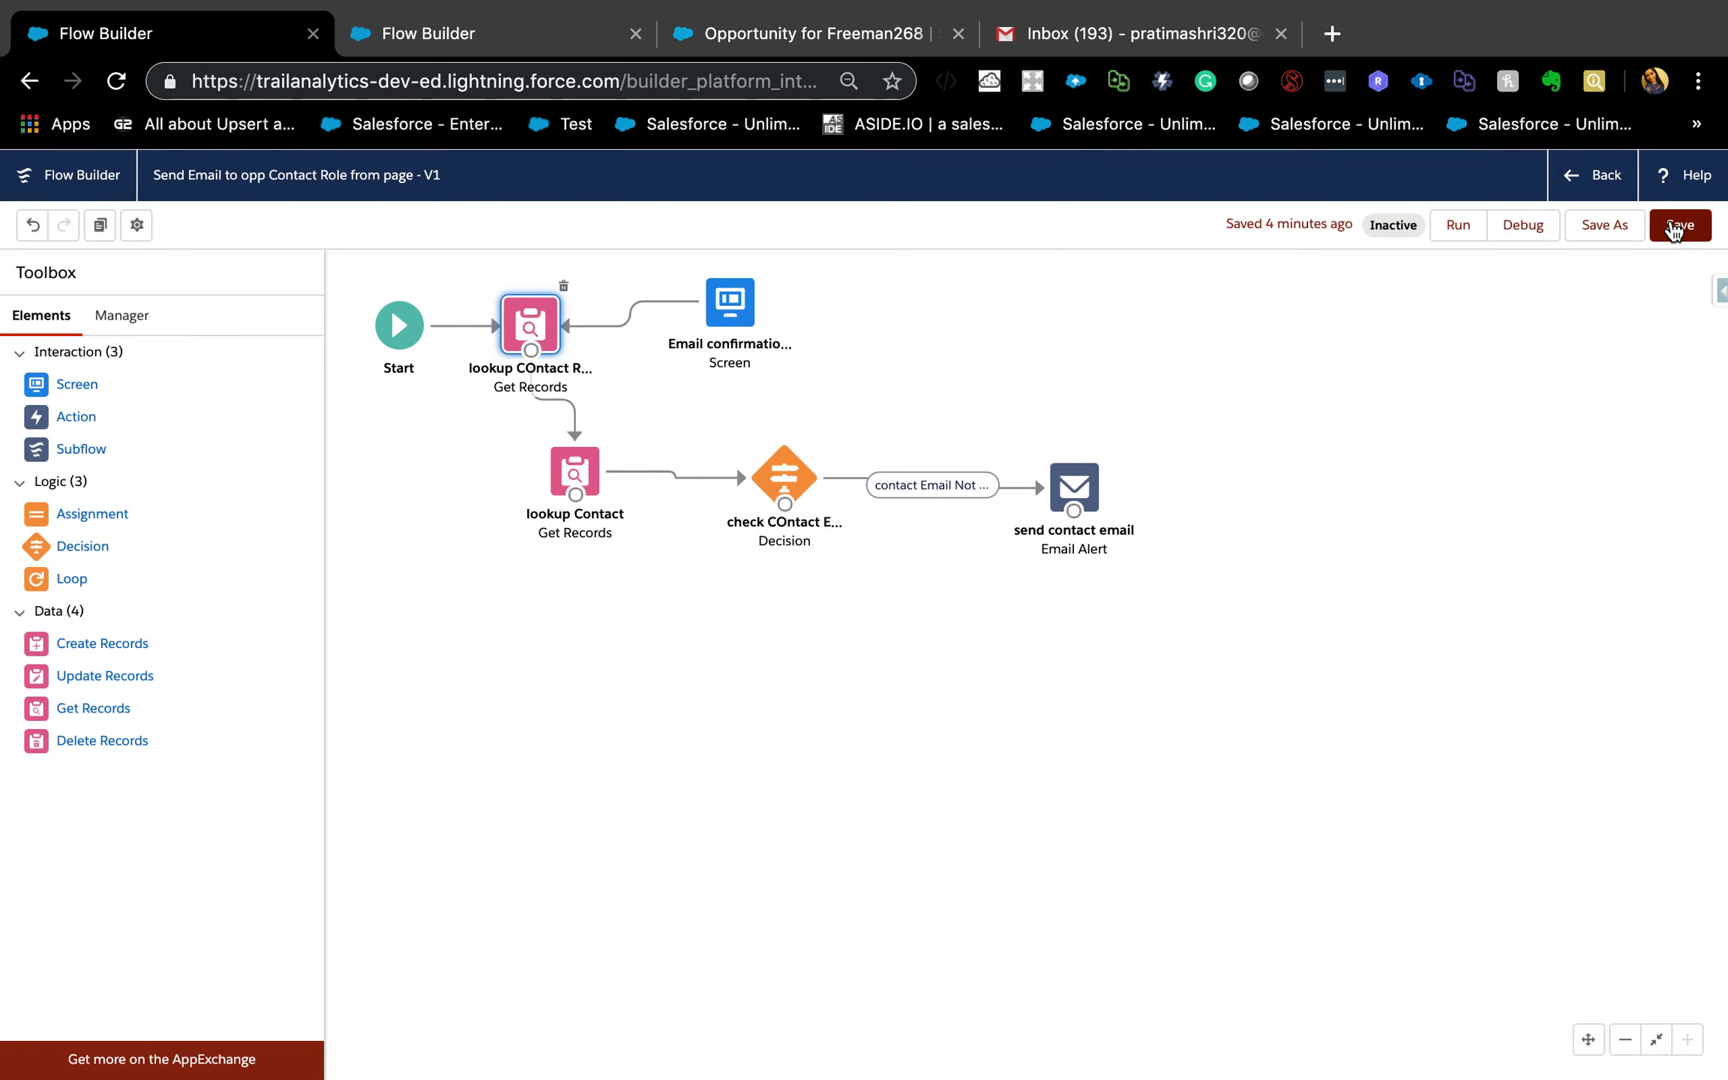
{"action": "left_click", "coordinate": [1675, 229]}
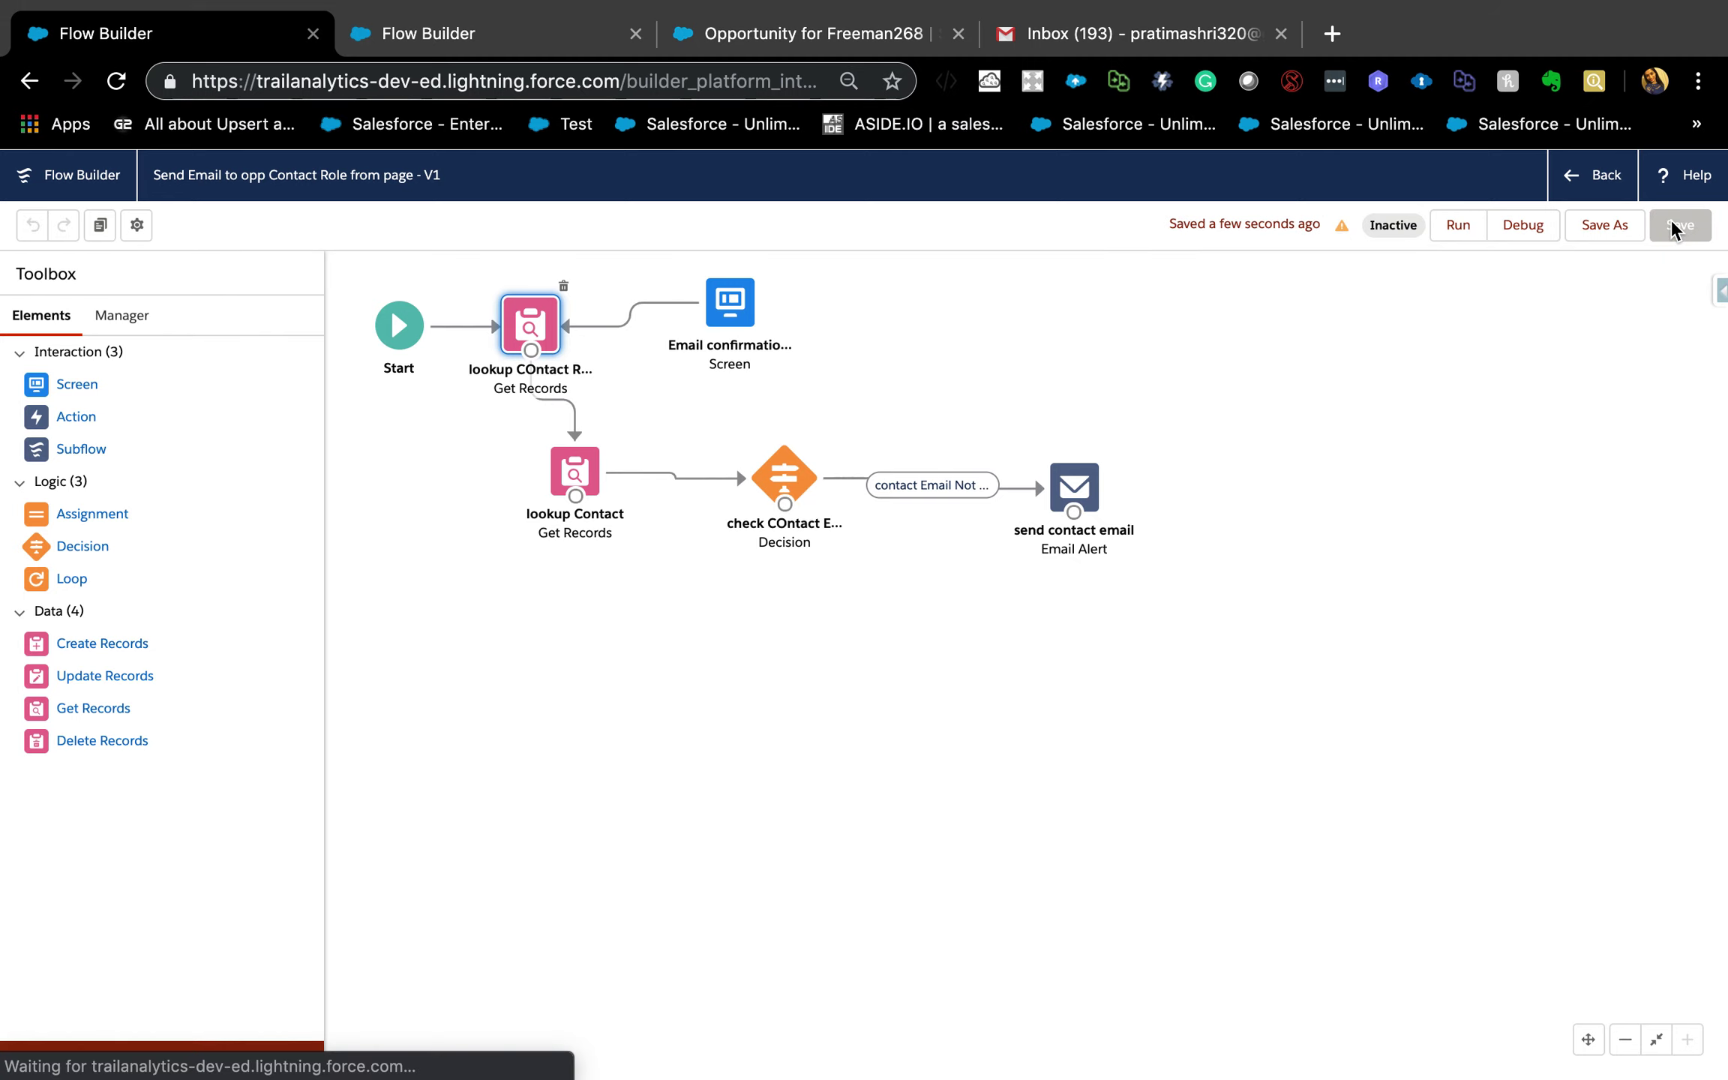
Scroll through the issues popover to read the unused Email_confirmation_screen warning.
{"action": "scroll", "coordinate": [1484, 370], "scroll_direction": "down", "scroll_amount": 2}
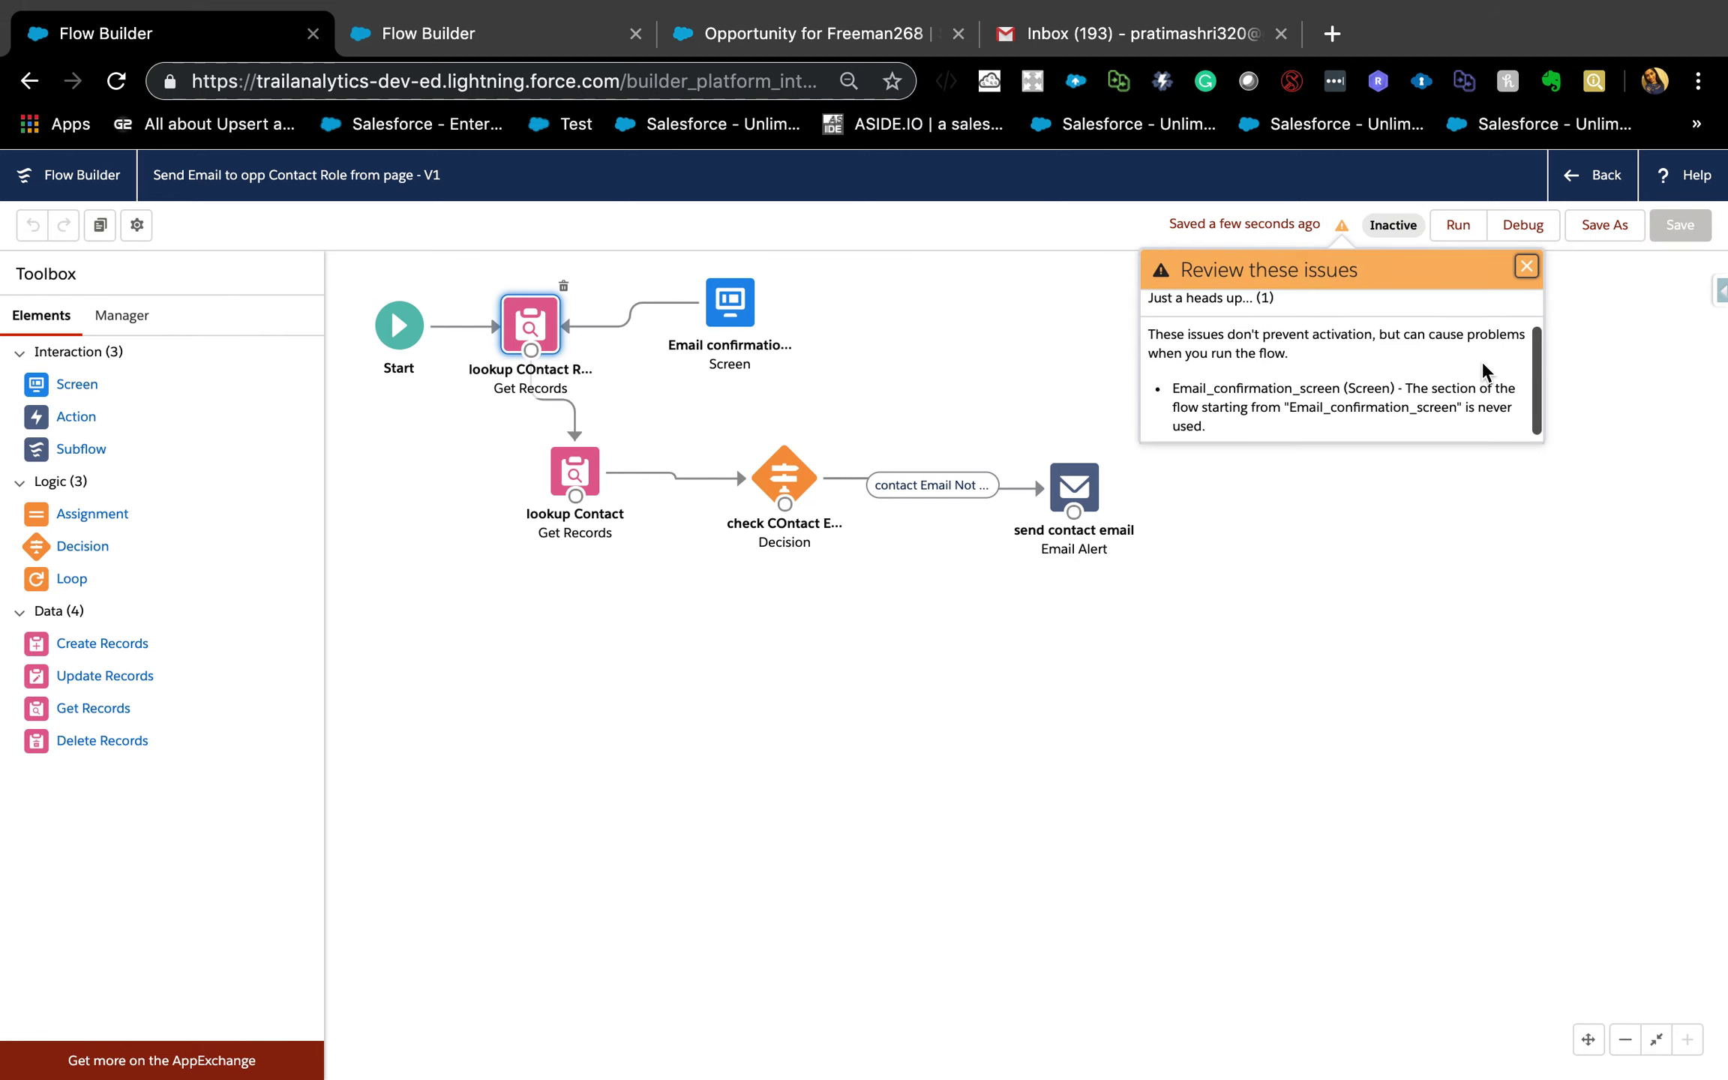
{"action": "scroll", "coordinate": [1484, 370], "scroll_direction": "up", "scroll_amount": 2}
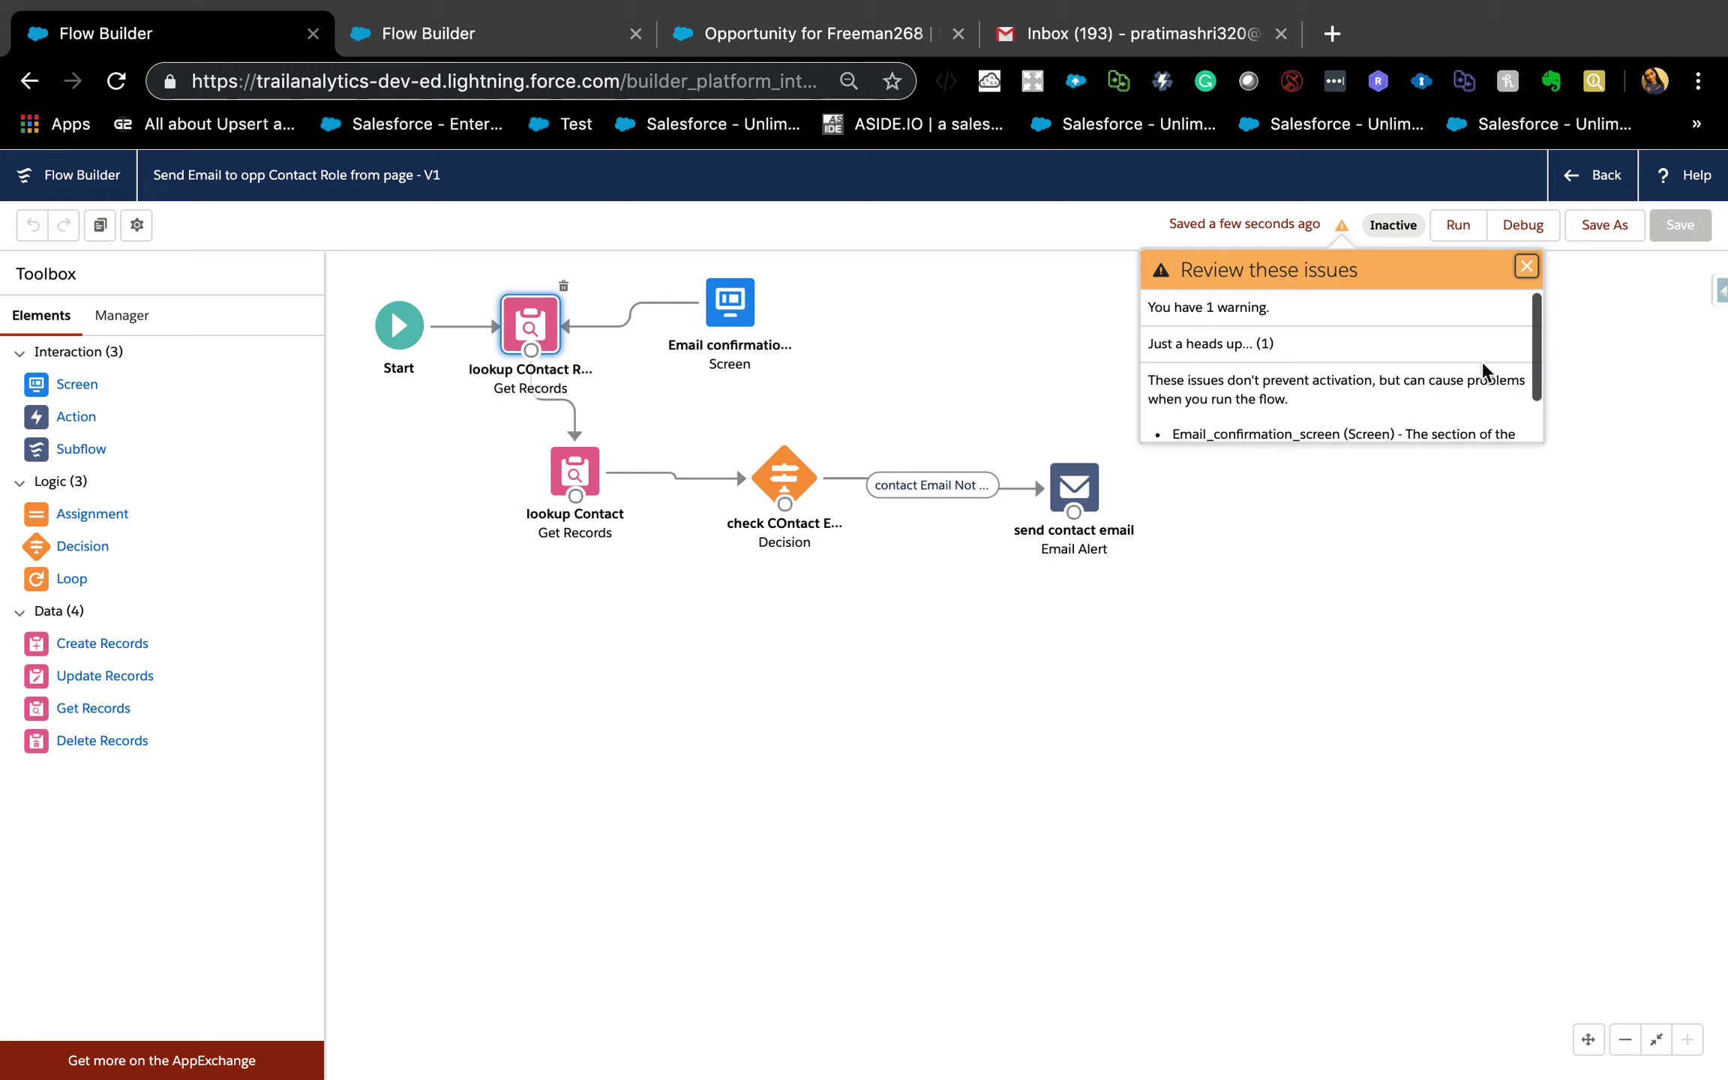
{"action": "scroll", "coordinate": [1484, 370], "scroll_direction": "down", "scroll_amount": 1}
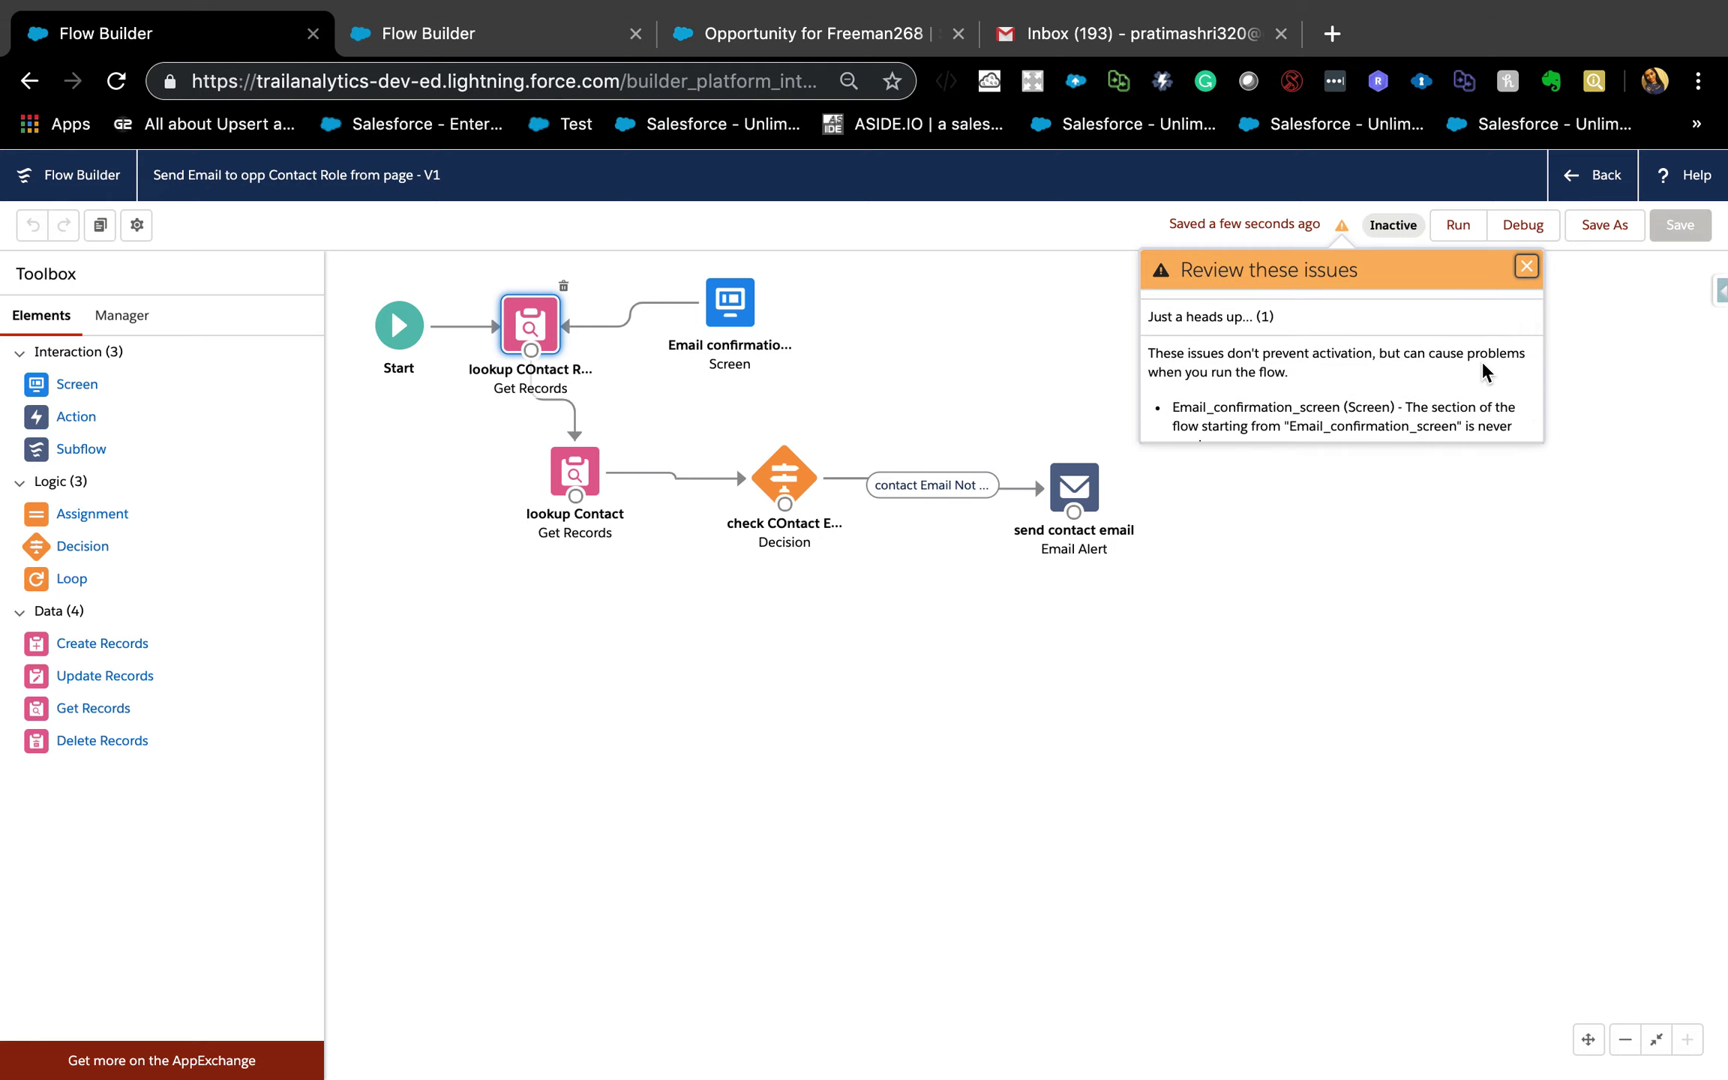
{"action": "scroll", "coordinate": [1483, 369], "scroll_direction": "down", "scroll_amount": 1}
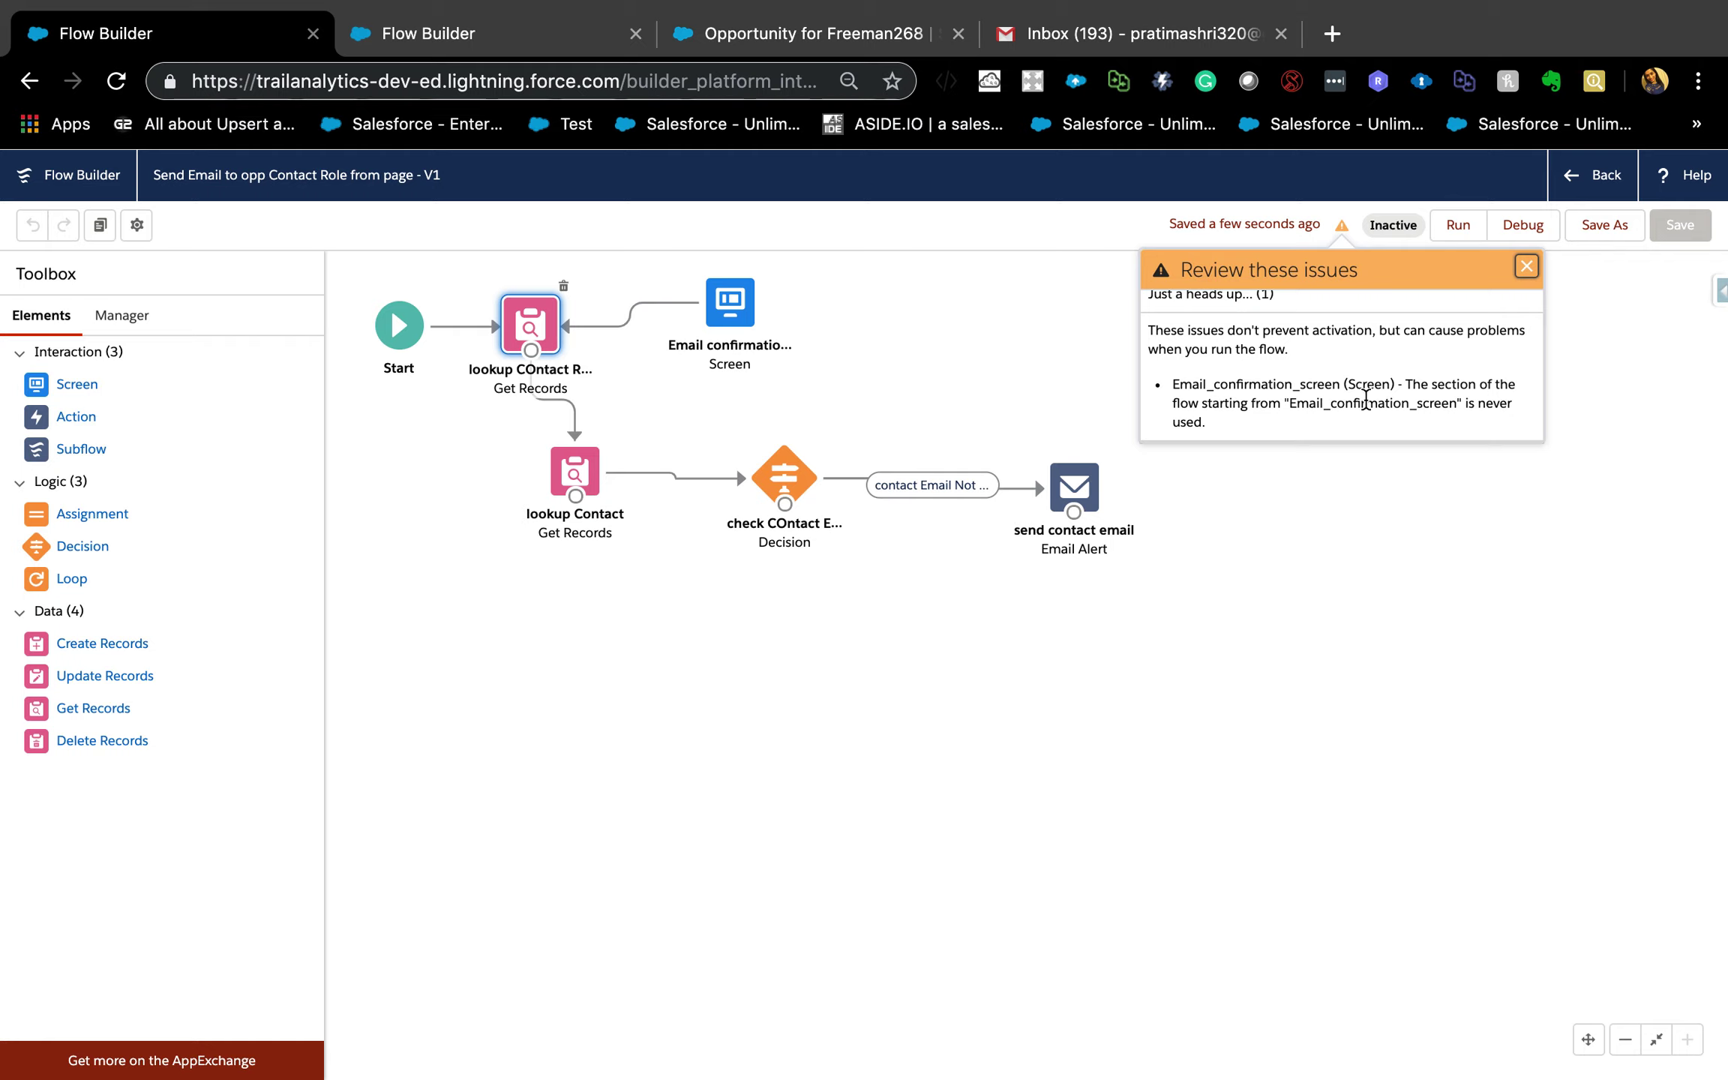
Reconnect Start to the Email confirmation screen, move the lookups down, and save the flow.
{"action": "left_click", "coordinate": [1527, 267]}
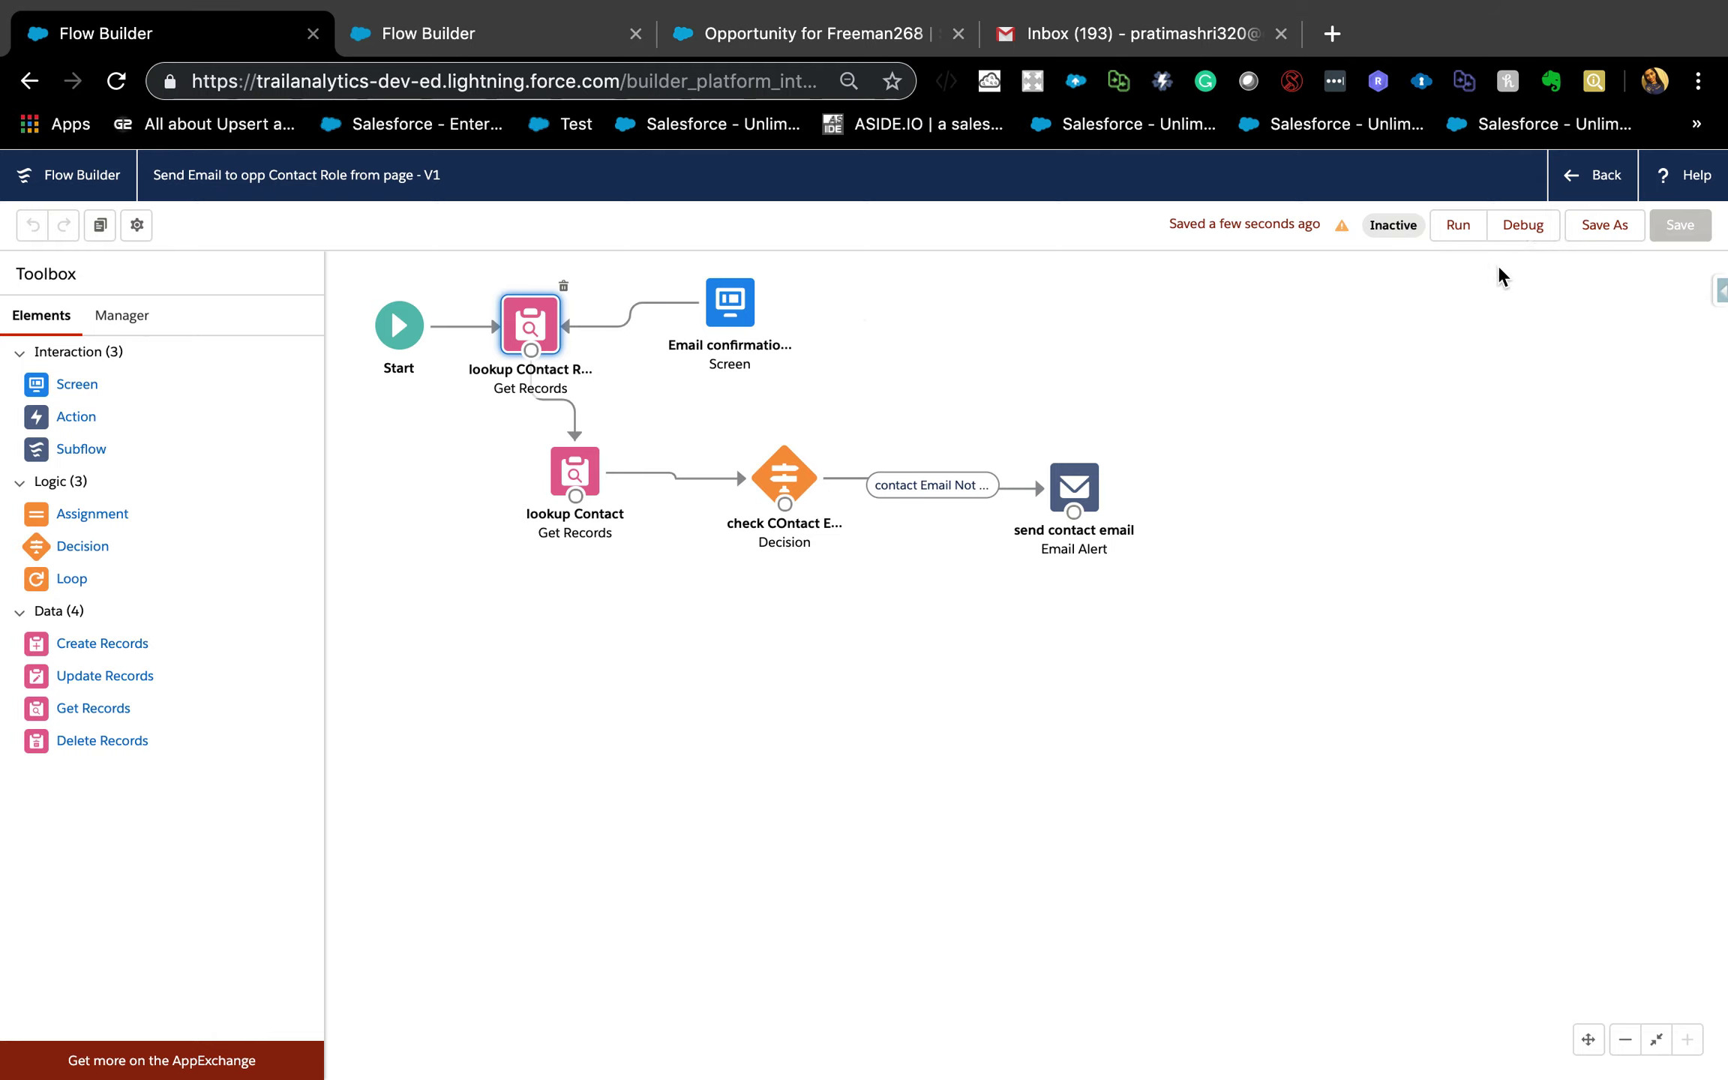
{"action": "left_click", "coordinate": [455, 330]}
{"action": "key", "text": "Delete"}
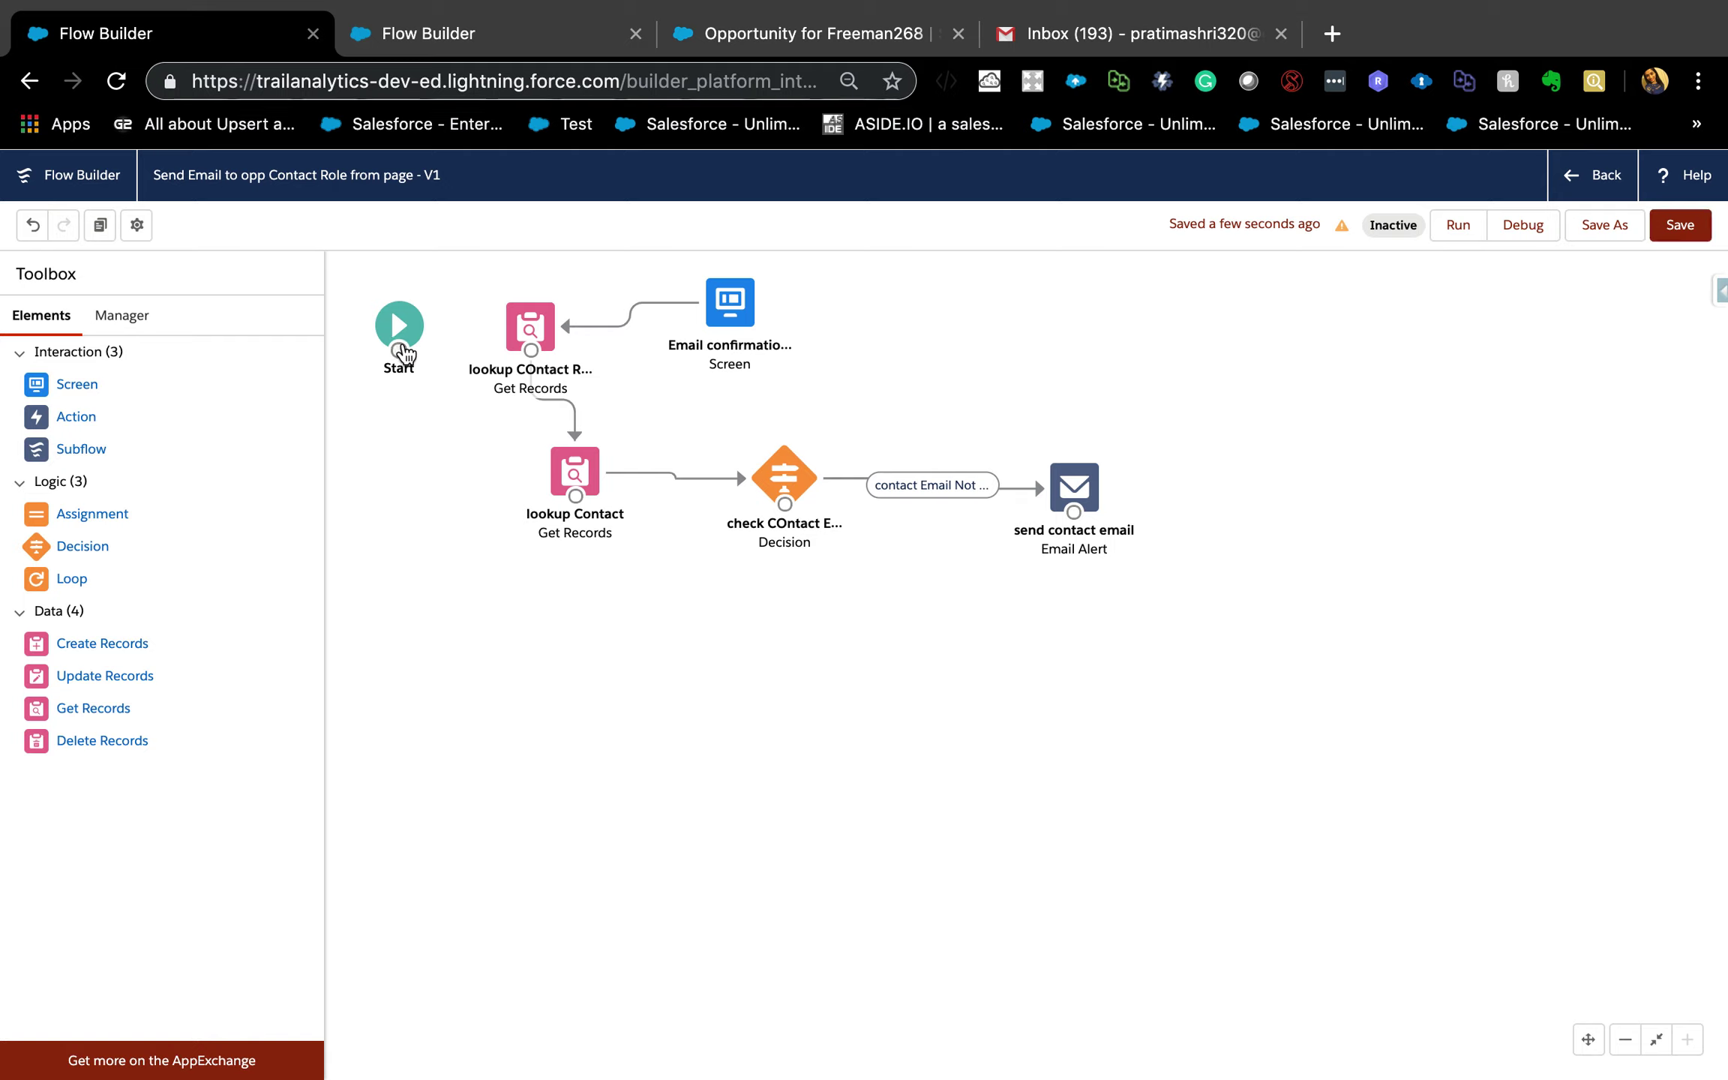
{"action": "left_click_drag", "start_coordinate": [398, 349], "coordinate": [720, 300]}
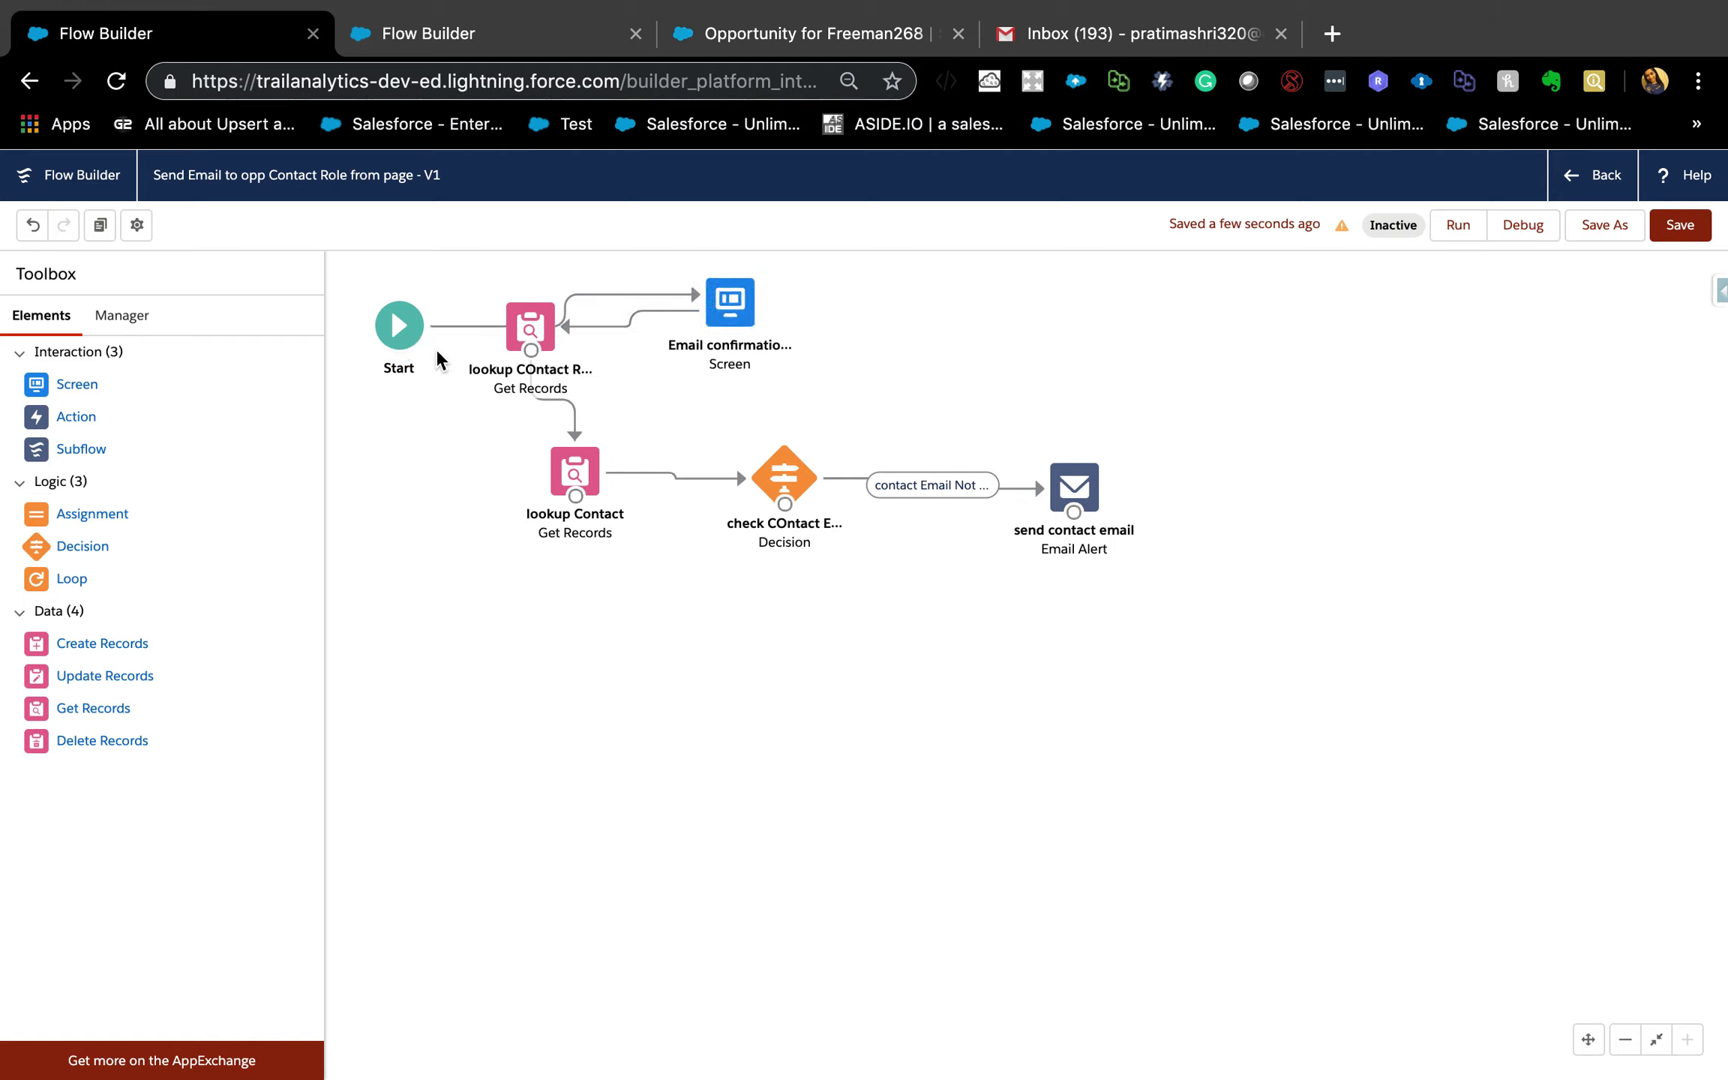
{"action": "left_click_drag", "start_coordinate": [512, 341], "coordinate": [474, 426]}
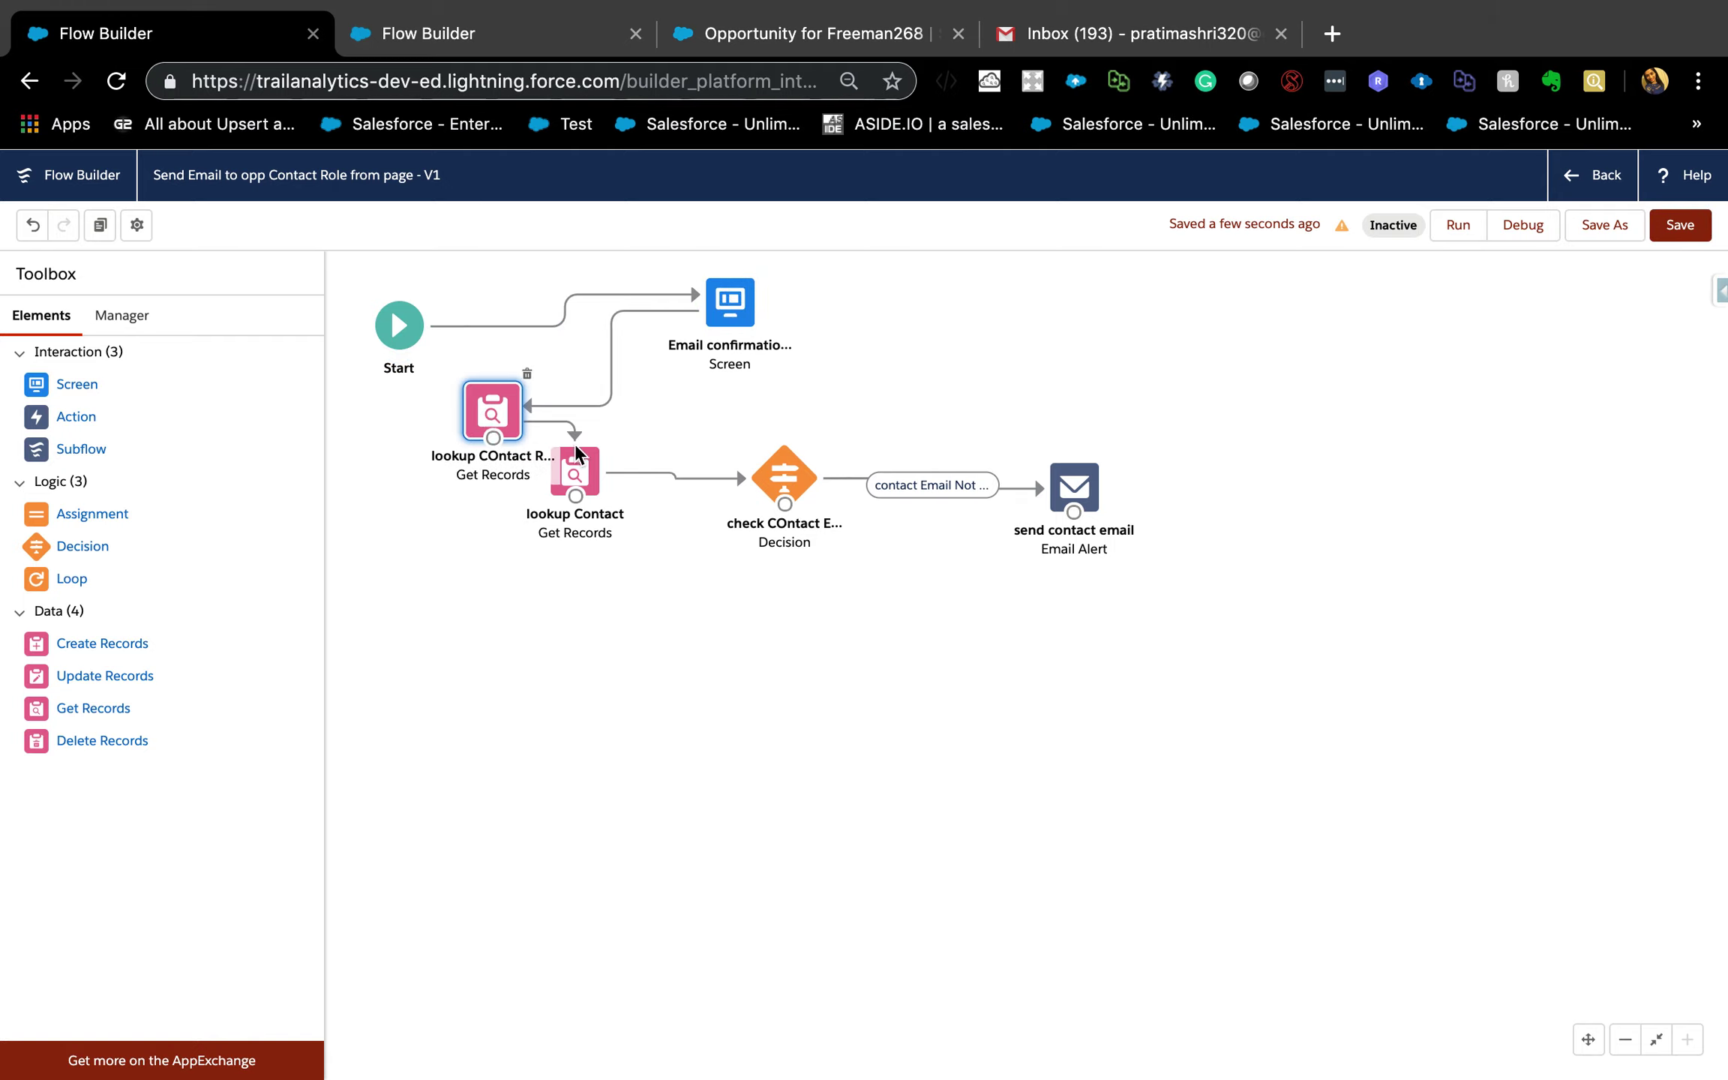
{"action": "left_click_drag", "start_coordinate": [593, 570], "coordinate": [592, 572]}
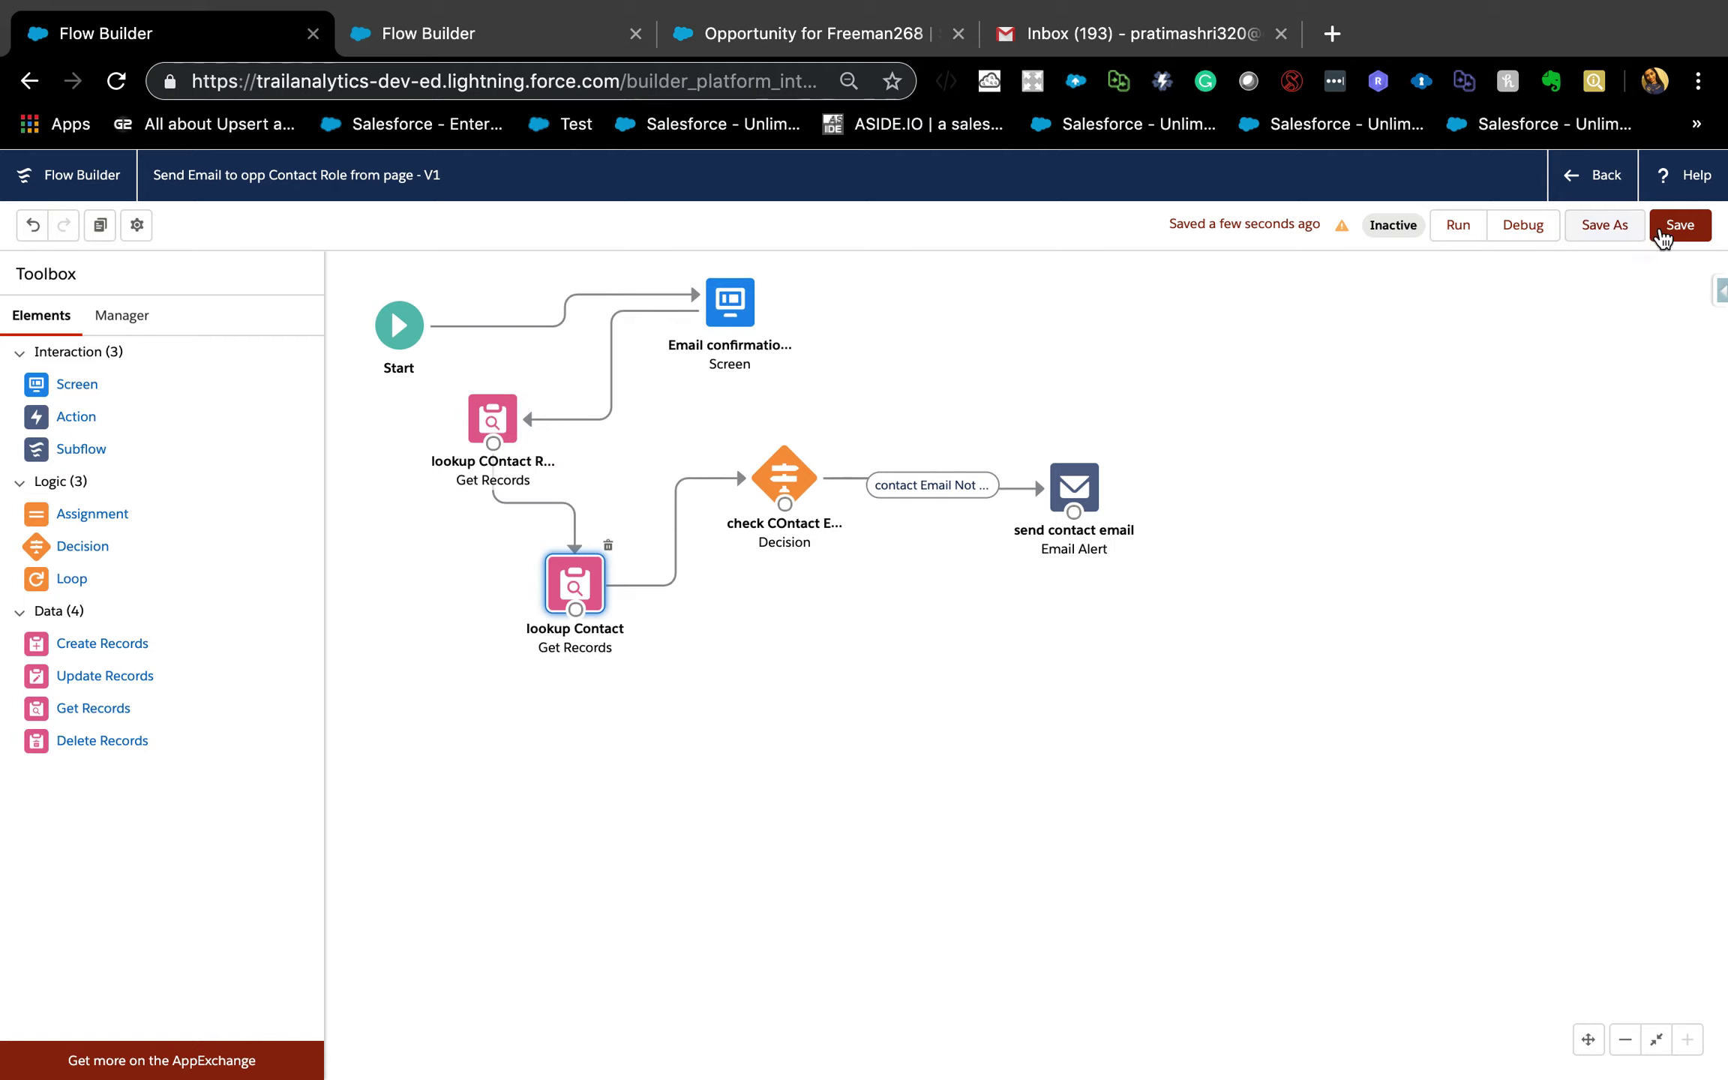
{"action": "left_click", "coordinate": [1679, 227]}
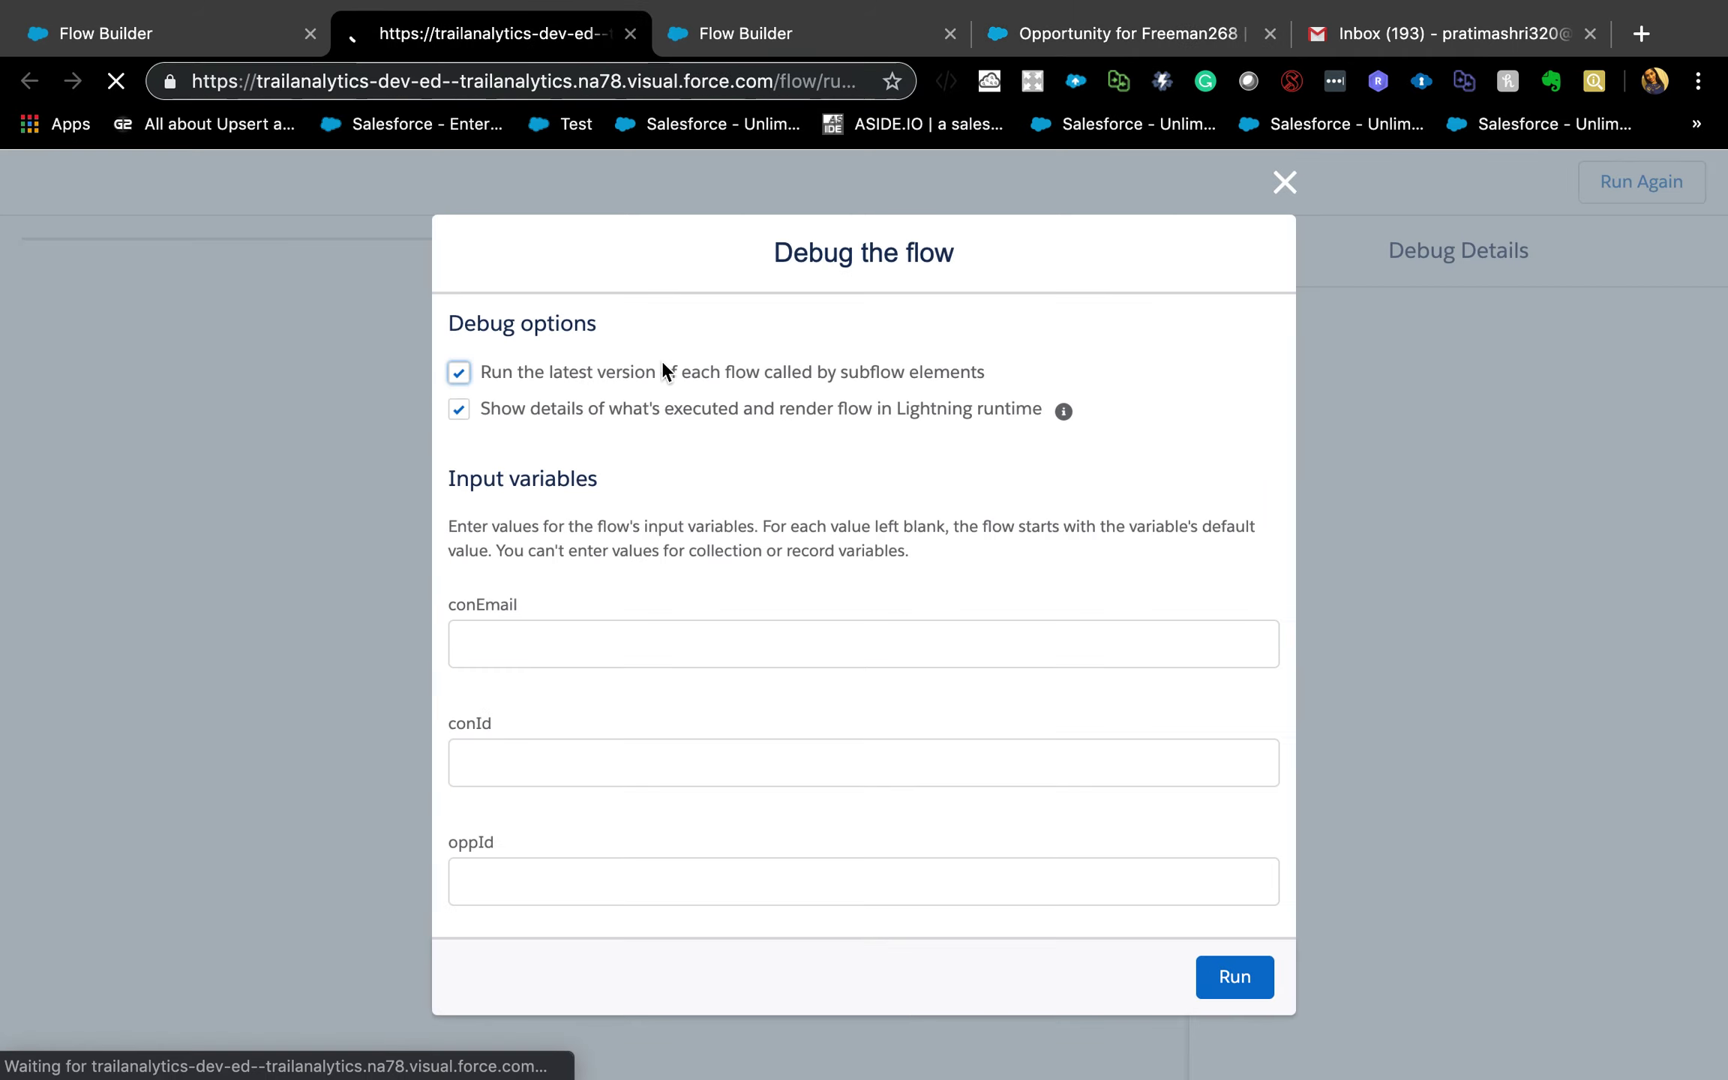
Debug the flow with the pasted opportunity ID as recordId, answering Yes to send the email.
{"action": "scroll", "coordinate": [630, 794], "scroll_direction": "down", "scroll_amount": 3}
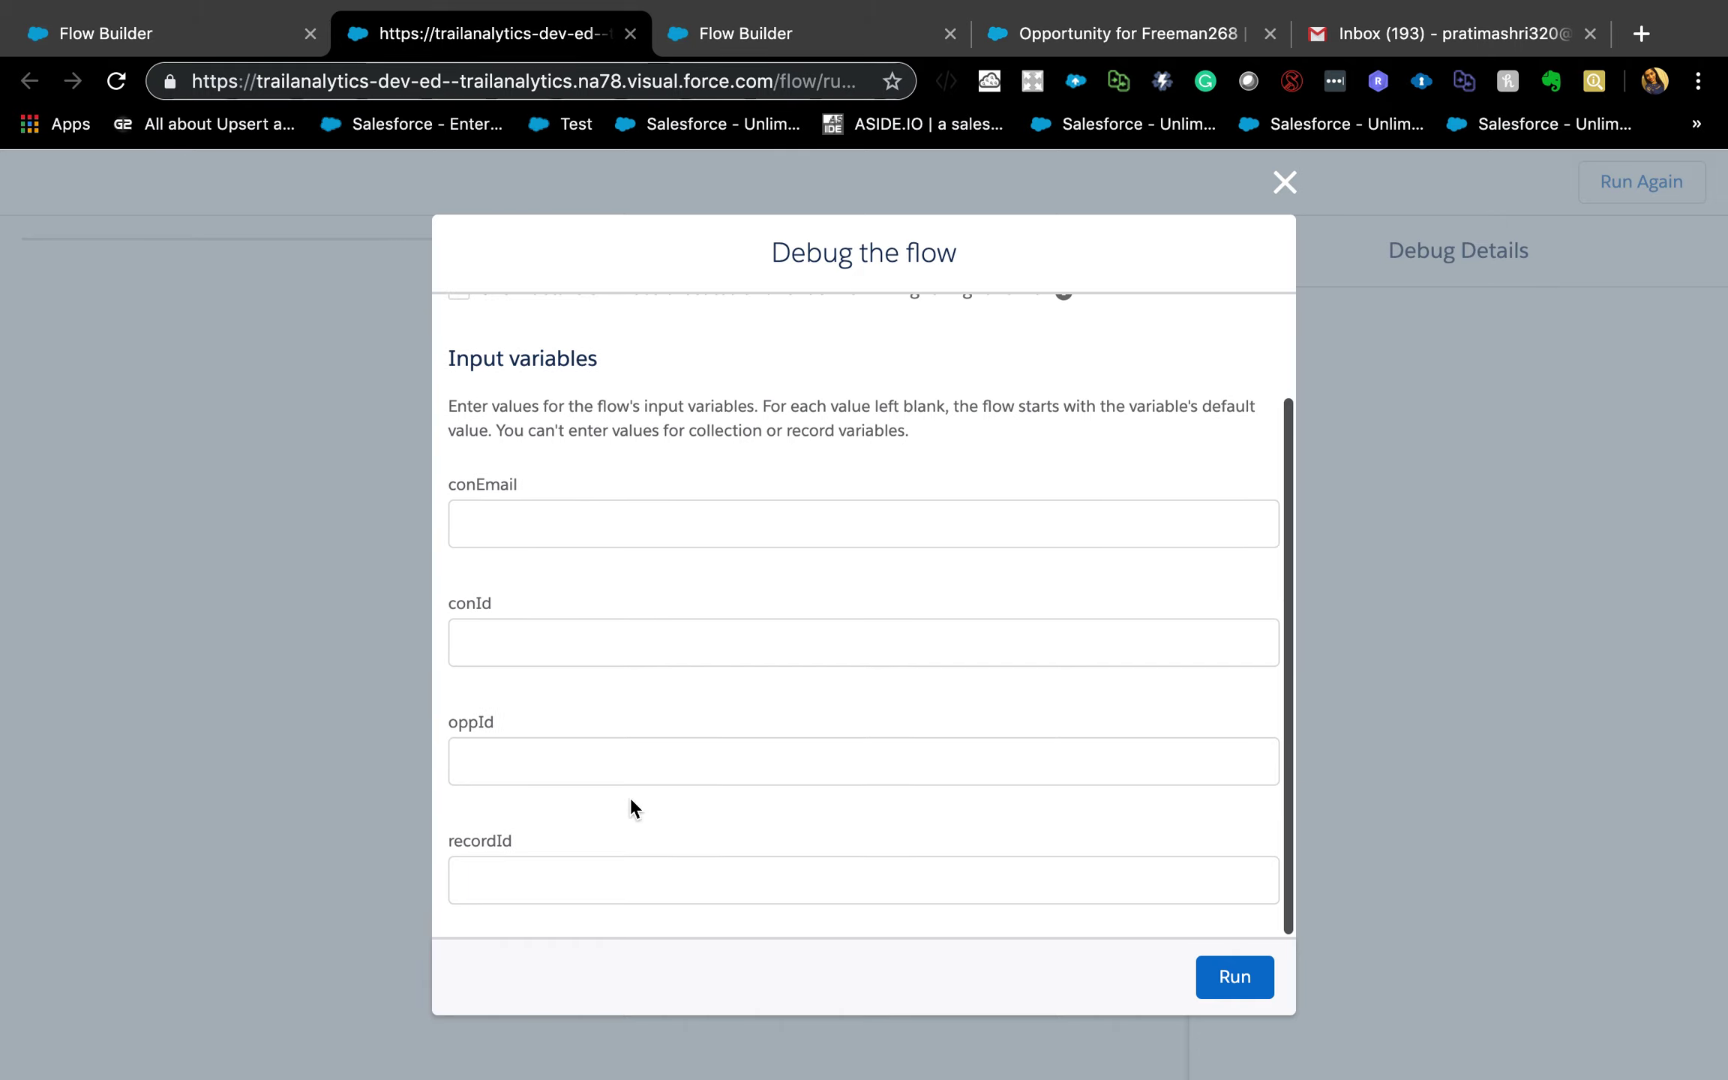
{"action": "left_click", "coordinate": [575, 872]}
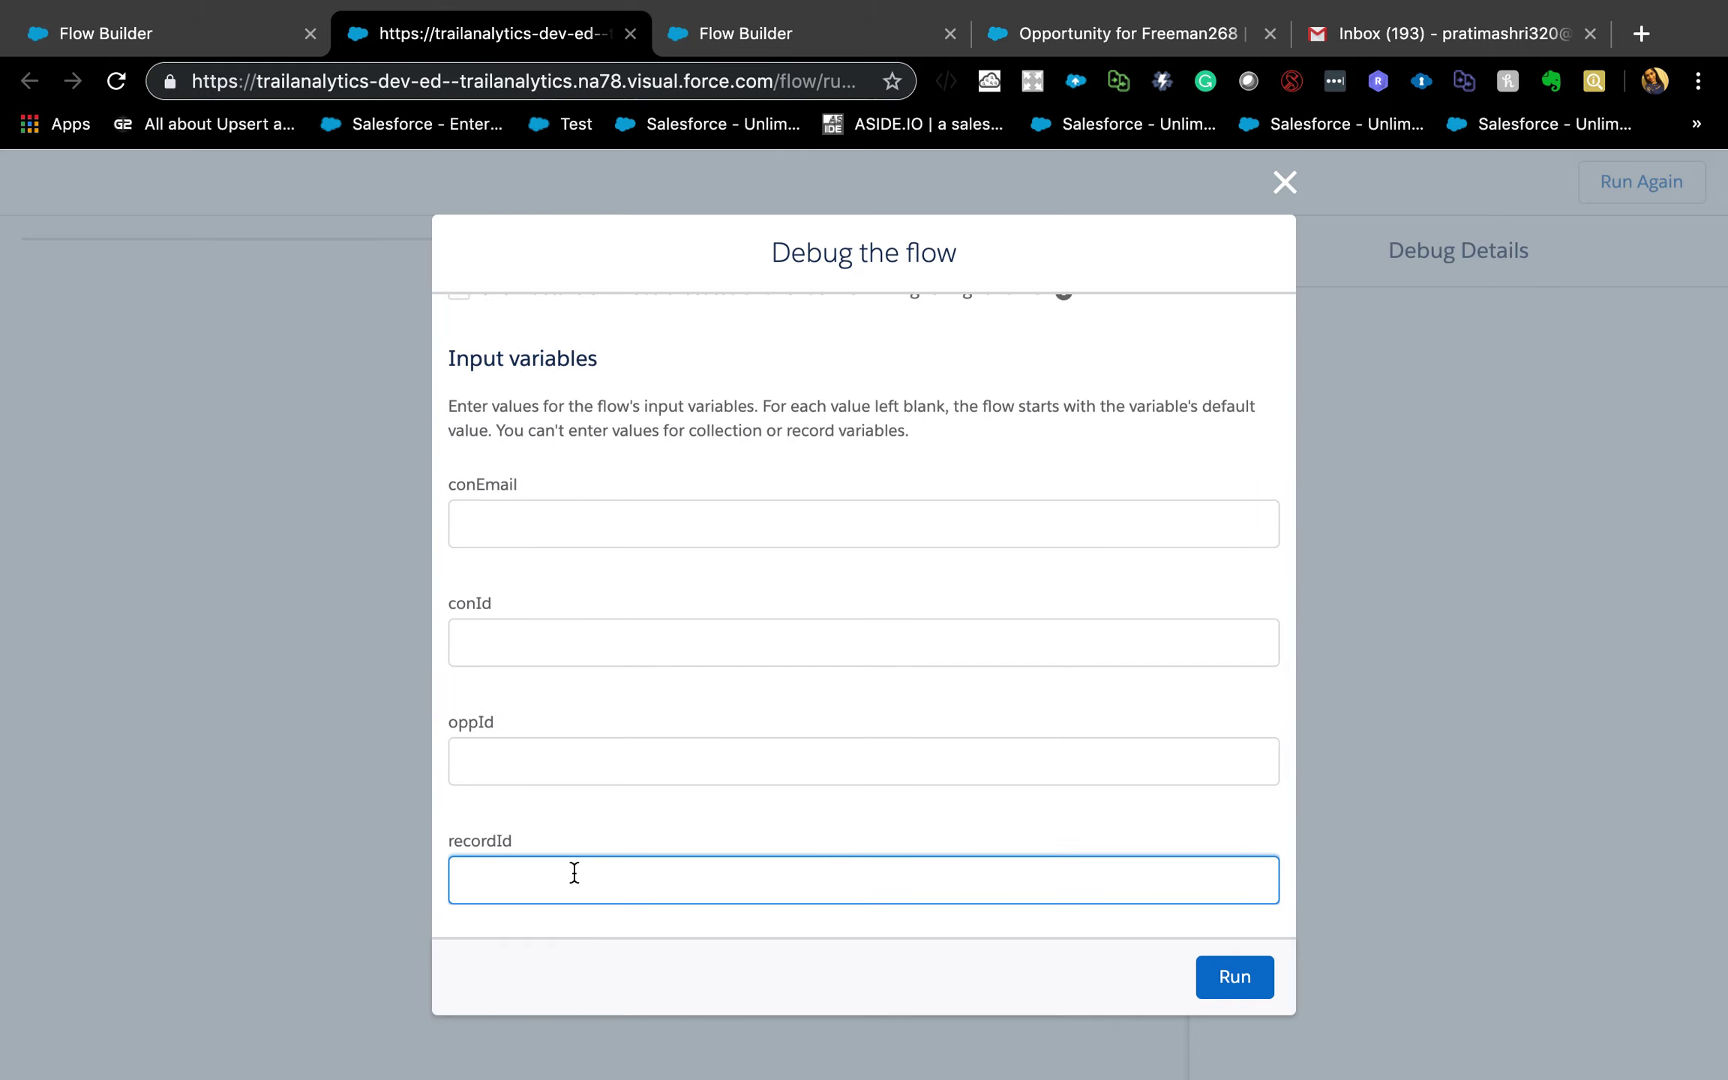
{"action": "type", "text": "0061N0000035O4eQAF"}
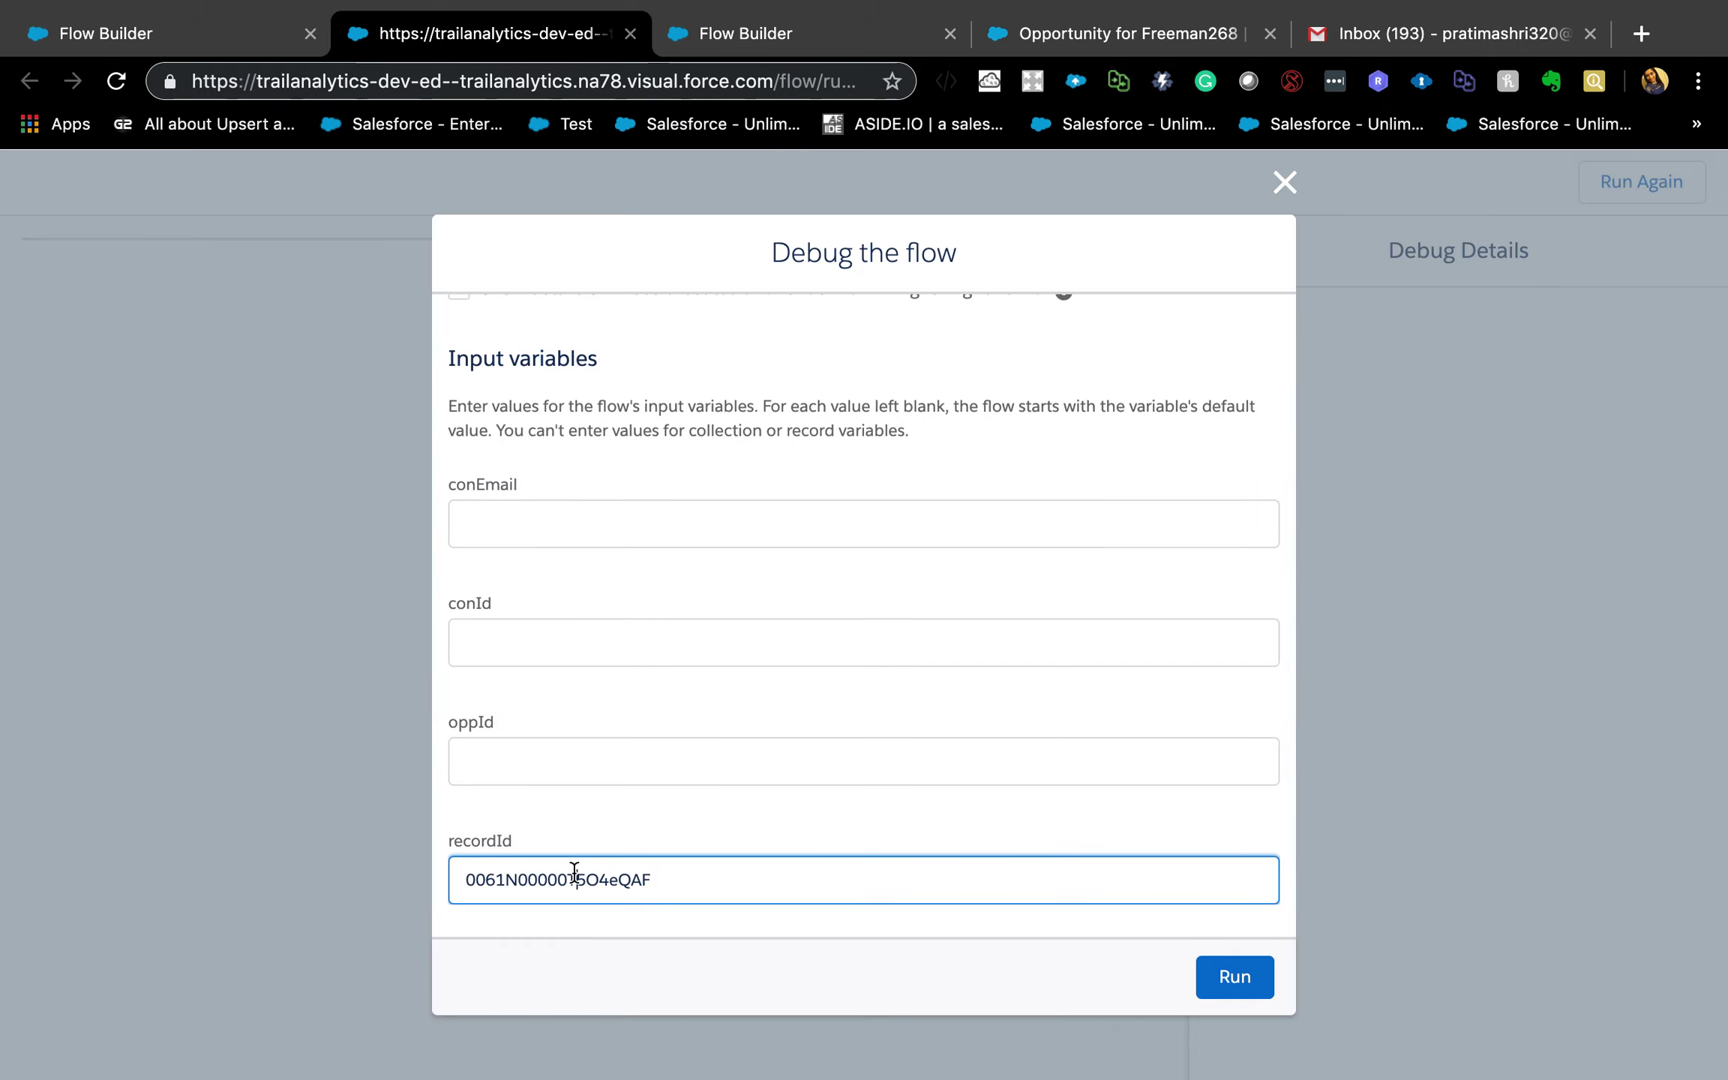
{"action": "left_click", "coordinate": [1222, 979]}
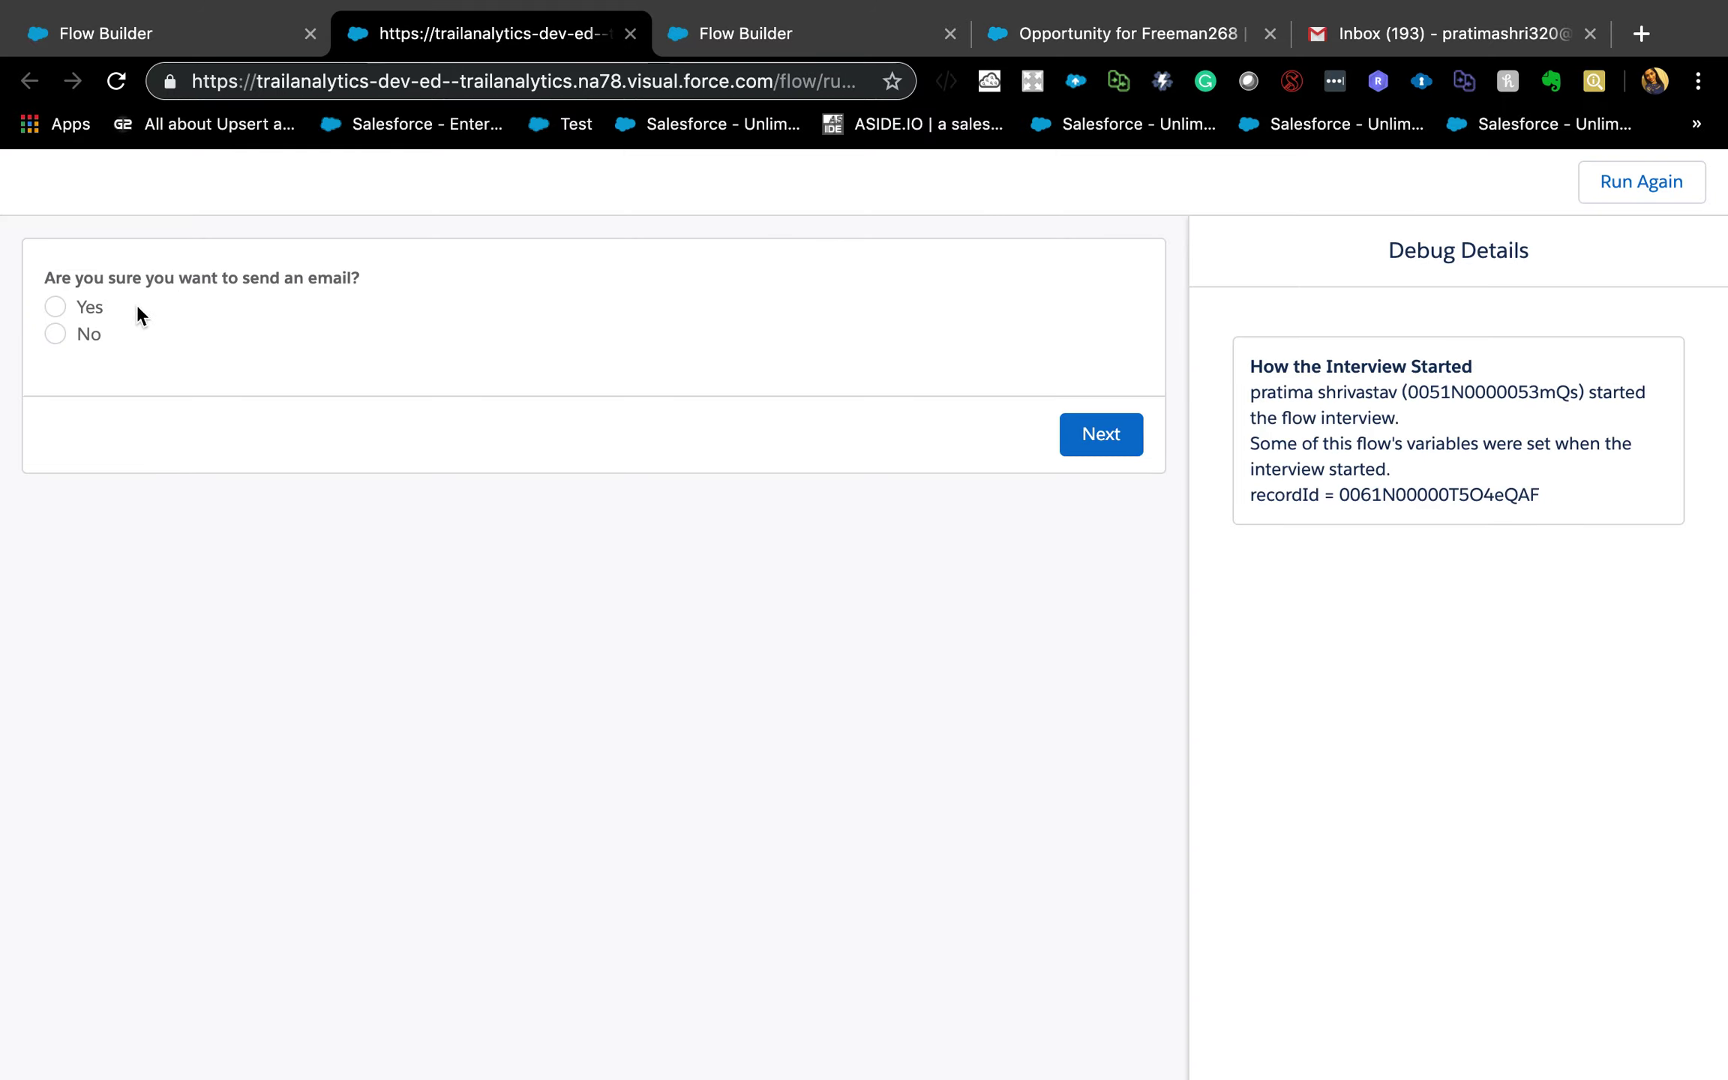
{"action": "left_click", "coordinate": [56, 307]}
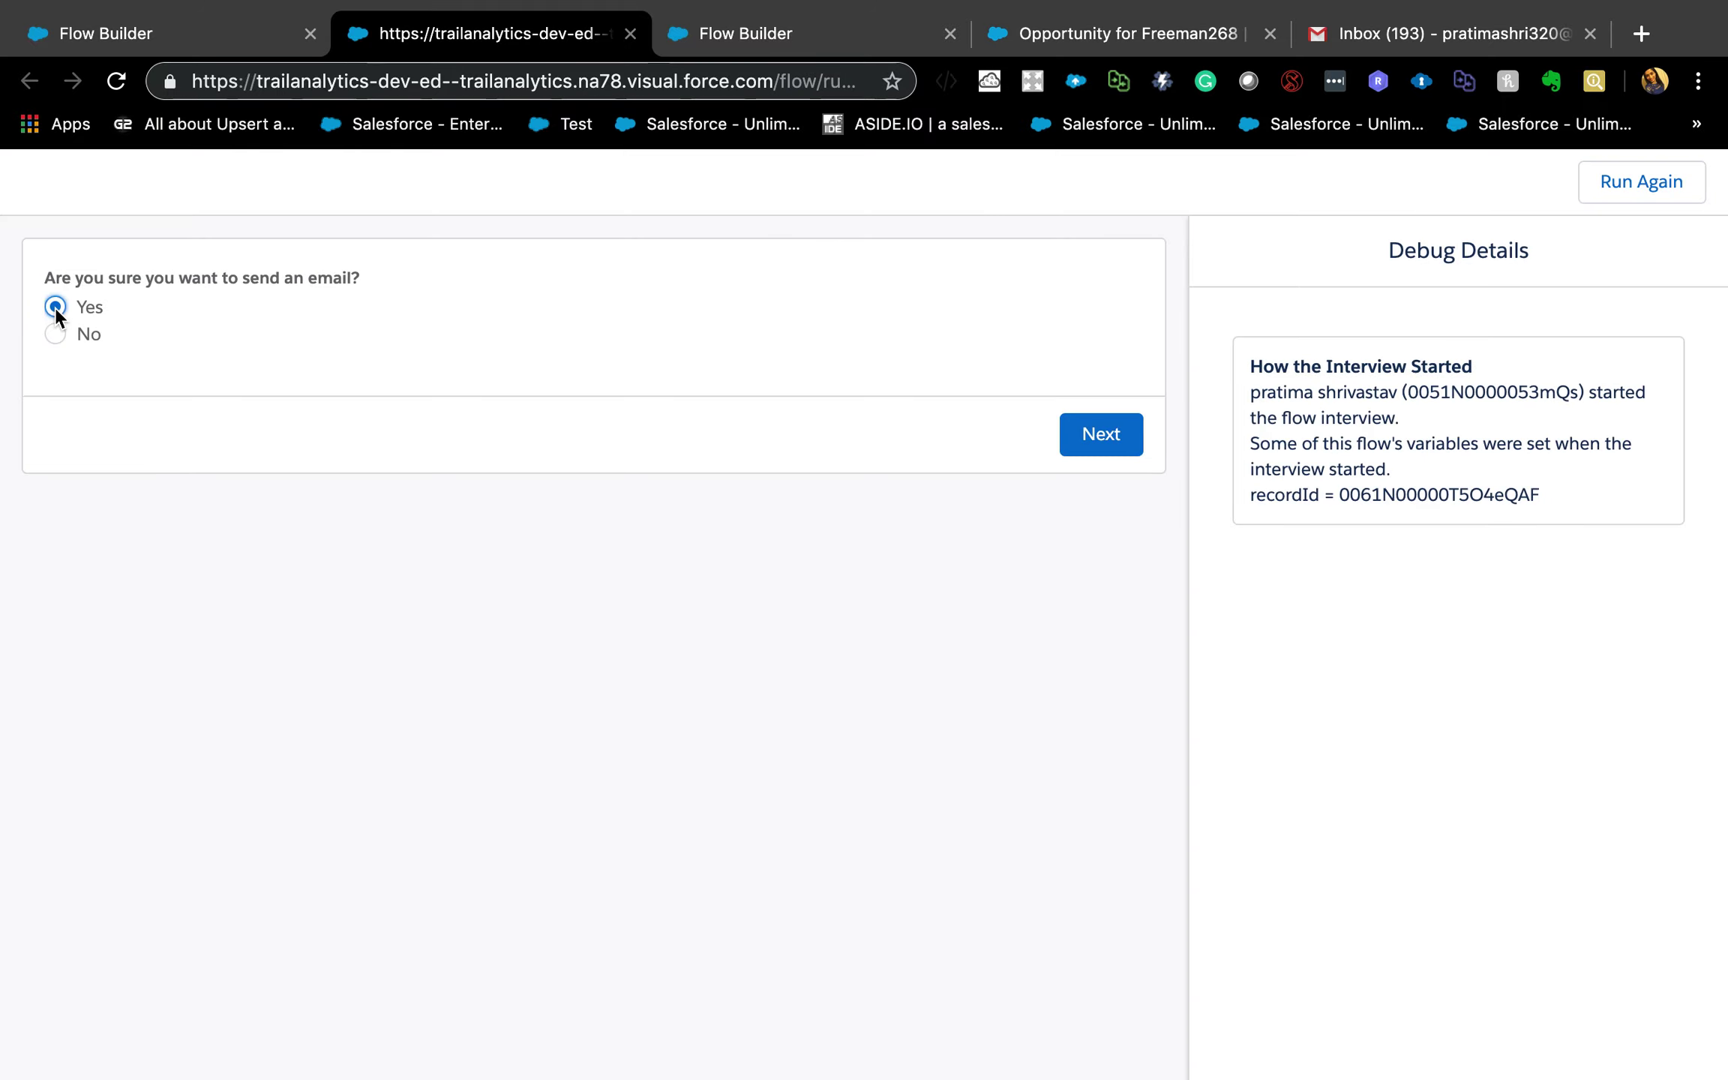
{"action": "left_click", "coordinate": [1133, 435]}
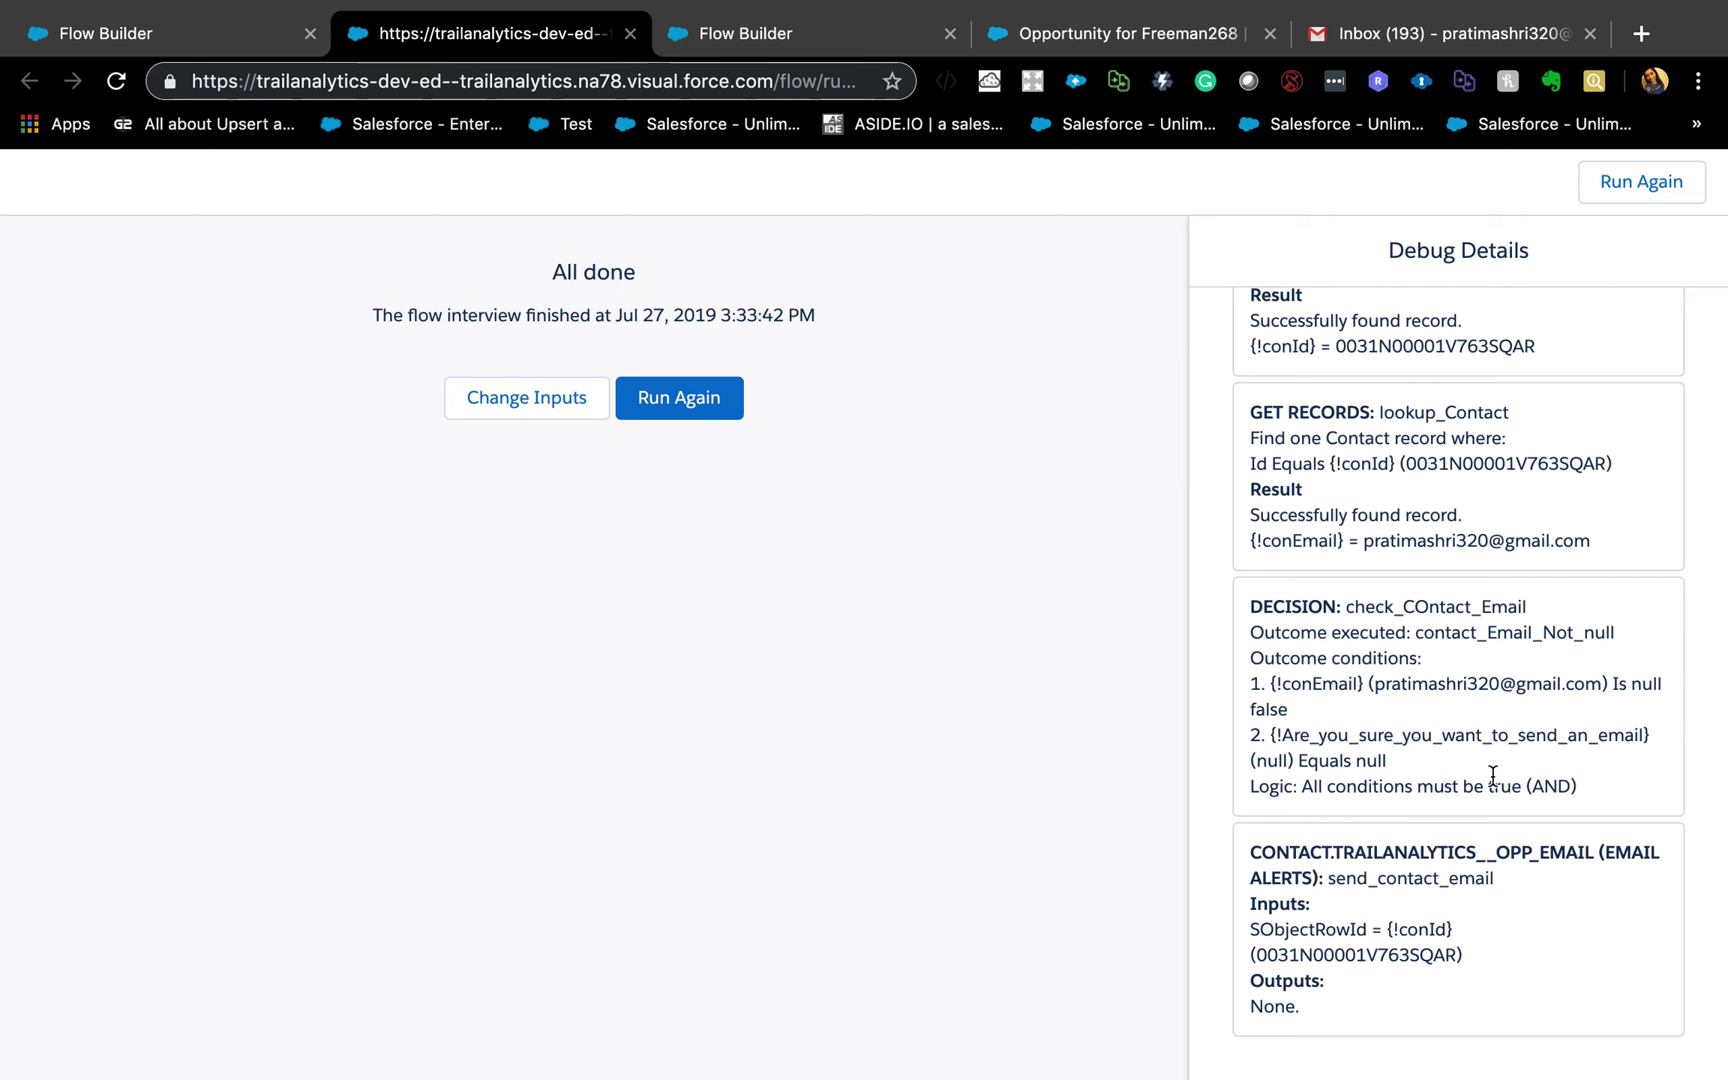
Locate send_contact_email in the debug log, then switch to the Gmail inbox.
{"action": "scroll", "coordinate": [1494, 775], "scroll_direction": "up", "scroll_amount": 1}
{"action": "scroll", "coordinate": [1493, 775], "scroll_direction": "down", "scroll_amount": 1}
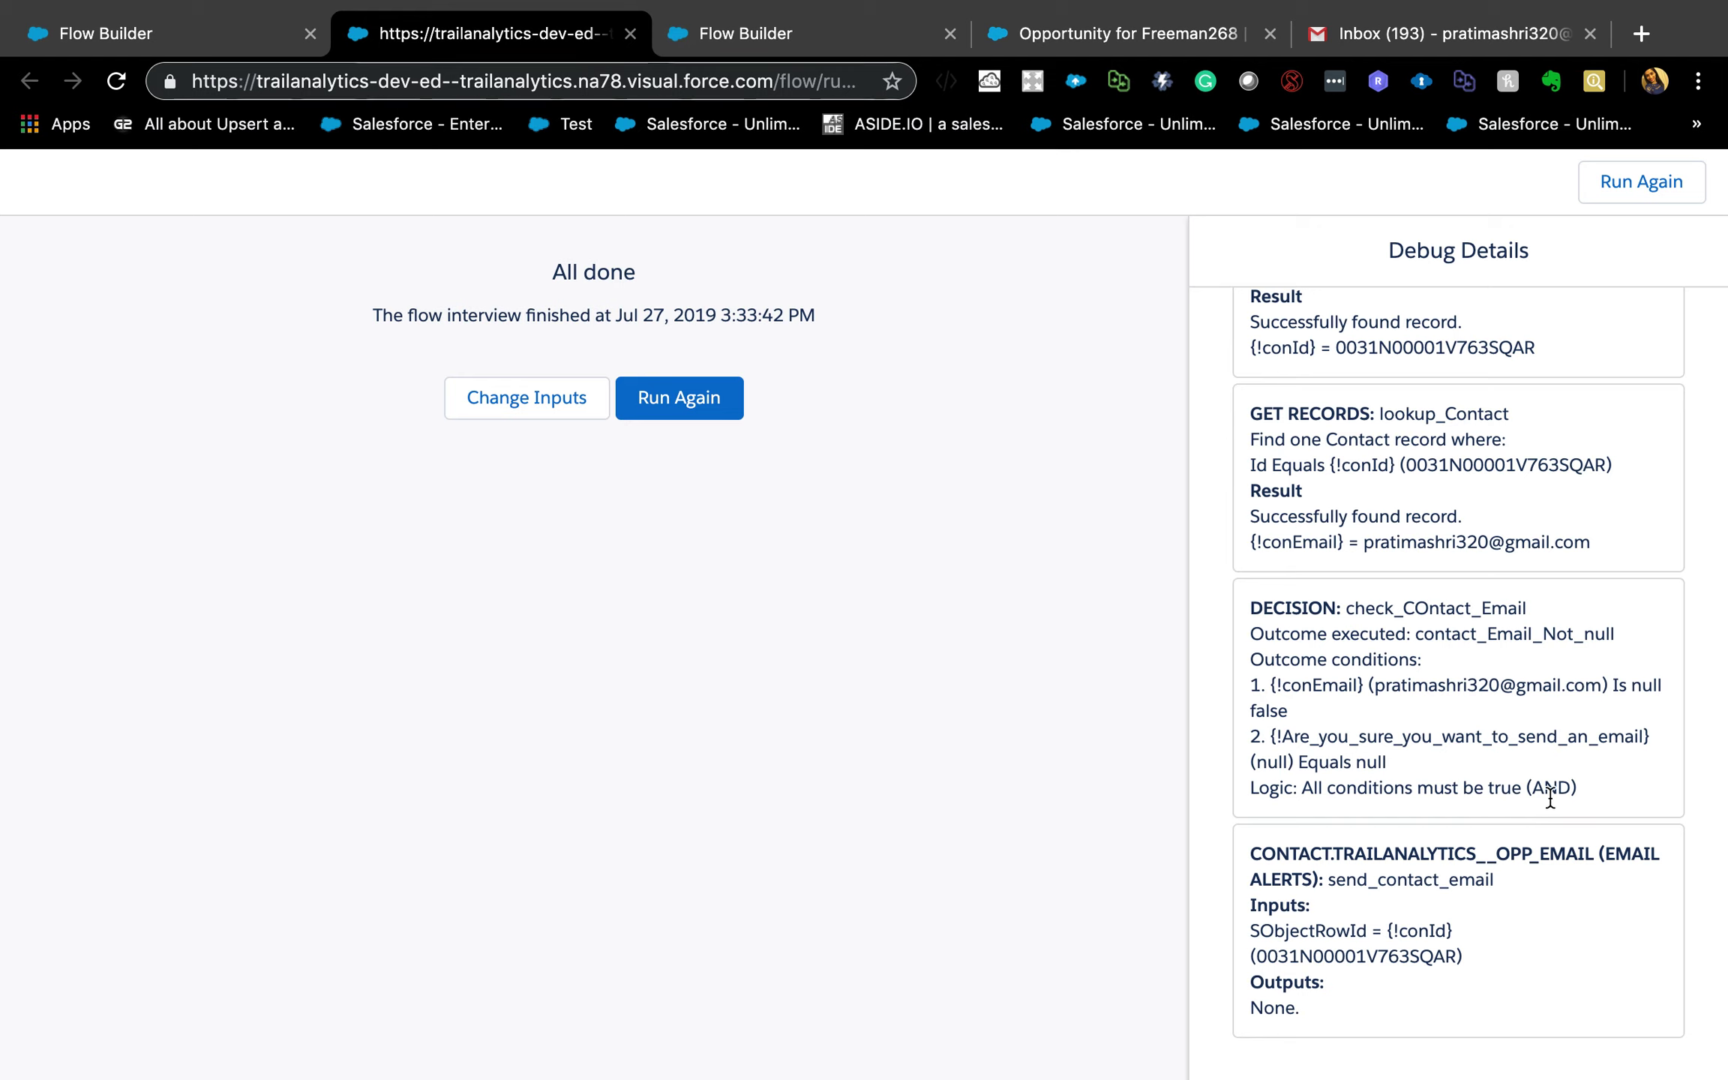
{"action": "scroll", "coordinate": [1550, 796], "scroll_direction": "down", "scroll_amount": 1}
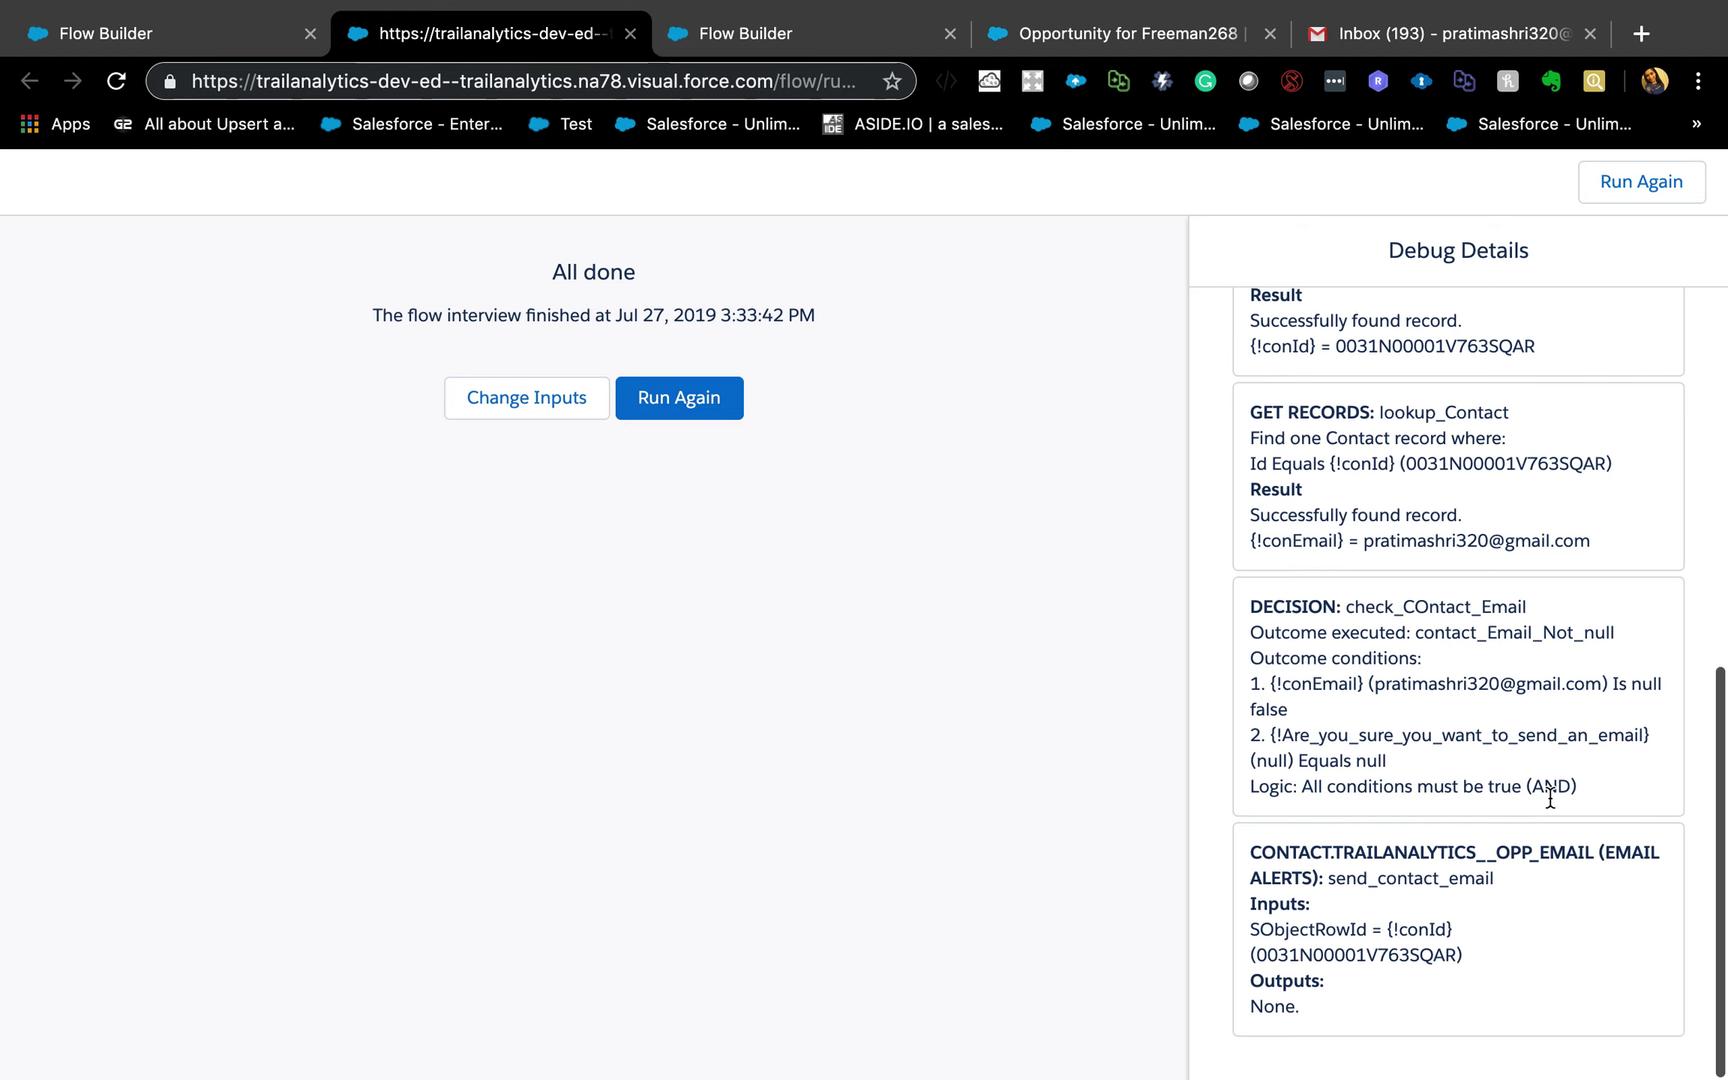
{"action": "double_click", "coordinate": [1422, 876]}
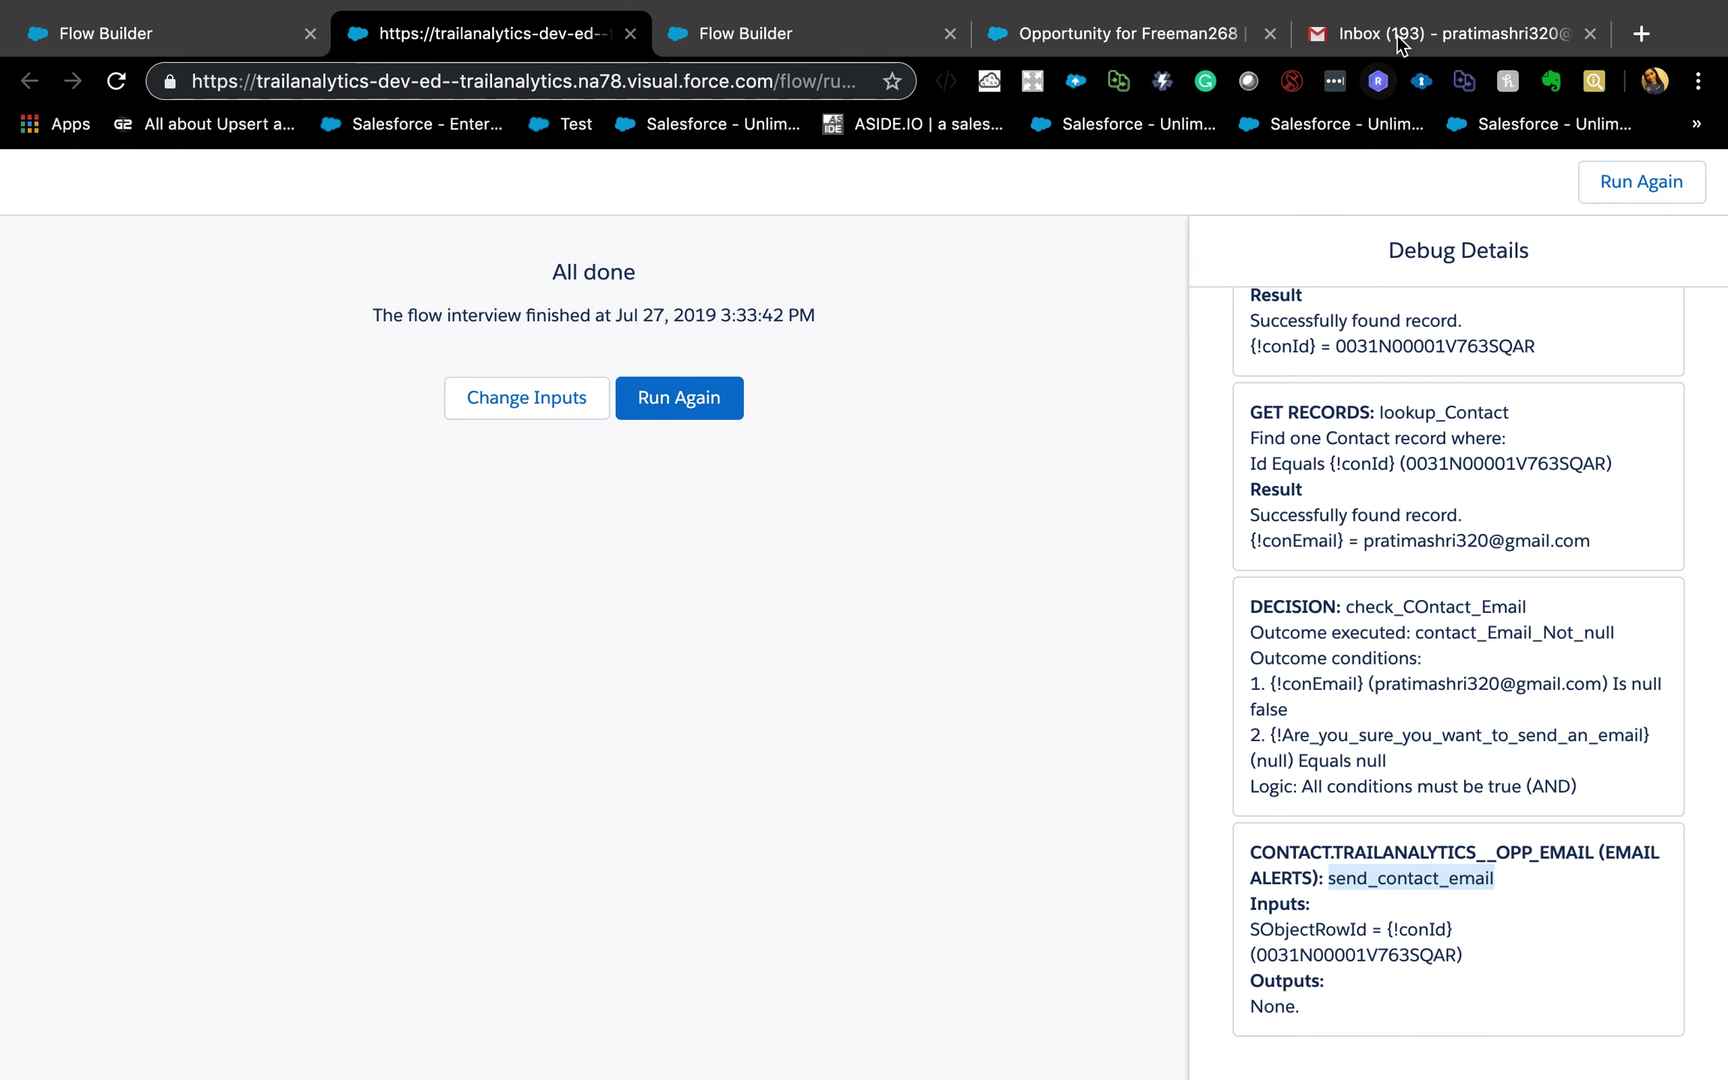
{"action": "left_click", "coordinate": [1396, 33]}
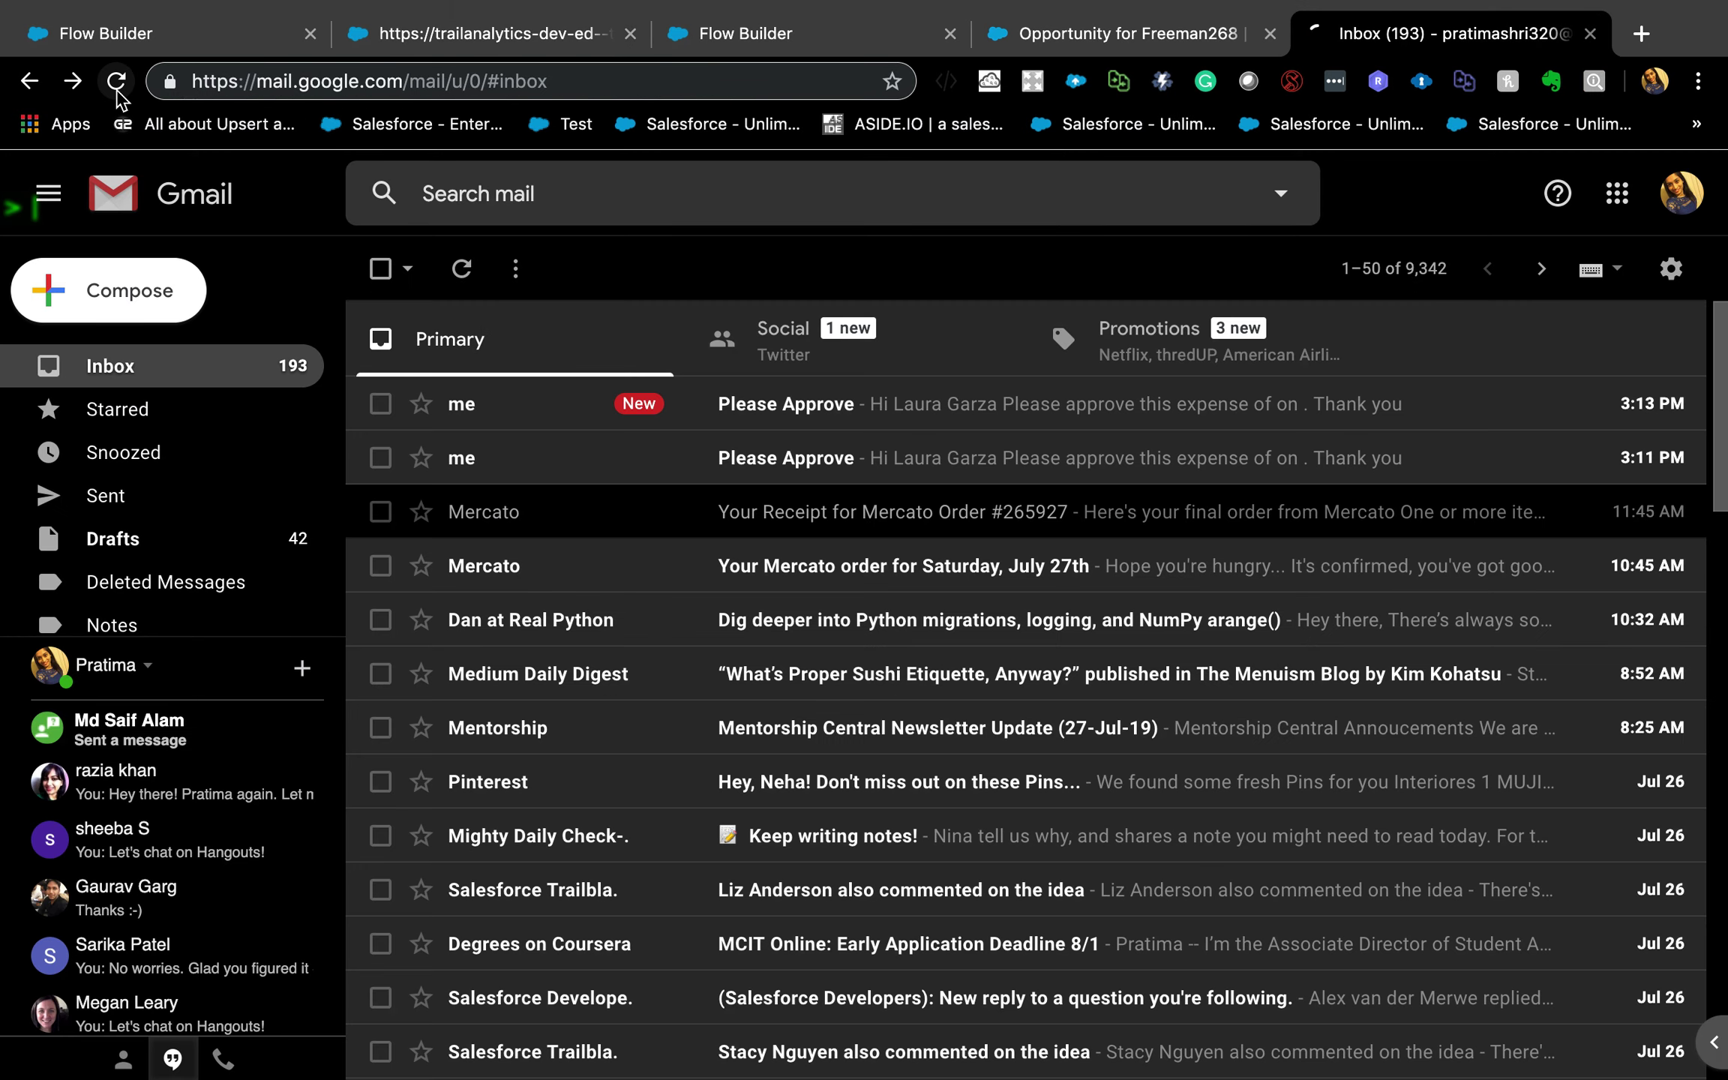
Reload Gmail to confirm the 3:33 PM Please Approve email, then return to the debug results.
{"action": "left_click", "coordinate": [116, 86]}
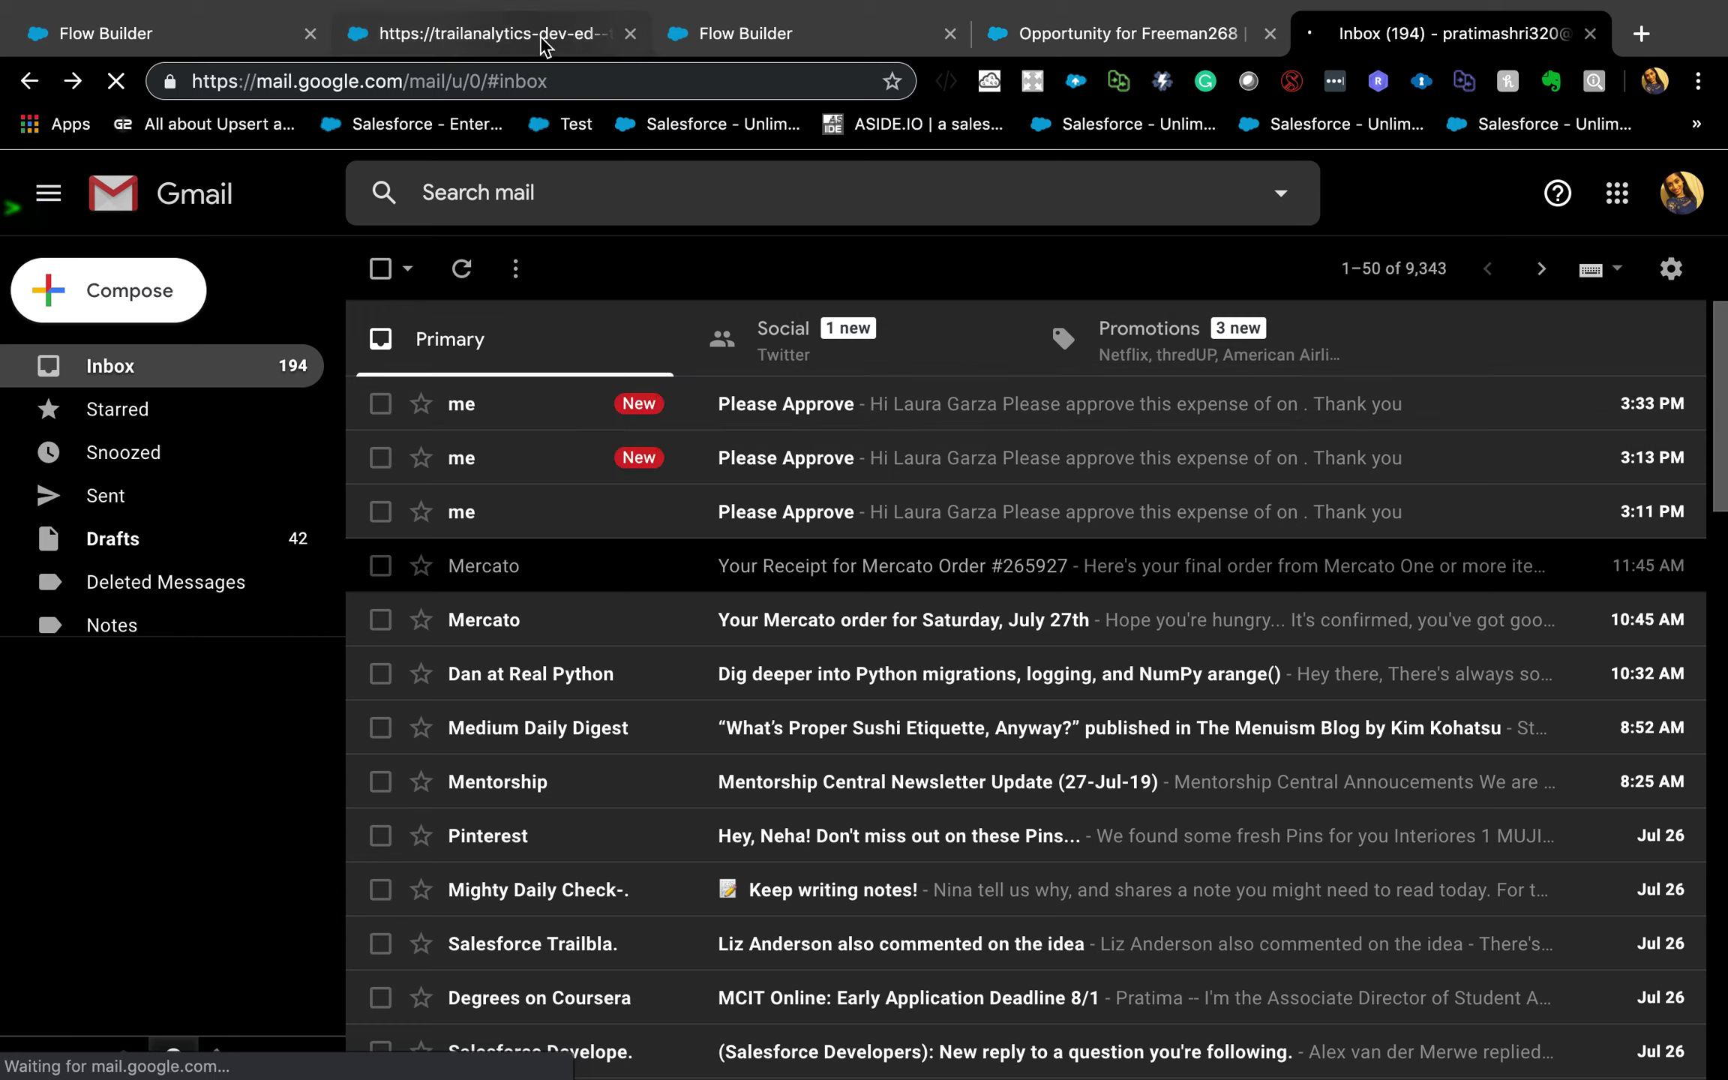
{"action": "left_click", "coordinate": [433, 48]}
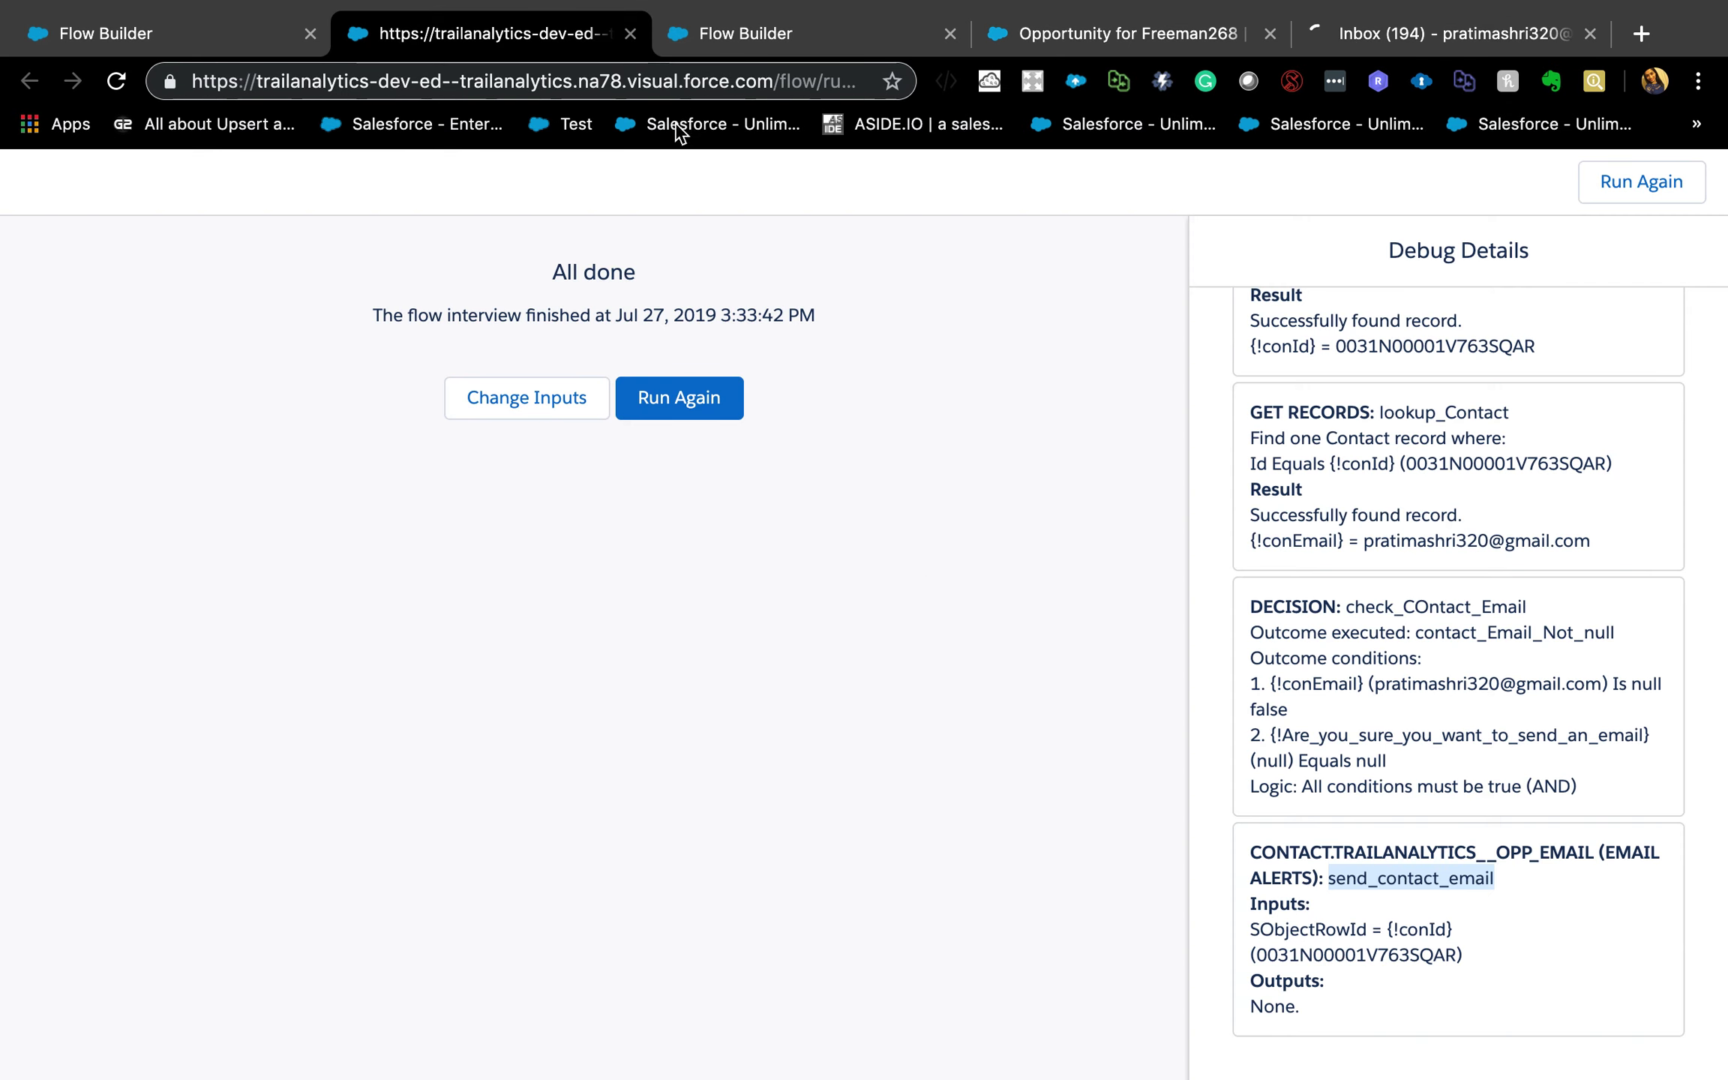
Go to the Freeman268 opportunity record and choose Edit Object from the Setup gear.
{"action": "left_click", "coordinate": [696, 39]}
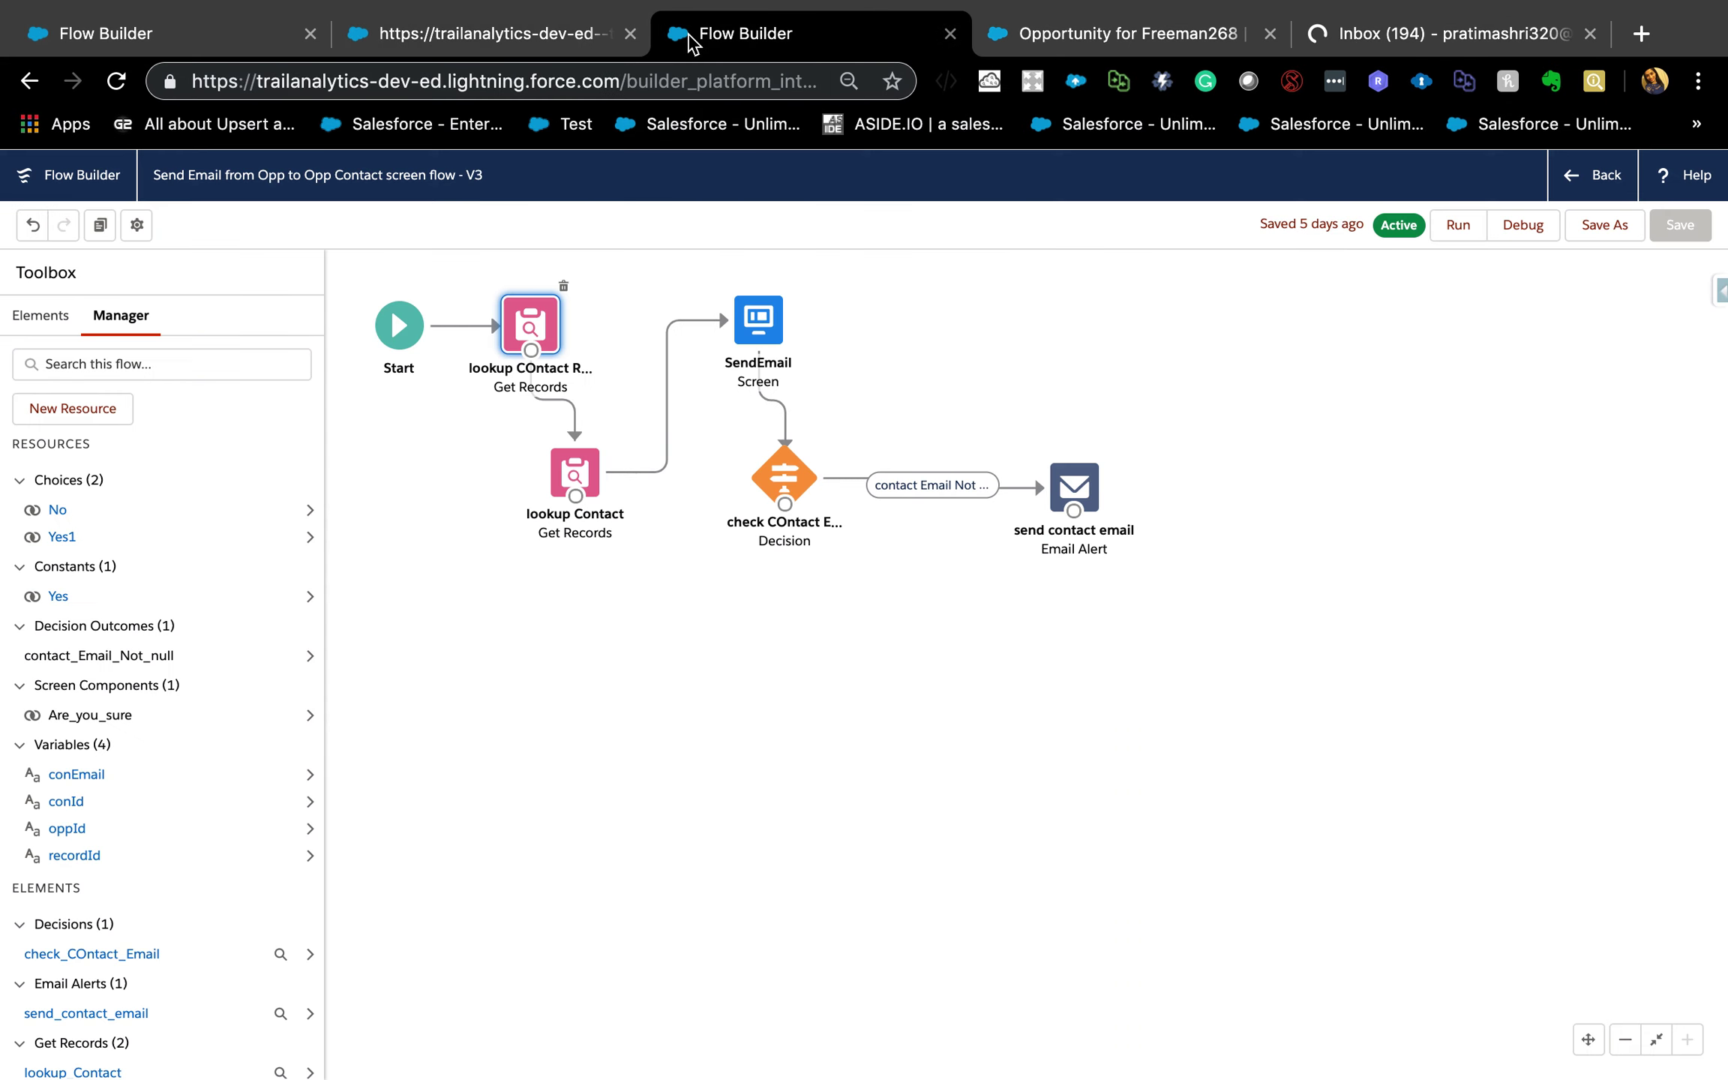
{"action": "left_click", "coordinate": [1011, 46]}
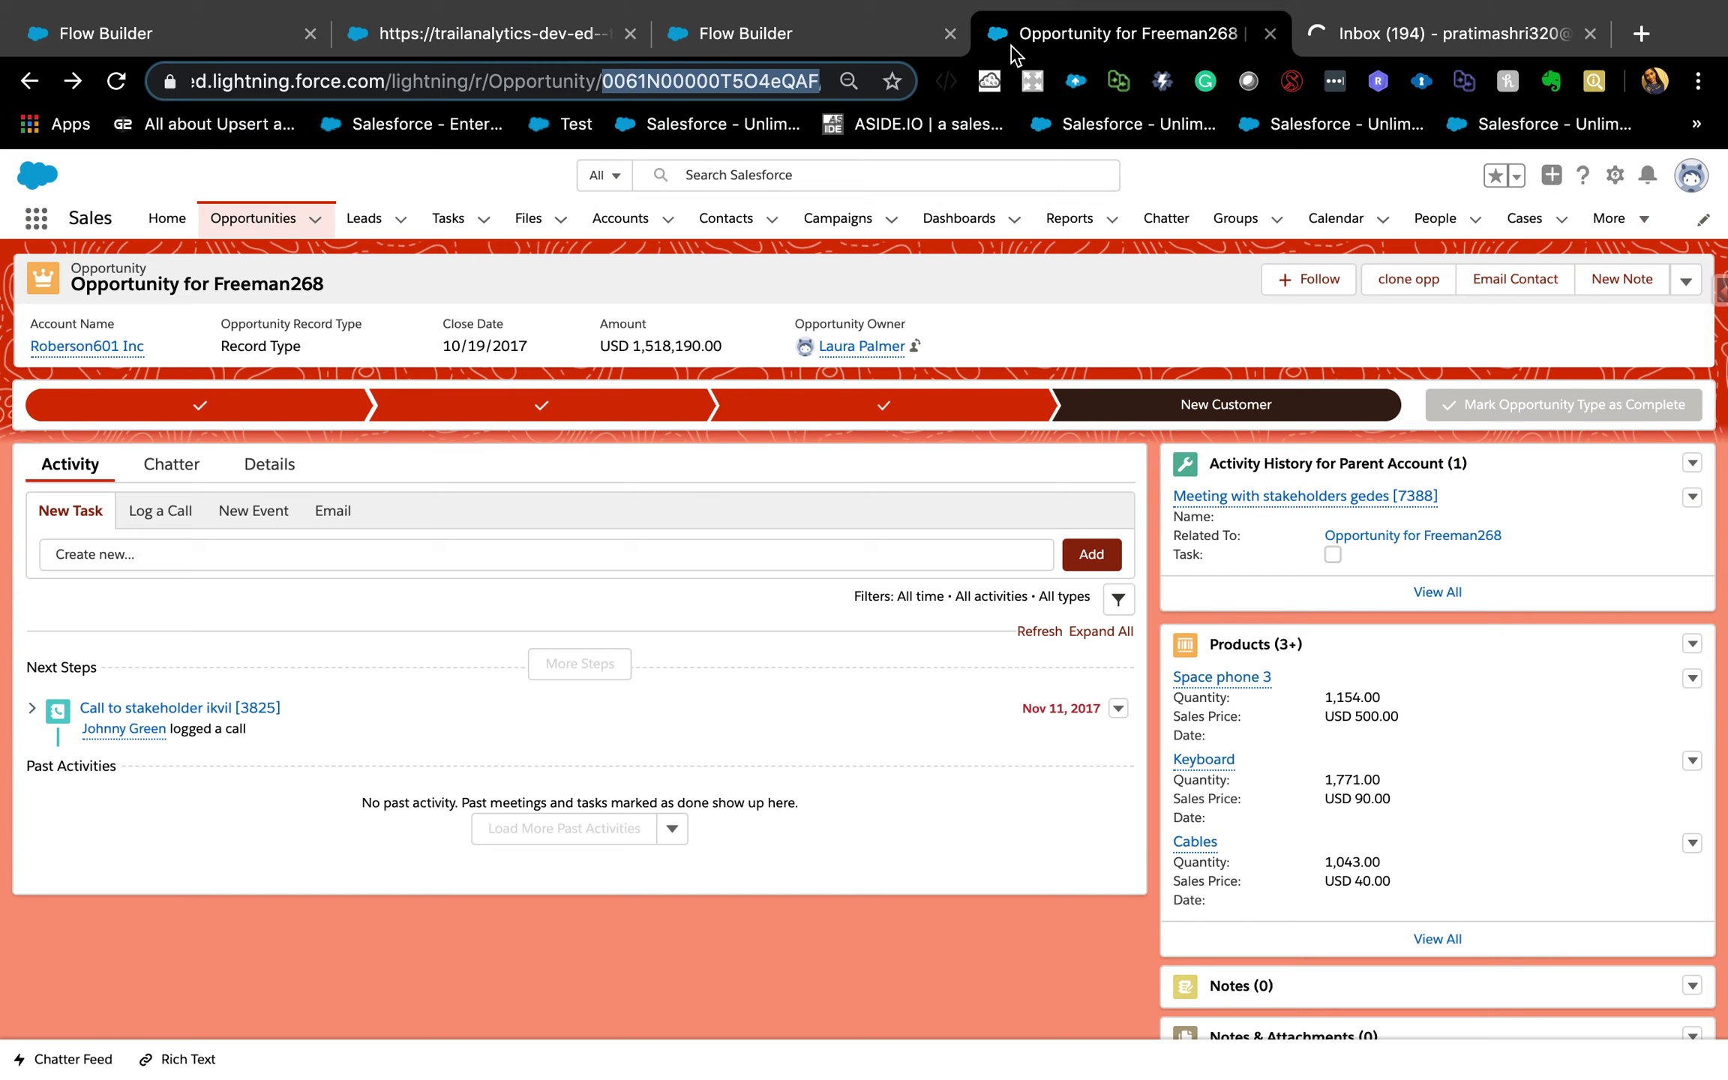
{"action": "left_click", "coordinate": [1616, 182]}
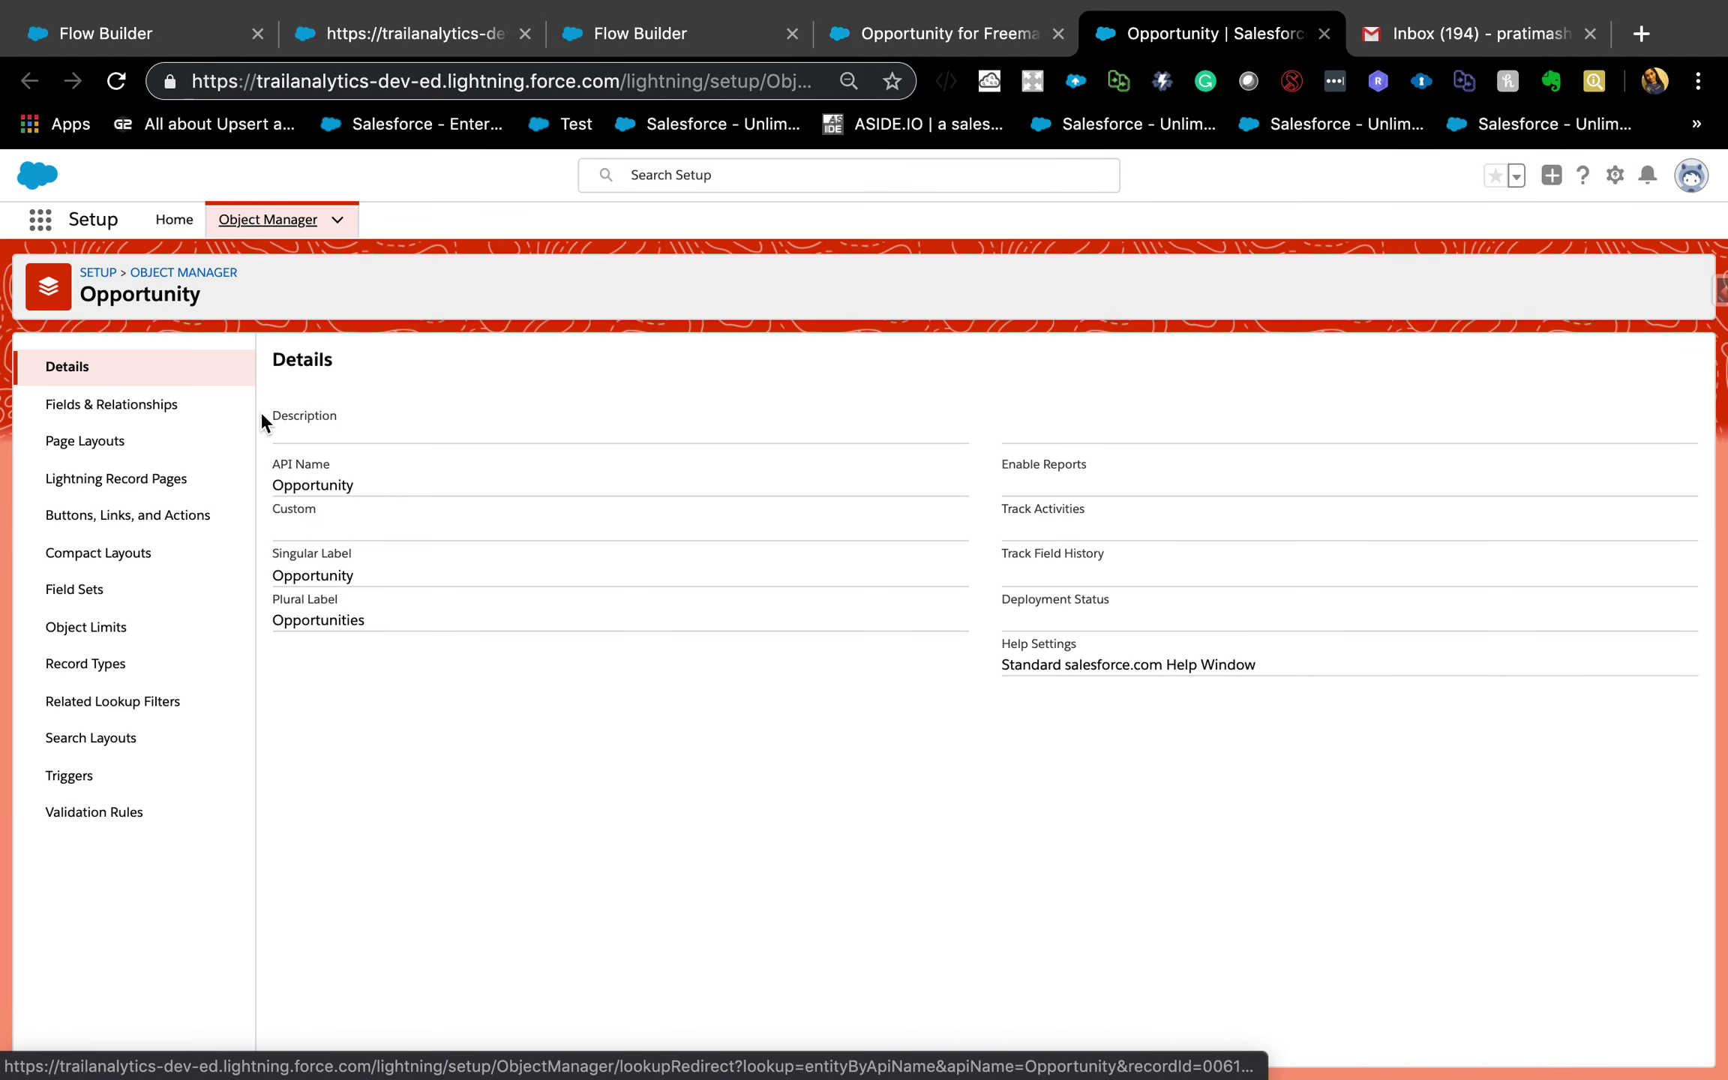
Start a new Opportunity action of type Flow using the Send Email from Opp to Opp Contact flow.
{"action": "left_click", "coordinate": [162, 523]}
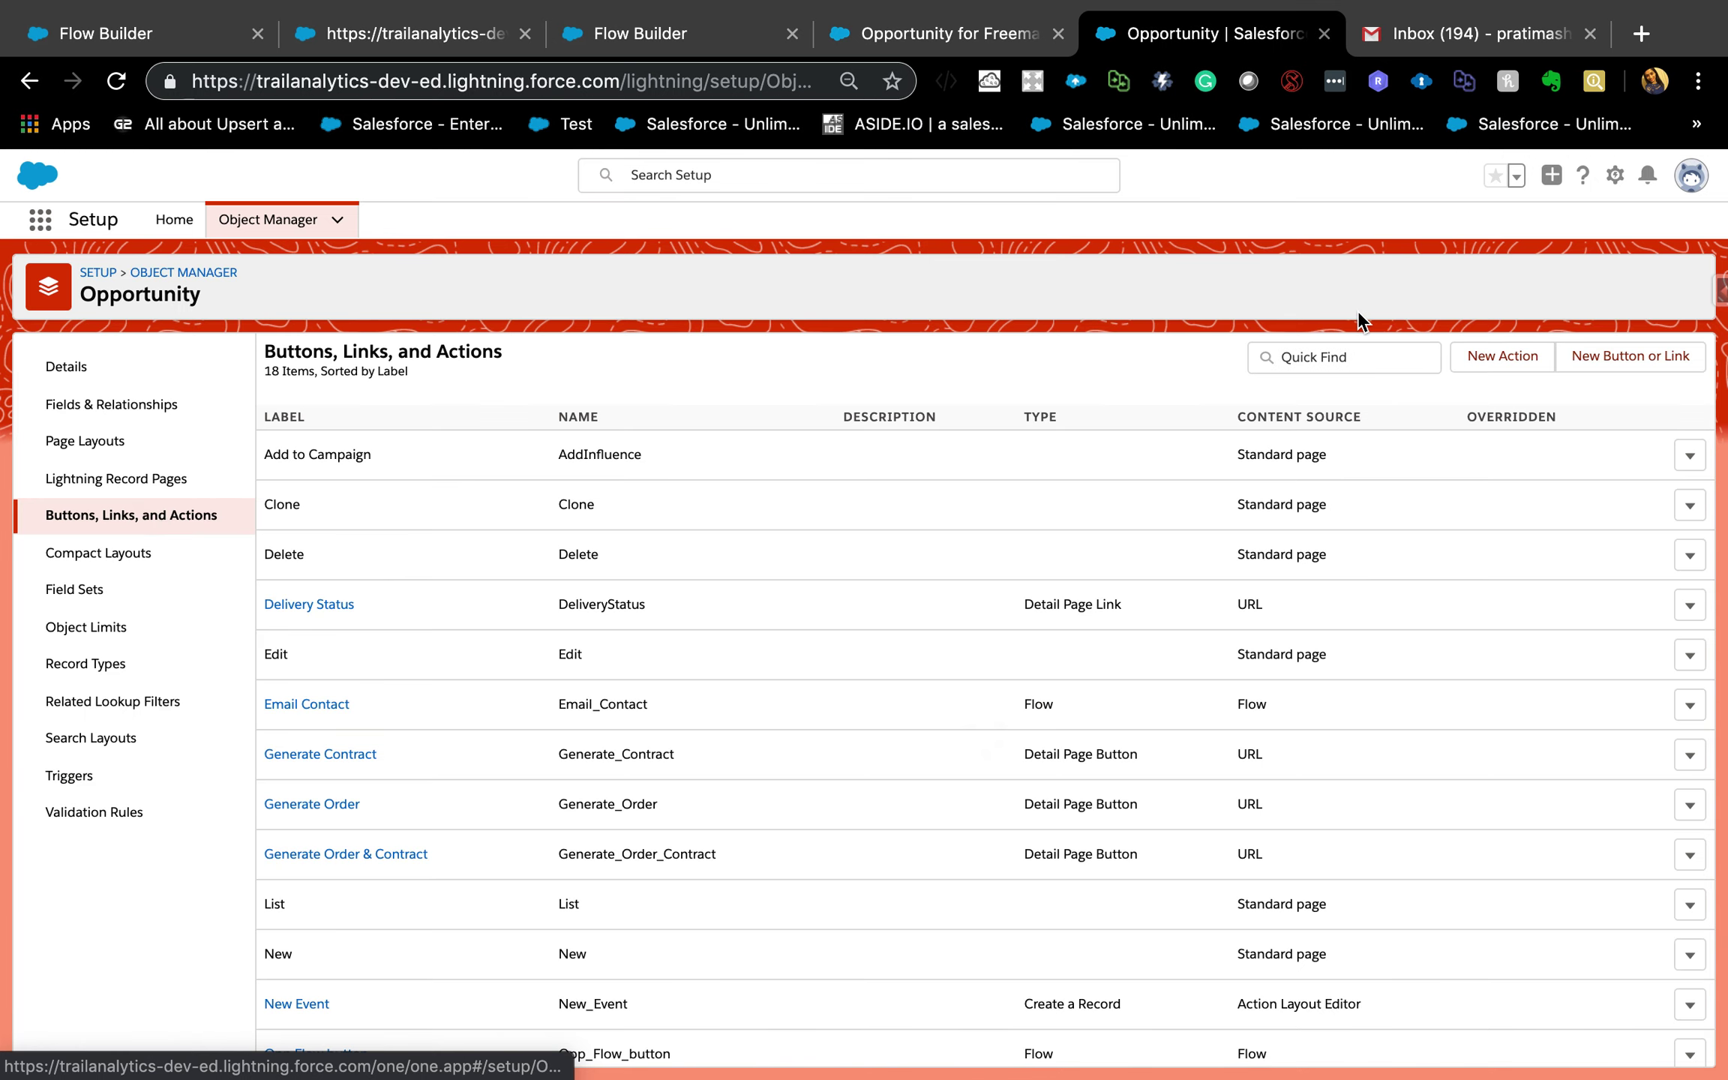
{"action": "left_click", "coordinate": [1520, 358]}
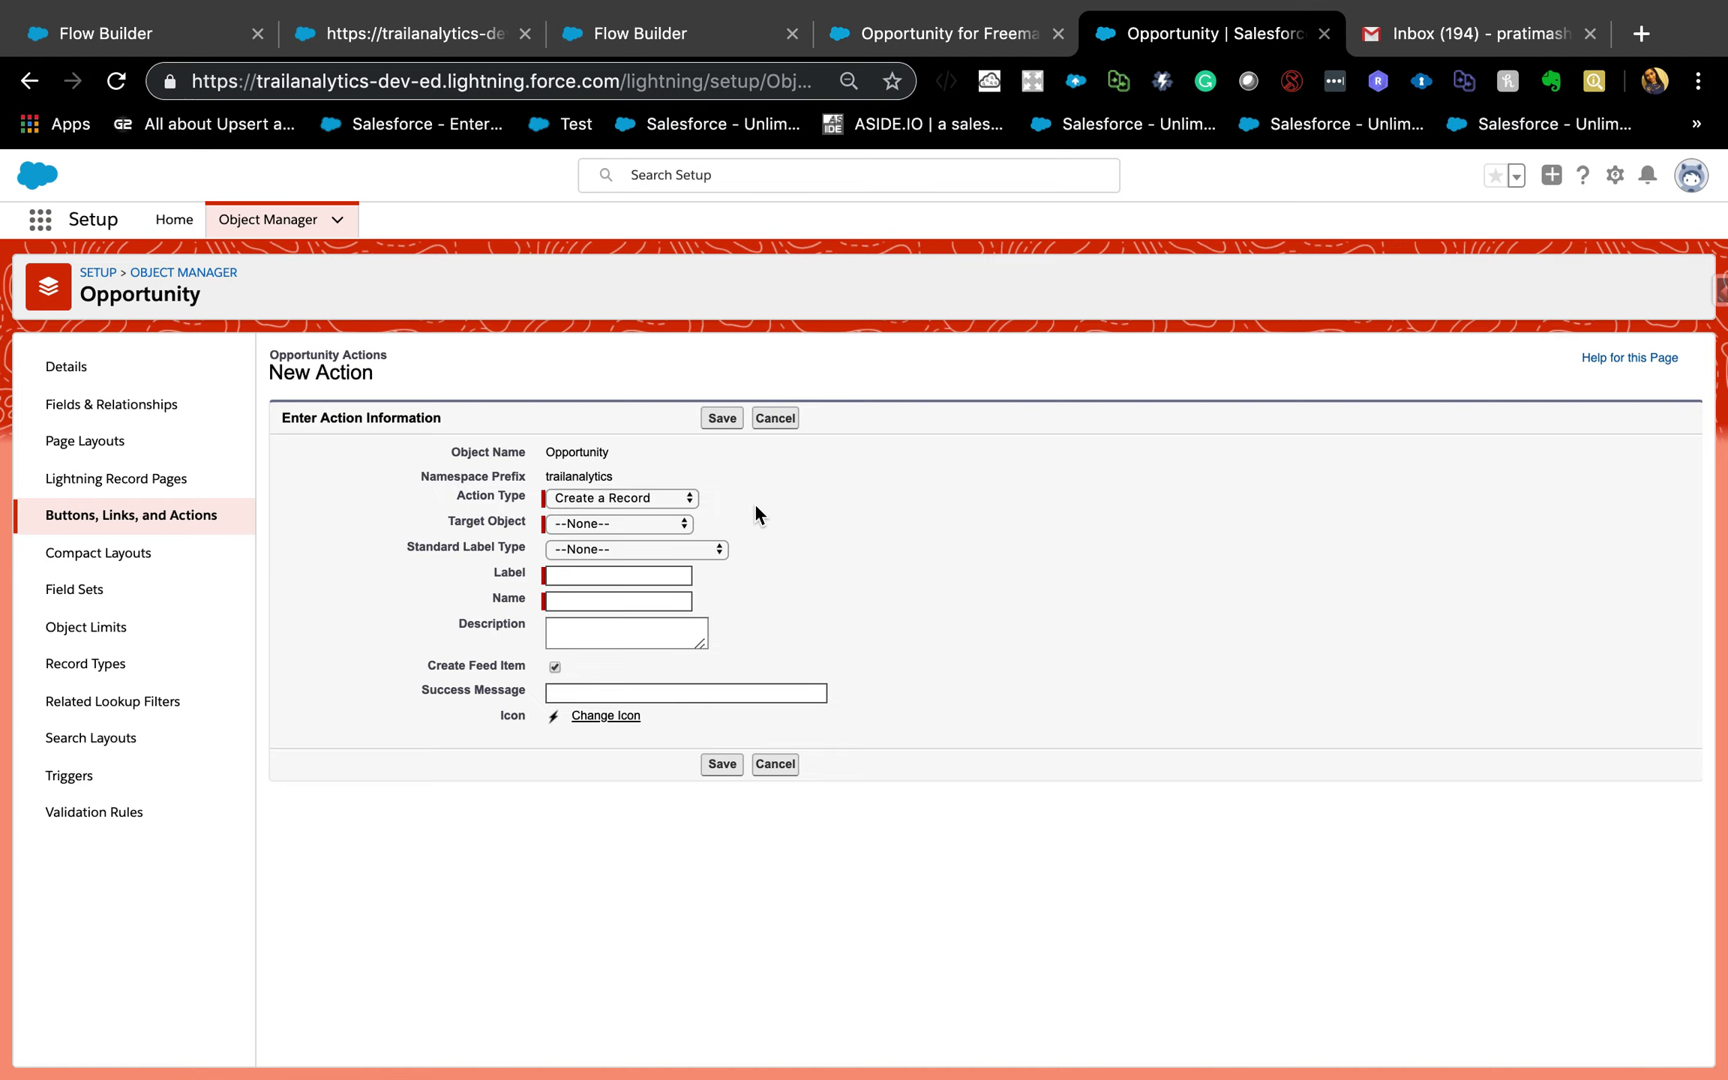
{"action": "left_click", "coordinate": [625, 498]}
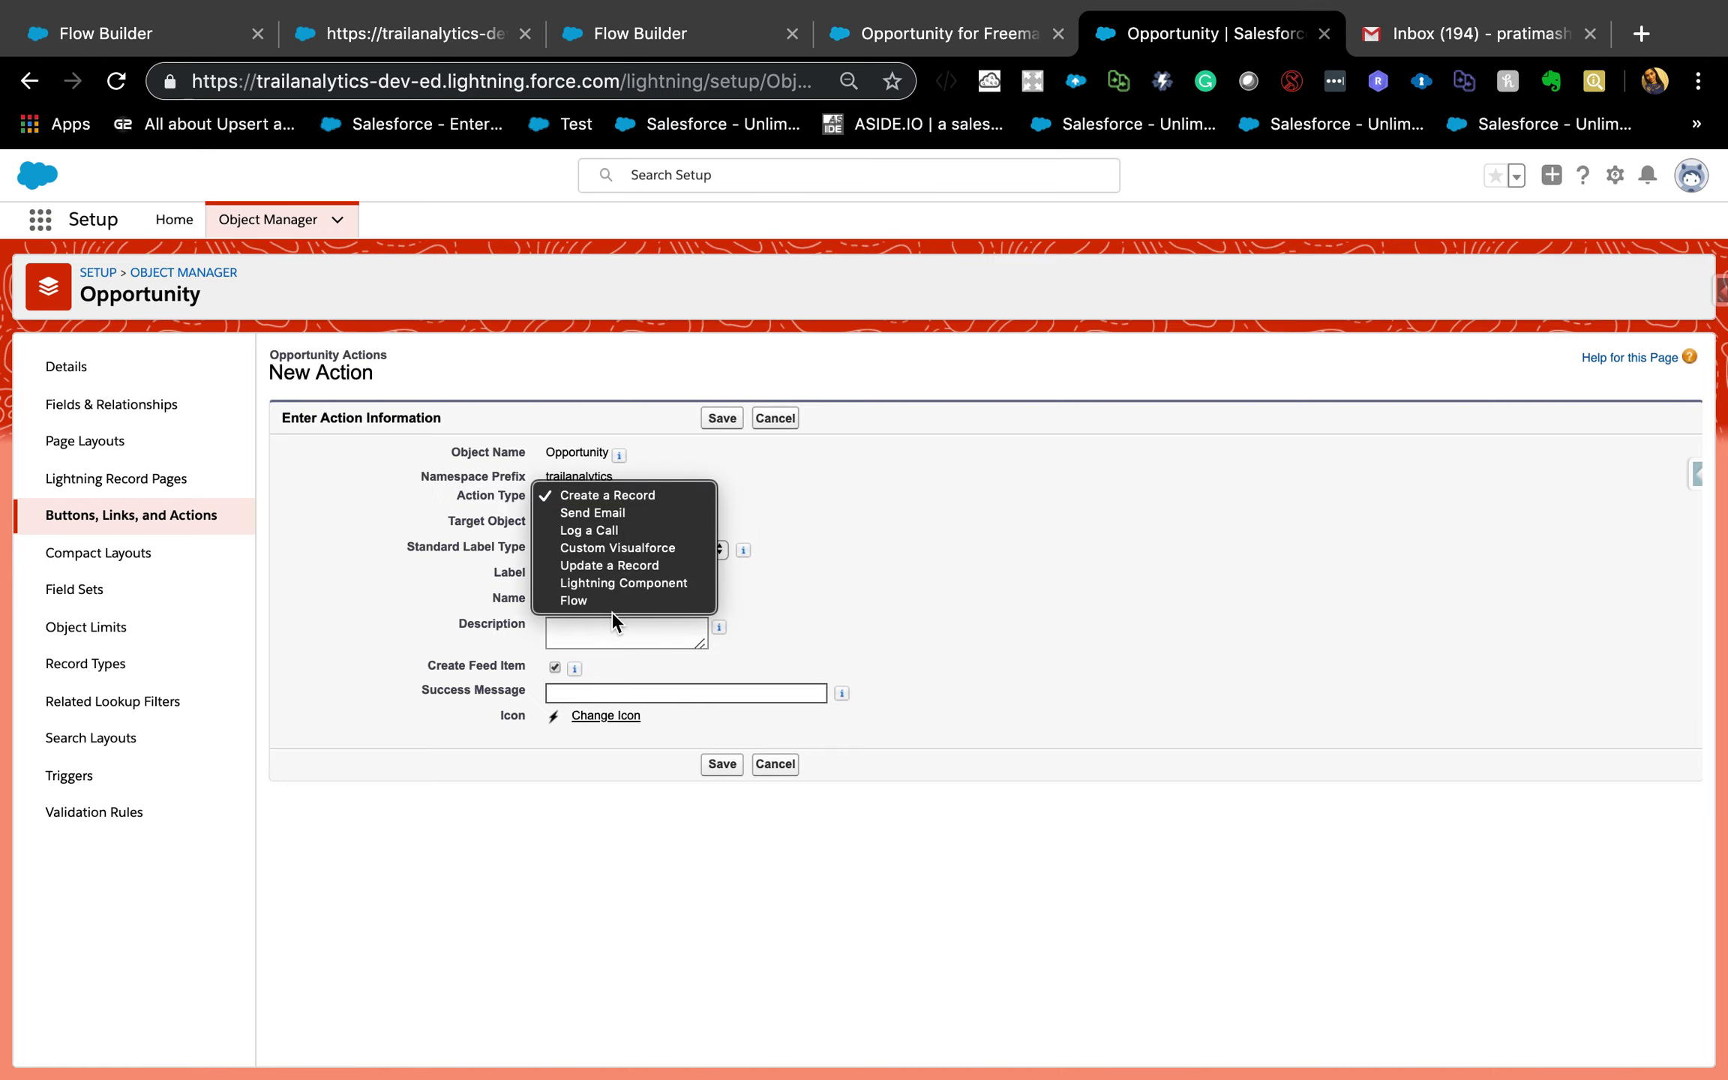
{"action": "left_click", "coordinate": [594, 601]}
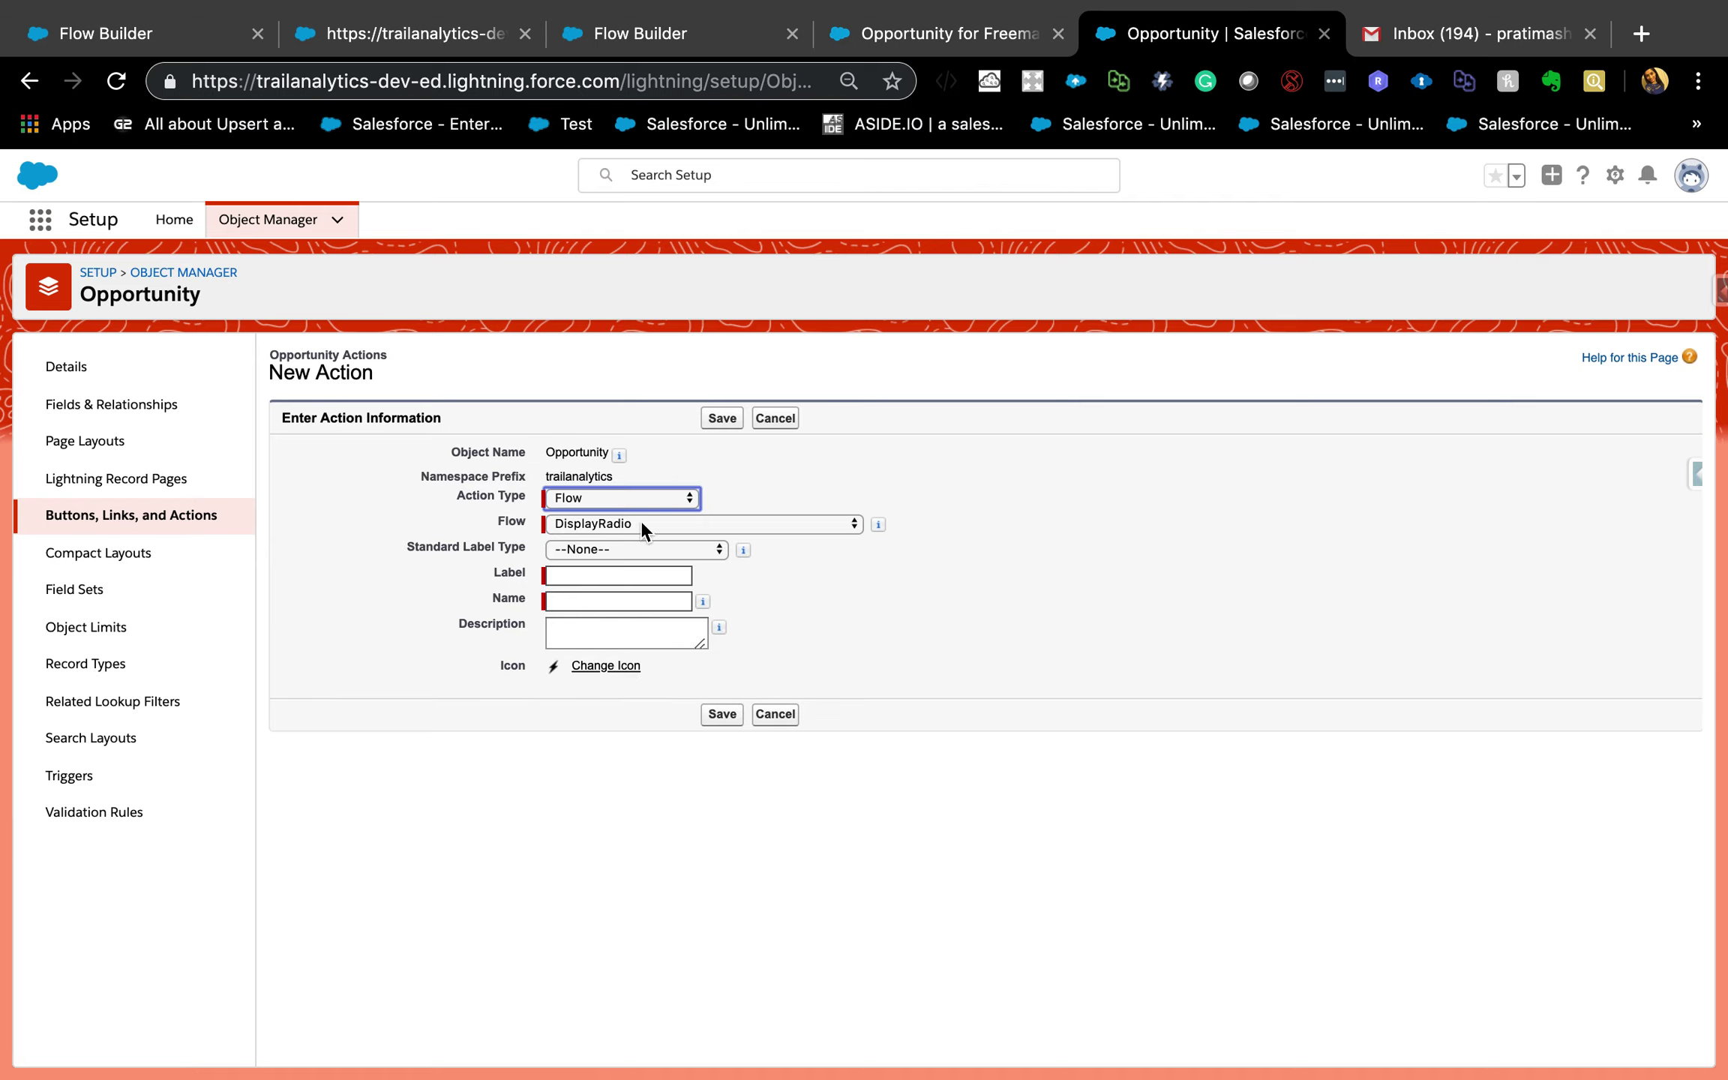
{"action": "left_click", "coordinate": [630, 524]}
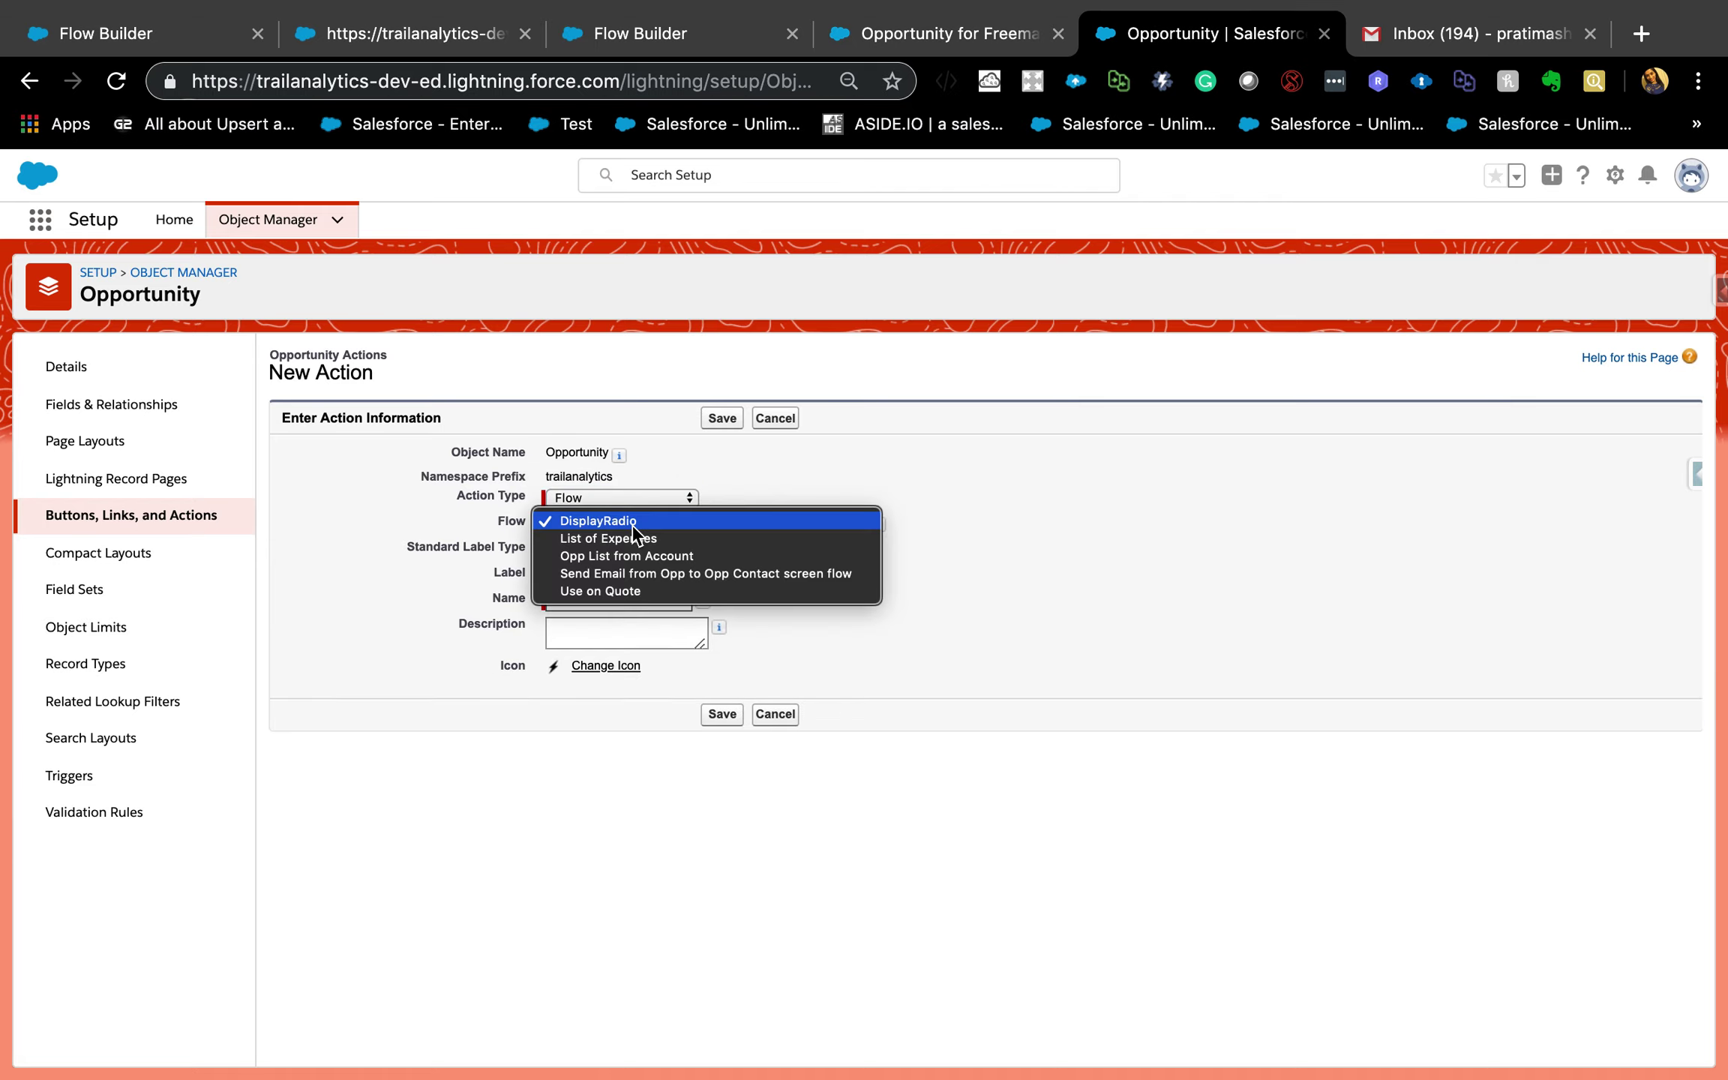
{"action": "left_click", "coordinate": [703, 578]}
Label the action 'Send Email' with name Send_Email and save it.
{"action": "left_click", "coordinate": [627, 576]}
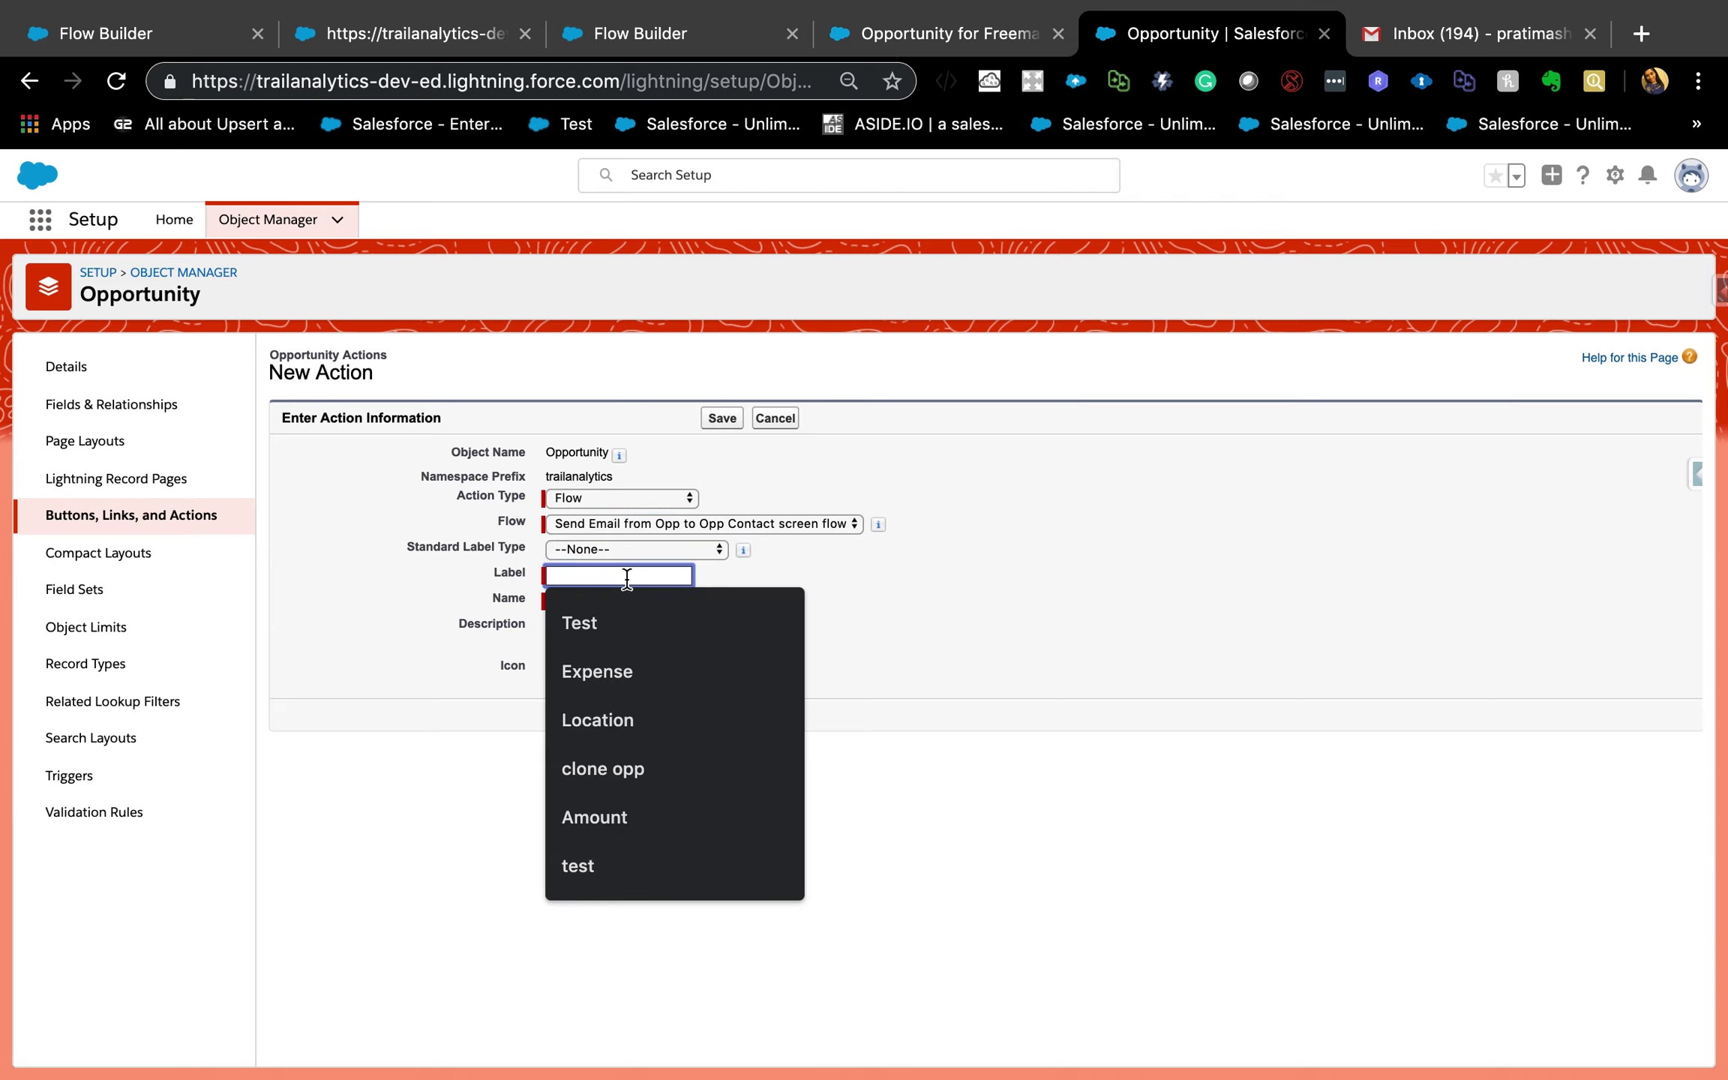
{"action": "type", "text": "Send "}
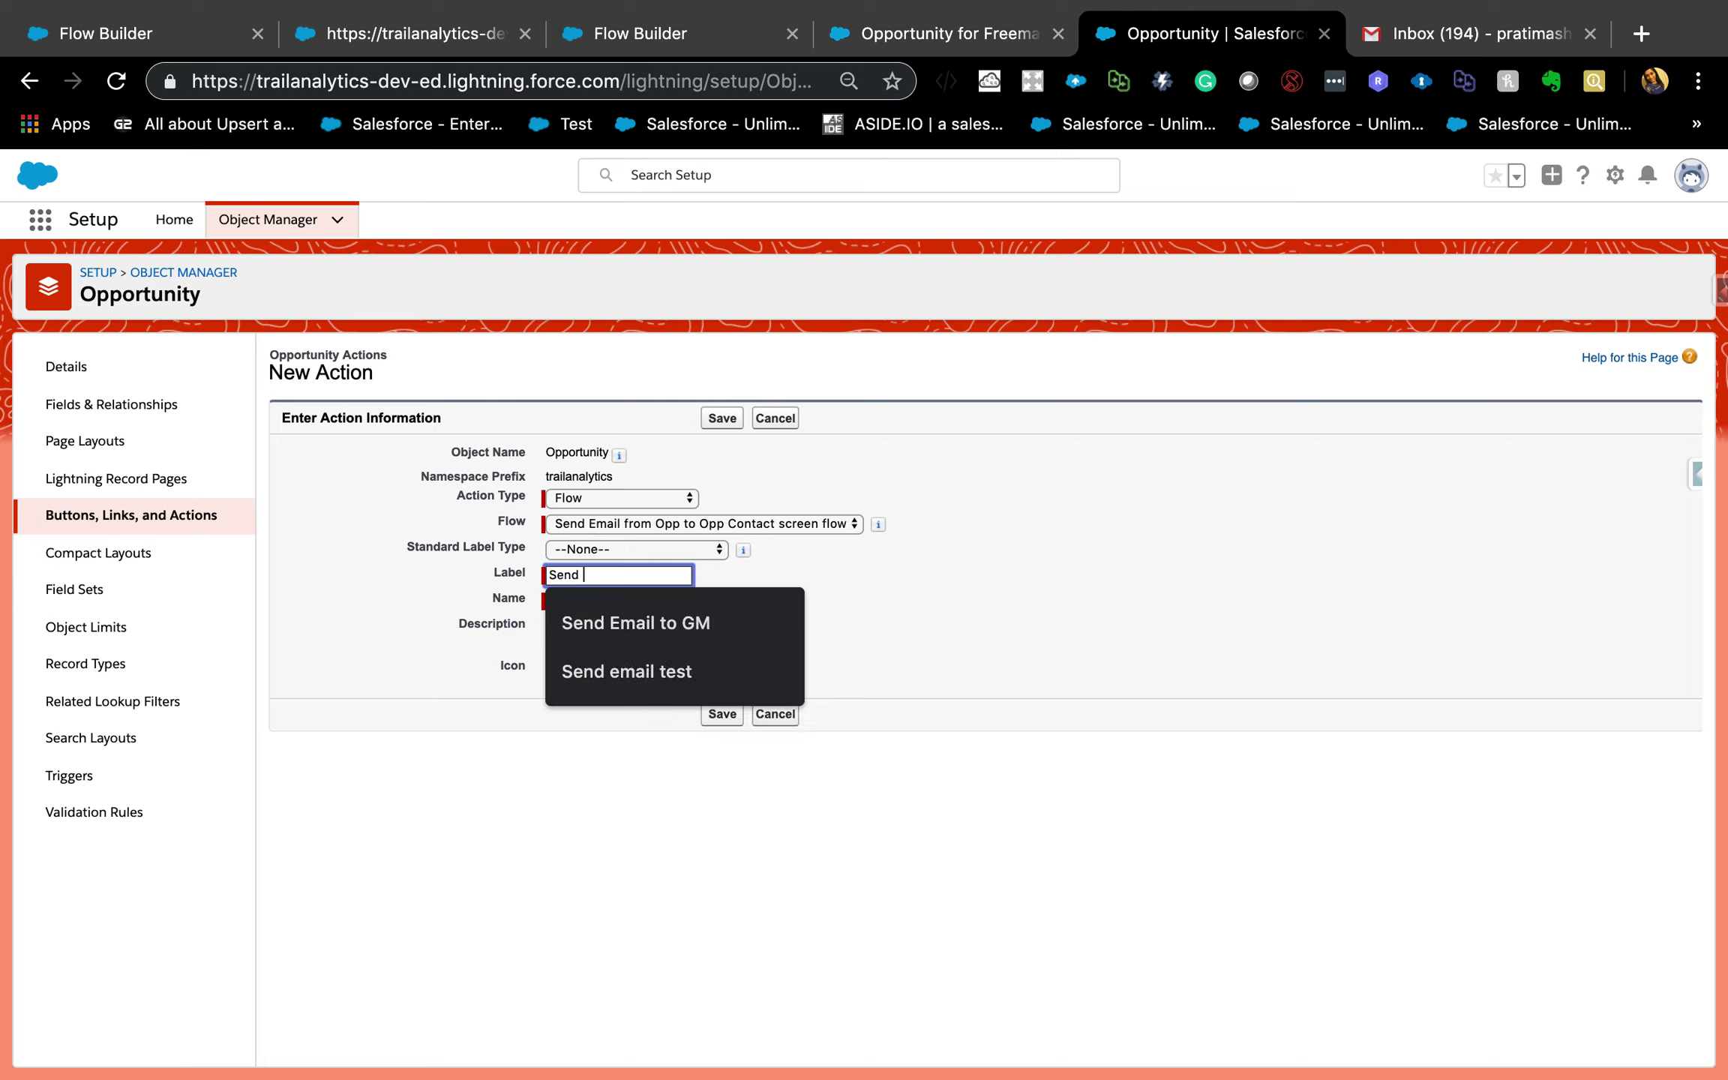
{"action": "type", "text": "Email"}
{"action": "left_click", "coordinate": [894, 577]}
{"action": "left_click", "coordinate": [720, 418]}
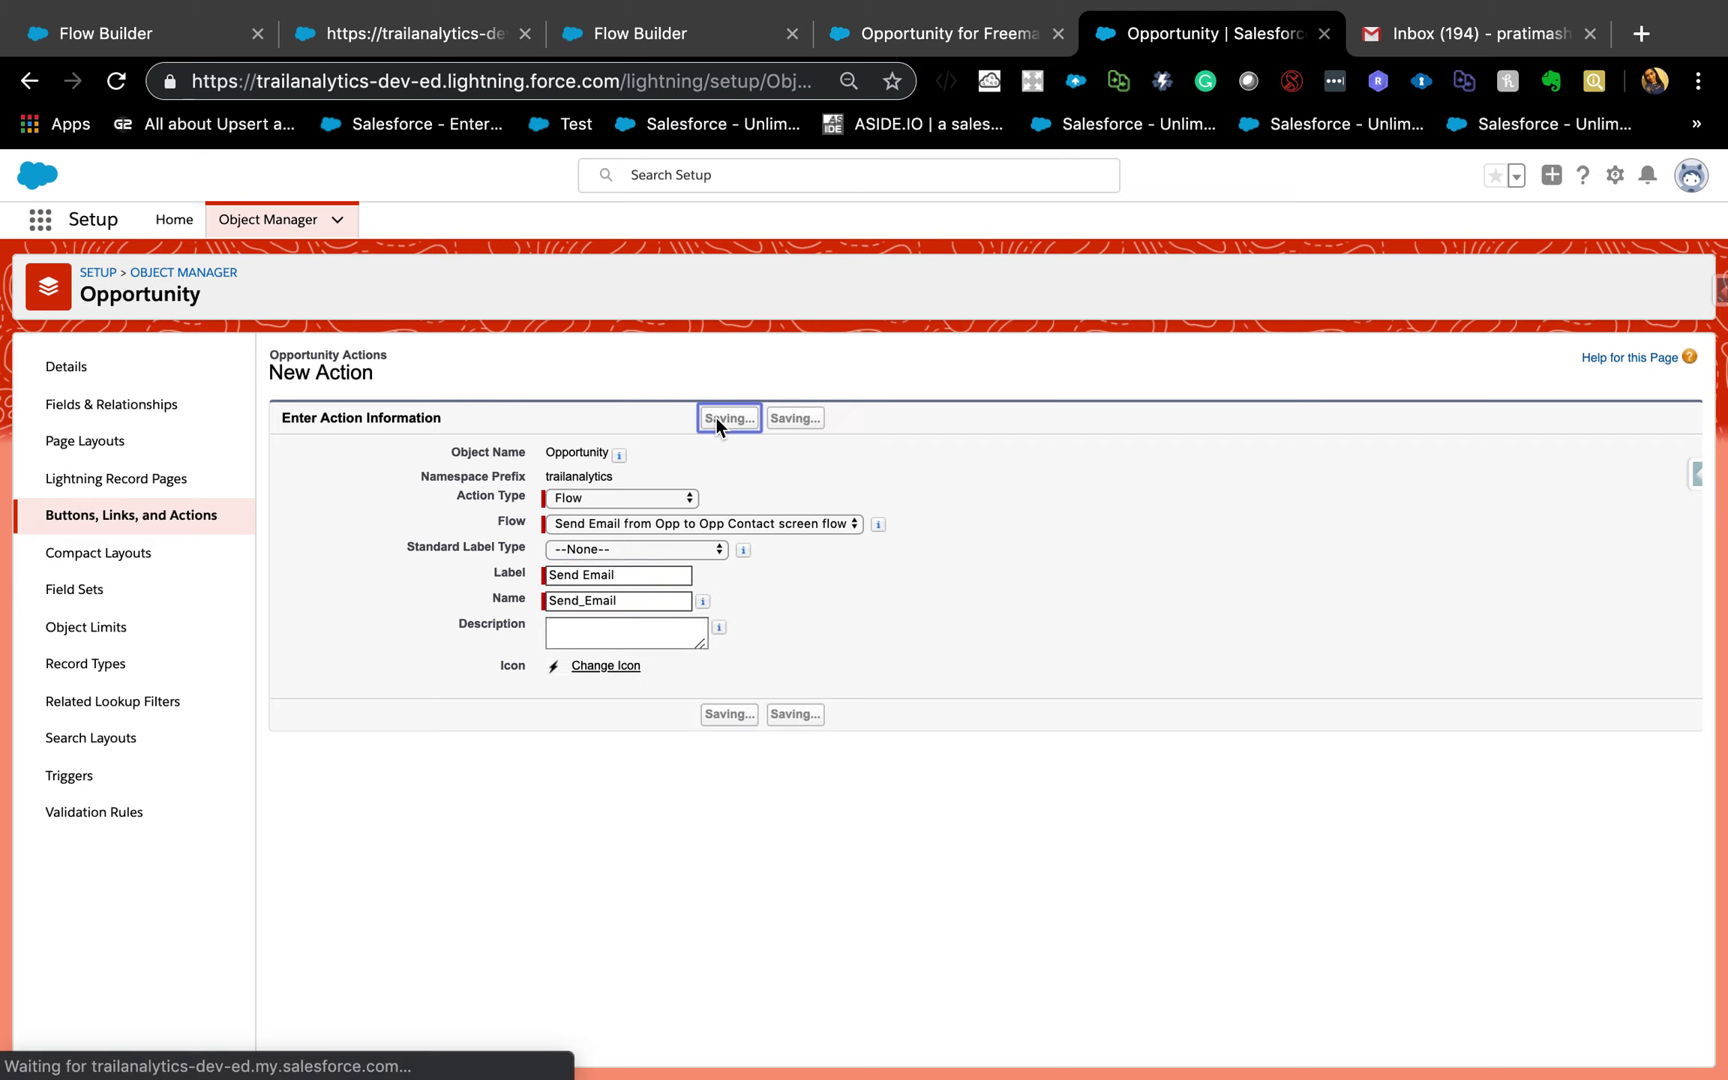
Run the Email Contact flow on the Freeman268 opportunity, answering Yes to send the email.
{"action": "left_click", "coordinate": [905, 44]}
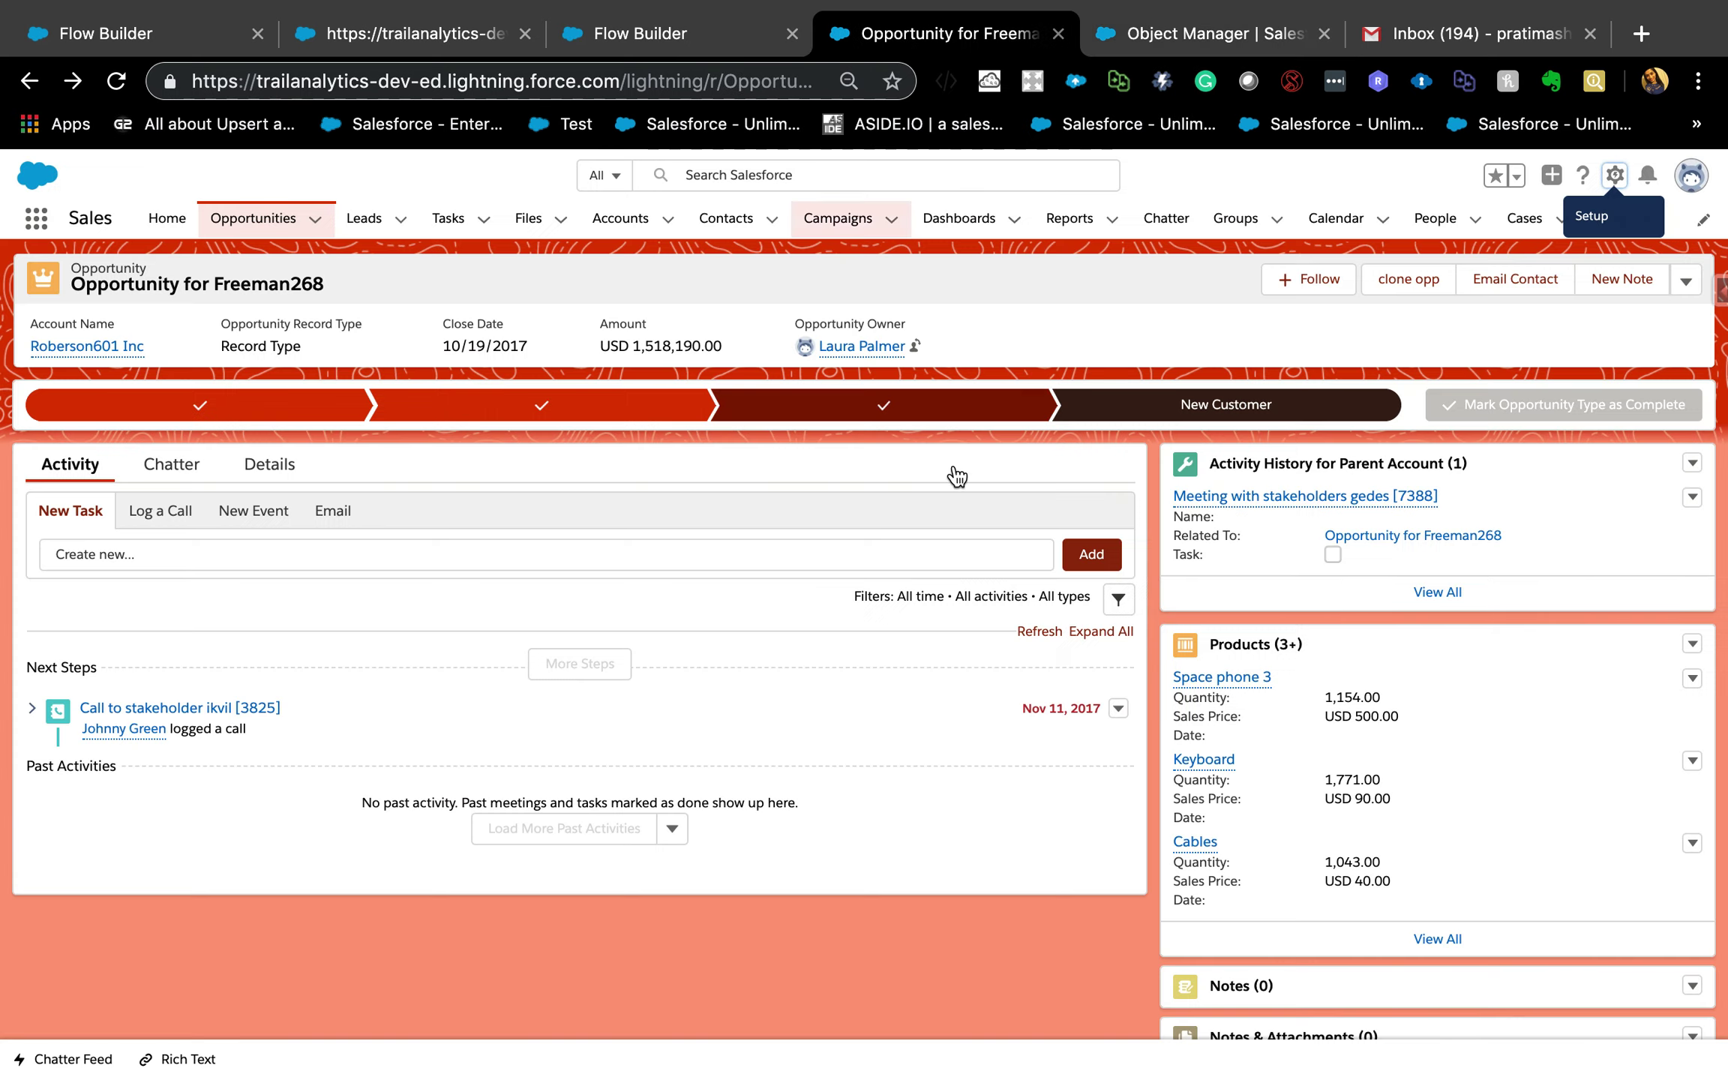
{"action": "left_click", "coordinate": [1523, 288]}
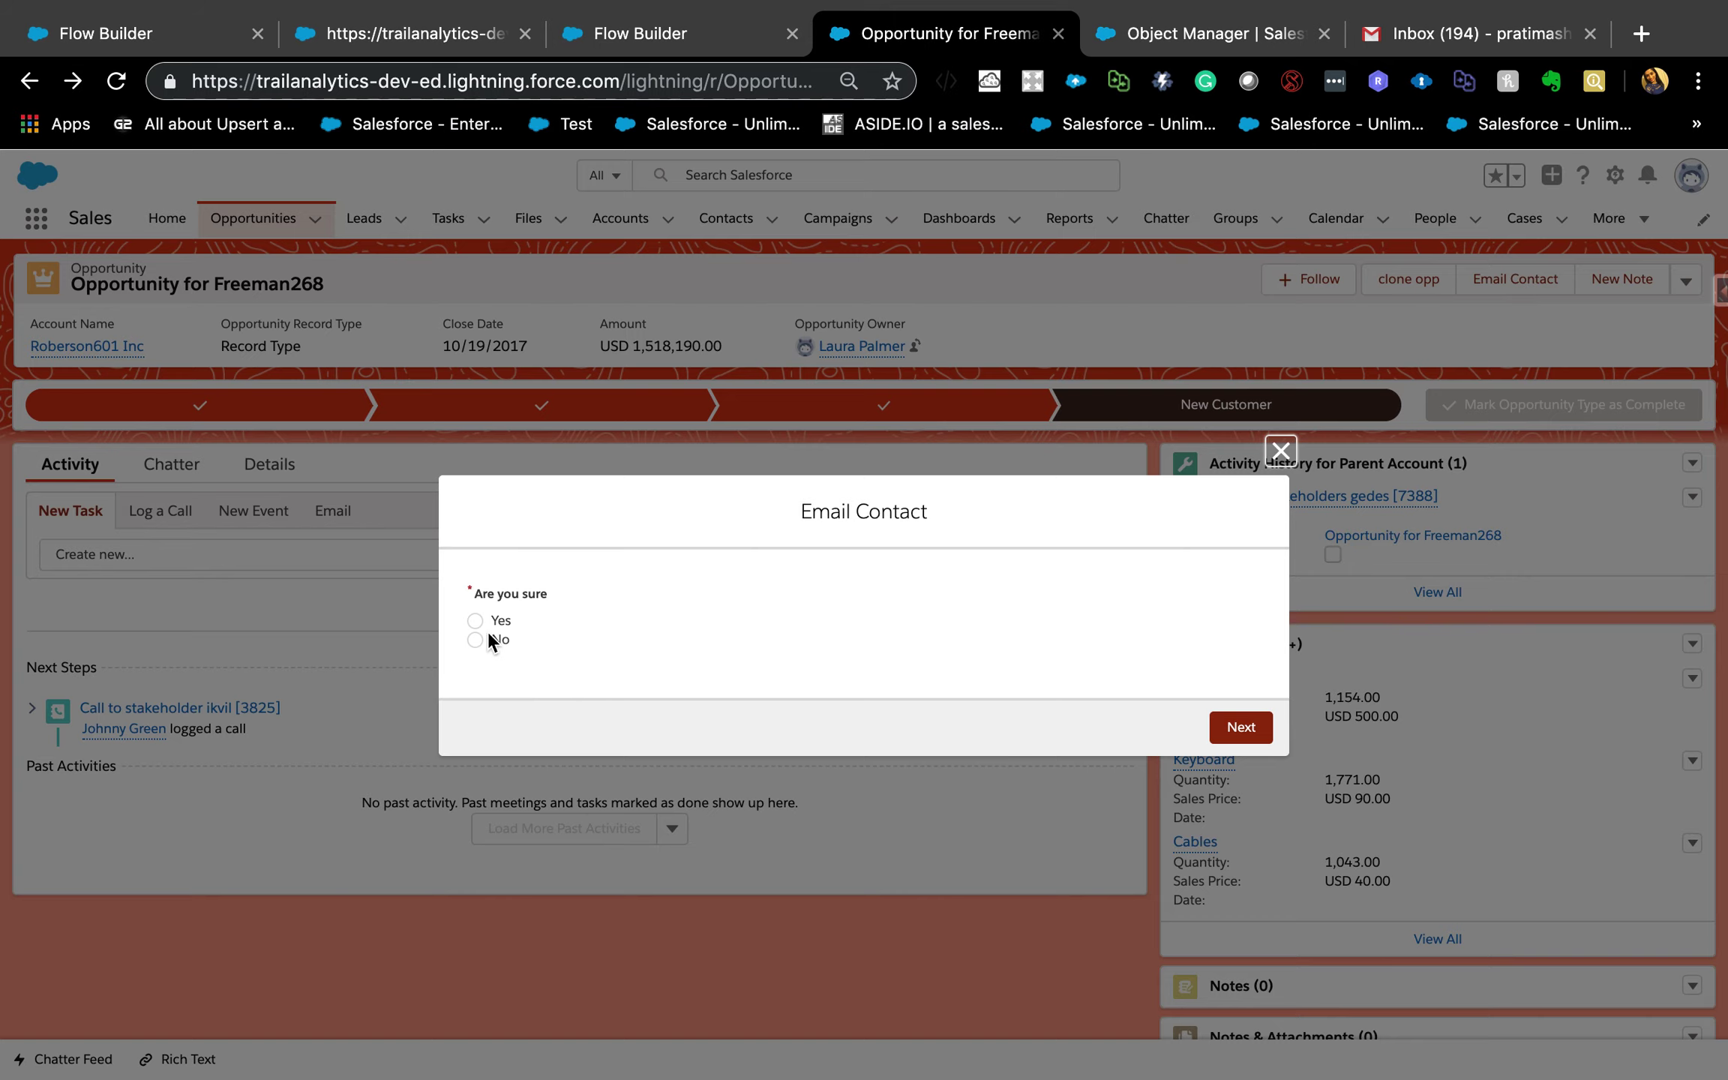
{"action": "left_click", "coordinate": [476, 621]}
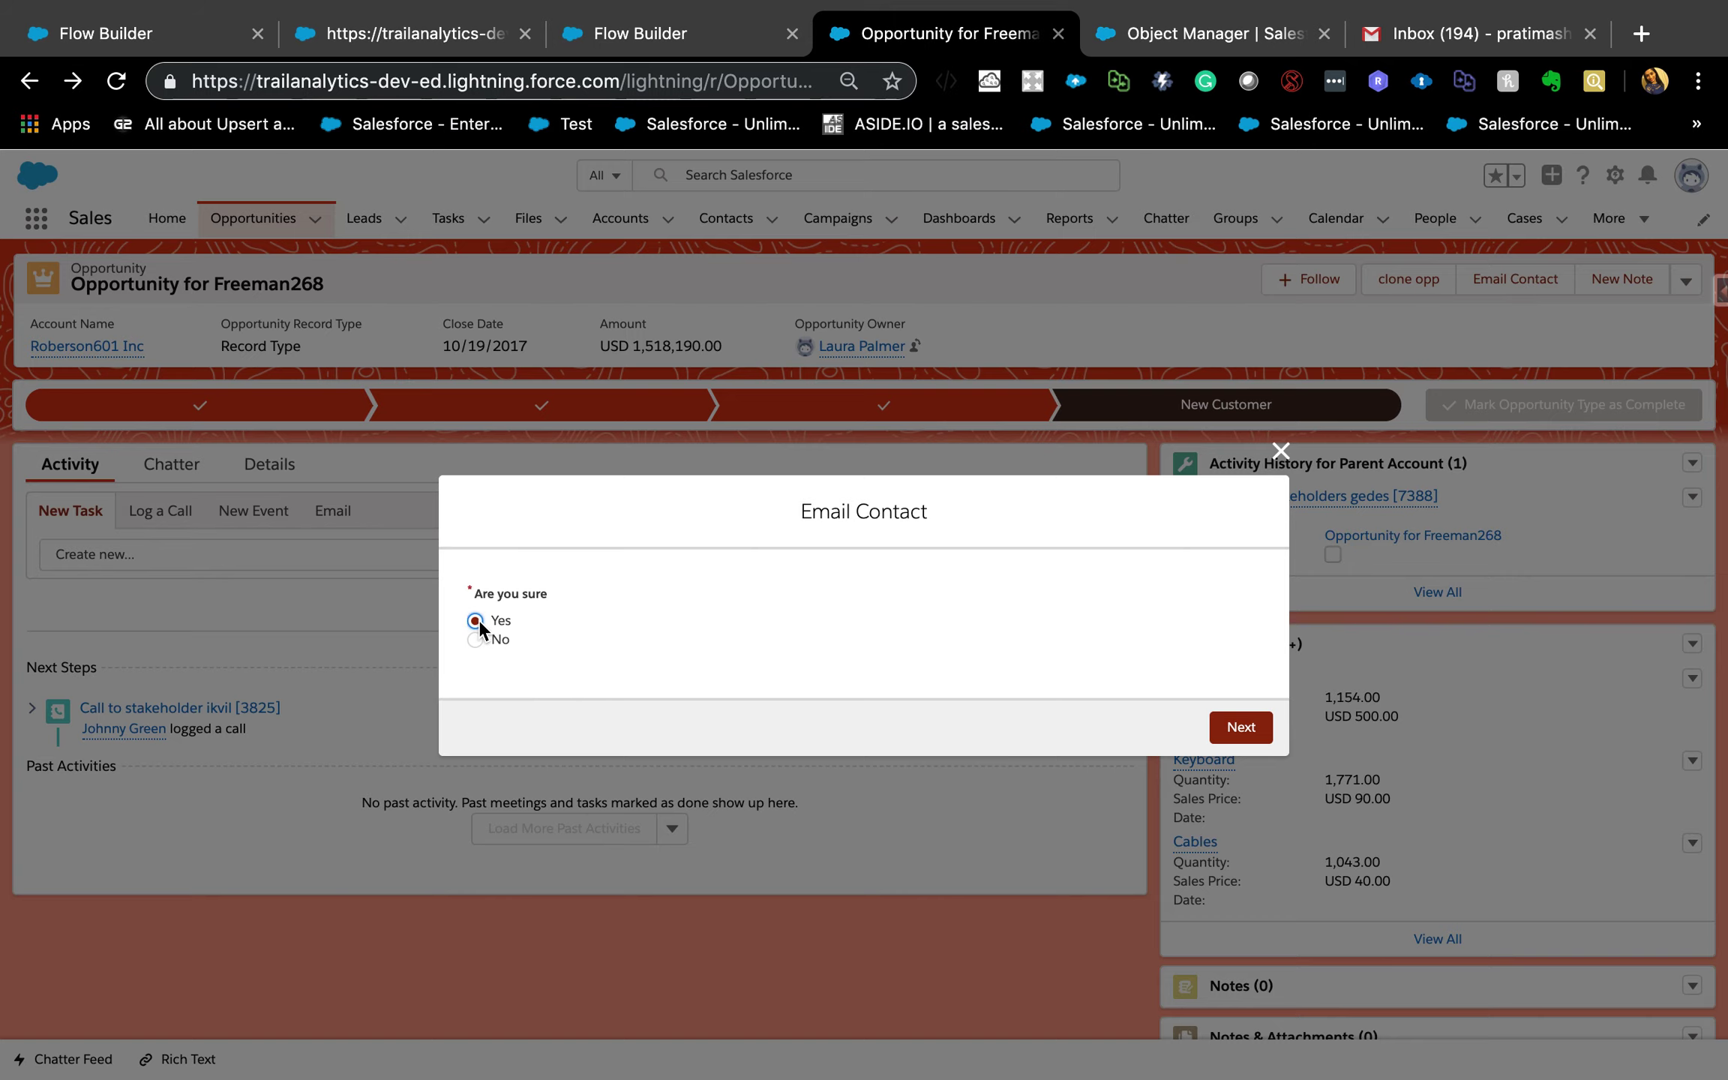
{"action": "left_click", "coordinate": [1239, 726]}
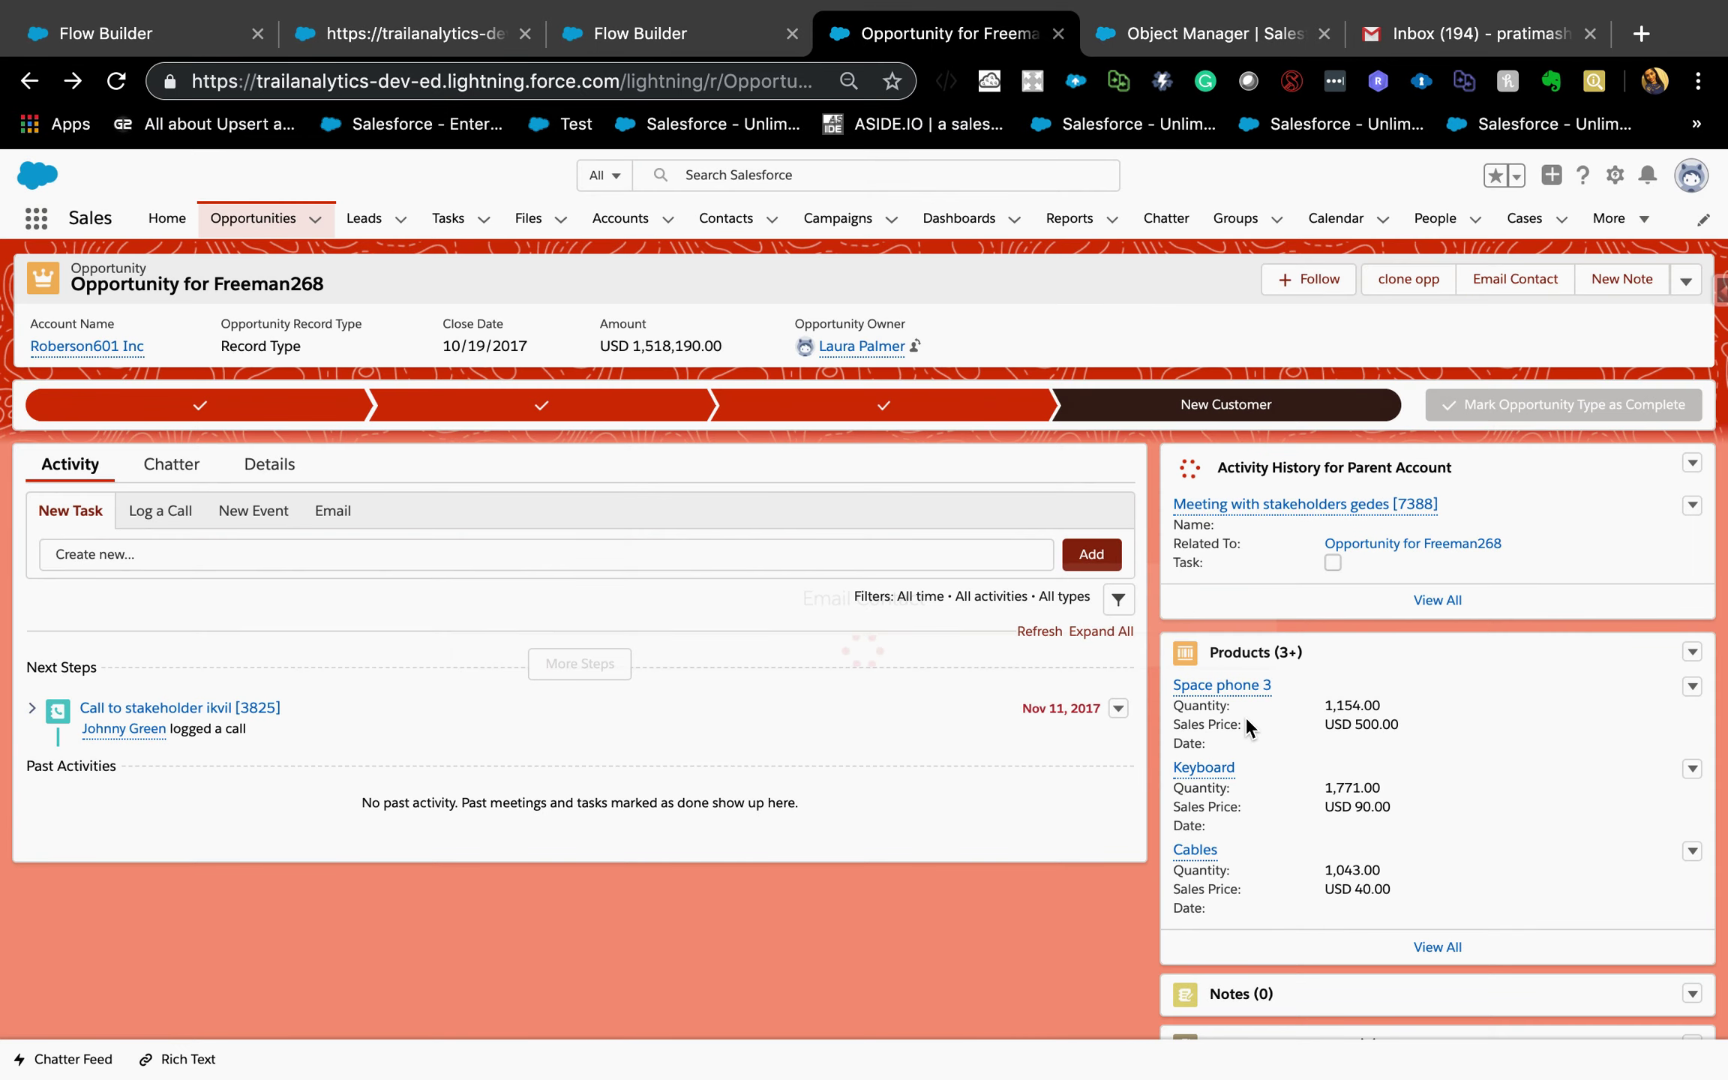
Review the Contact Roles section and refresh the opportunity's Activity list.
{"action": "scroll", "coordinate": [1150, 862], "scroll_direction": "down", "scroll_amount": 2}
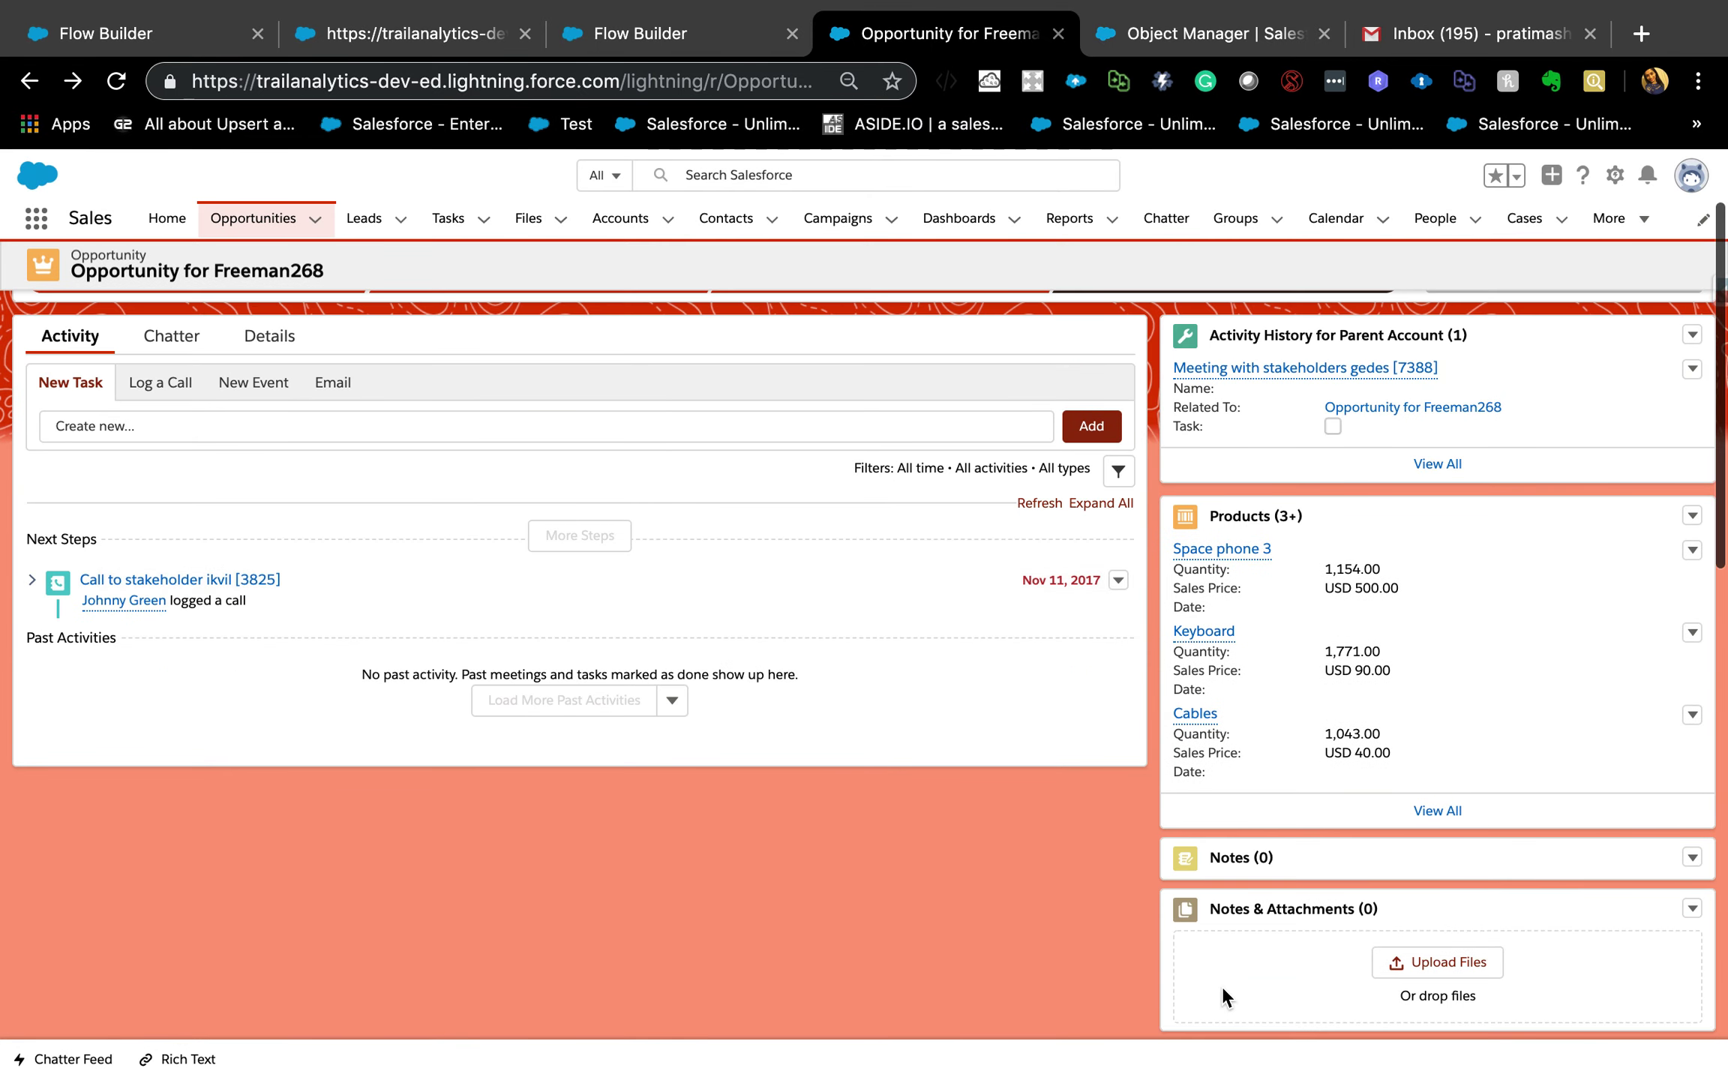
{"action": "scroll", "coordinate": [1221, 985], "scroll_direction": "up", "scroll_amount": 2}
{"action": "scroll", "coordinate": [1001, 713], "scroll_direction": "down", "scroll_amount": 2}
{"action": "scroll", "coordinate": [1002, 714], "scroll_direction": "down", "scroll_amount": 6}
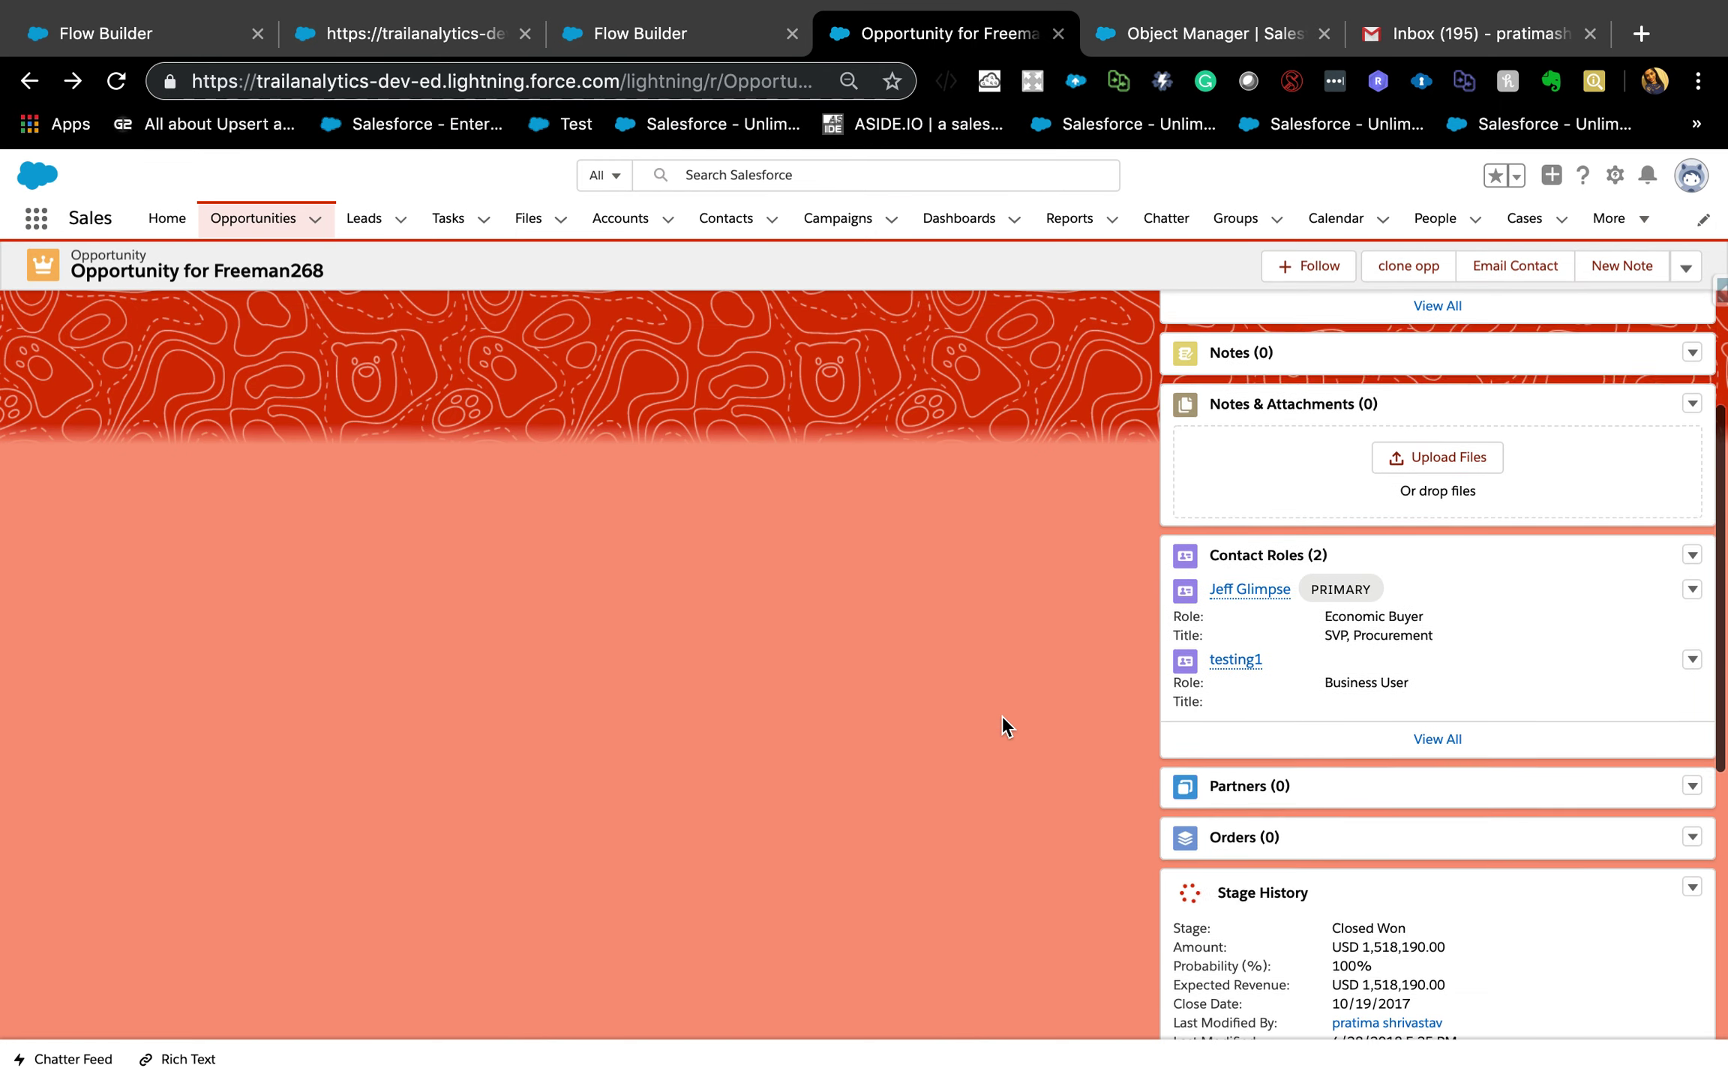
{"action": "mouse_move", "coordinate": [1268, 597]}
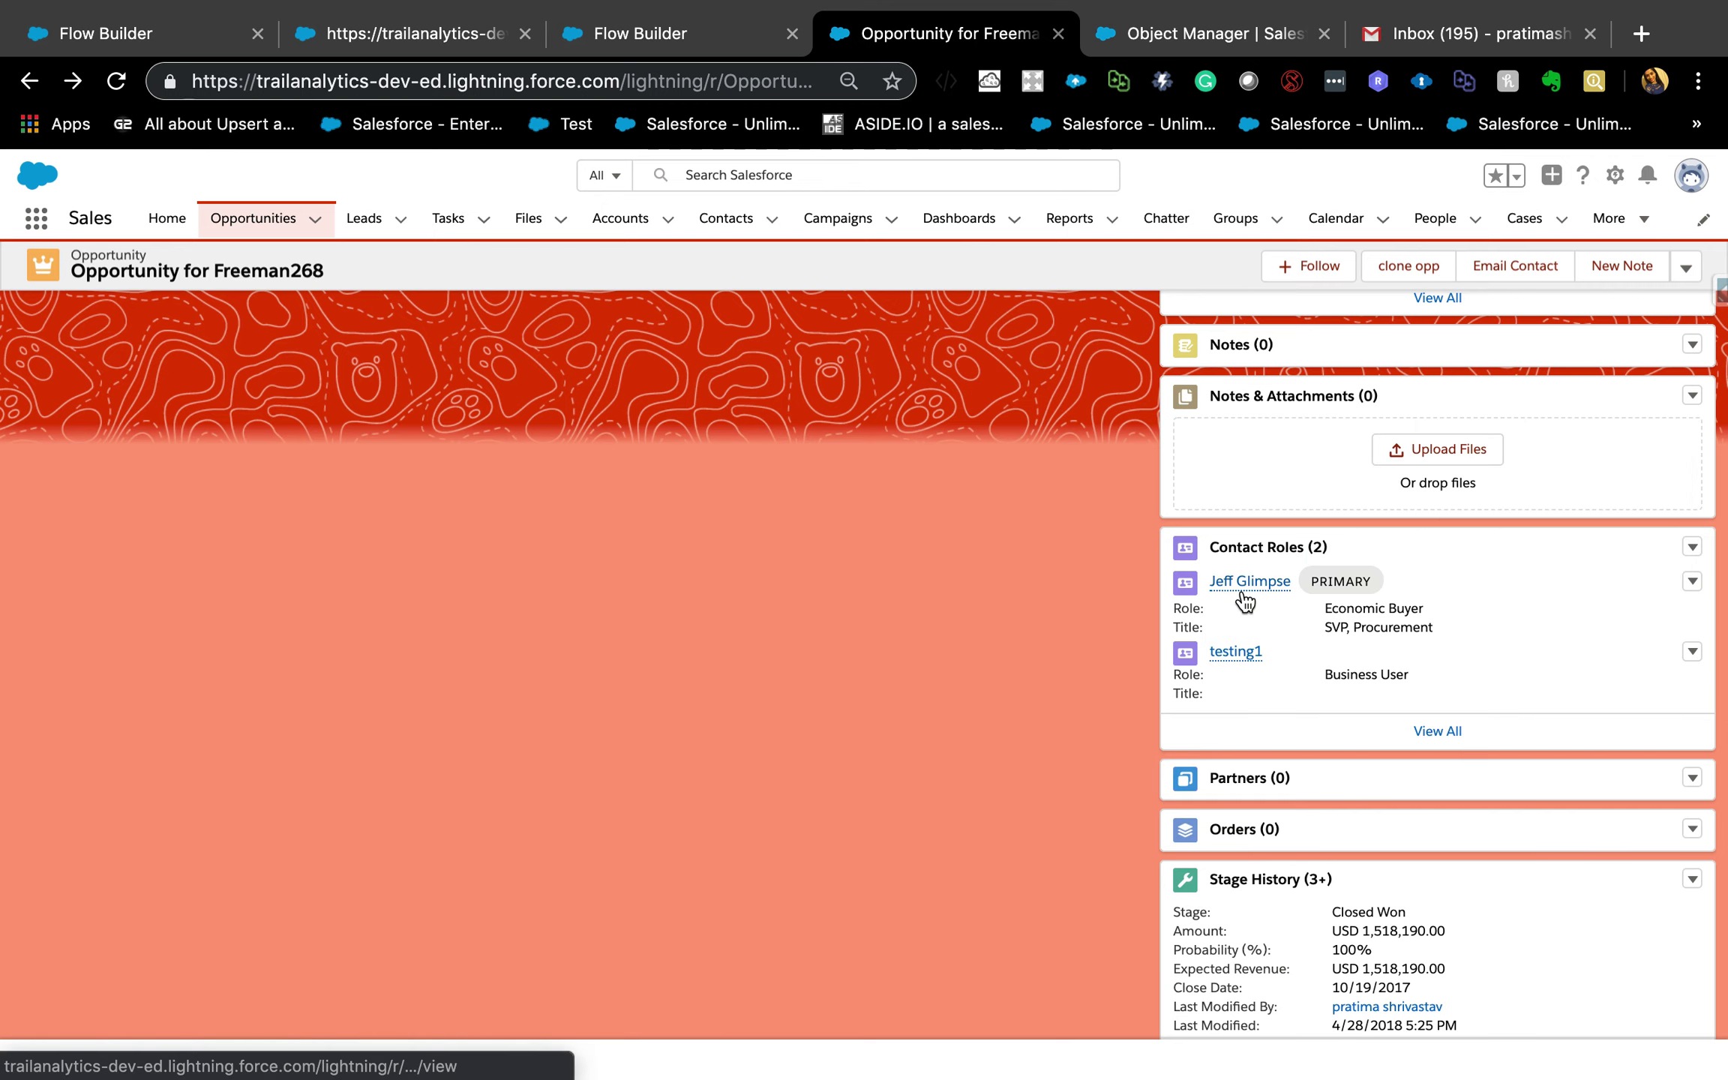
{"action": "scroll", "coordinate": [1045, 640], "scroll_direction": "up", "scroll_amount": 9}
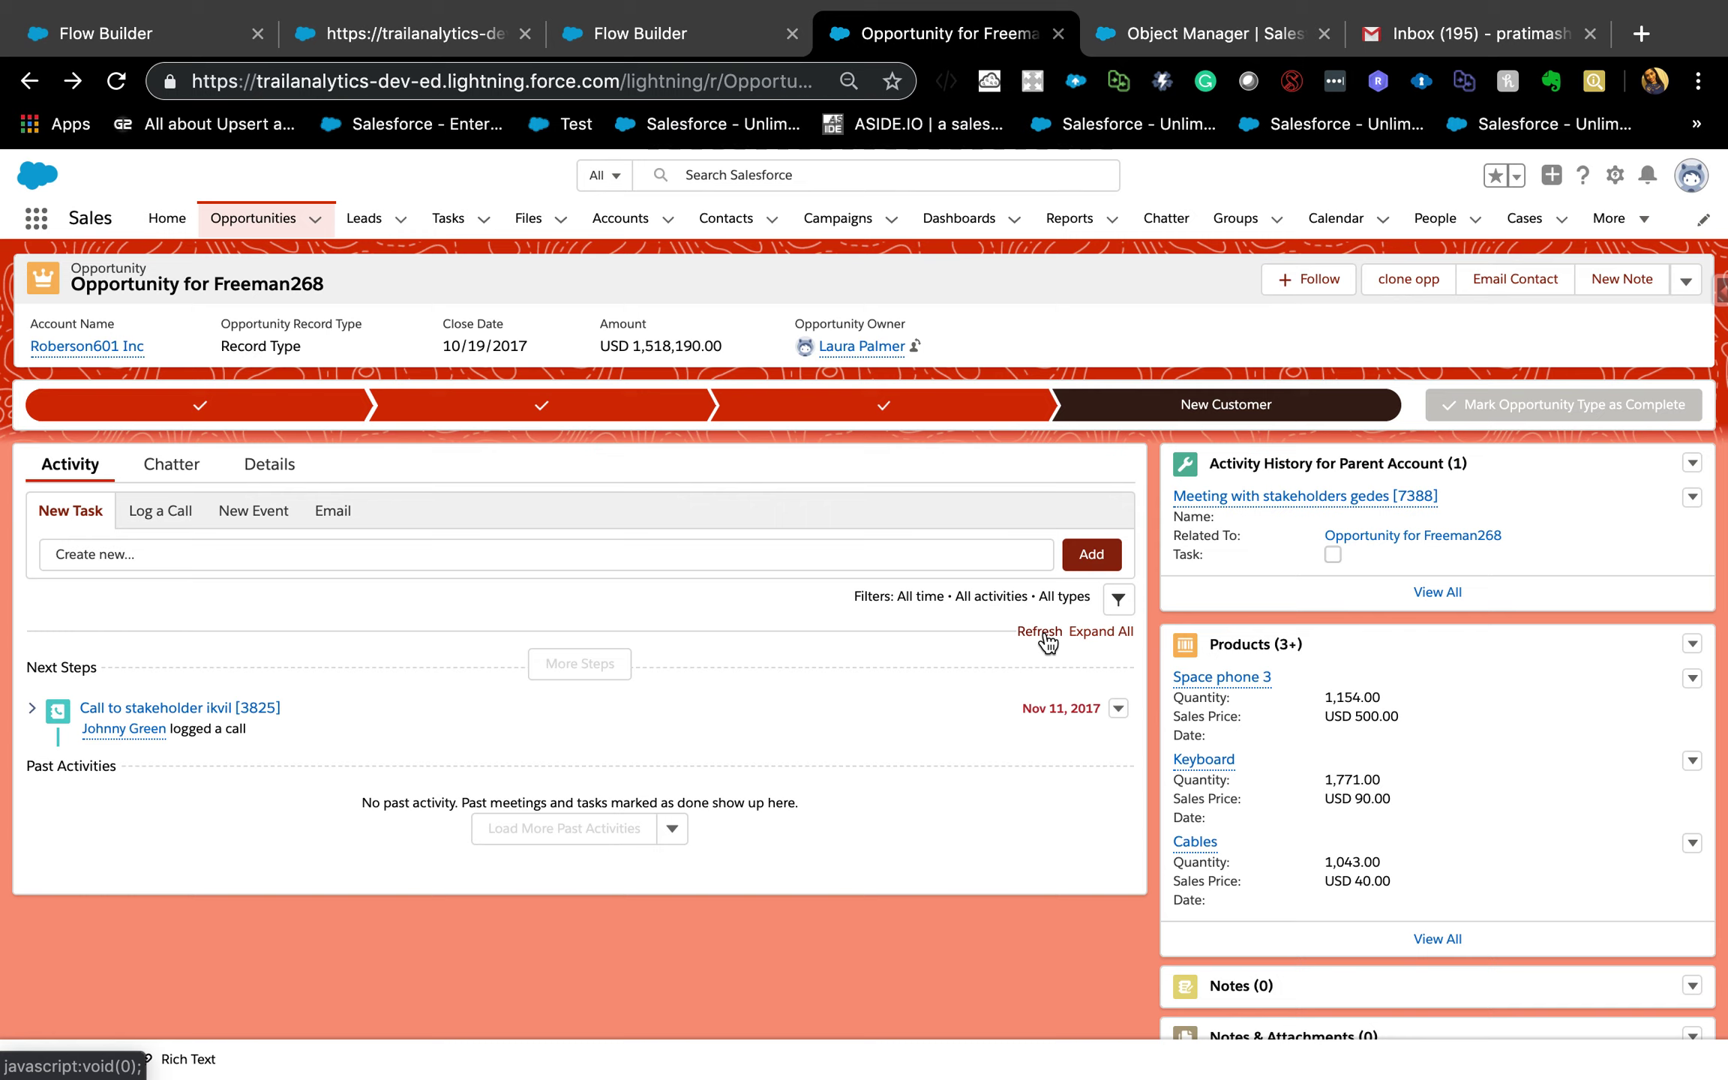
{"action": "left_click", "coordinate": [1039, 631]}
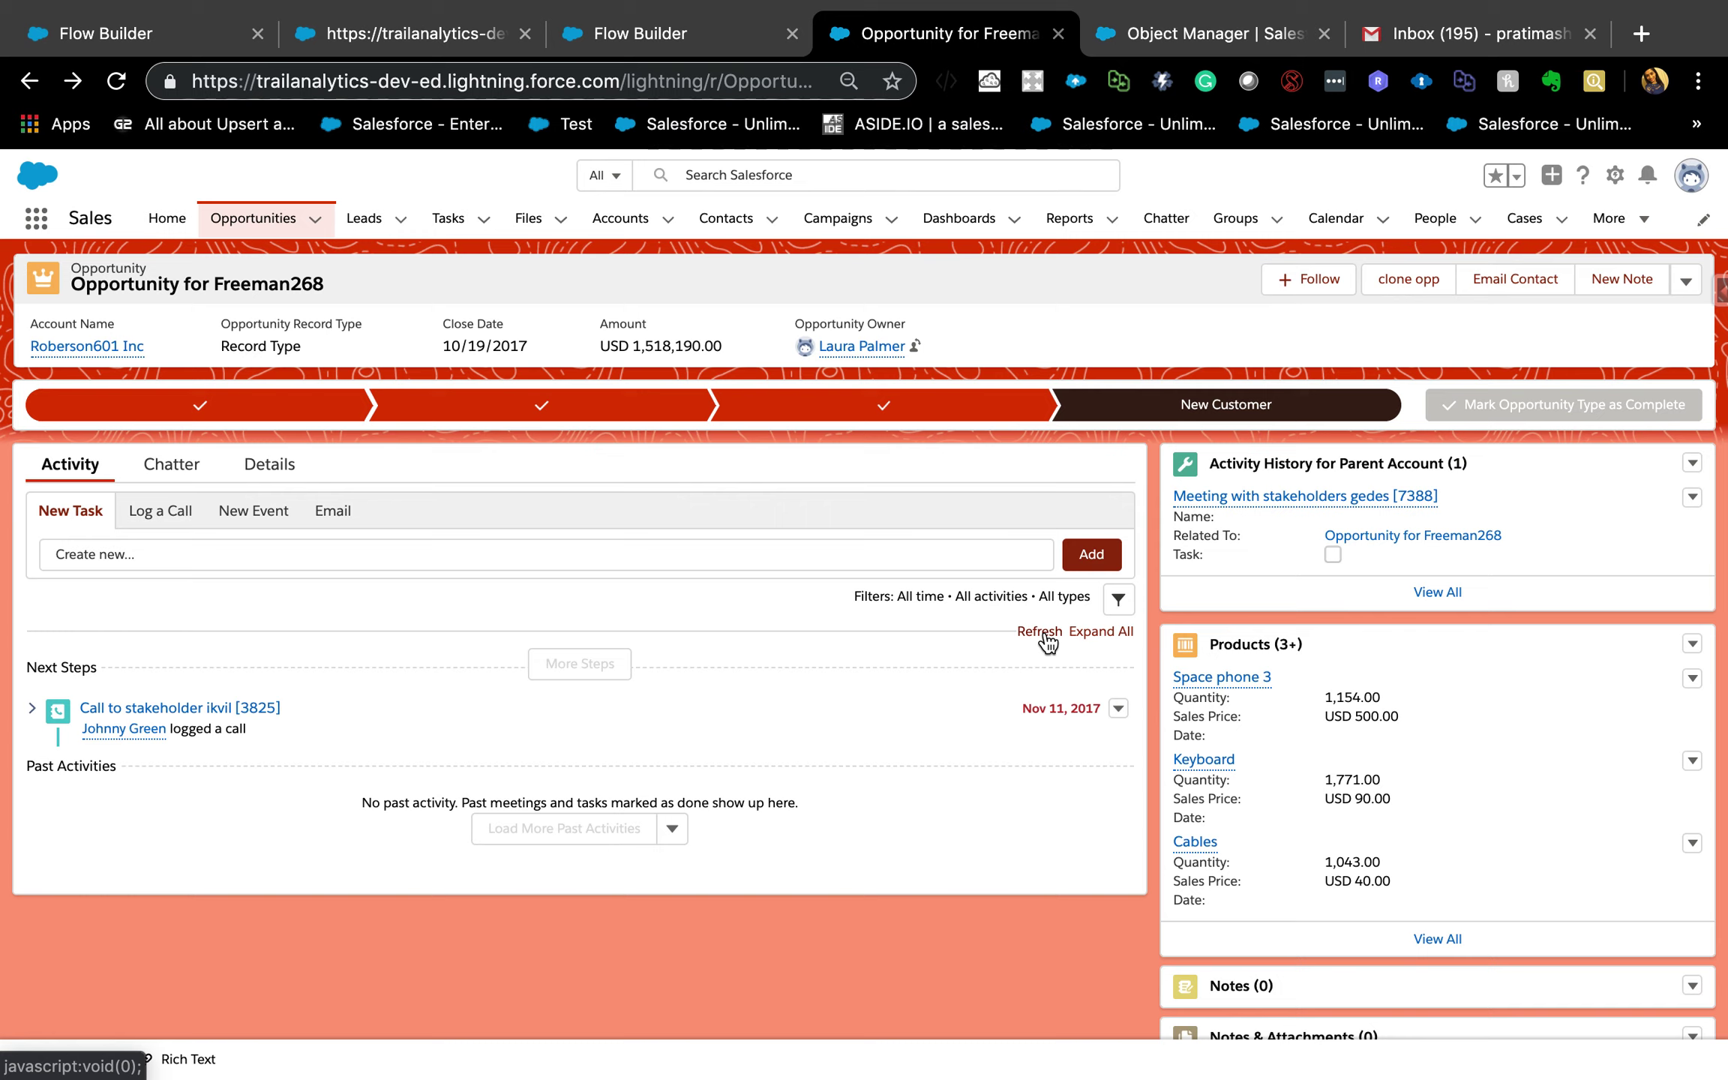